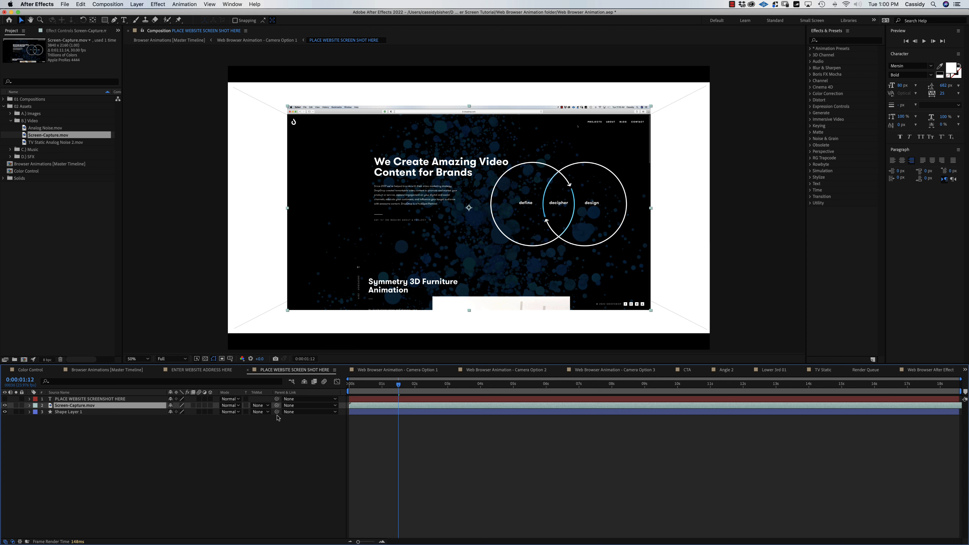
# Show the Scale property, select Shape Layer 1, and switch to the Browser Animations [Master Timeline] composition.
pyautogui.press('s')
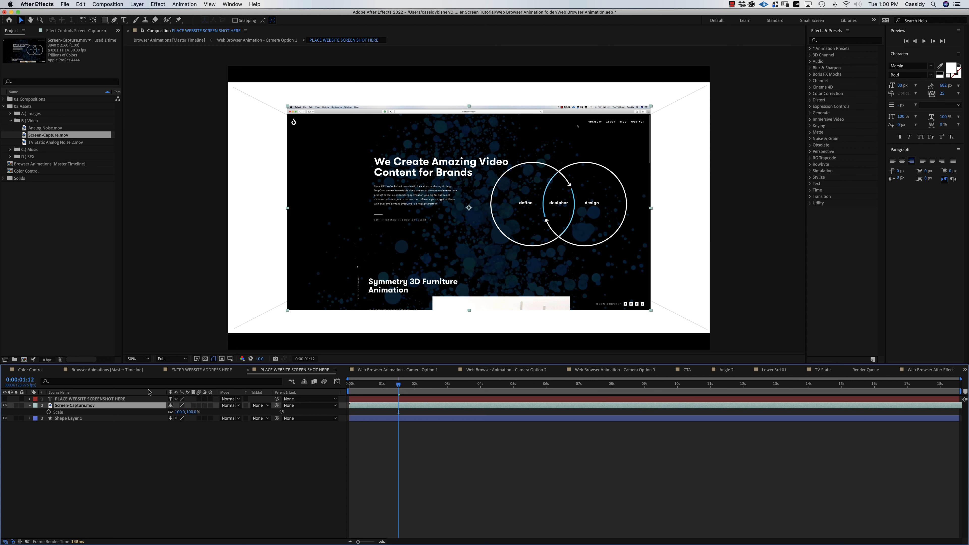
pyautogui.click(68, 419)
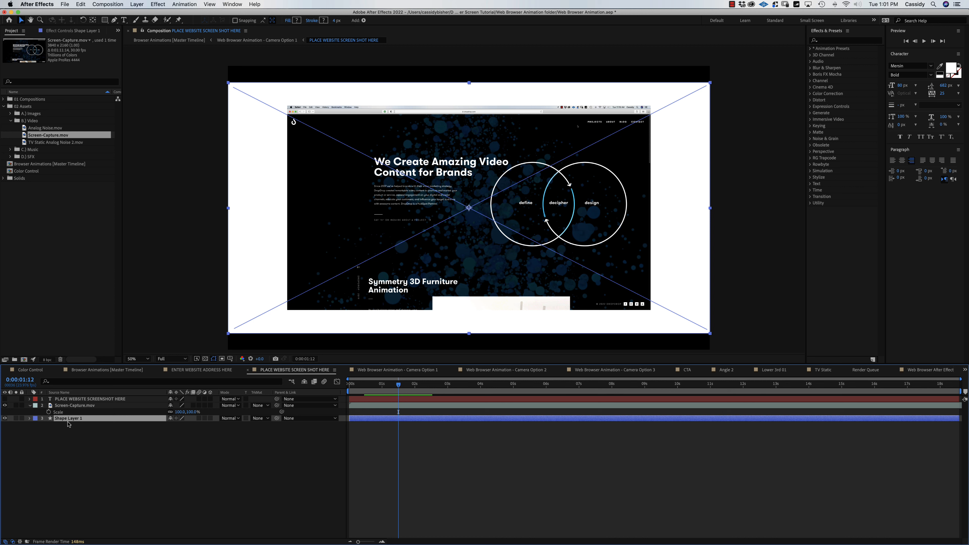
pyautogui.click(106, 371)
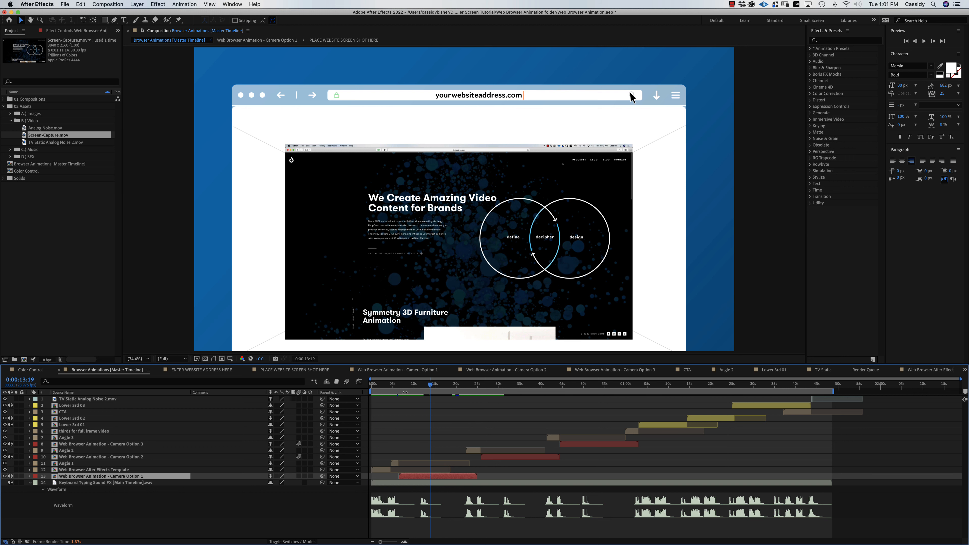
# Preview the master animation from the Angle One title, then open the Web Browser Animation - Camera Option 1 precomp.
pyautogui.moveTo(407, 392); pyautogui.dragTo(396, 393)
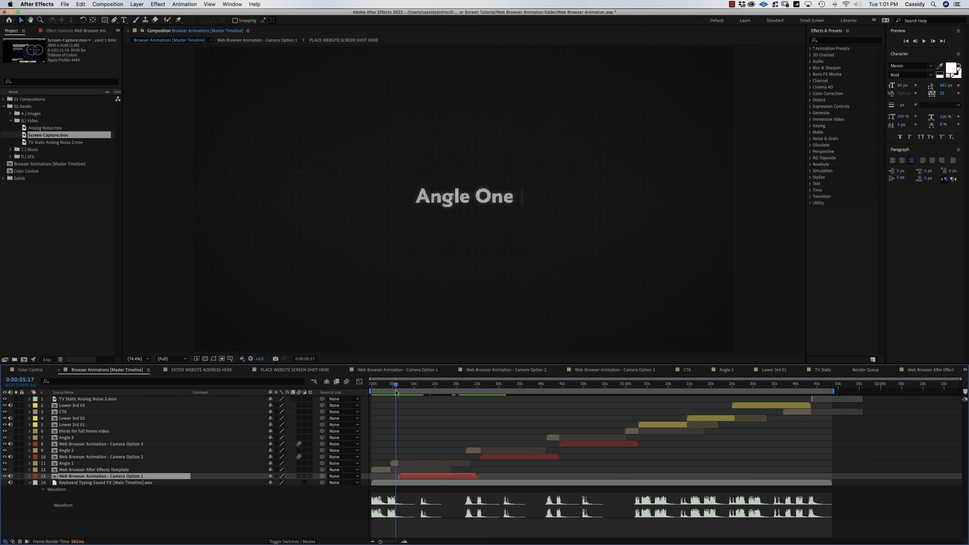
pyautogui.press('space')
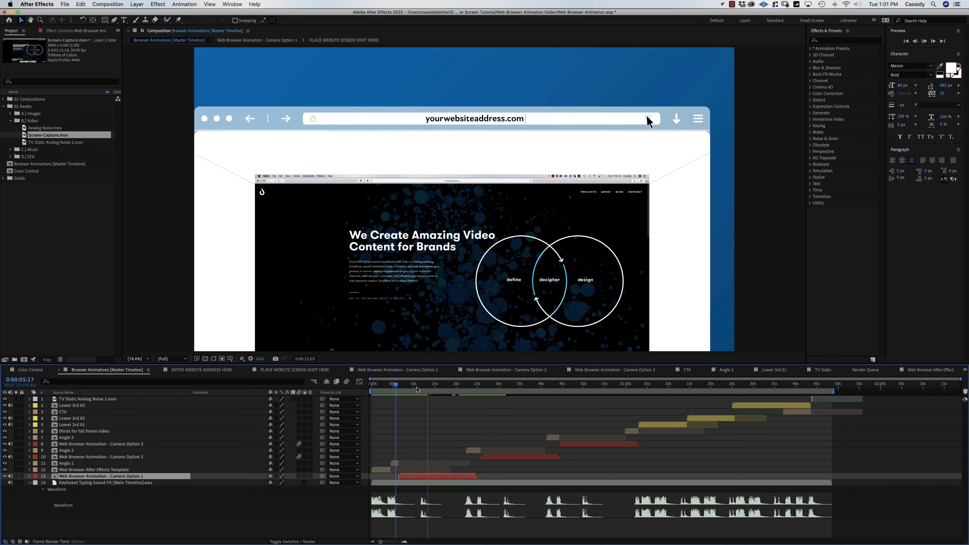
pyautogui.press('space')
pyautogui.moveTo(422, 389); pyautogui.dragTo(430, 387)
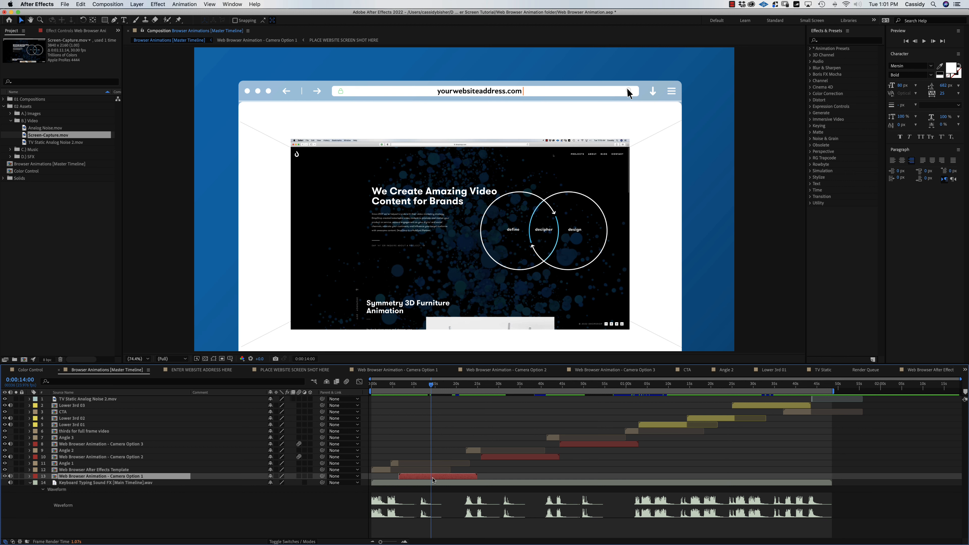
pyautogui.doubleClick(433, 481)
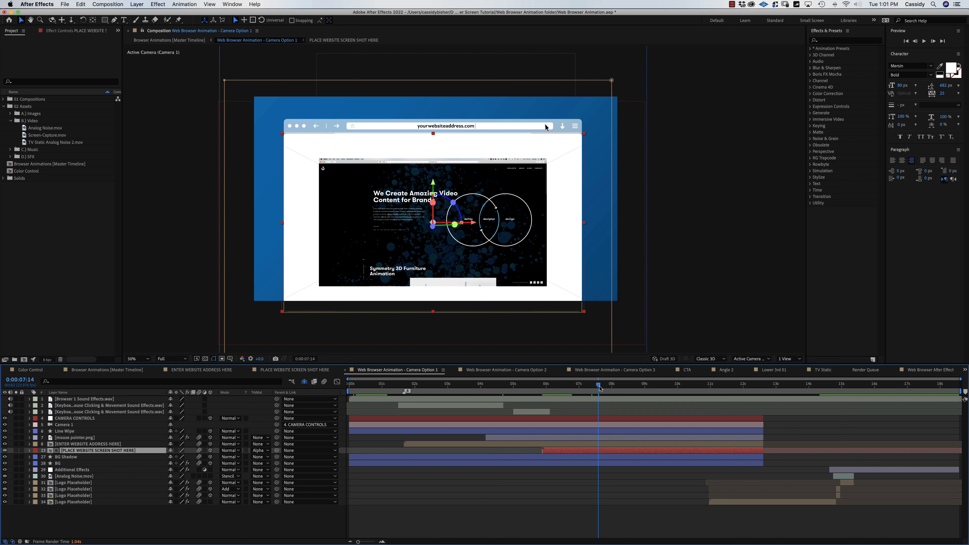
# Scale Screen-Capture.mov to 133.9% inside PLACE WEBSITE SCREEN SHOT HERE so it fills the frame.
pyautogui.doubleClick(50, 452)
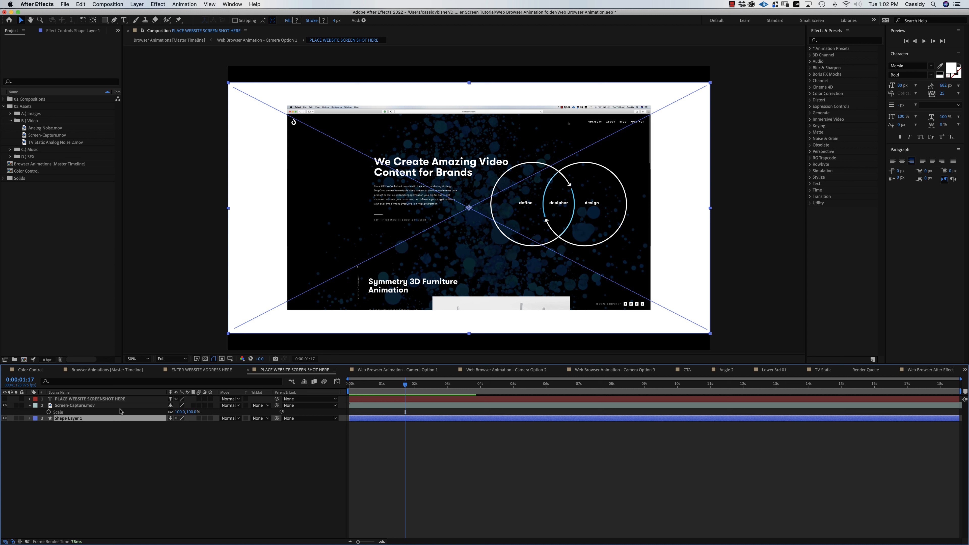
pyautogui.click(78, 405)
pyautogui.moveTo(179, 412); pyautogui.dragTo(241, 411)
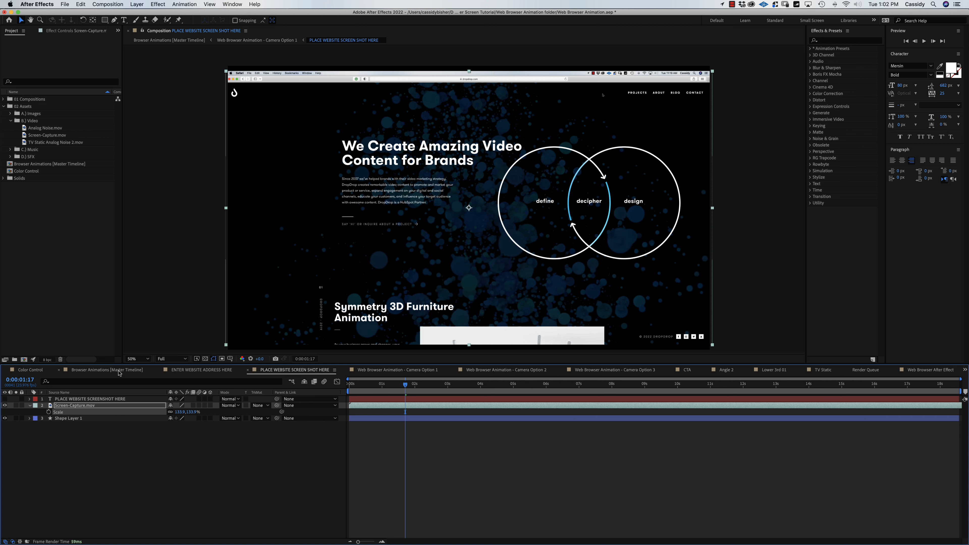
pyautogui.click(119, 373)
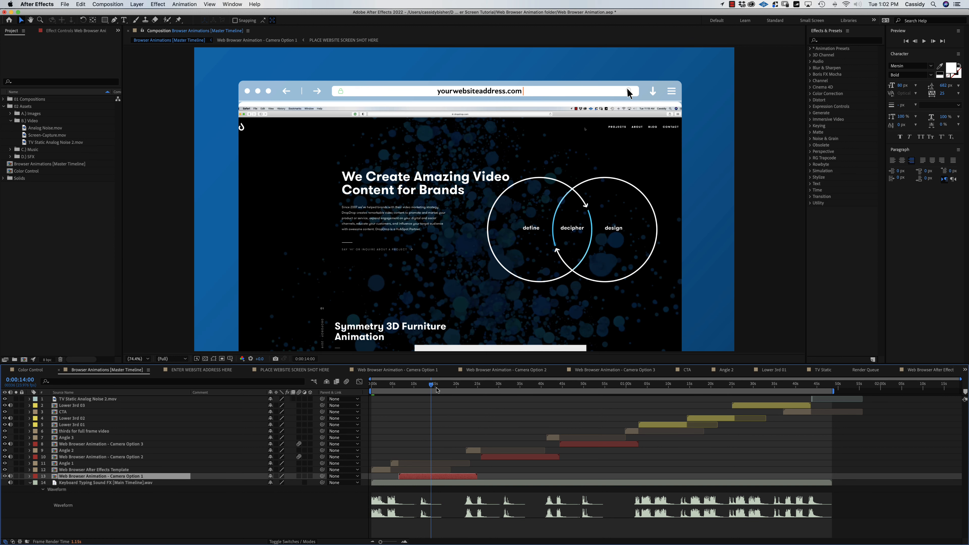
# Step back slightly in the master timeline and reopen the Camera Option 1 precomp.
pyautogui.moveTo(430, 384); pyautogui.dragTo(430, 385)
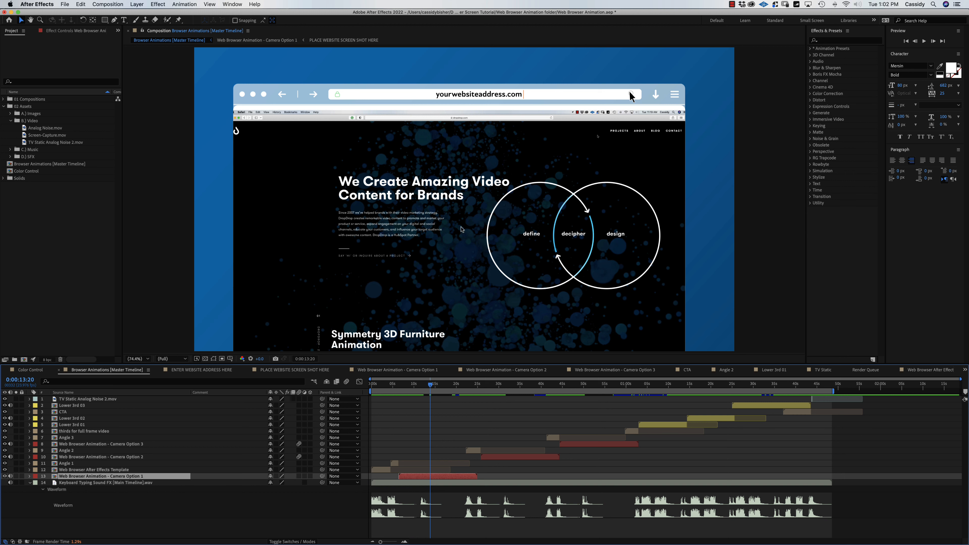
pyautogui.doubleClick(437, 478)
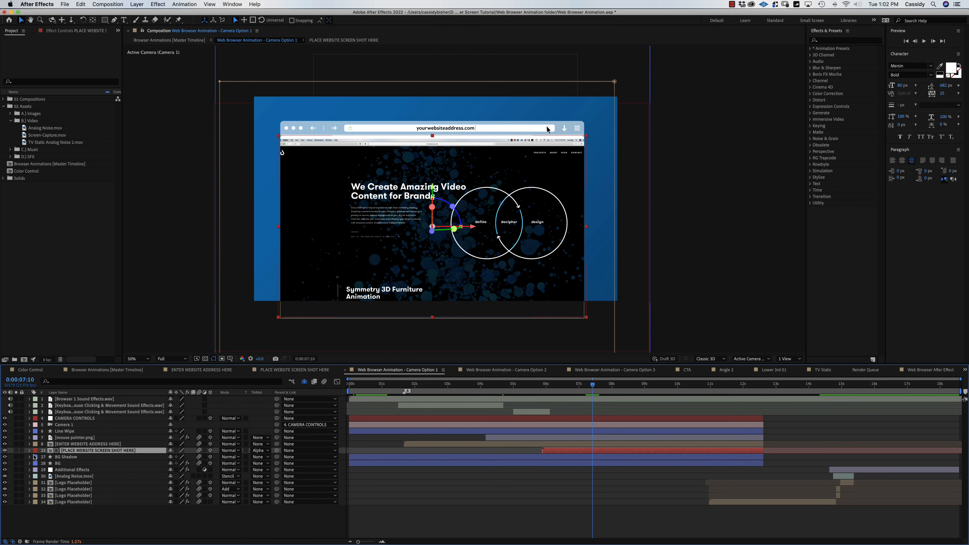
# Move Screen-Capture.mov upward in PLACE WEBSITE SCREEN SHOT HERE to hide its toolbar.
pyautogui.doubleClick(50, 451)
pyautogui.moveTo(363, 173); pyautogui.dragTo(363, 156)
pyautogui.click(364, 157)
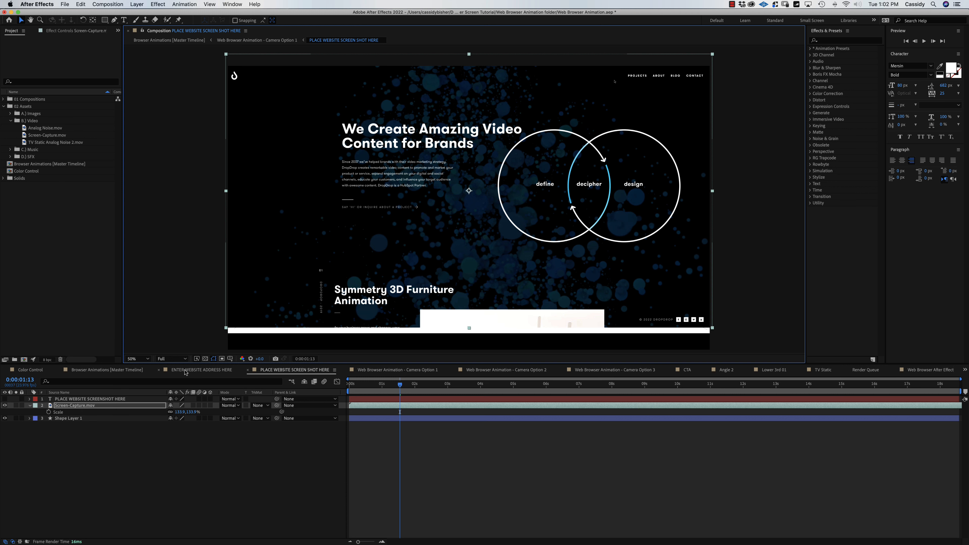
pyautogui.click(128, 371)
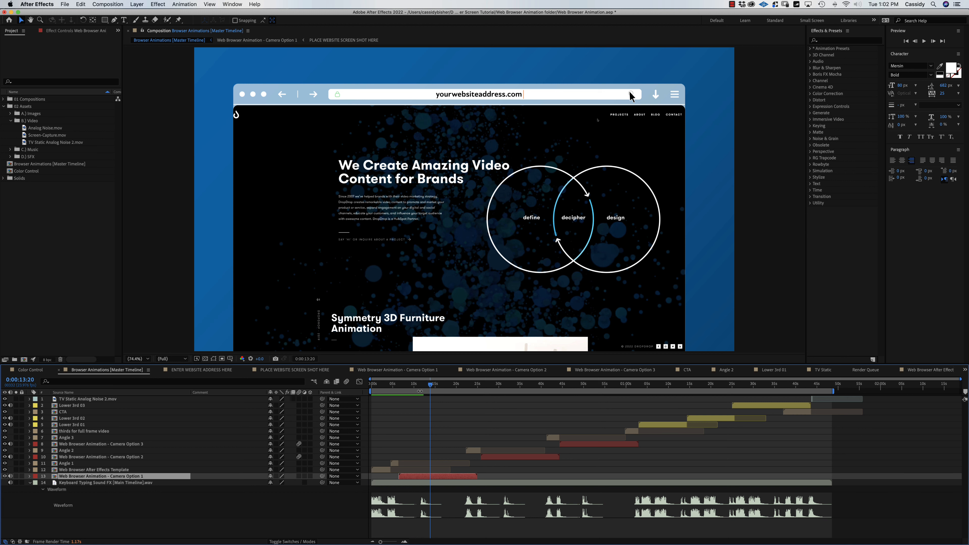
# Preview the master animation from the start, stopping near 0:00:13:16, then open Camera Option 1.
pyautogui.moveTo(414, 382); pyautogui.dragTo(394, 381)
pyautogui.press('space')
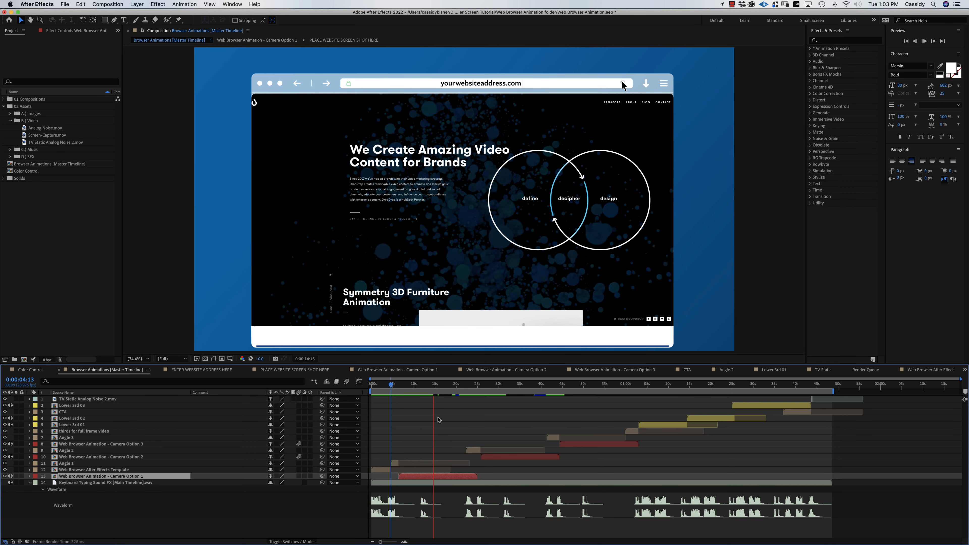
pyautogui.click(430, 385)
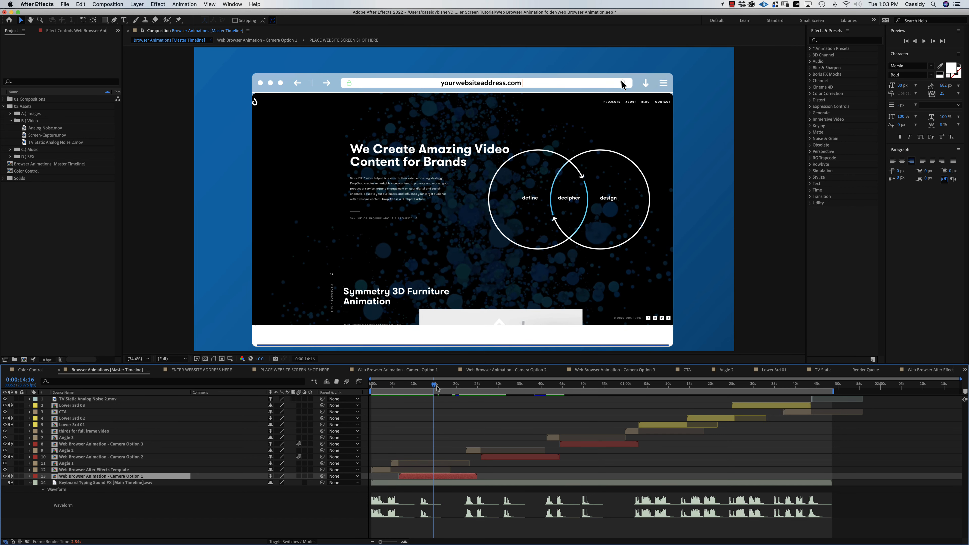
pyautogui.moveTo(430, 386); pyautogui.dragTo(435, 387)
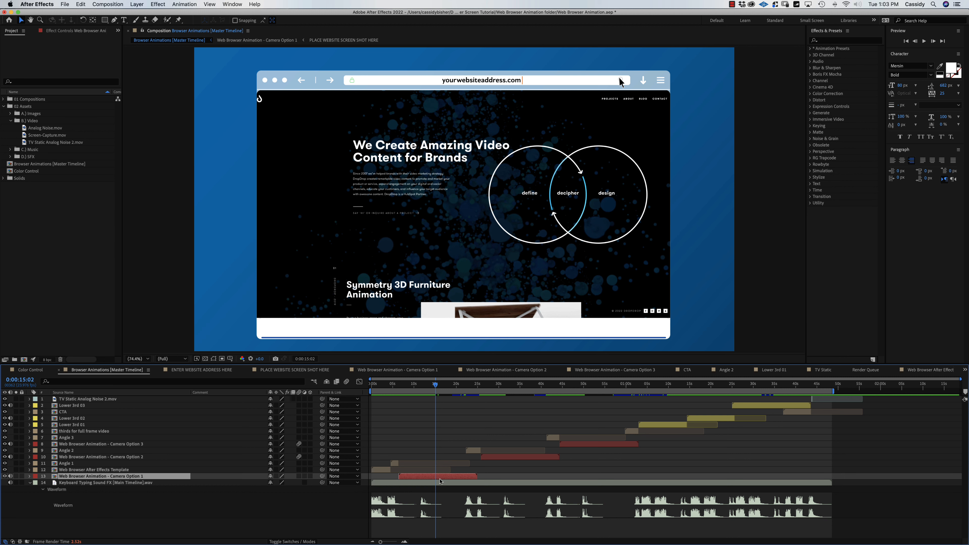
pyautogui.doubleClick(441, 477)
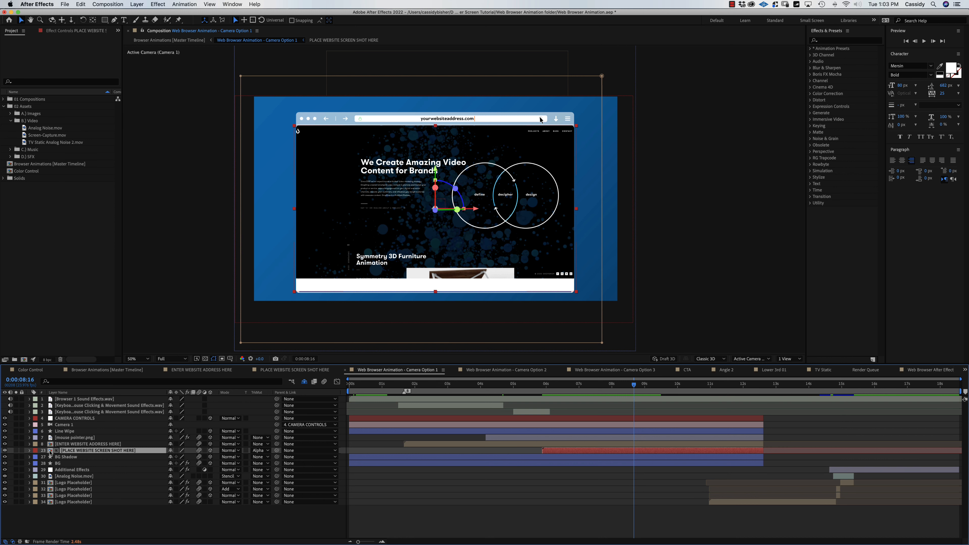
# Shift the Screen-Capture.mov footage earlier in time and scrub ahead to its Symmetry section.
pyautogui.doubleClick(50, 453)
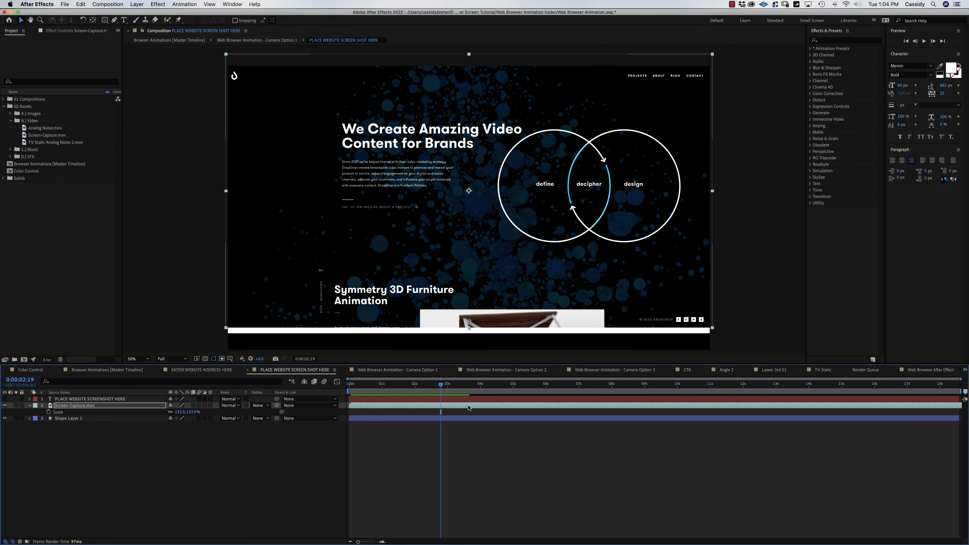
pyautogui.moveTo(469, 408); pyautogui.dragTo(183, 398)
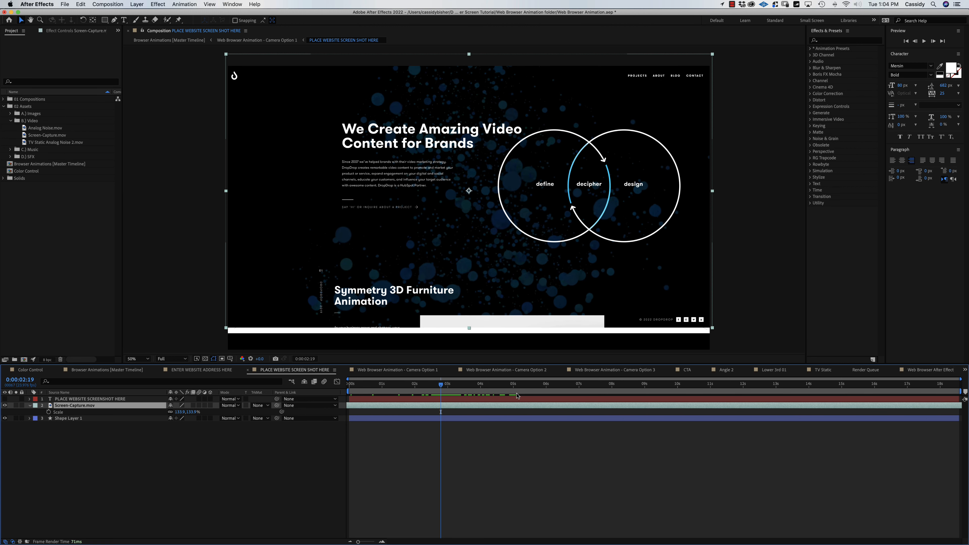
pyautogui.click(448, 384)
pyautogui.moveTo(449, 385); pyautogui.dragTo(595, 389)
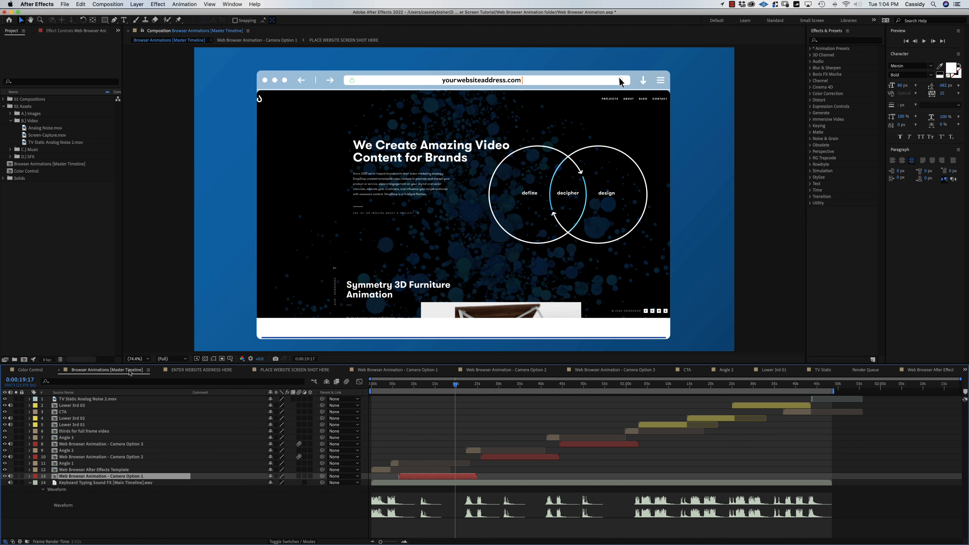
# Scrub the master timeline to around 0:00:15–16 where the website shows, then open Camera Option 1.
pyautogui.click(122, 370)
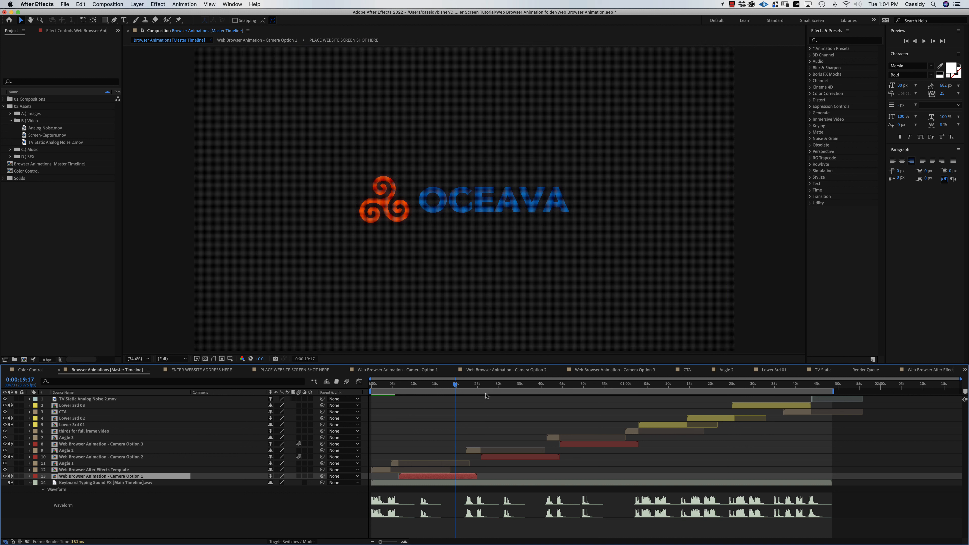
pyautogui.moveTo(443, 389)
pyautogui.mouseDown()
pyautogui.moveTo(416, 389)
pyautogui.moveTo(429, 389)
pyautogui.mouseUp()
pyautogui.moveTo(433, 388); pyautogui.dragTo(441, 387)
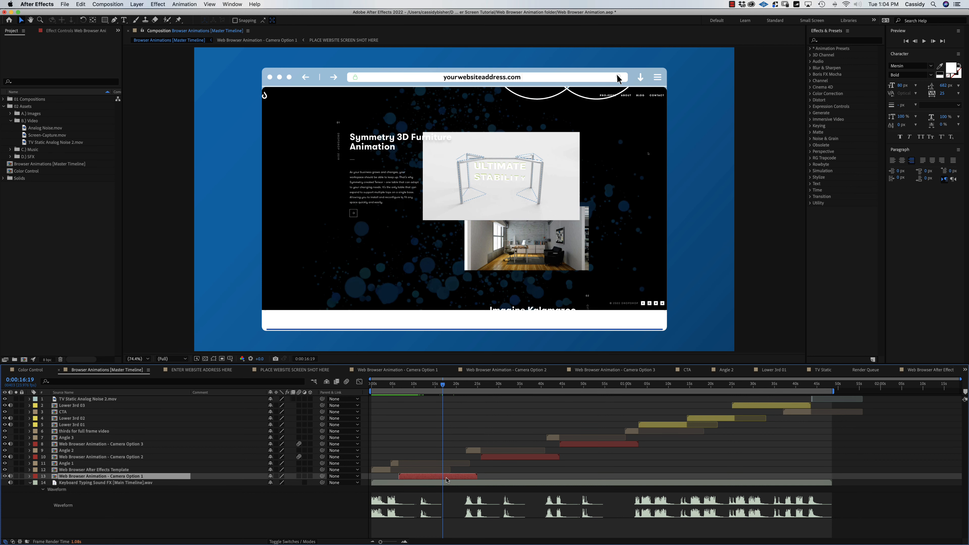
pyautogui.doubleClick(445, 477)
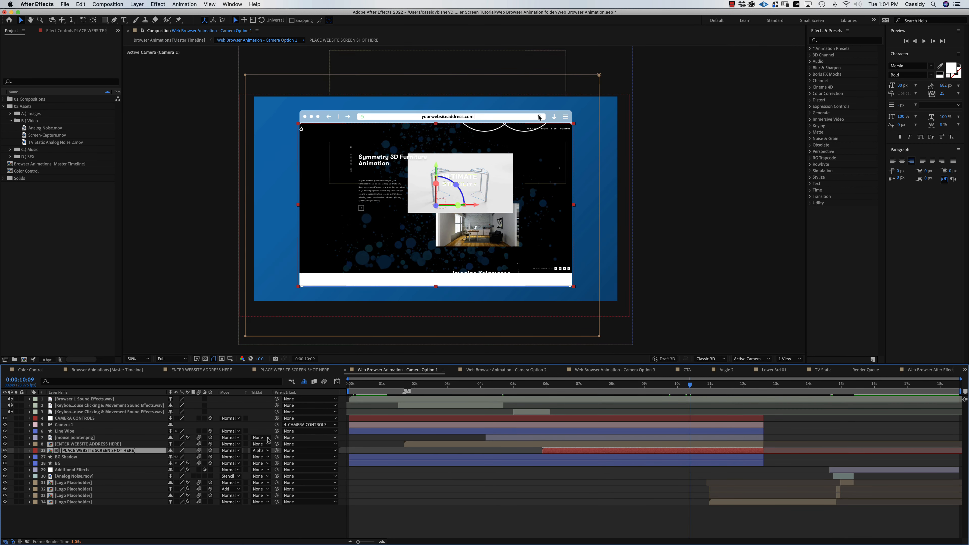
# Retime the footage to show the hero section and enlarge Screen-Capture.mov to 152.2%.
pyautogui.doubleClick(45, 451)
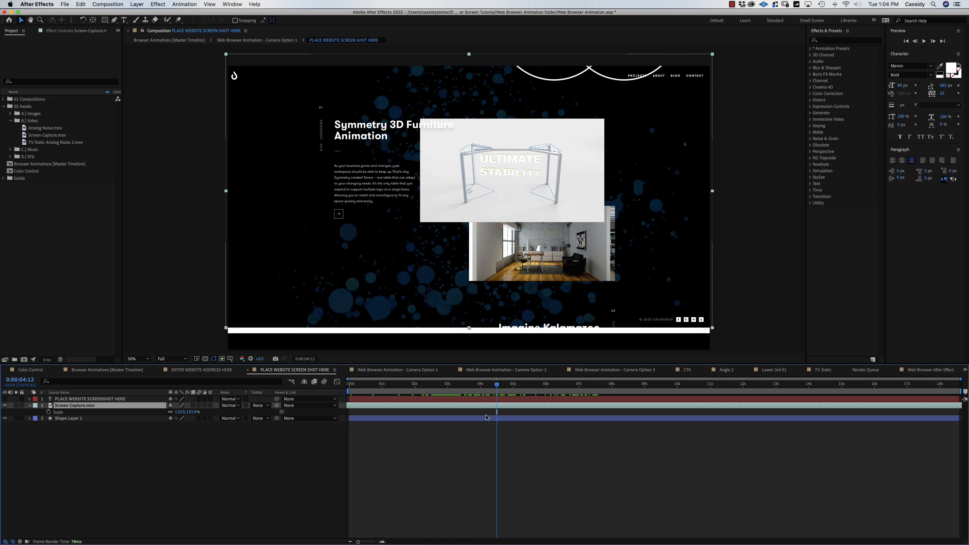
pyautogui.moveTo(508, 409); pyautogui.dragTo(561, 413)
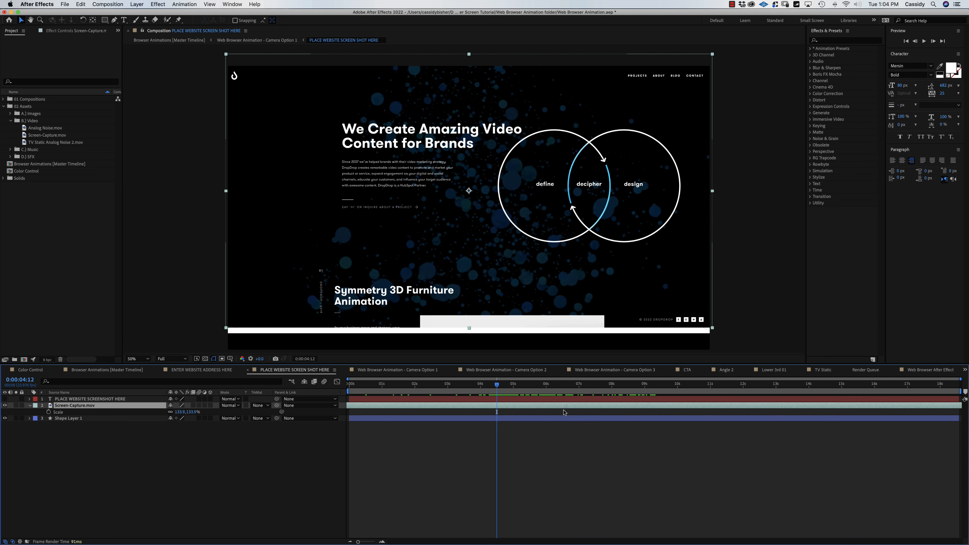
pyautogui.moveTo(182, 412); pyautogui.dragTo(240, 407)
pyautogui.moveTo(546, 256); pyautogui.dragTo(533, 256)
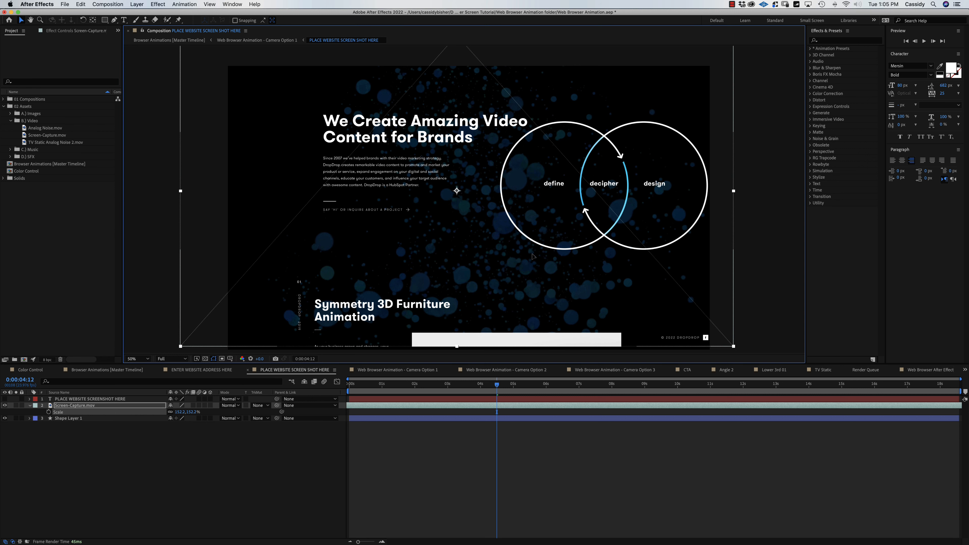
# Turn live viewer refreshing back on and nudge the website capture slightly left.
pyautogui.press('capslock')
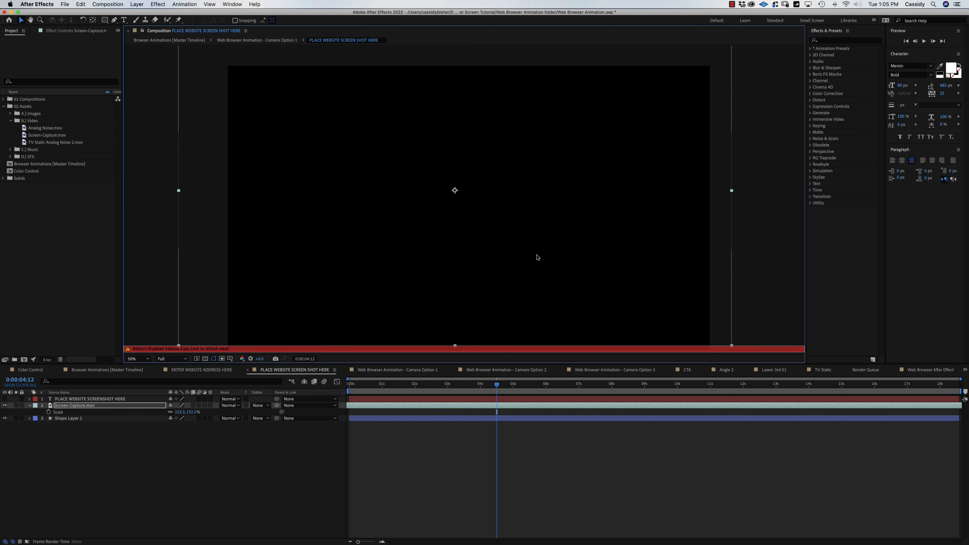
pyautogui.press('capslock')
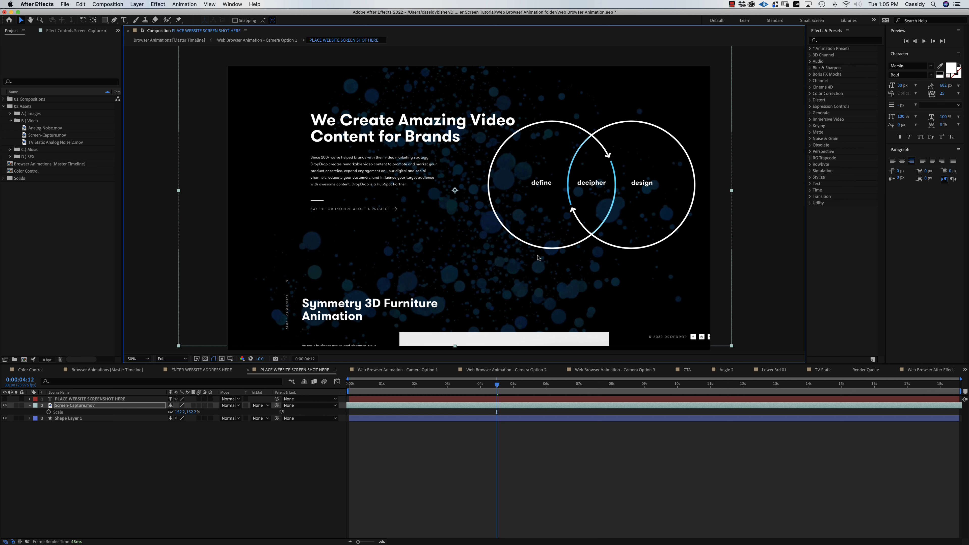
pyautogui.moveTo(539, 259); pyautogui.dragTo(527, 260)
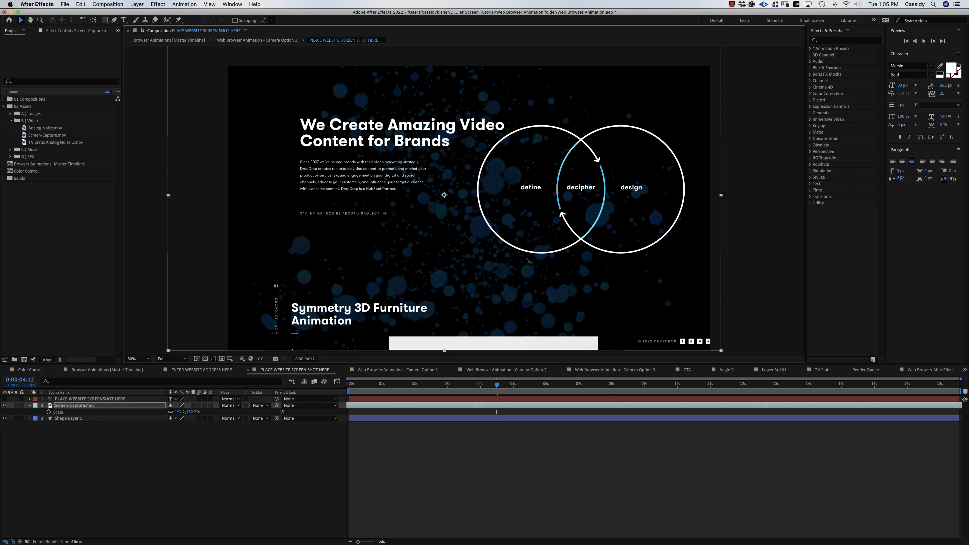
# Preview the screenshot composition from 0:00:04:02, then switch to the Browser Animations master timeline.
pyautogui.moveTo(497, 387); pyautogui.dragTo(564, 387)
pyautogui.press('space')
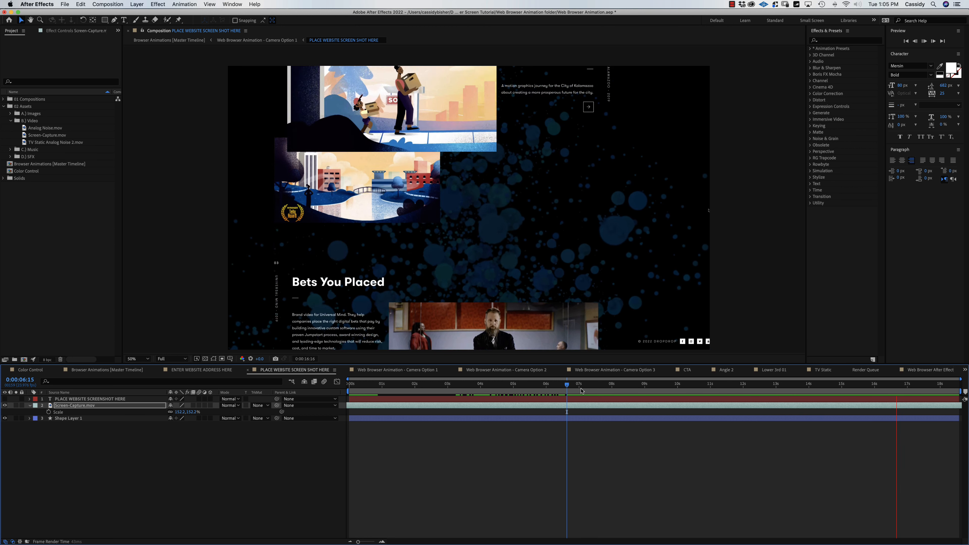
pyautogui.click(122, 372)
# Set the master timeline work area from the Angle One start (~0:00:05) to 0:00:24:04.
pyautogui.click(434, 386)
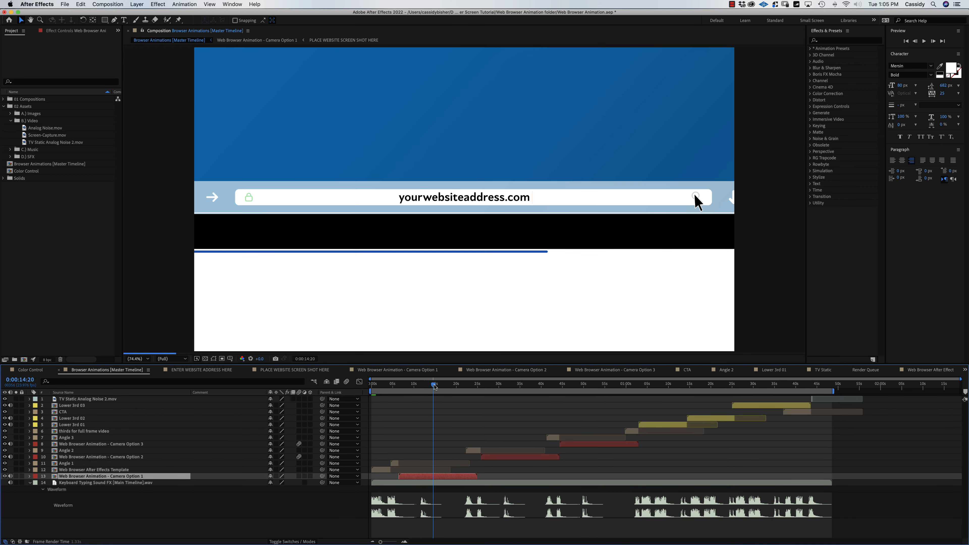
pyautogui.moveTo(438, 387); pyautogui.dragTo(396, 389)
pyautogui.press('b')
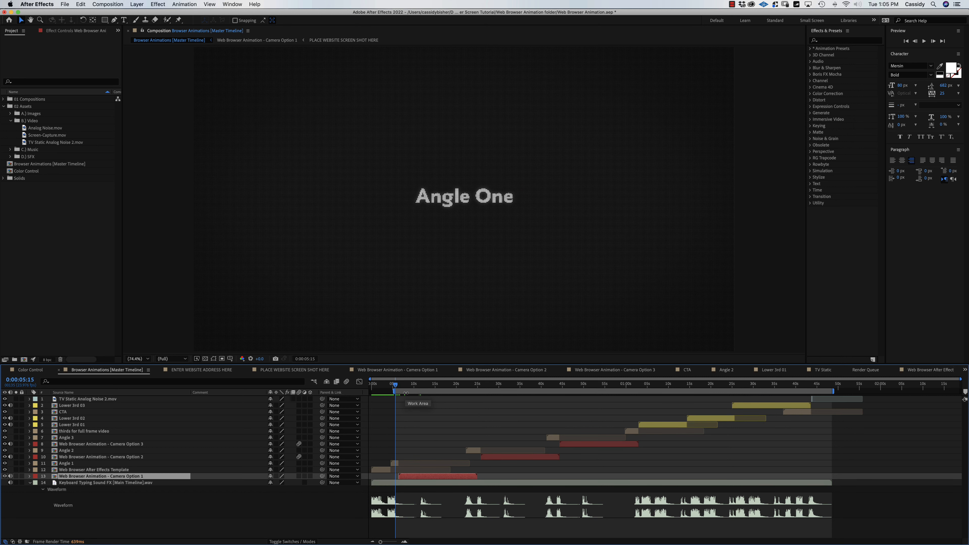
pyautogui.moveTo(406, 388); pyautogui.dragTo(475, 400)
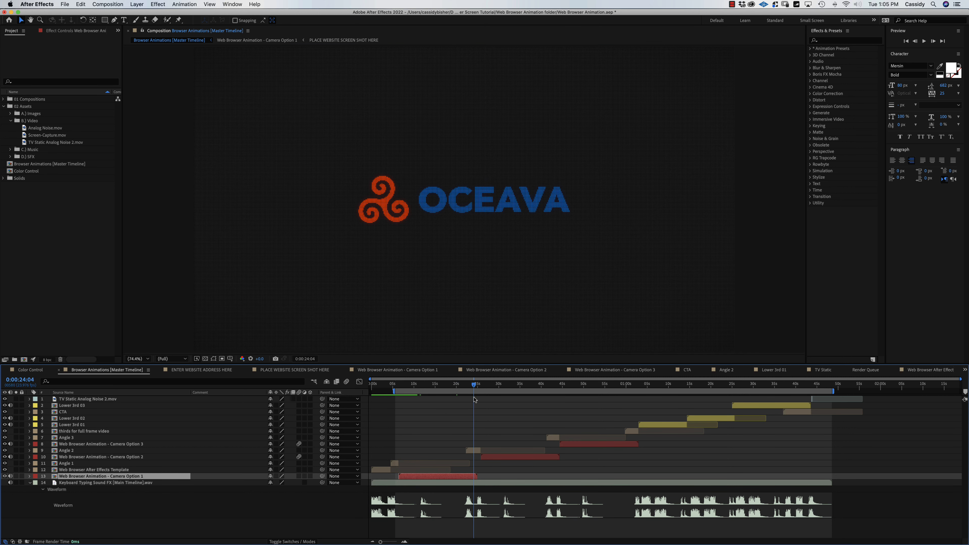
pyautogui.press('n')
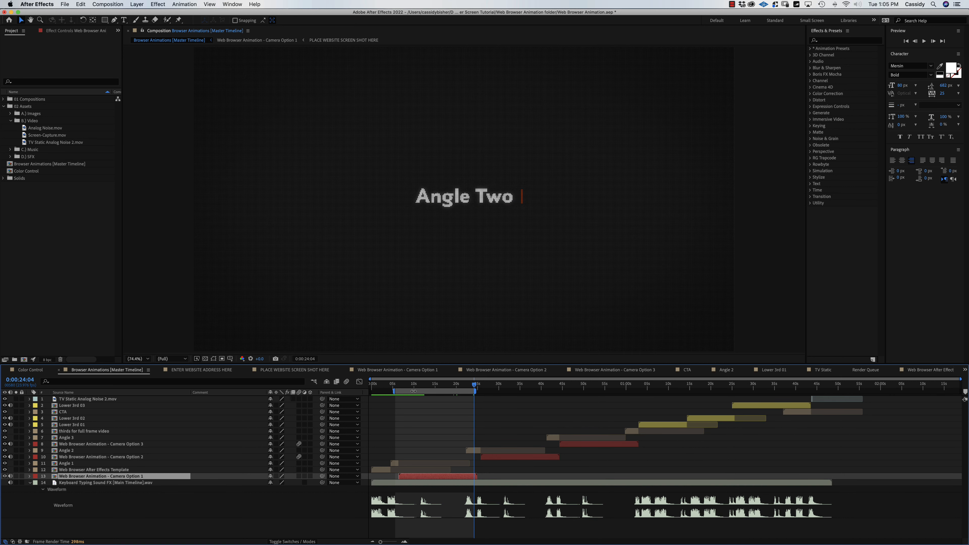
# Preview the trimmed work area from the start of Angle One, then replay it.
pyautogui.click(397, 385)
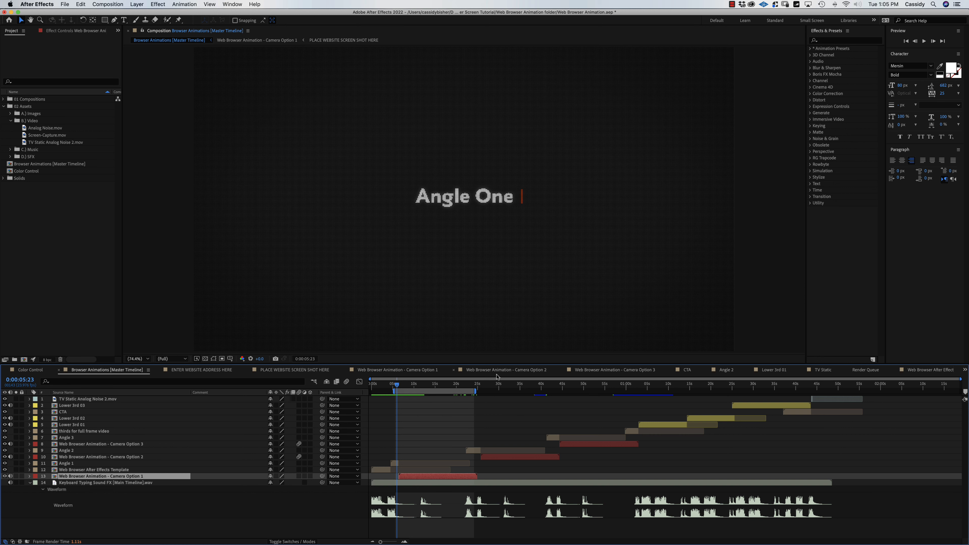
pyautogui.press('space')
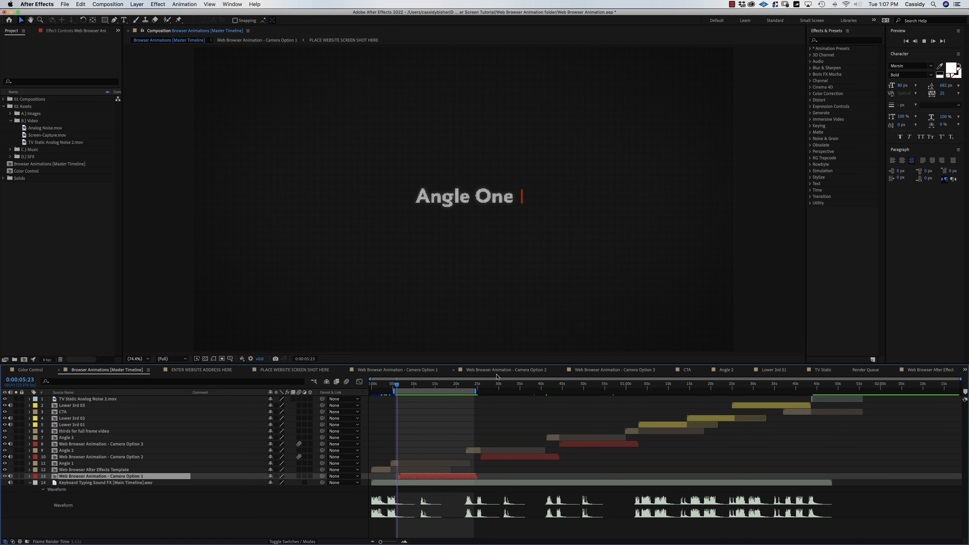
pyautogui.press('space')
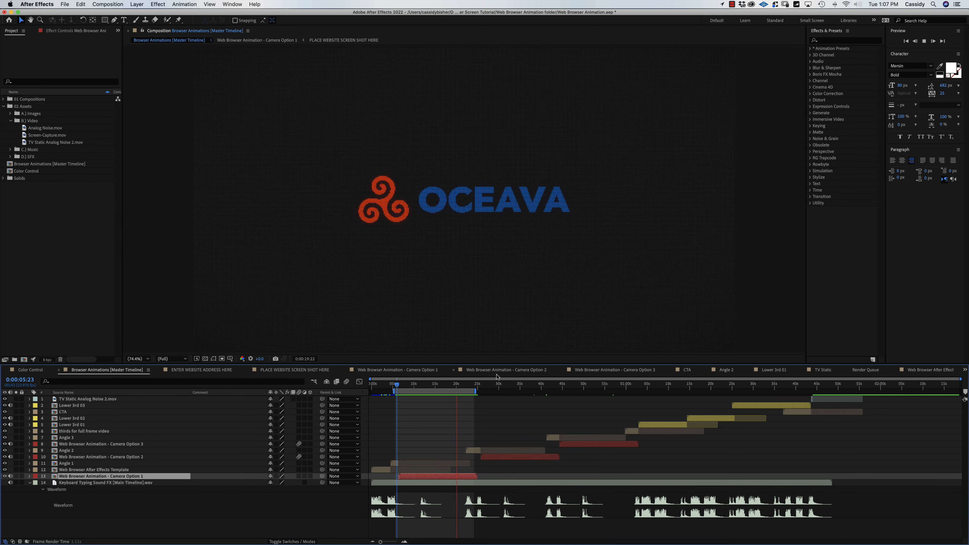
# Slide Screen-Capture.mov earlier in PLACE WEBSITE SCREEN SHOT HERE, then preview the Browser Animations master timeline.
pyautogui.moveTo(450, 389)
pyautogui.mouseDown()
pyautogui.moveTo(428, 395)
pyautogui.moveTo(443, 393)
pyautogui.mouseUp()
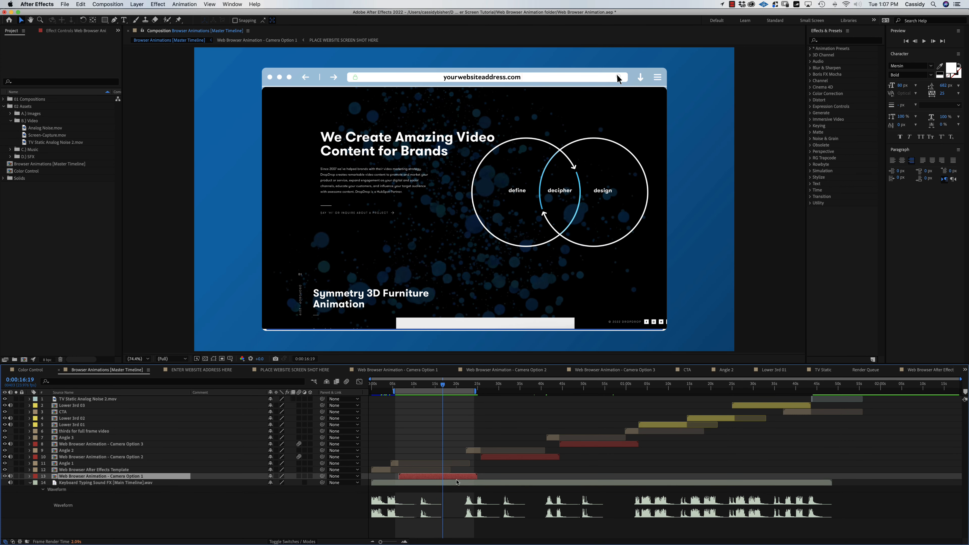
pyautogui.doubleClick(453, 480)
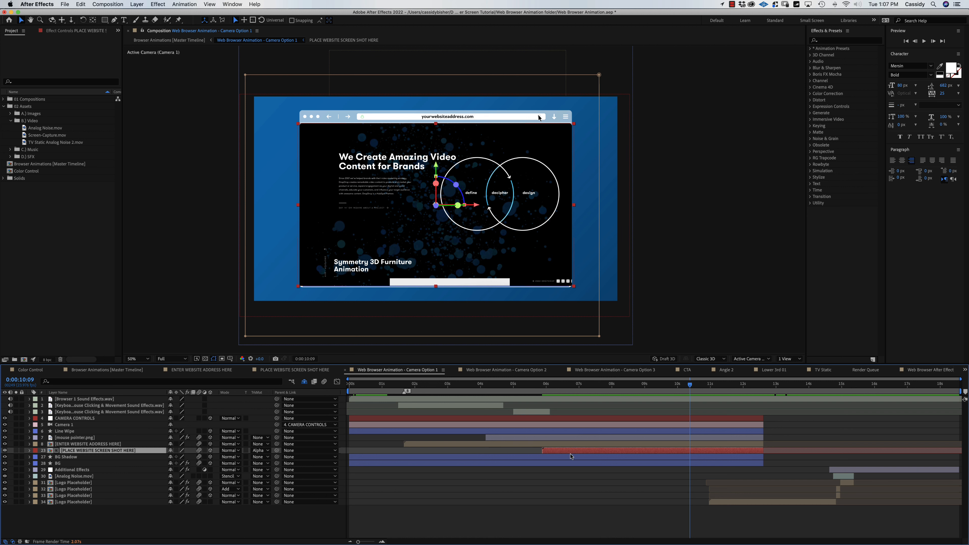
pyautogui.click(312, 370)
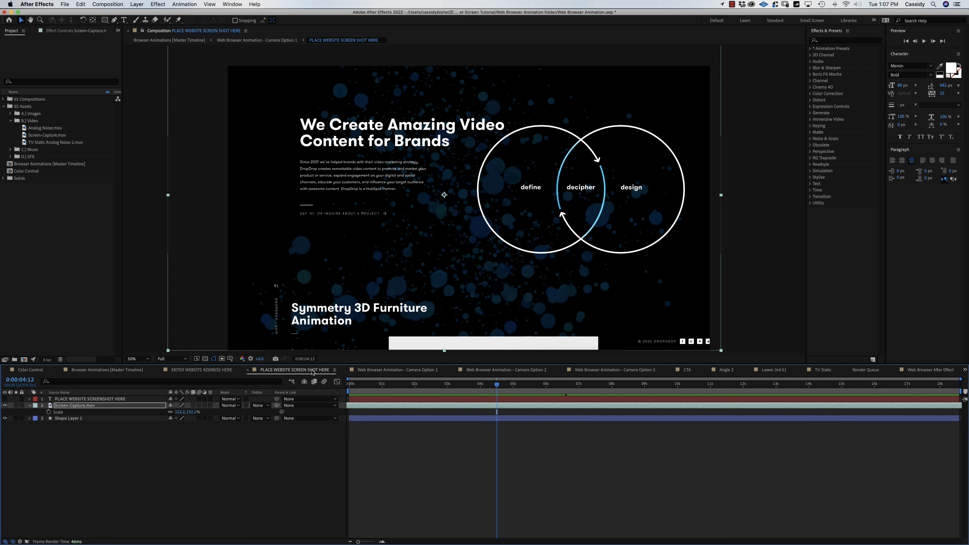
pyautogui.moveTo(522, 408); pyautogui.dragTo(491, 411)
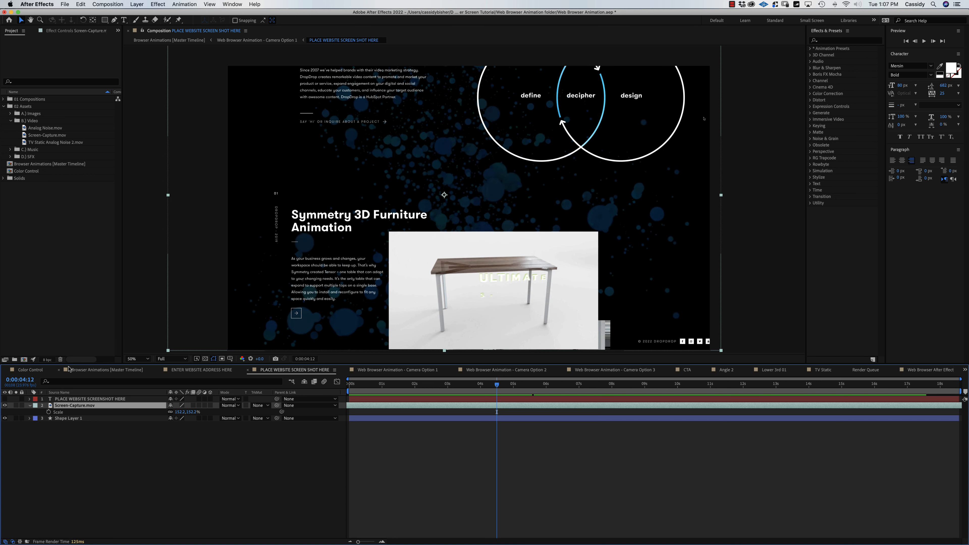
pyautogui.click(111, 370)
pyautogui.press('space')
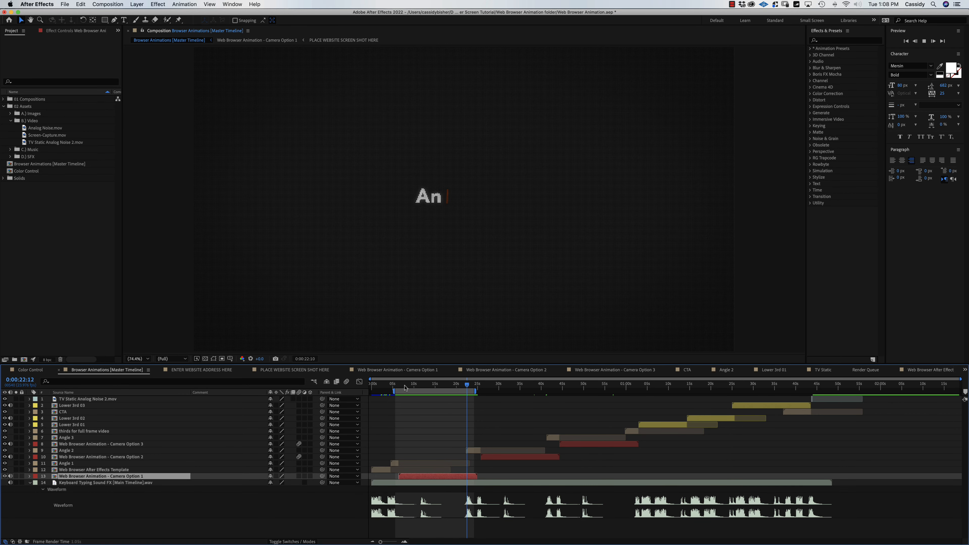
# From Camera Option 1, open the ENTER WEBSITE ADDRESS HERE precomp showing yourwebsiteaddress.com.
pyautogui.click(406, 388)
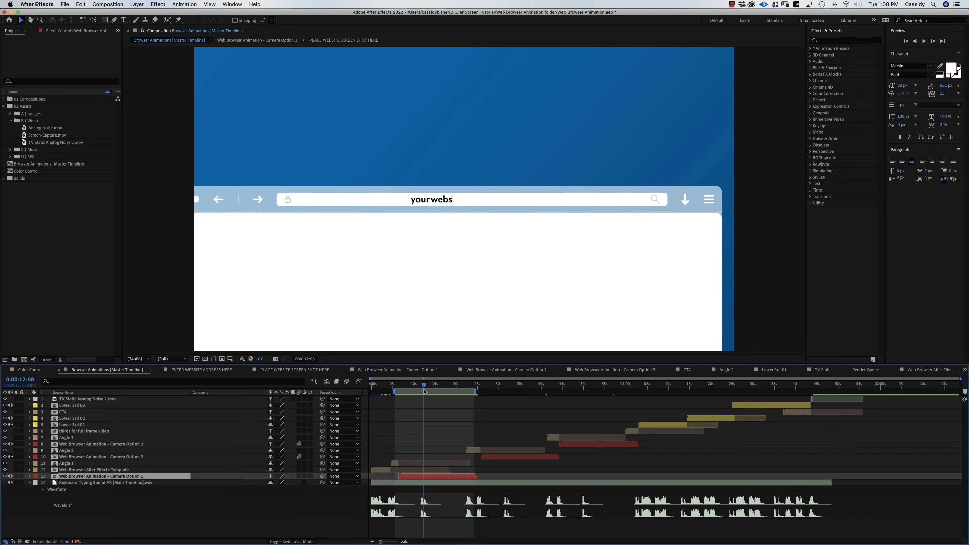
pyautogui.doubleClick(418, 479)
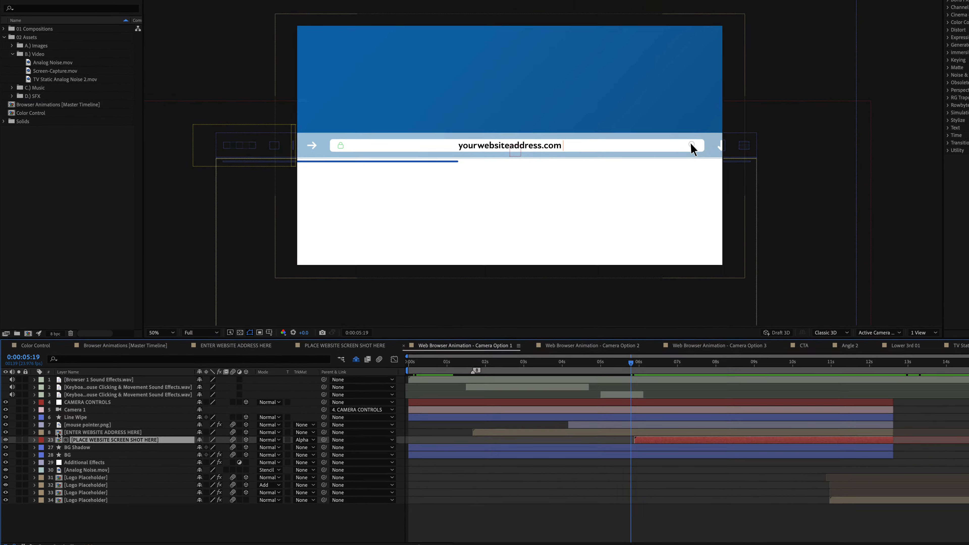
pyautogui.click(56, 436)
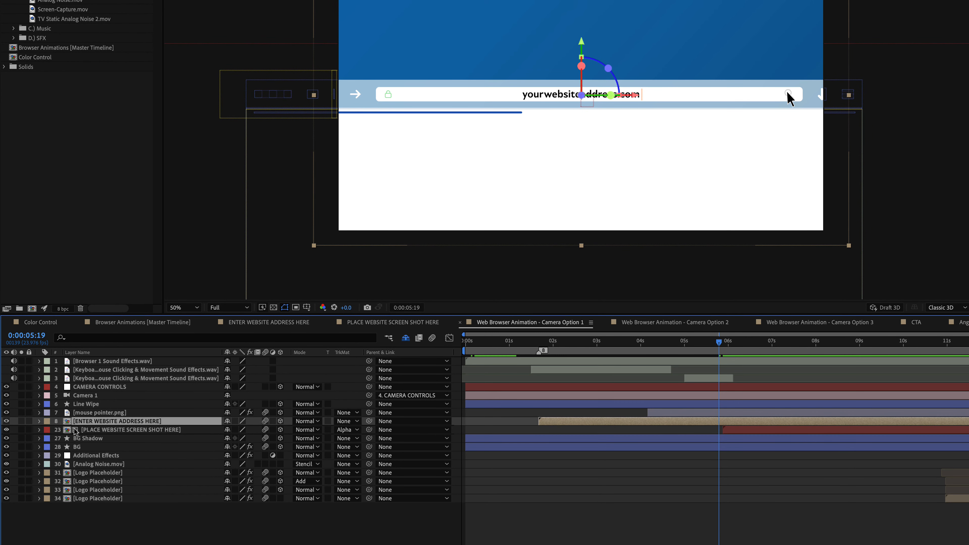
pyautogui.doubleClick(67, 422)
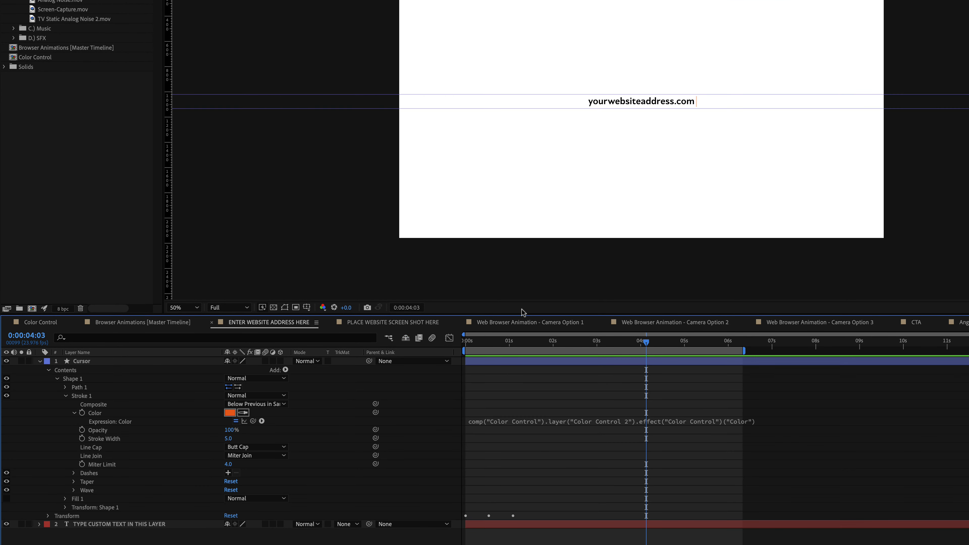
# At 100% view, replace the yourwebsiteaddress.com address text with 'dropdrop.com'.
pyautogui.press('/')
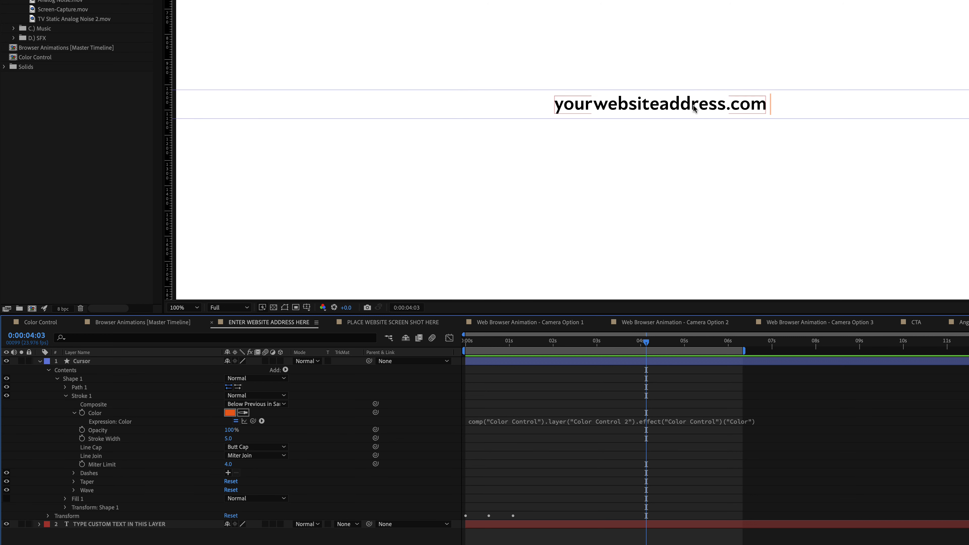
pyautogui.click(35, 363)
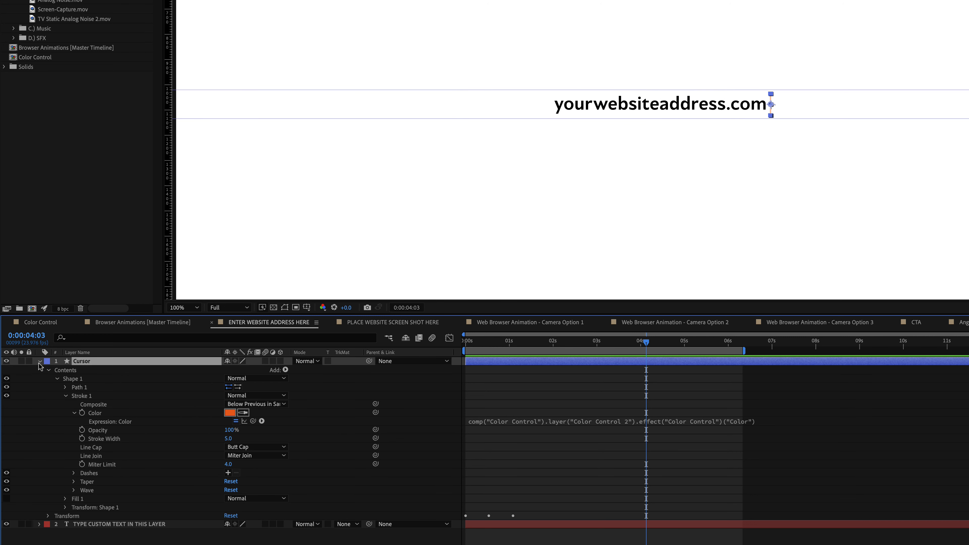
pyautogui.click(39, 362)
pyautogui.click(130, 370)
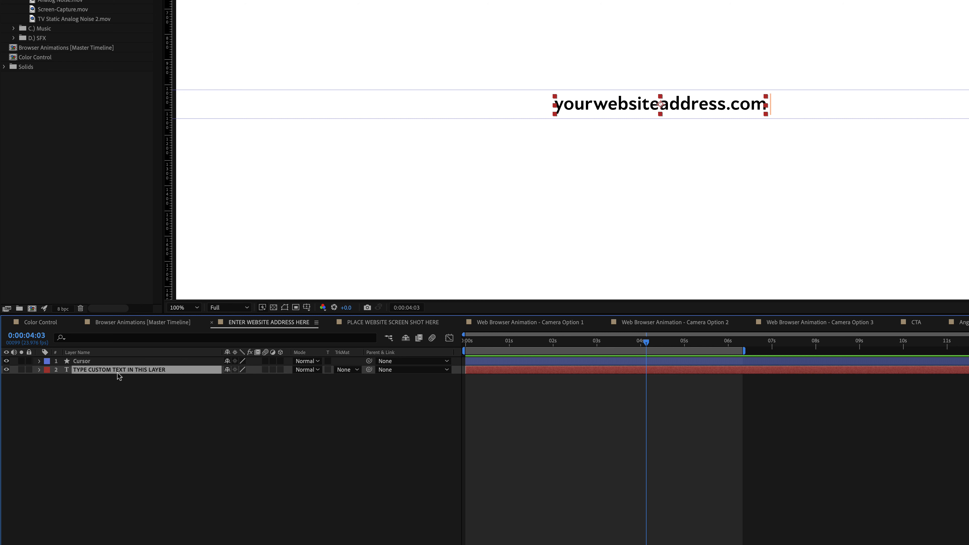
pyautogui.doubleClick(127, 370)
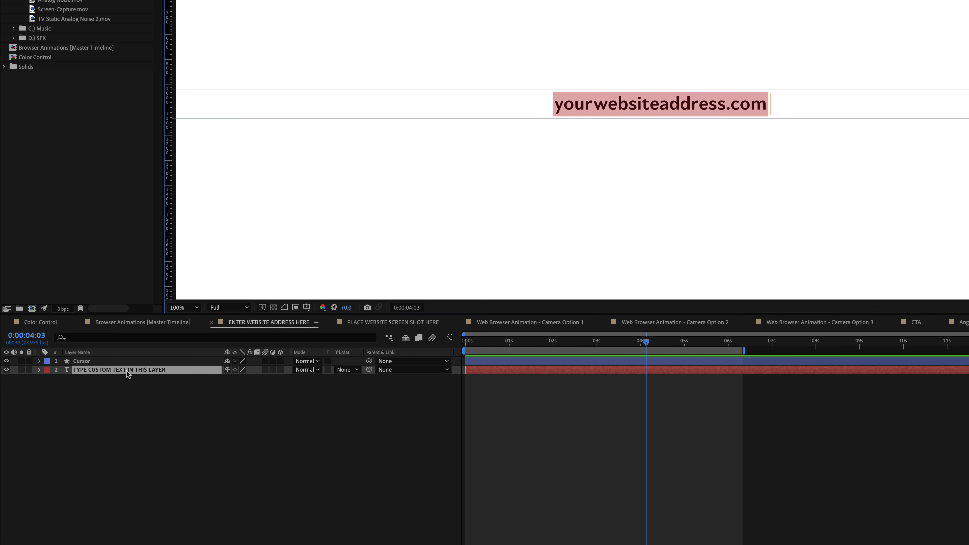
pyautogui.write('dropdrop.com')
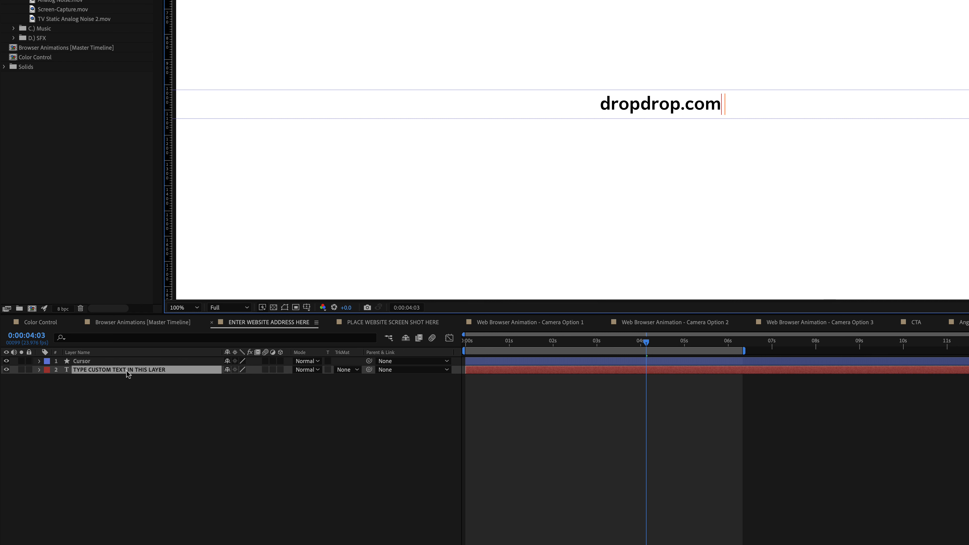
pyautogui.click(81, 386)
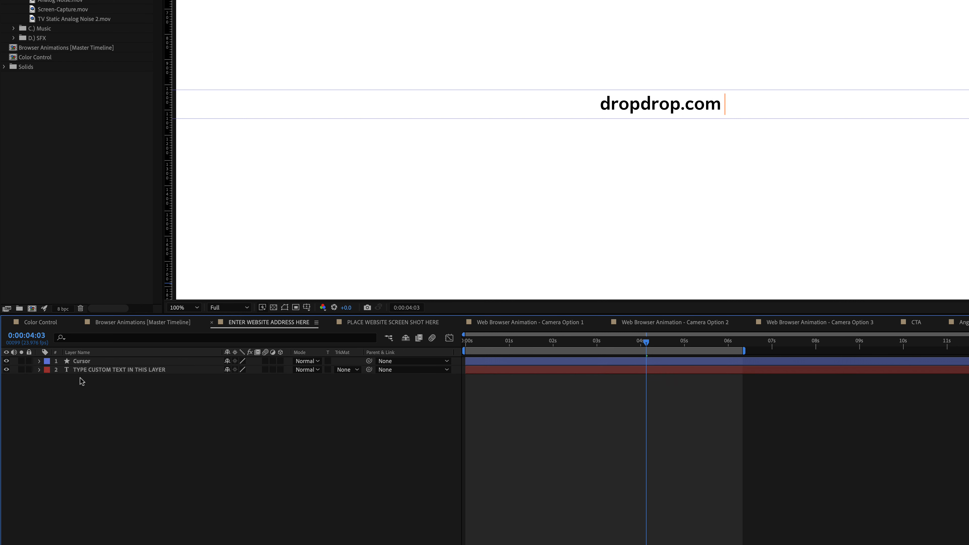
# Reveal the Cursor layer's Opacity property and its expressions.
pyautogui.click(111, 363)
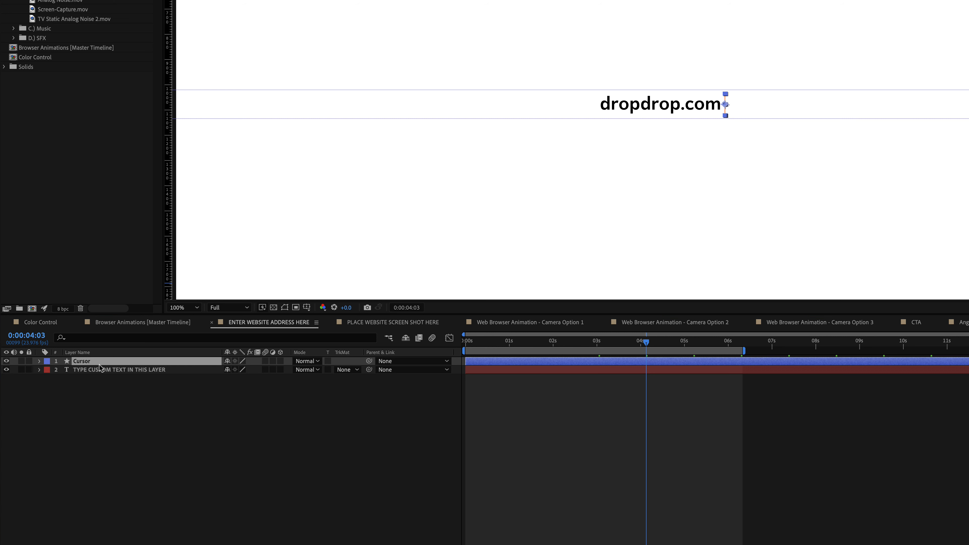
pyautogui.press('t')
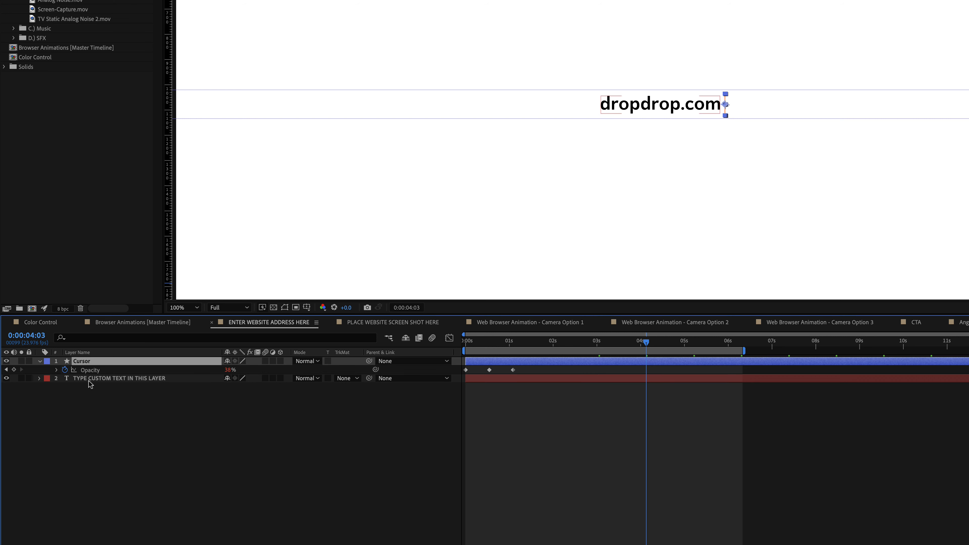
pyautogui.press('e')
pyautogui.press('e')
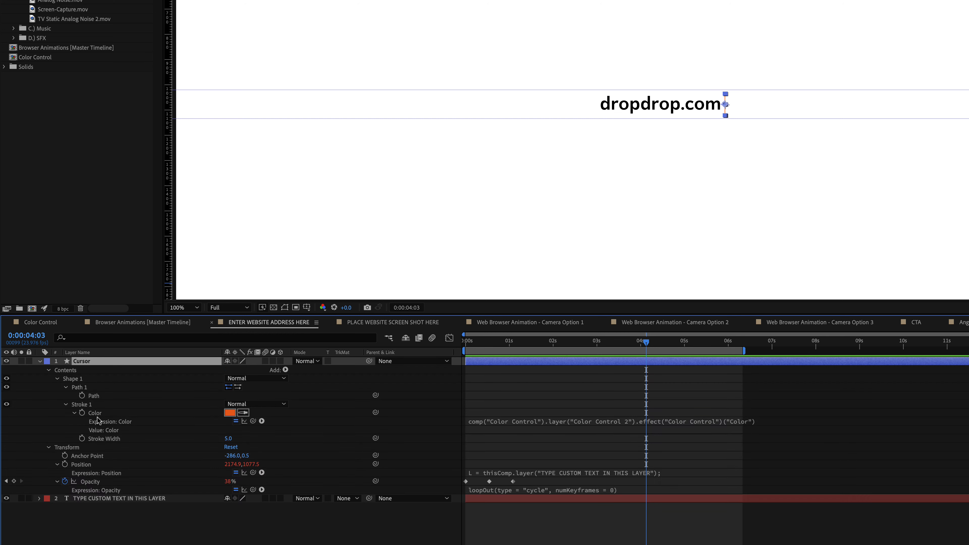
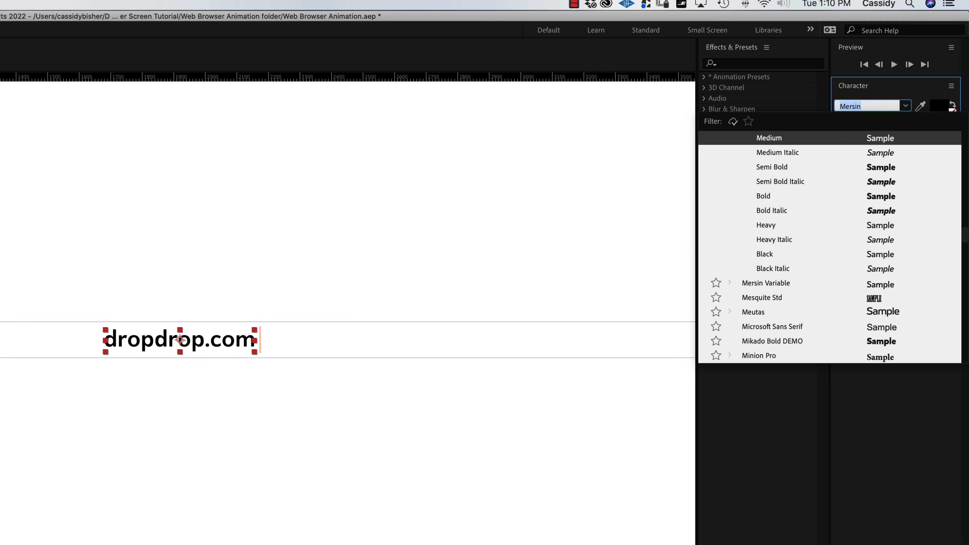
# Change the dropdrop.com text font to GT Walsheim Bold and preview the typing animation.
pyautogui.write('GT')
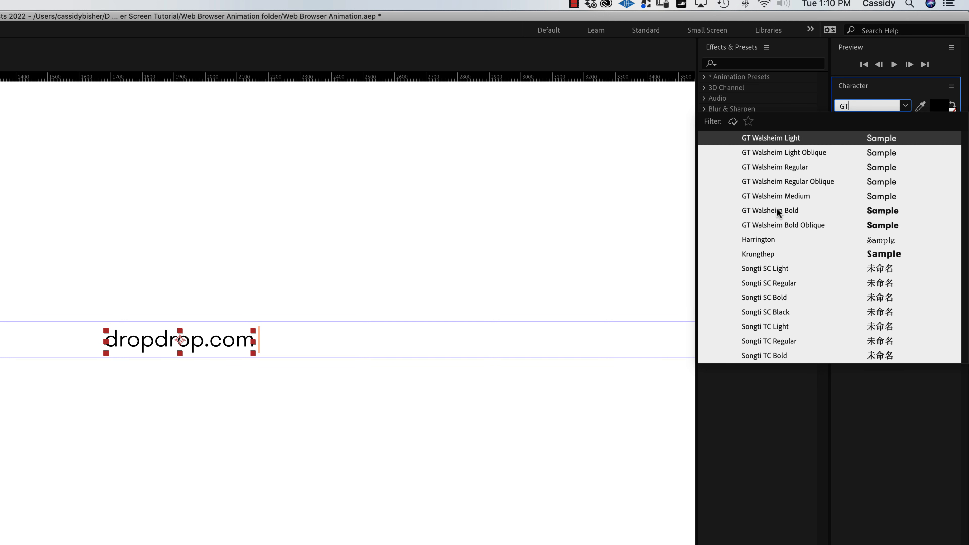
pyautogui.click(805, 209)
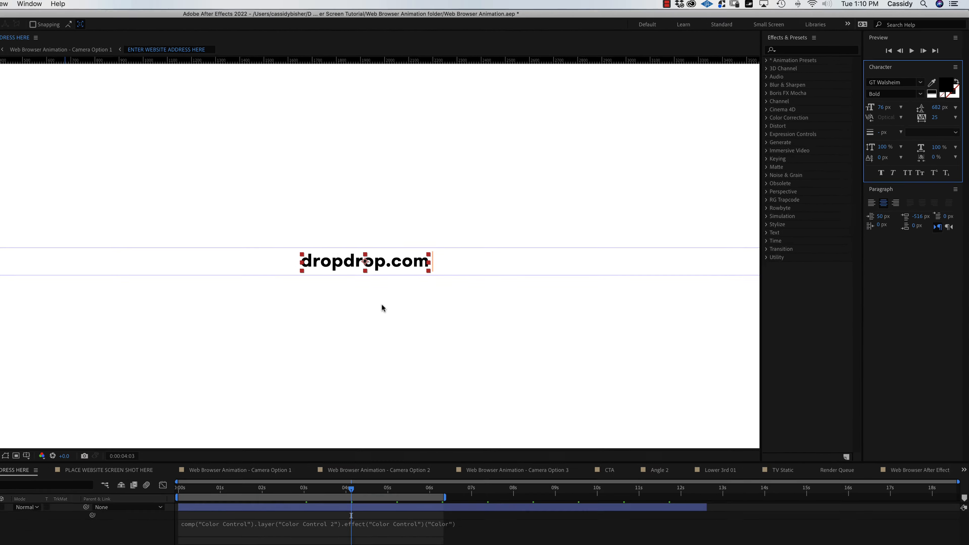
pyautogui.press('space')
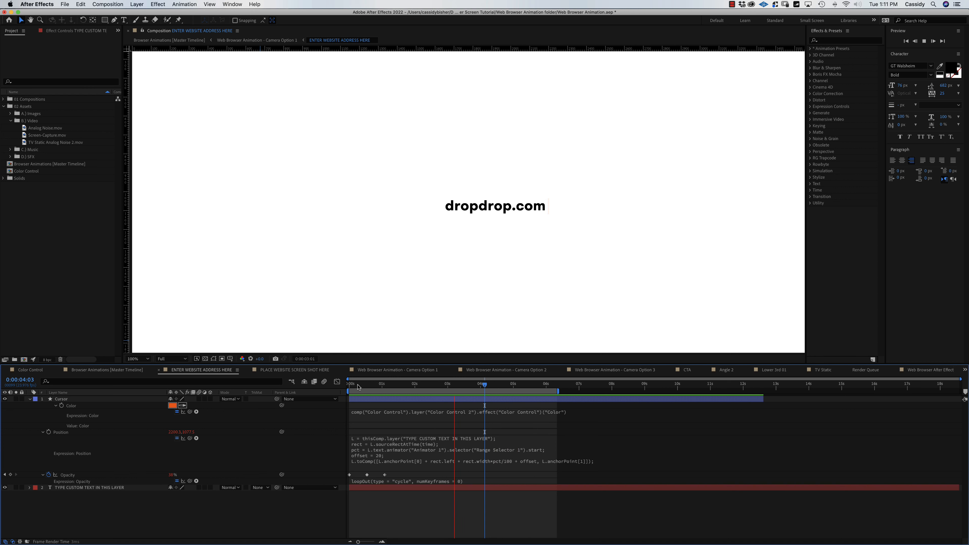
# Stop the dropdrop.com preview and switch to the Browser Animations [Master Timeline] comp.
pyautogui.press('space')
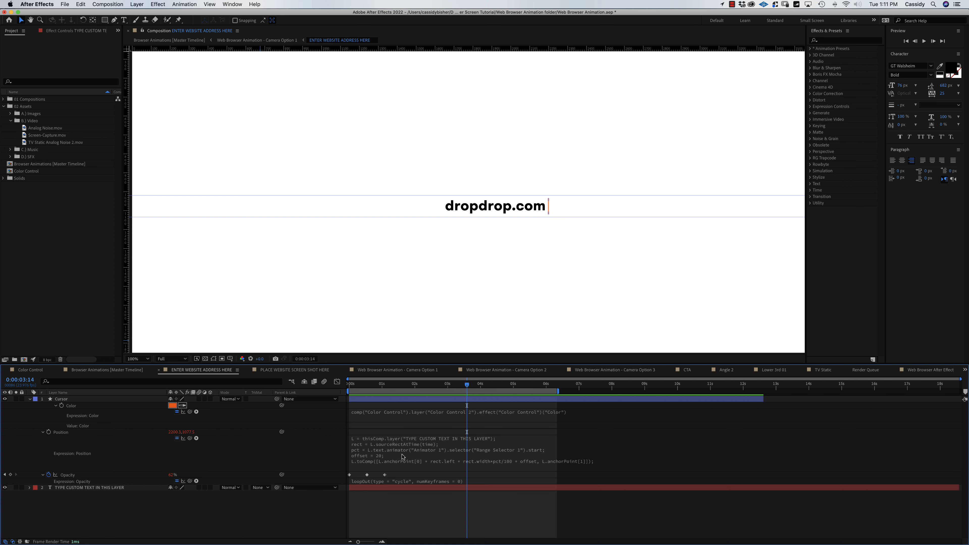
pyautogui.click(100, 372)
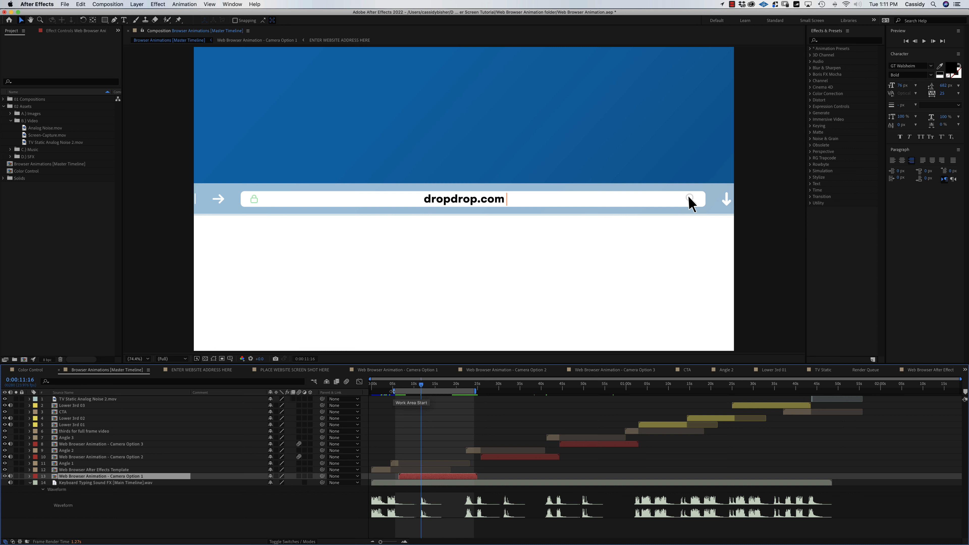
# Extend the work area to start at 0 and nudge the Camera Option 3 clip slightly earlier.
pyautogui.moveTo(394, 391); pyautogui.dragTo(359, 387)
pyautogui.moveTo(433, 390); pyautogui.dragTo(652, 391)
pyautogui.click(510, 388)
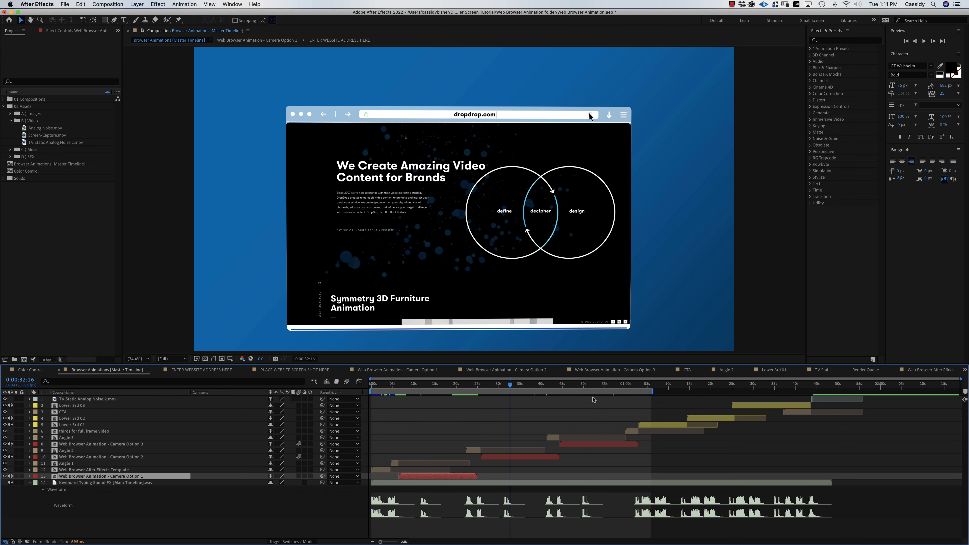
pyautogui.click(592, 387)
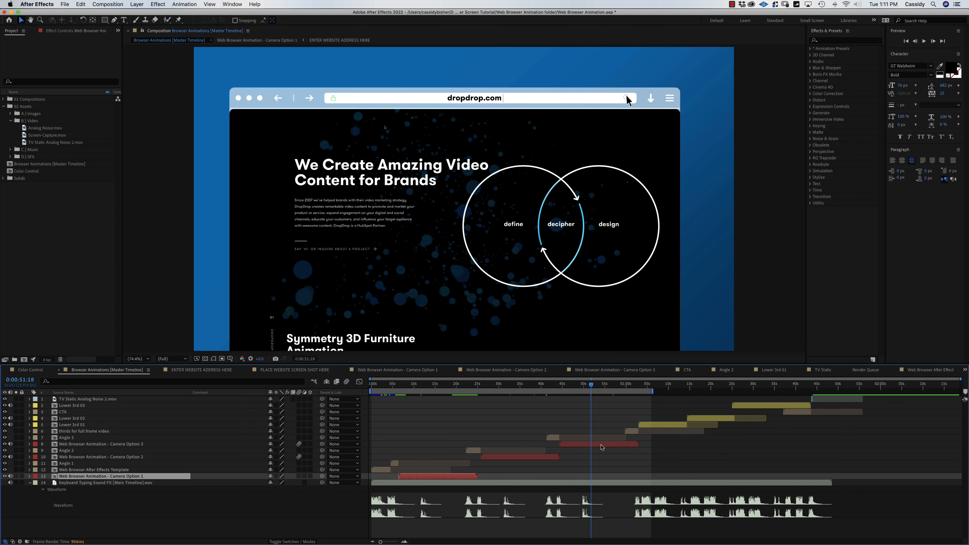
pyautogui.click(602, 448)
pyautogui.moveTo(600, 445); pyautogui.dragTo(600, 446)
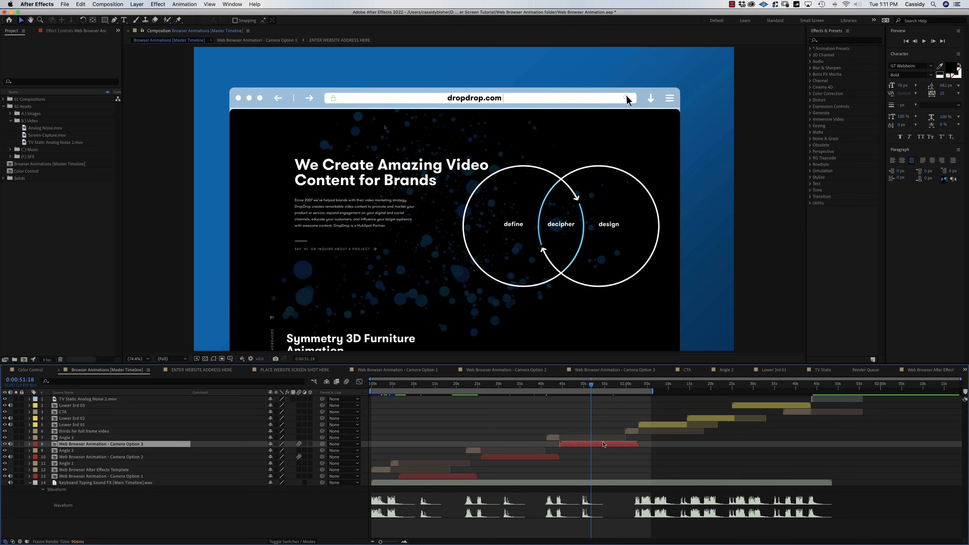
# Review the Camera Option 1–3 shots and scrub to the dropdrop.com homepage frame at 14 seconds.
pyautogui.click(501, 386)
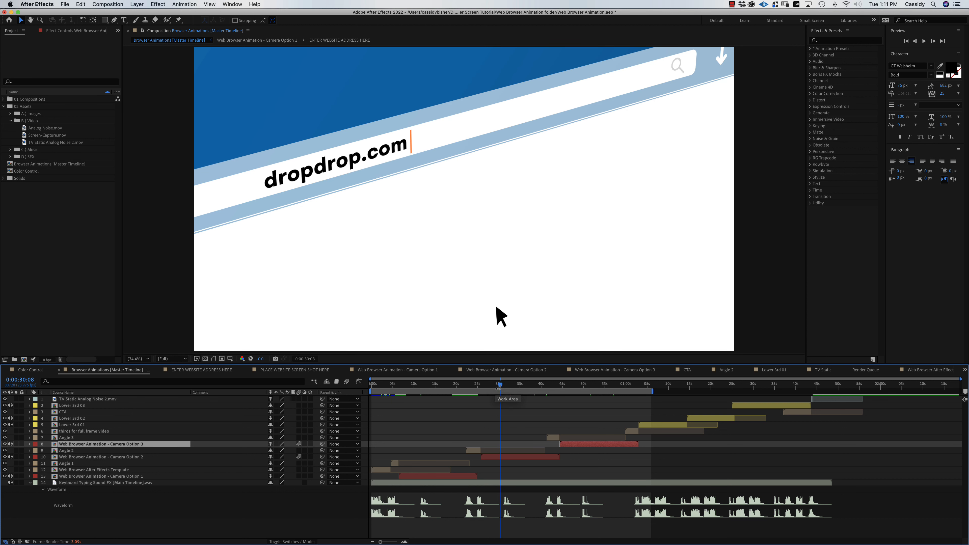
pyautogui.click(568, 386)
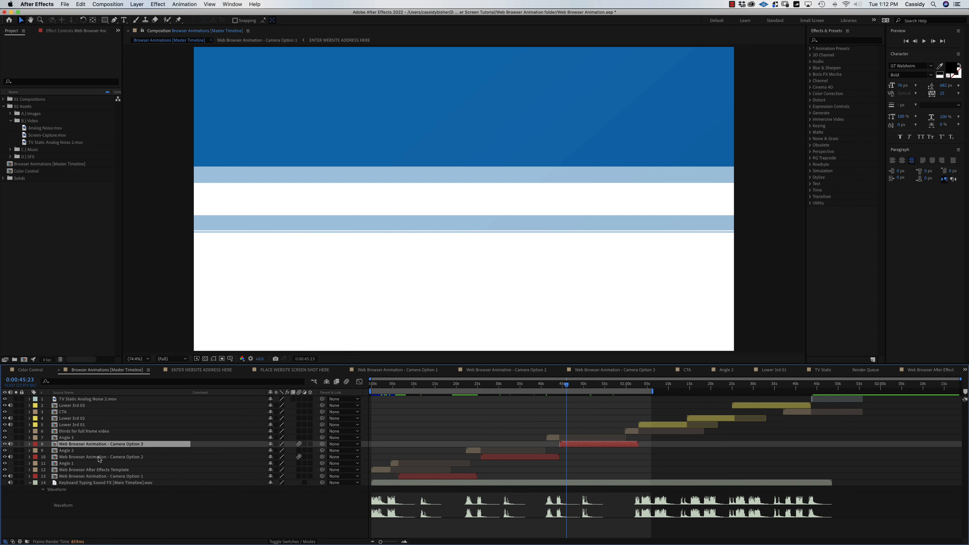
pyautogui.click(58, 471)
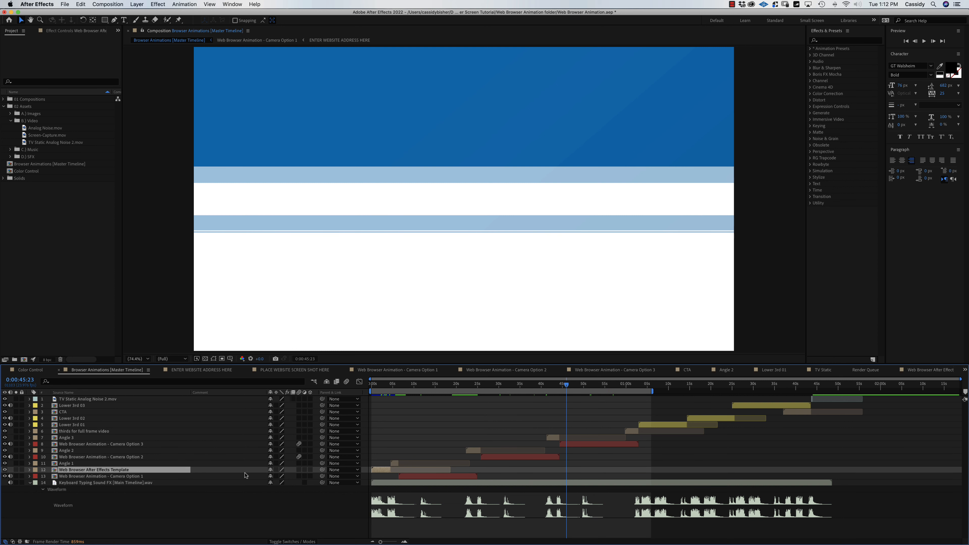
pyautogui.click(440, 477)
pyautogui.click(516, 458)
pyautogui.click(594, 445)
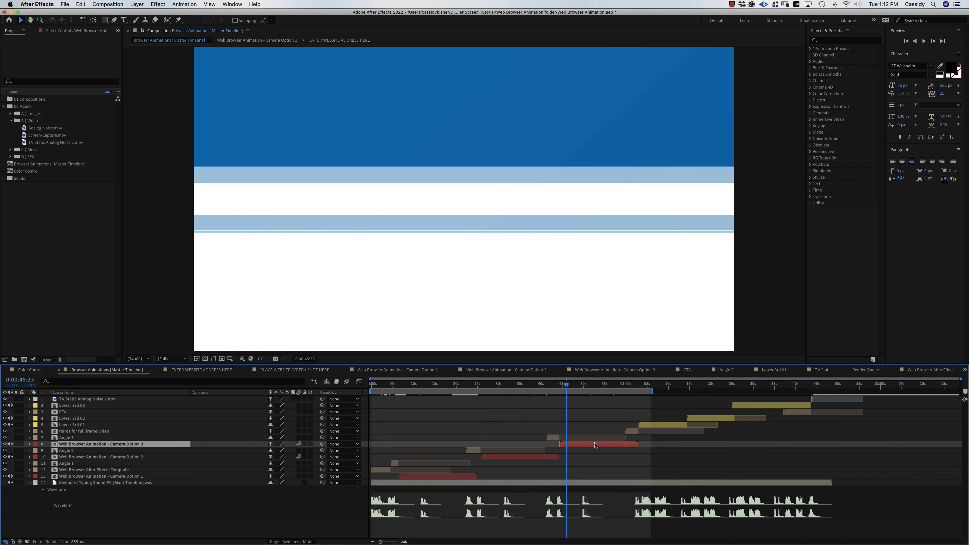
pyautogui.click(405, 387)
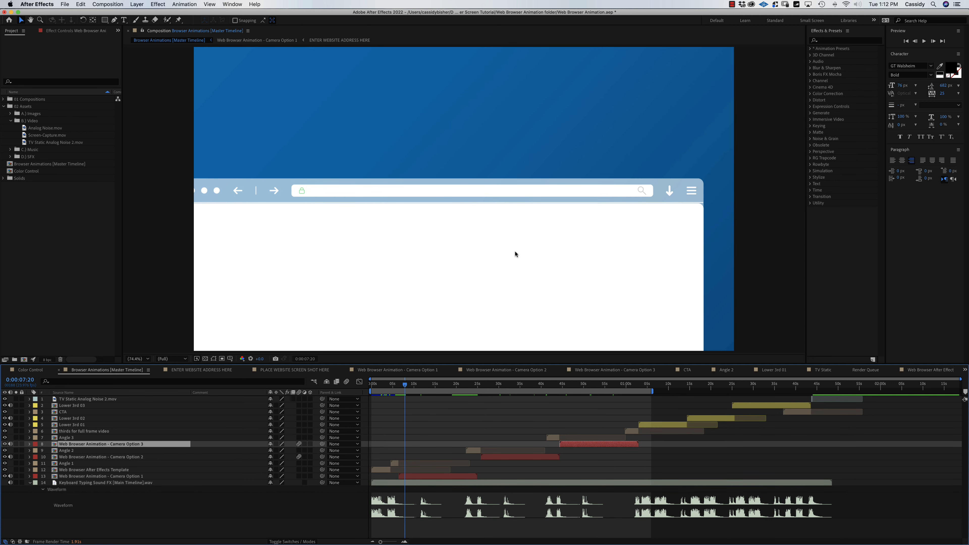
pyautogui.moveTo(403, 384); pyautogui.dragTo(430, 393)
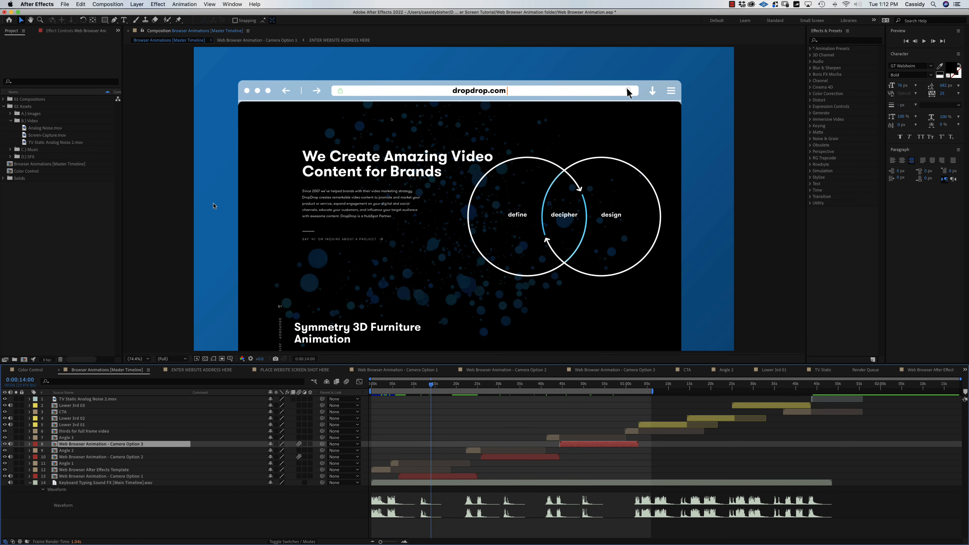
# In Finder, locate dropdrop RGB colors.psd under Footage > 02 Assets > A.) Images.
pyautogui.click(19, 516)
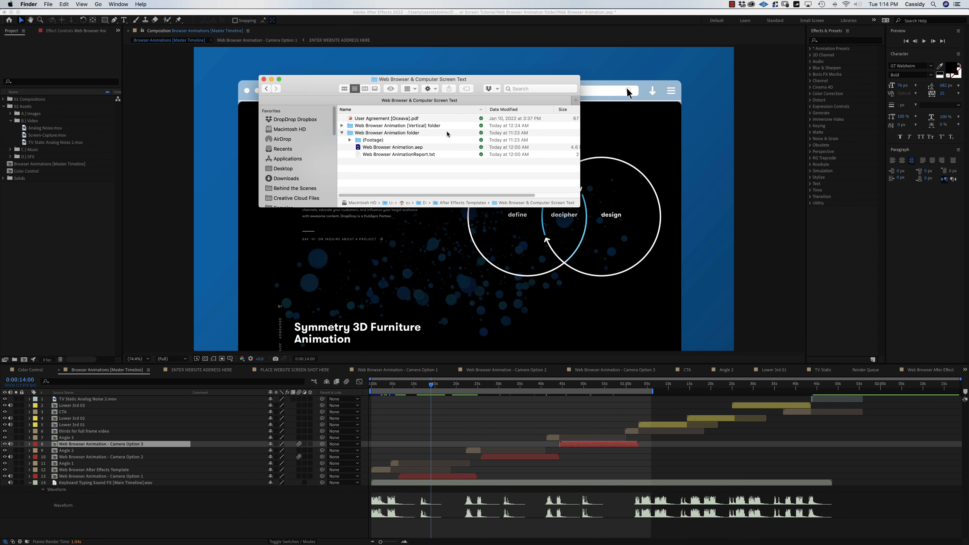
pyautogui.click(350, 139)
pyautogui.click(358, 147)
pyautogui.click(365, 154)
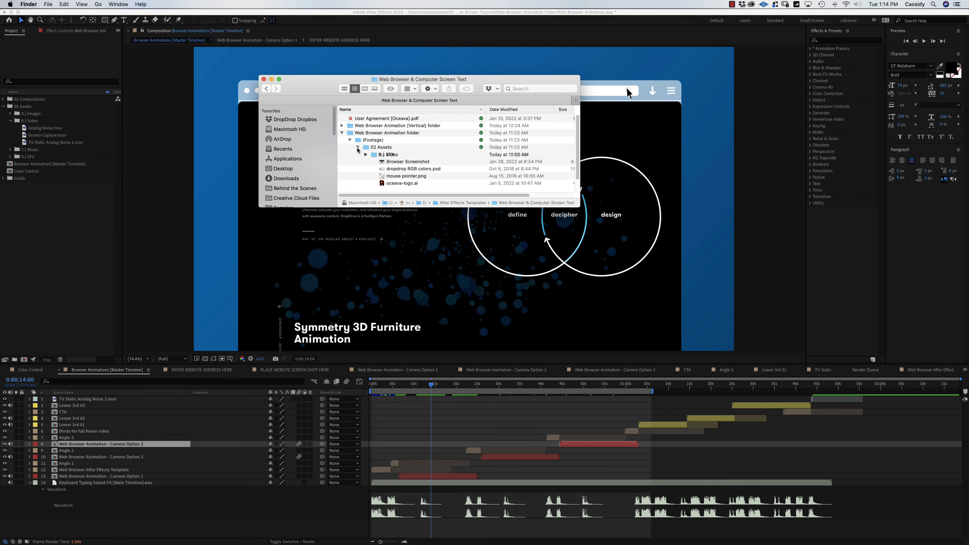
pyautogui.click(413, 170)
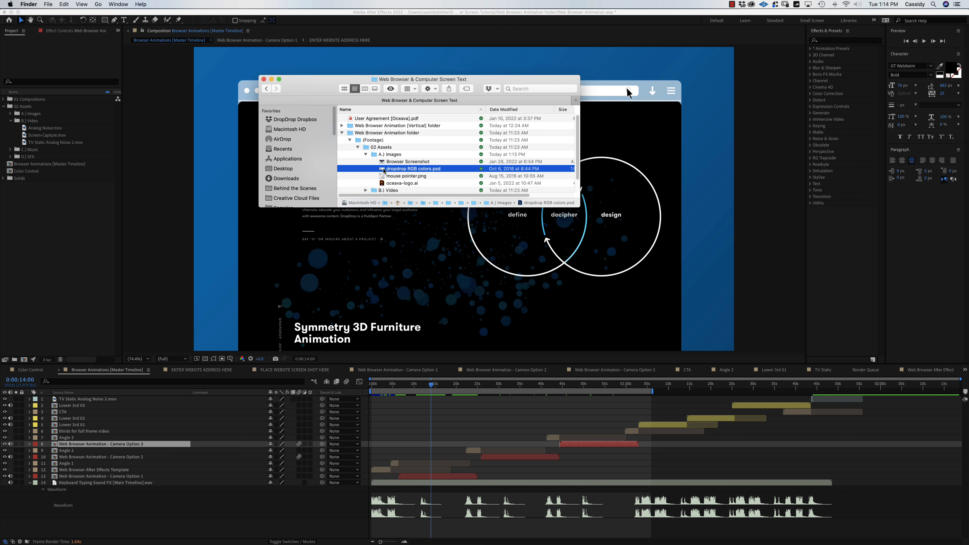
# Import the PSD as merged footage and open it enlarged to view the palette.
pyautogui.moveTo(382, 171); pyautogui.dragTo(69, 251)
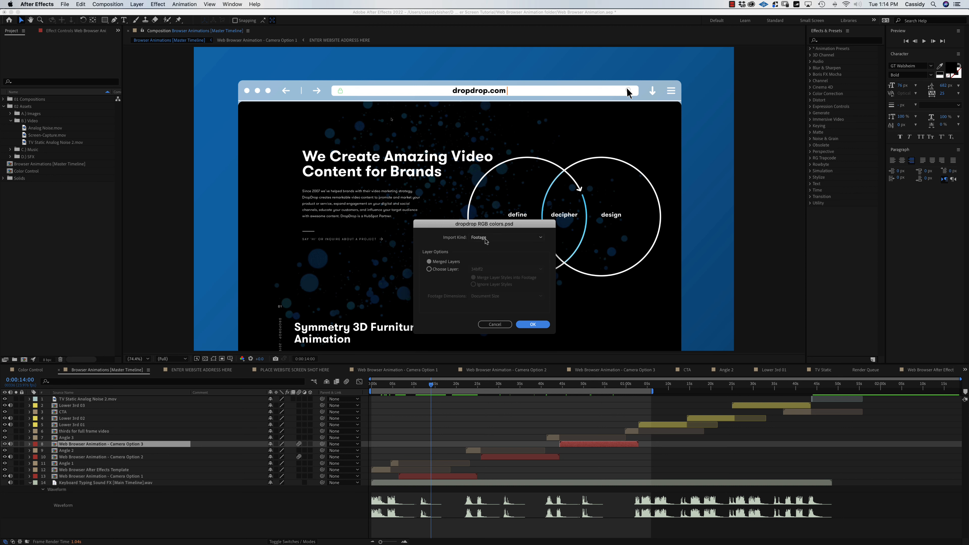
pyautogui.click(533, 324)
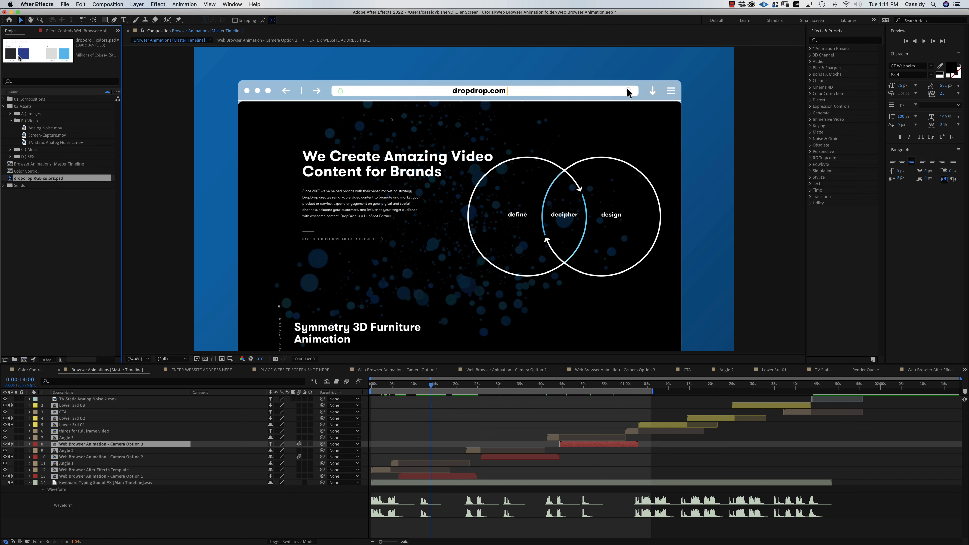
pyautogui.doubleClick(9, 179)
pyautogui.press('.')
pyautogui.press('.')
pyautogui.press('.')
pyautogui.press('.')
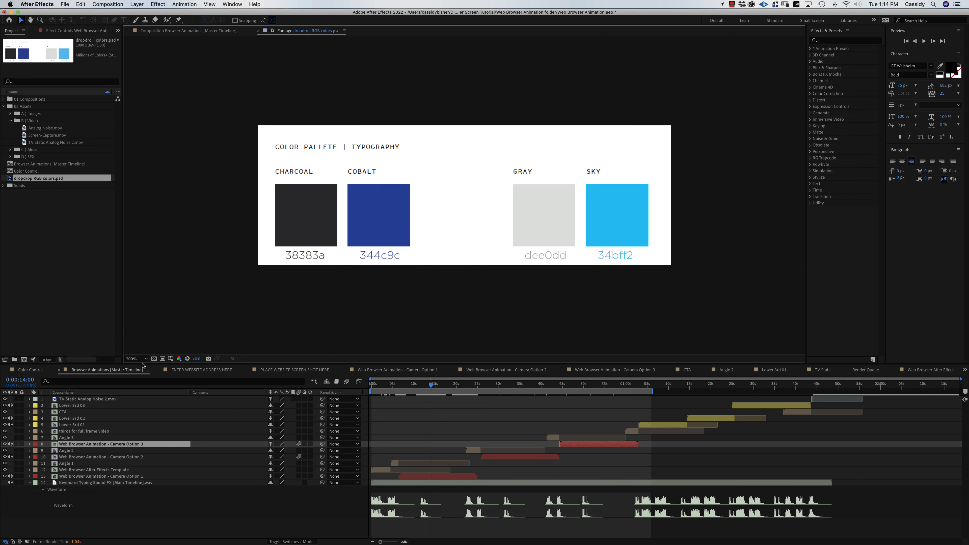
# In the Color Control comp, collapse all layer properties and deselect the layers.
pyautogui.click(30, 369)
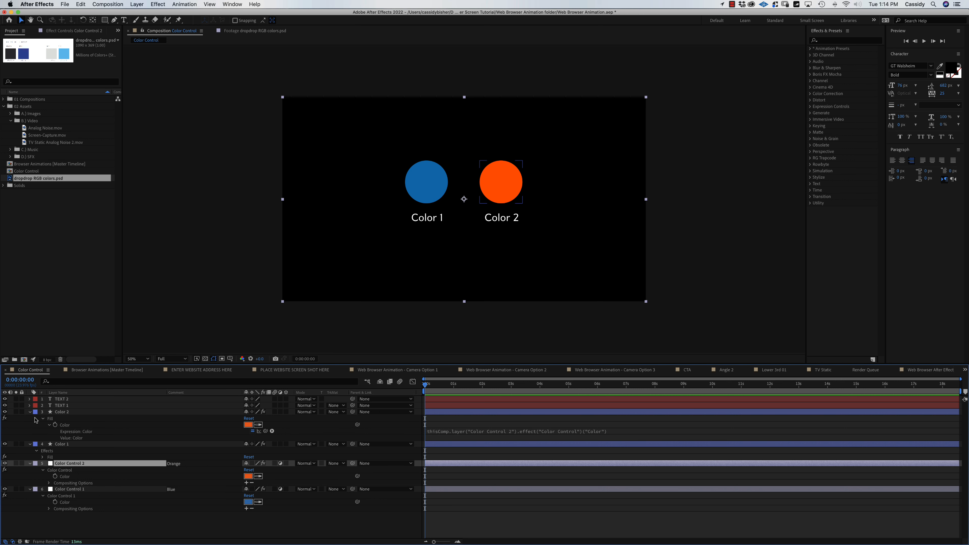
pyautogui.press('super+a')
pyautogui.click(30, 413)
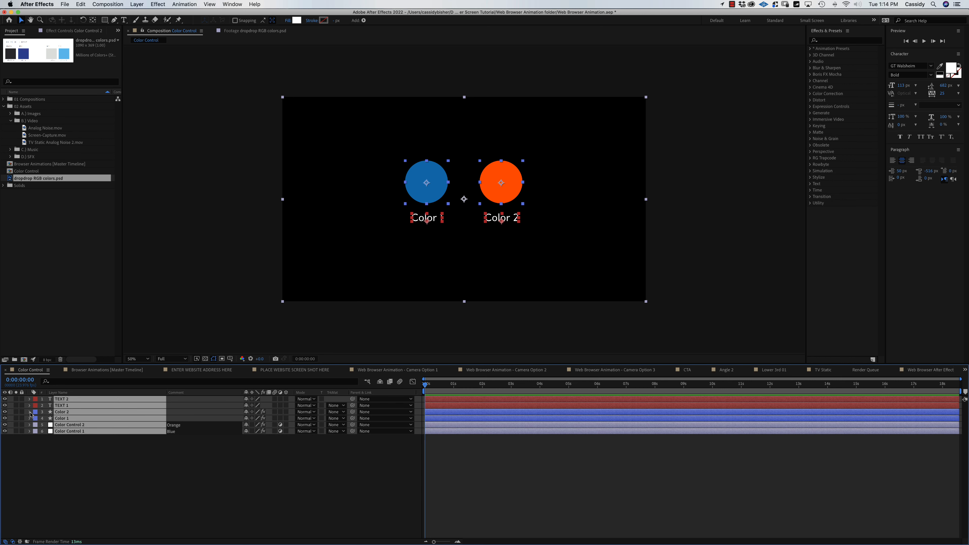
pyautogui.click(66, 472)
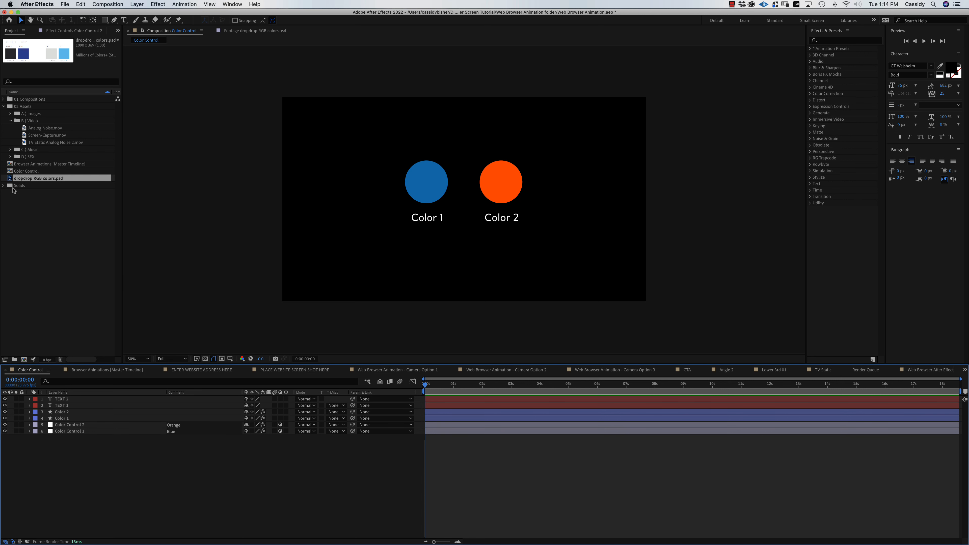
# Add the palette PSD to the comp at the lower left and frame it at 100%.
pyautogui.moveTo(10, 180); pyautogui.dragTo(57, 399)
pyautogui.moveTo(454, 202); pyautogui.dragTo(361, 256)
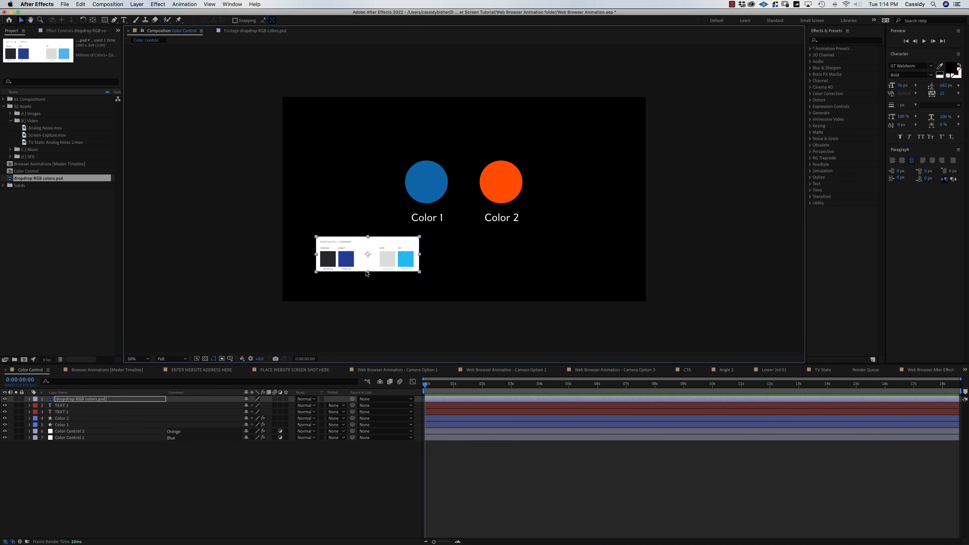
pyautogui.press('/')
pyautogui.press('space')
pyautogui.moveTo(386, 287); pyautogui.dragTo(399, 266)
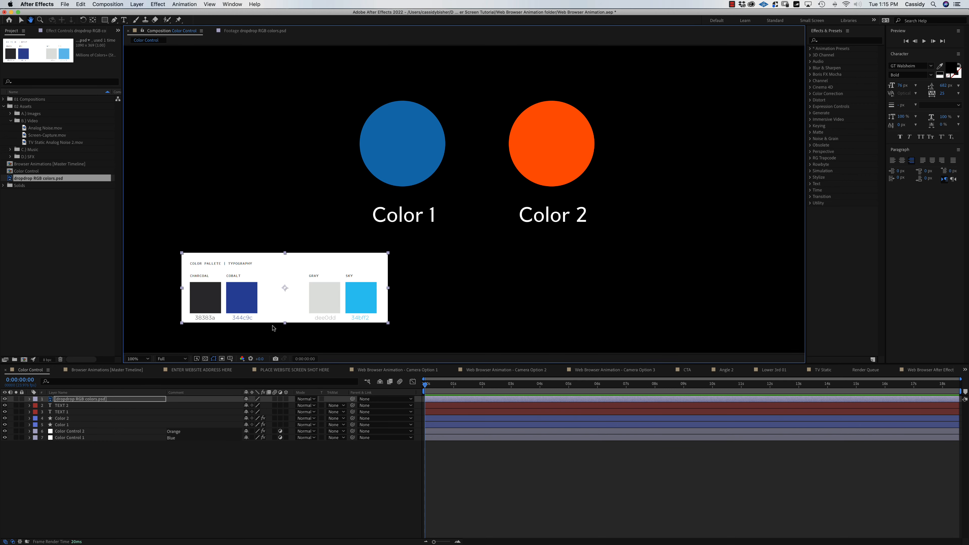
# Sample the palette's Cobalt blue (344c9c) into Color Control 1, then return to the master timeline.
pyautogui.click(71, 436)
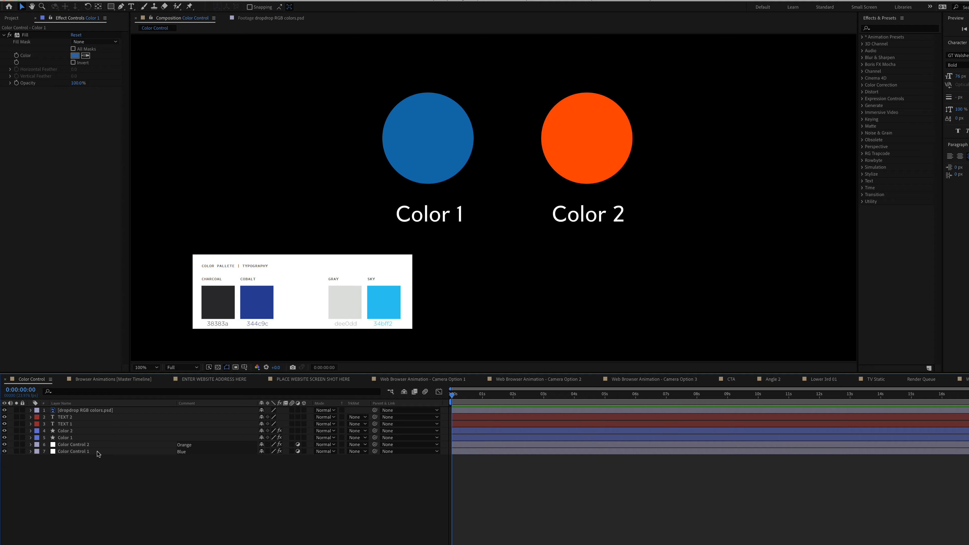
pyautogui.click(99, 453)
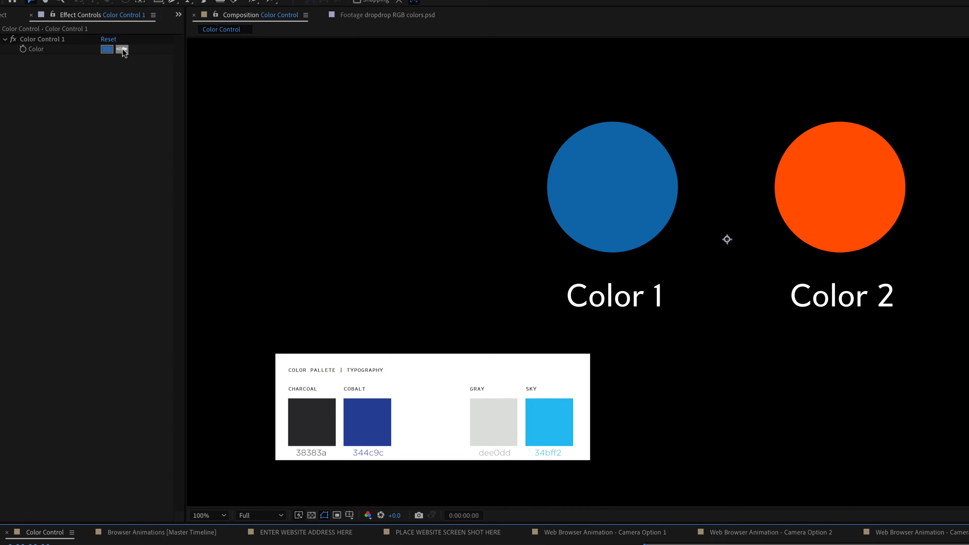
pyautogui.click(123, 50)
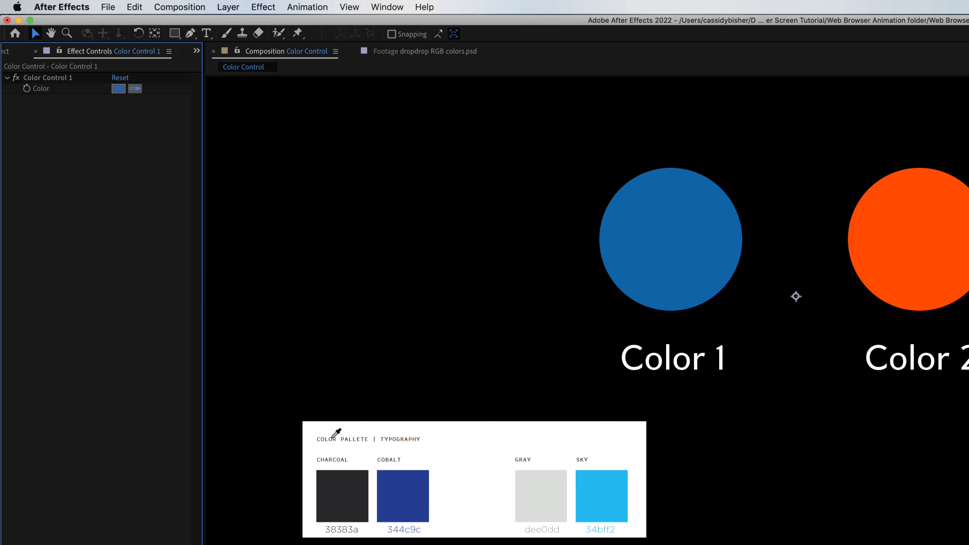
pyautogui.click(397, 494)
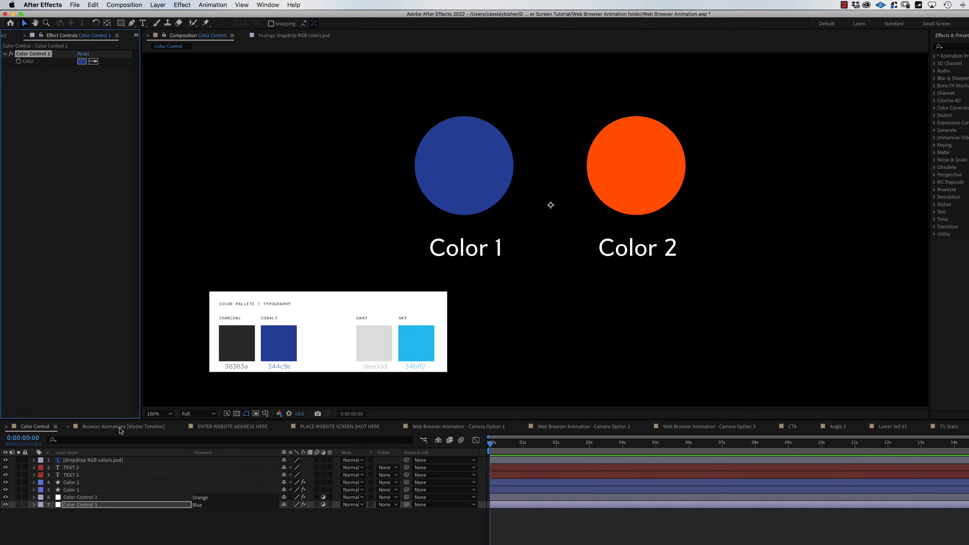
pyautogui.click(120, 431)
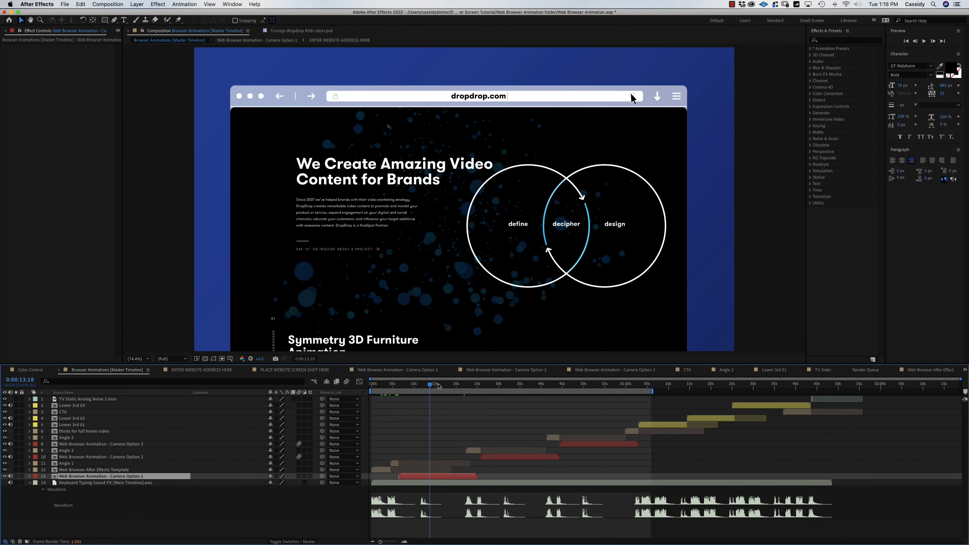
# Jump to about 53 seconds and zoom in on the browser mockup's bottom edge.
pyautogui.click(449, 388)
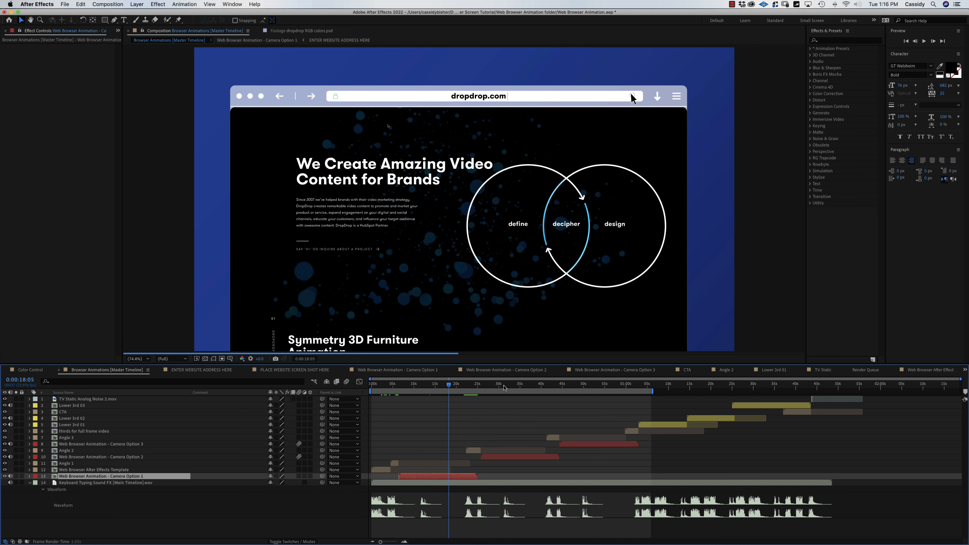
pyautogui.click(504, 386)
pyautogui.click(597, 388)
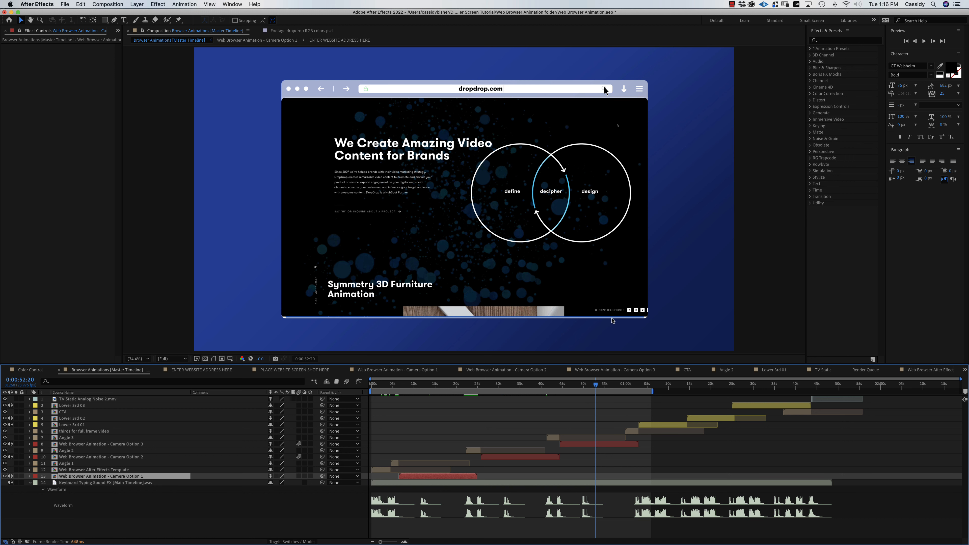
pyautogui.press('.')
pyautogui.press('.')
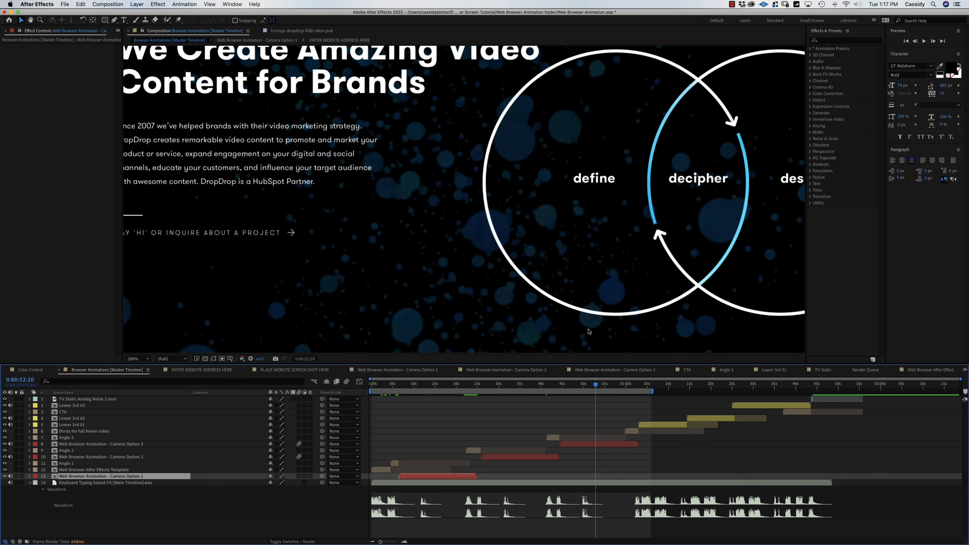
pyautogui.press('space')
pyautogui.moveTo(585, 331); pyautogui.dragTo(470, 97)
# Check the mockup's bottom-left corner, zoom back out, and open the ENTER WEBSITE ADDRESS HERE comp.
pyautogui.press('space')
pyautogui.moveTo(292, 291); pyautogui.dragTo(740, 284)
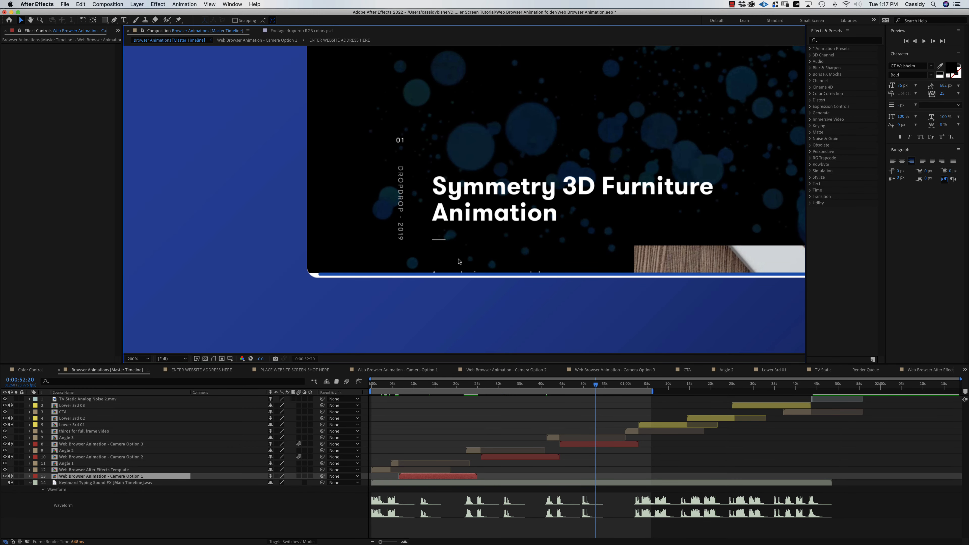
pyautogui.press(',')
pyautogui.press(',')
pyautogui.press(',')
pyautogui.press('space')
pyautogui.moveTo(440, 218); pyautogui.dragTo(422, 227)
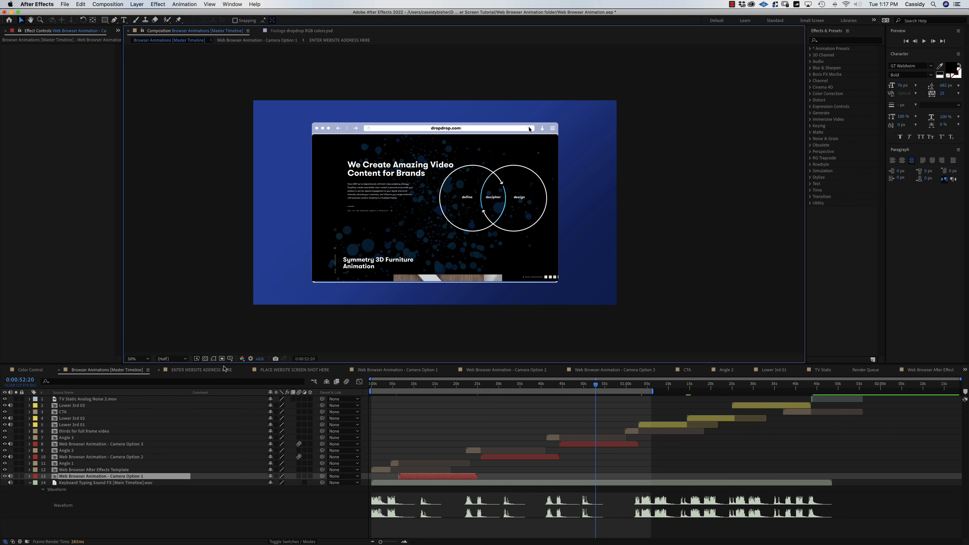
pyautogui.click(210, 371)
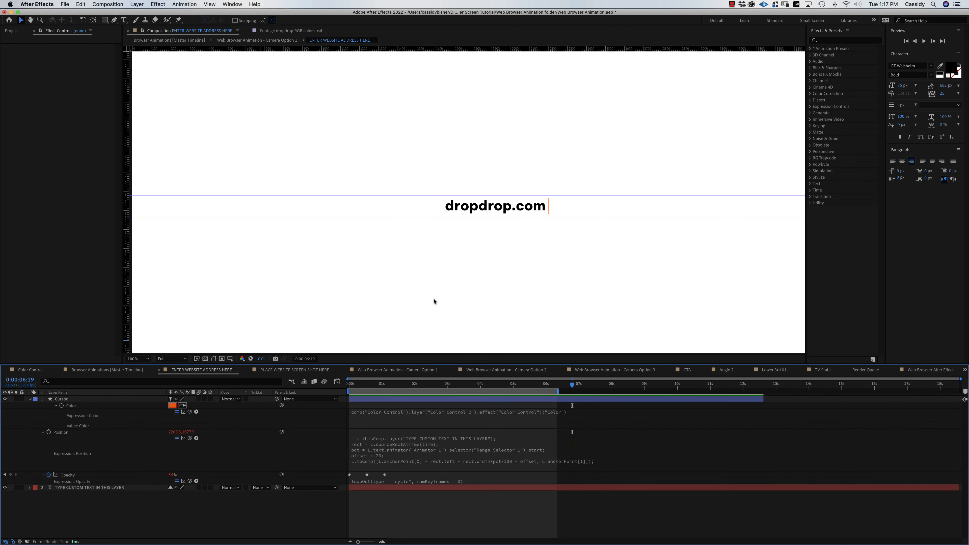
# Inspect the dropdrop.com text close up, view the Cursor's Color expression, then open Color Control.
pyautogui.press('.')
pyautogui.press('space')
pyautogui.moveTo(578, 225); pyautogui.dragTo(515, 222)
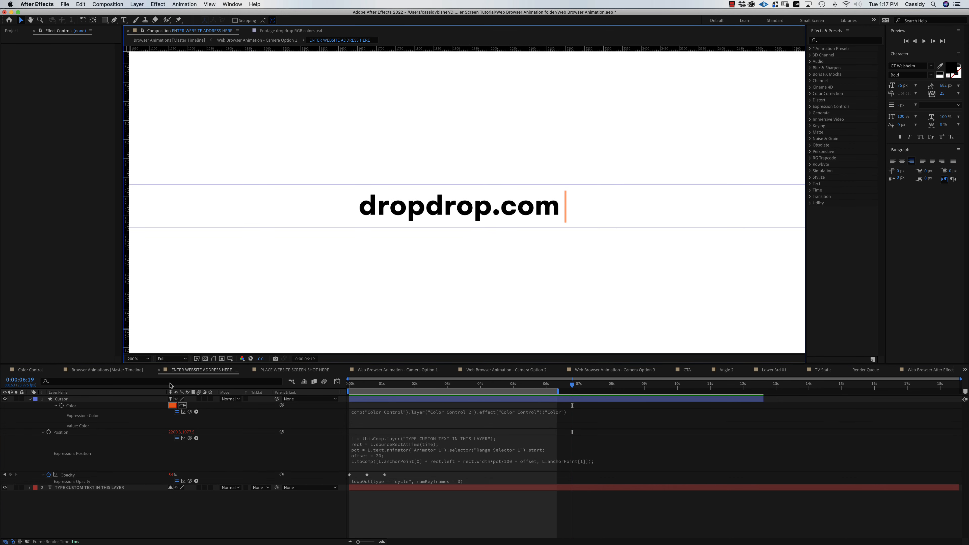
pyautogui.press('h')
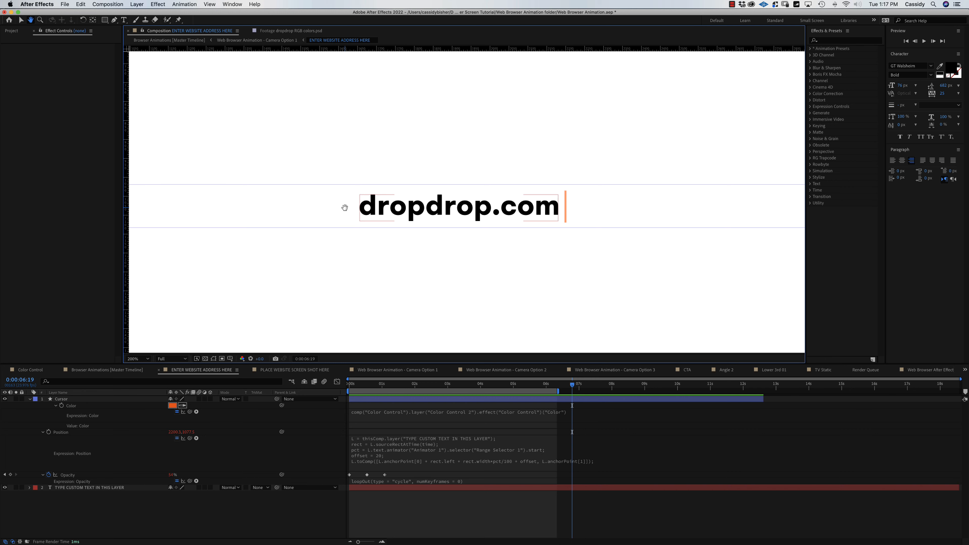
pyautogui.moveTo(345, 207)
pyautogui.mouseDown()
pyautogui.moveTo(317, 196)
pyautogui.moveTo(323, 189)
pyautogui.moveTo(292, 201)
pyautogui.moveTo(468, 268)
pyautogui.moveTo(261, 196)
pyautogui.moveTo(305, 186)
pyautogui.moveTo(340, 201)
pyautogui.mouseUp()
pyautogui.press('v')
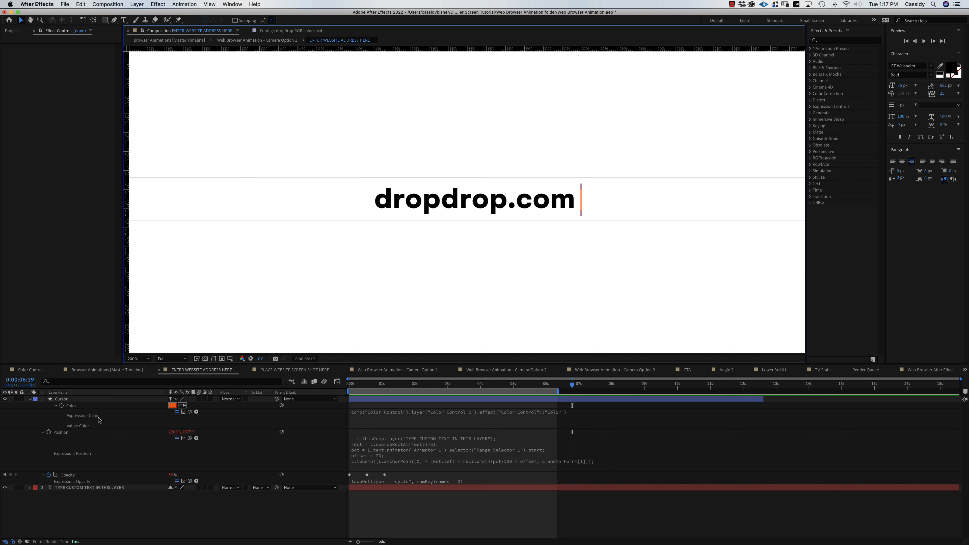
pyautogui.click(451, 409)
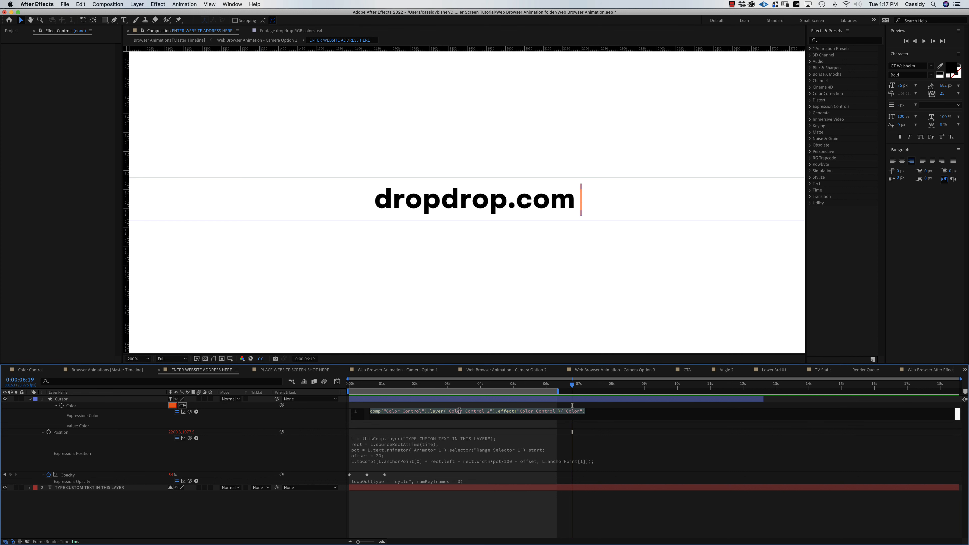
pyautogui.click(26, 370)
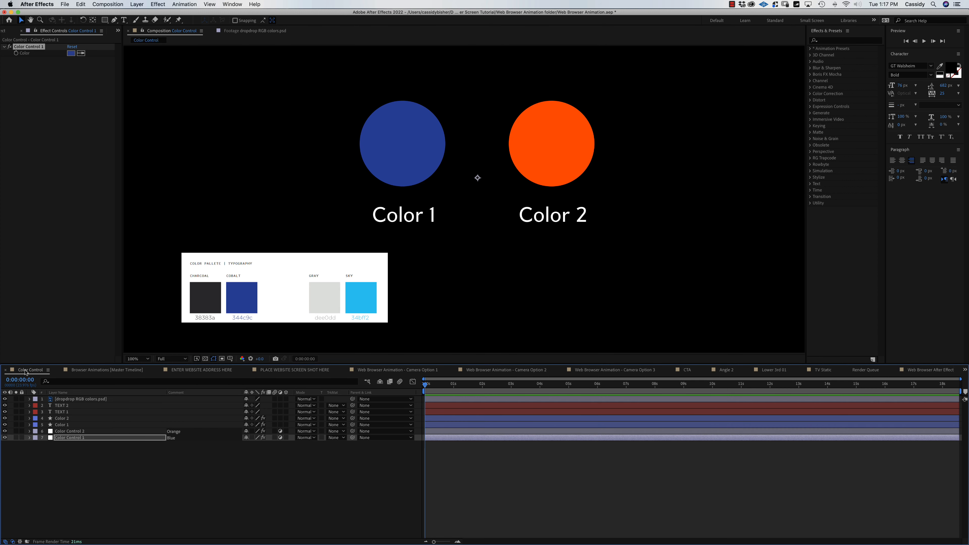
# Sample the palette's Sky blue into Color Control 2, then return to ENTER WEBSITE ADDRESS HERE.
pyautogui.click(70, 432)
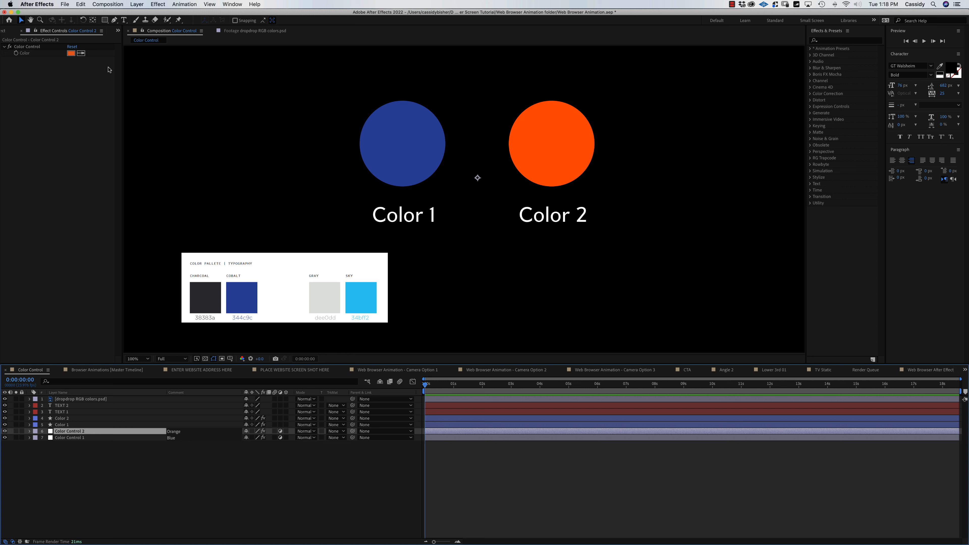
pyautogui.click(81, 54)
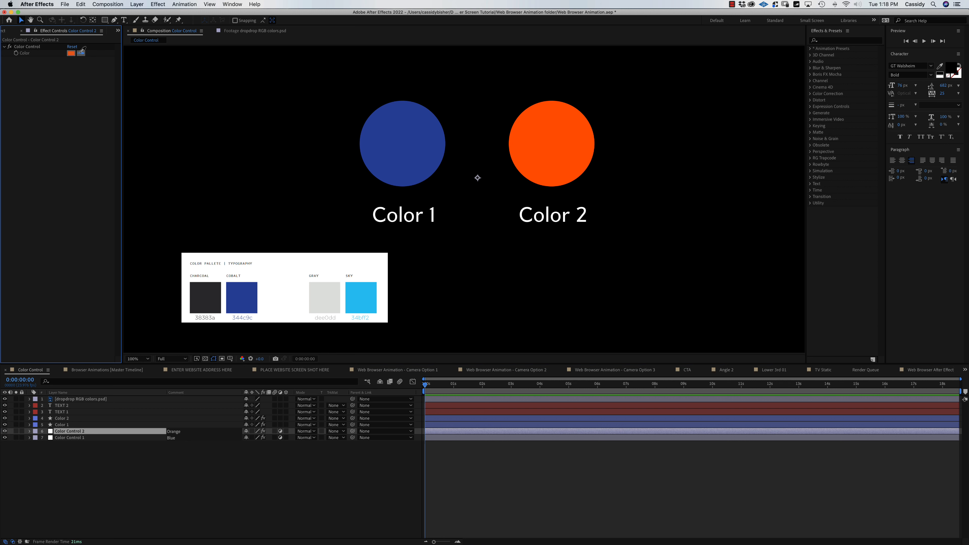
pyautogui.click(367, 295)
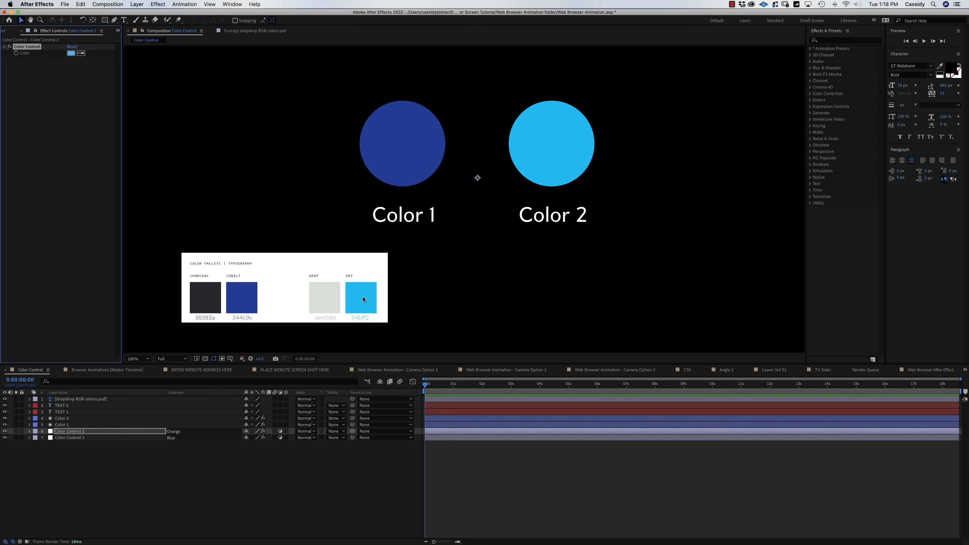
pyautogui.click(209, 370)
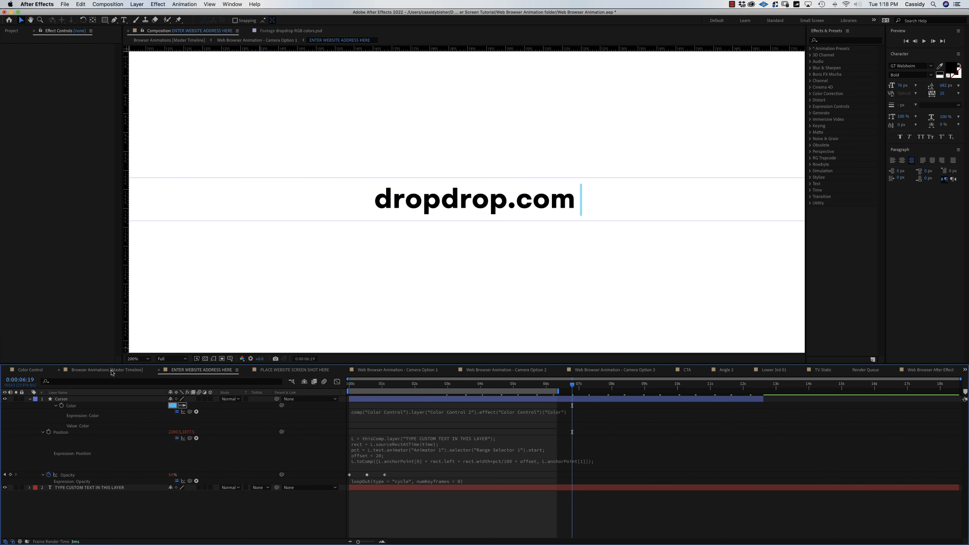
# On the master timeline, set the work area from 6:02 to 12:14.
pyautogui.click(112, 373)
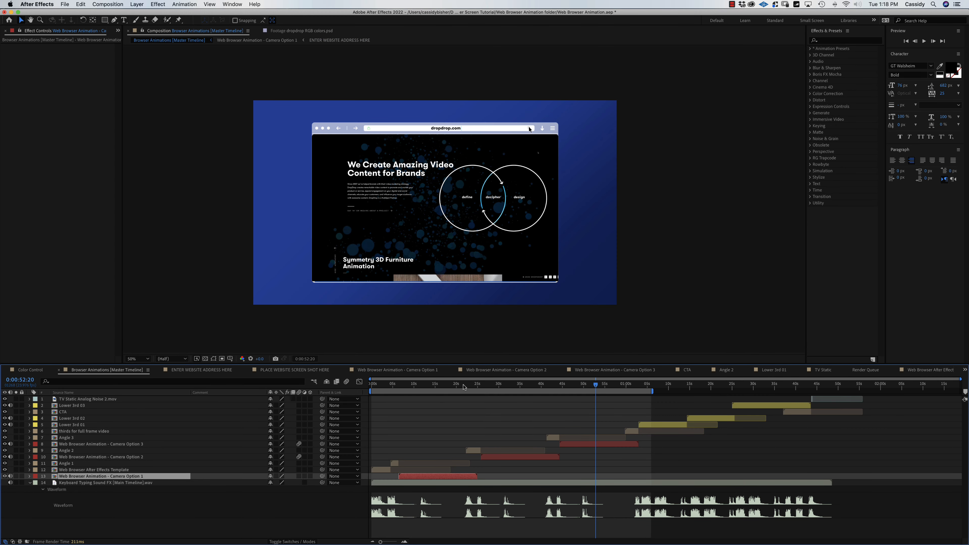
pyautogui.click(431, 385)
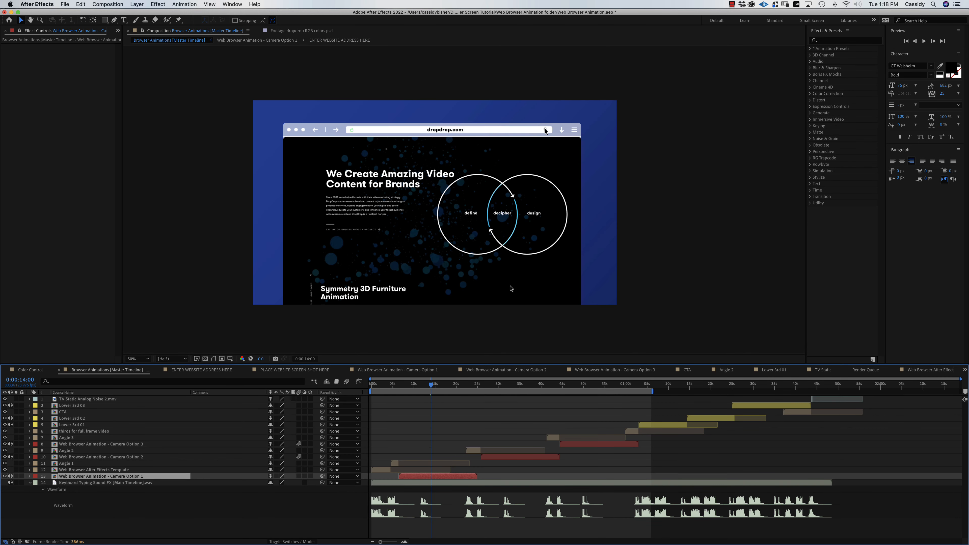
pyautogui.click(397, 387)
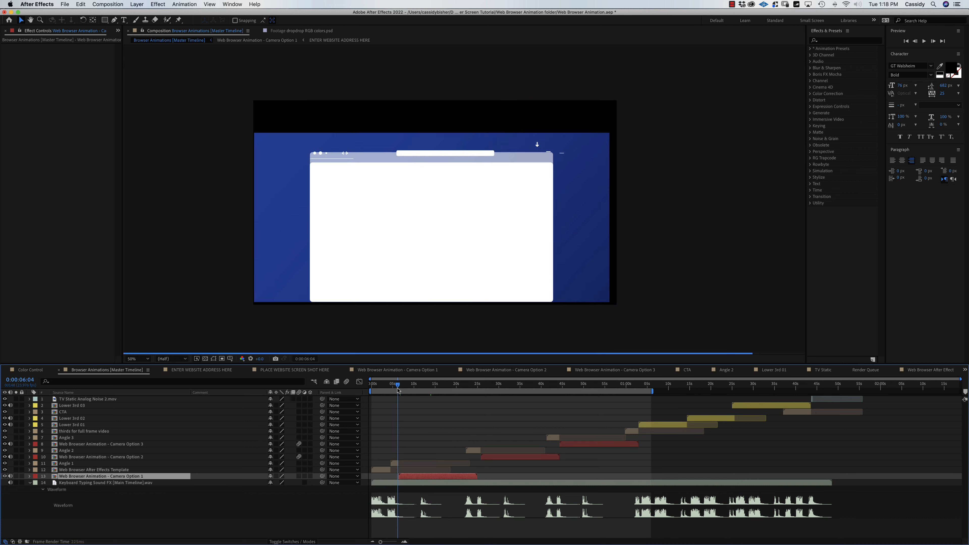
pyautogui.press('b')
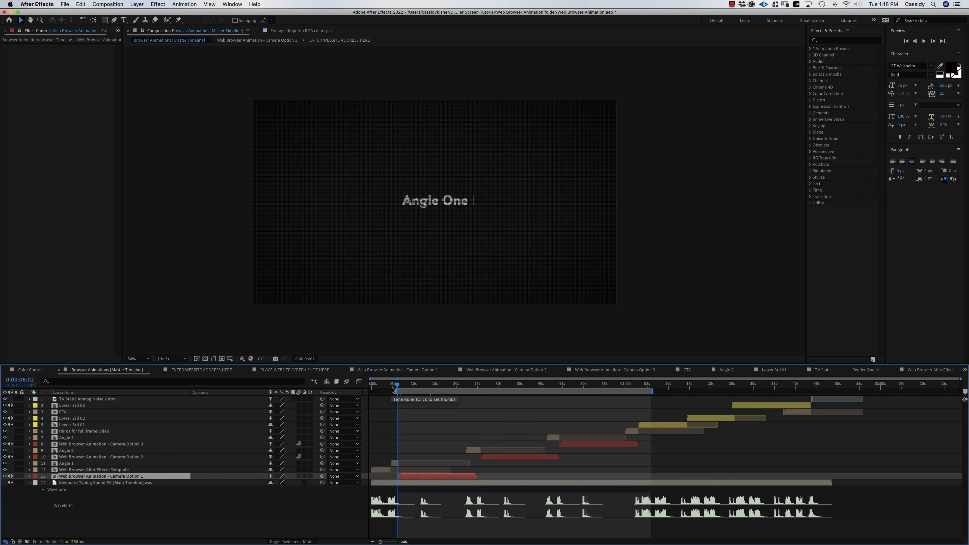
pyautogui.moveTo(398, 386); pyautogui.dragTo(424, 390)
pyautogui.press('n')
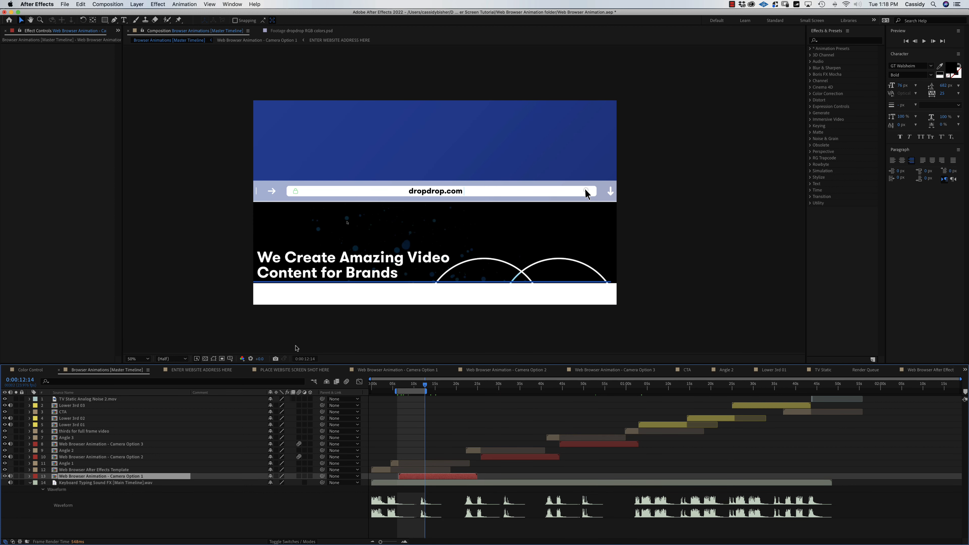
# Preview the work area, then scrub to the completed lower-third title and zoom in.
pyautogui.click(160, 360)
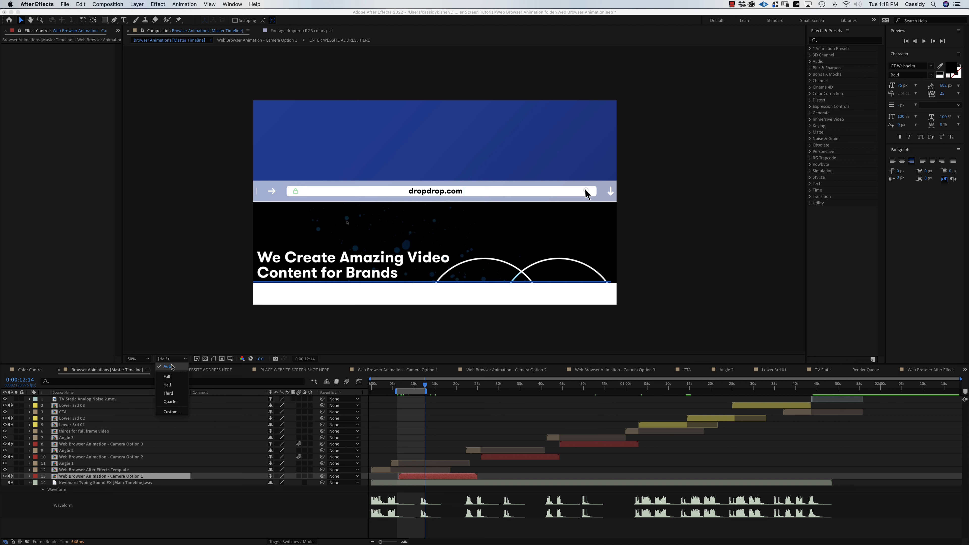
pyautogui.click(425, 389)
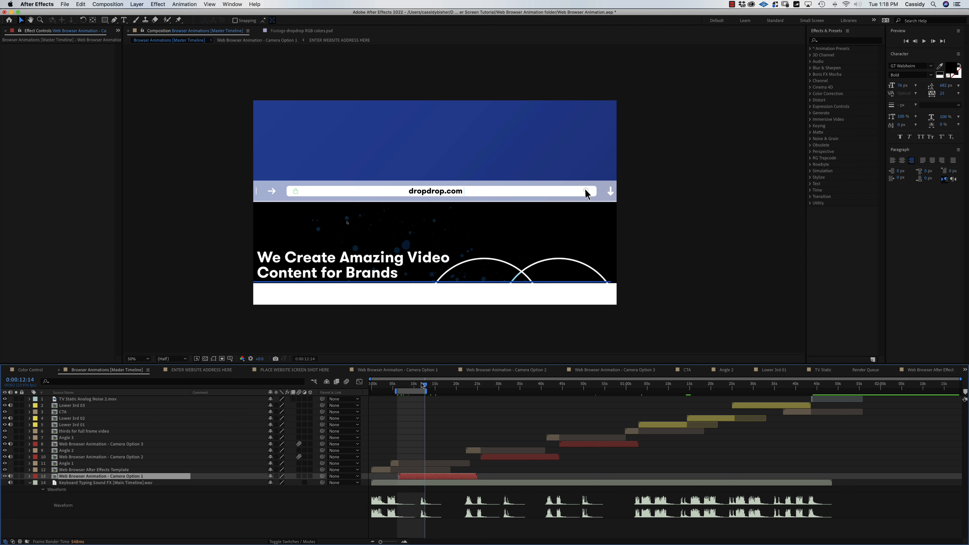
pyautogui.press('space')
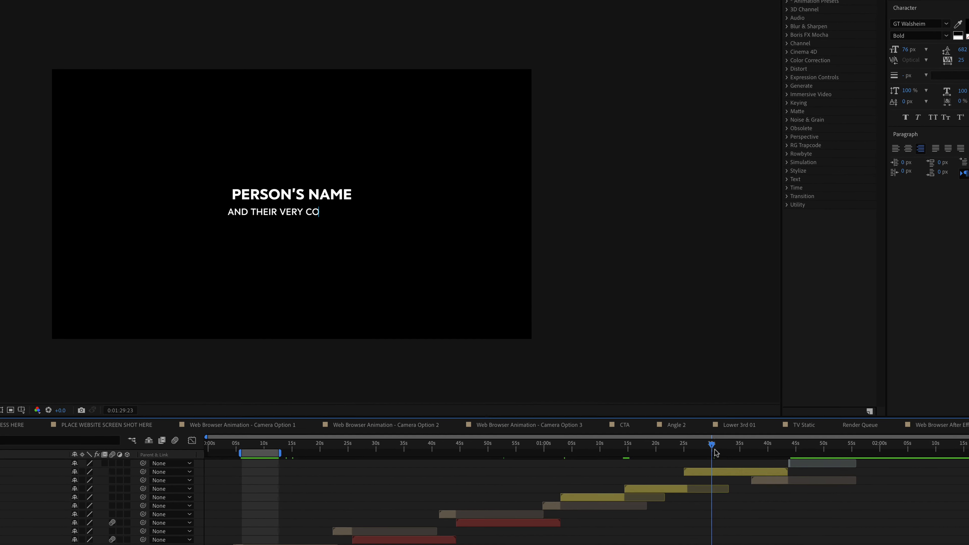
pyautogui.click(656, 453)
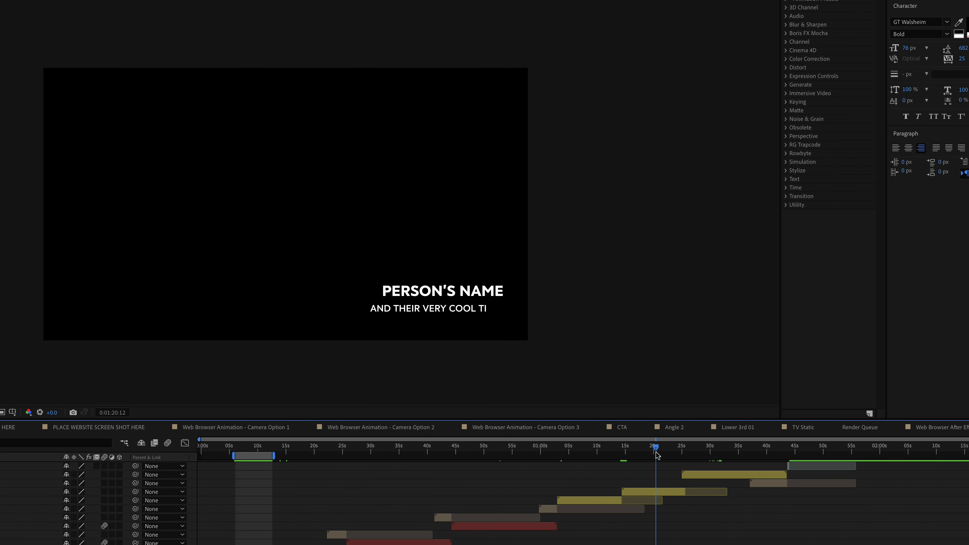
pyautogui.moveTo(660, 455); pyautogui.dragTo(207, 479)
pyautogui.press('.')
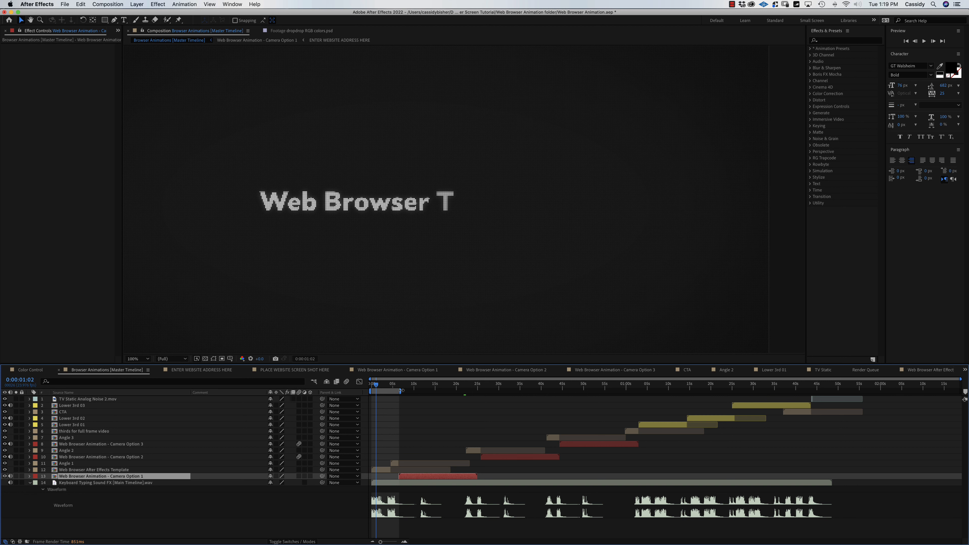
# In the Web Browser After Effects Template precomp, retype the custom text as 'Want a cool animation?'.
pyautogui.doubleClick(378, 470)
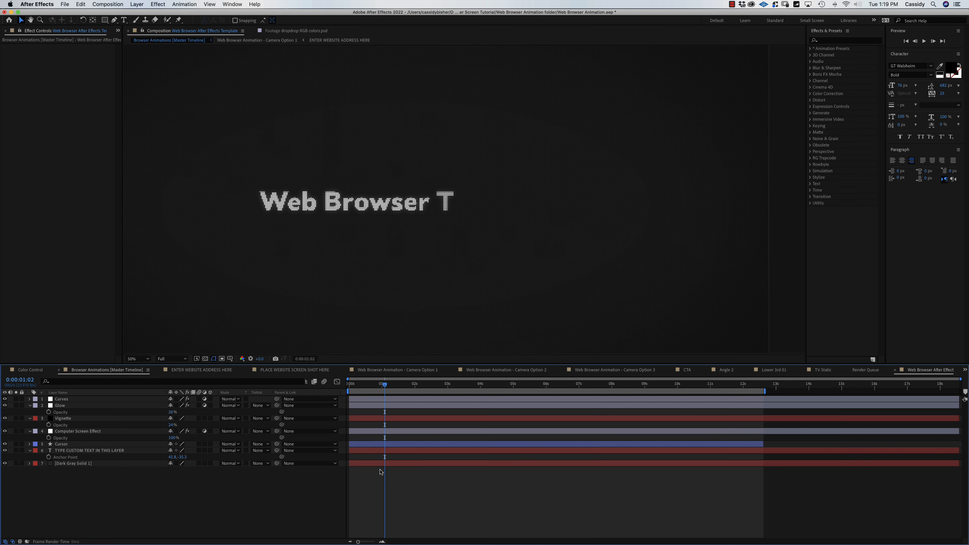
pyautogui.doubleClick(96, 451)
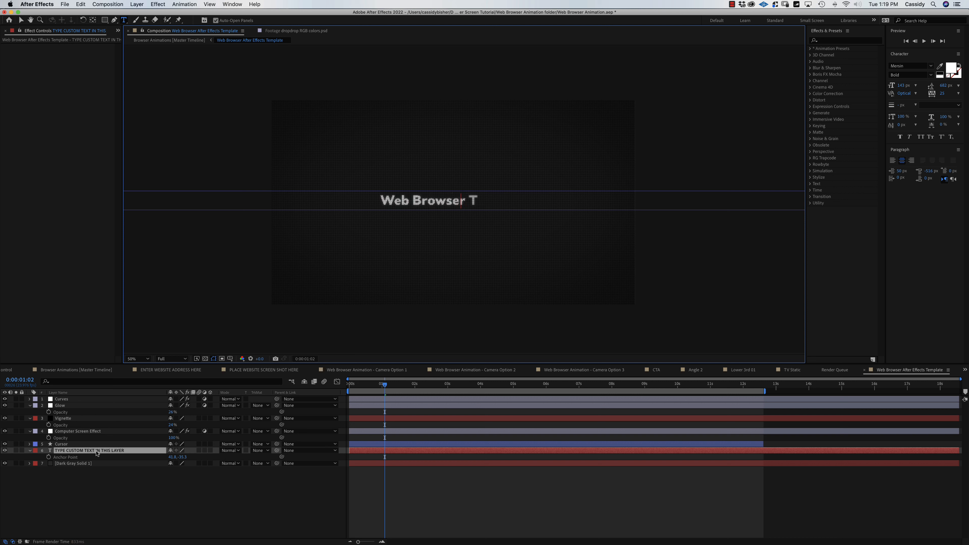
pyautogui.write('Want a c')
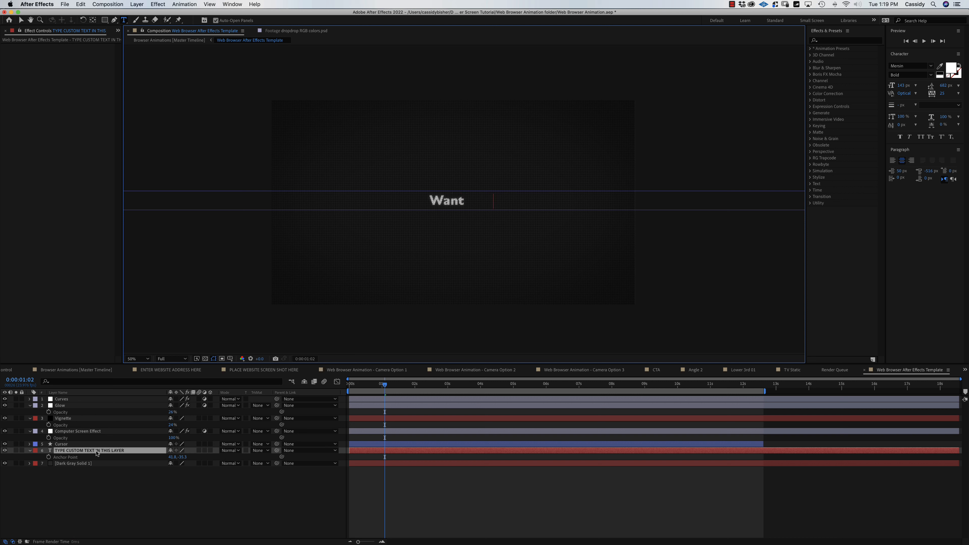
pyautogui.write('oo')
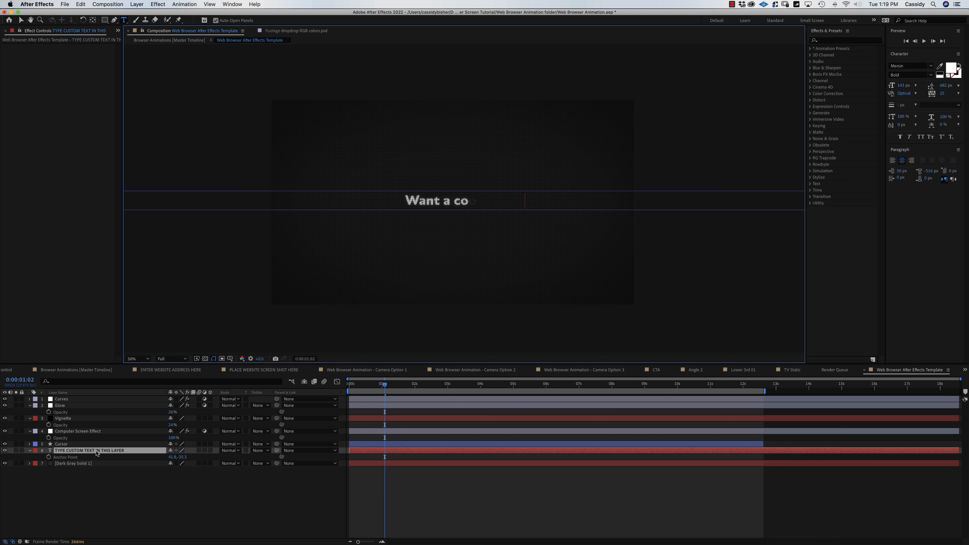
pyautogui.write('l an')
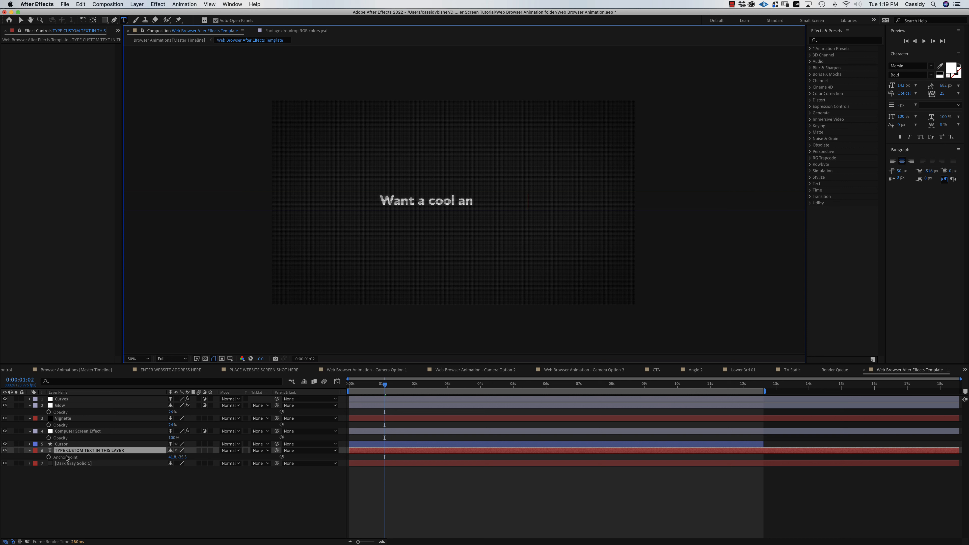
pyautogui.click(70, 479)
# Show the text animator's Start keyframes and scrub to check the new title types on.
pyautogui.click(76, 451)
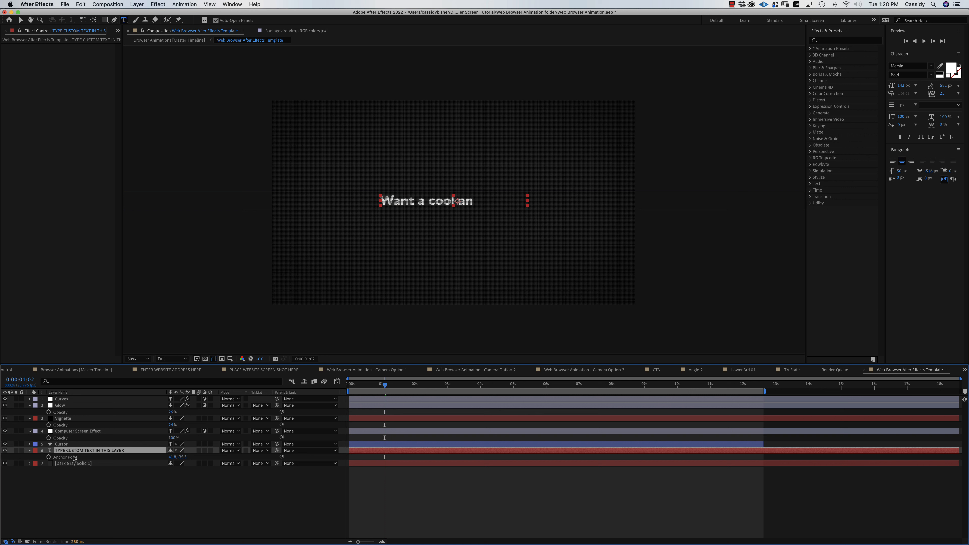
pyautogui.press('u')
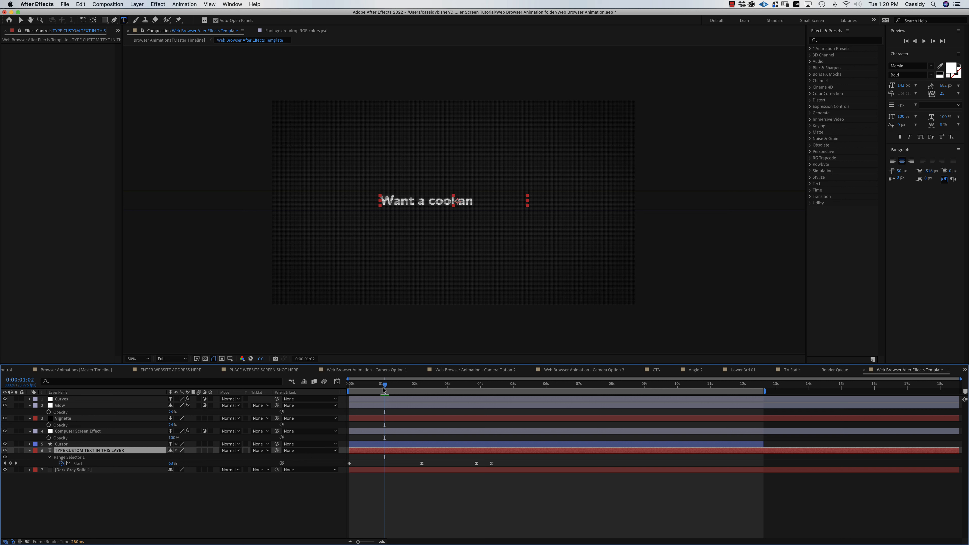
pyautogui.moveTo(385, 386); pyautogui.dragTo(421, 396)
pyautogui.press('capslock')
pyautogui.press('capslock')
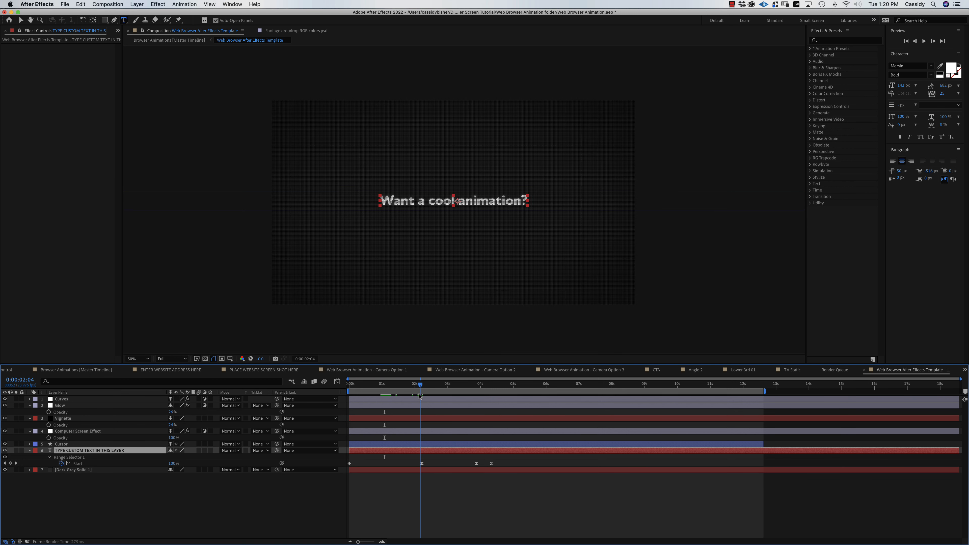
pyautogui.press('v')
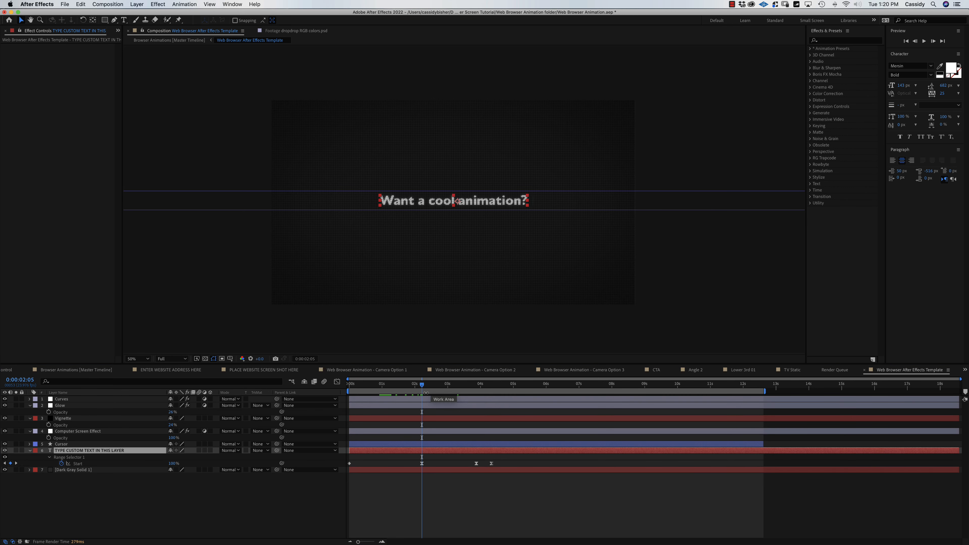
pyautogui.moveTo(423, 387)
pyautogui.mouseDown()
pyautogui.moveTo(452, 385)
pyautogui.moveTo(440, 385)
pyautogui.mouseUp()
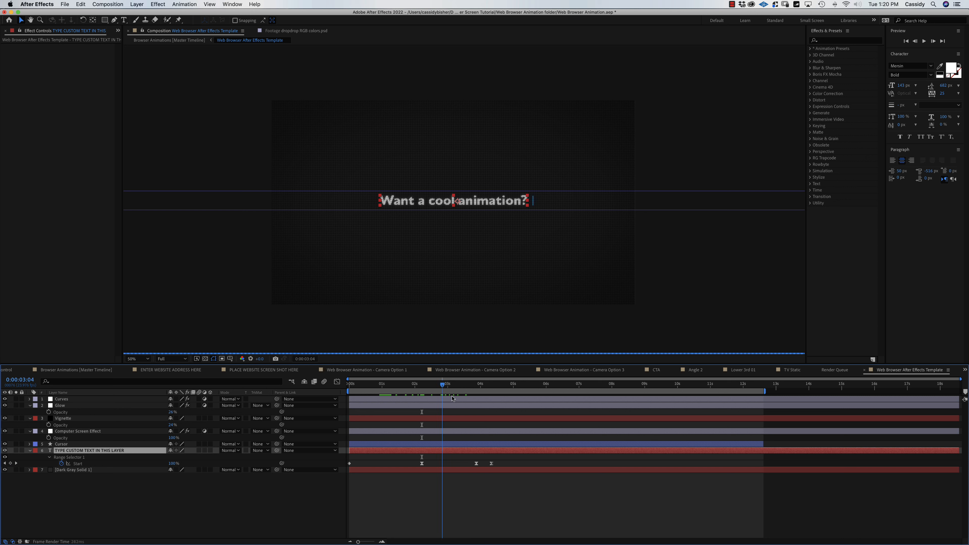
pyautogui.click(312, 503)
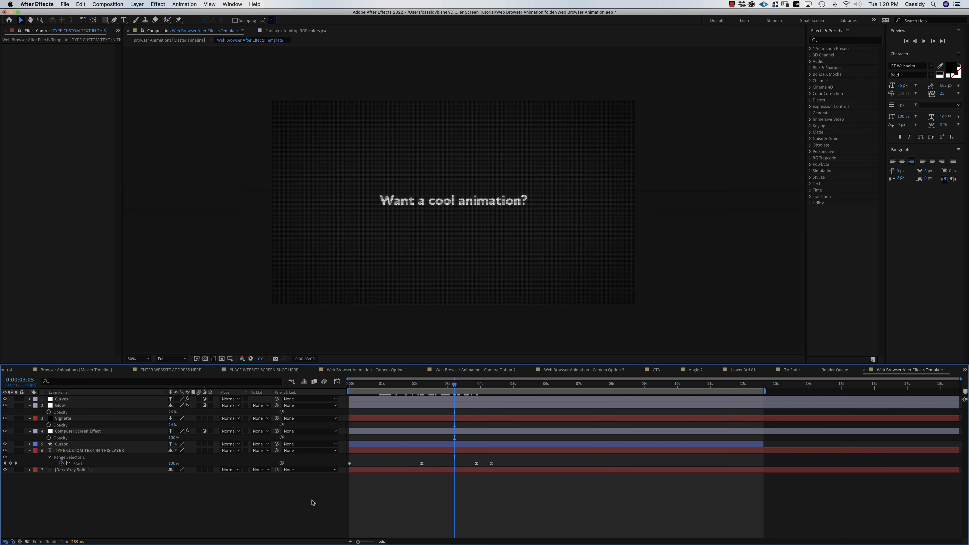
# At 100% zoom, hide the Computer Screen Effect layer to drop the dot-matrix look.
pyautogui.moveTo(458, 389)
pyautogui.mouseDown()
pyautogui.moveTo(495, 392)
pyautogui.moveTo(447, 390)
pyautogui.mouseUp()
pyautogui.press('/')
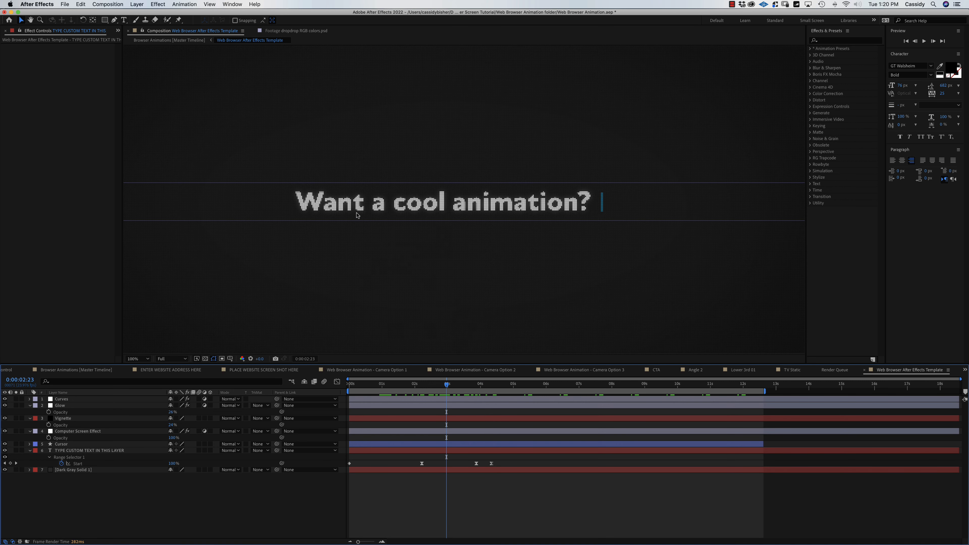
pyautogui.click(89, 434)
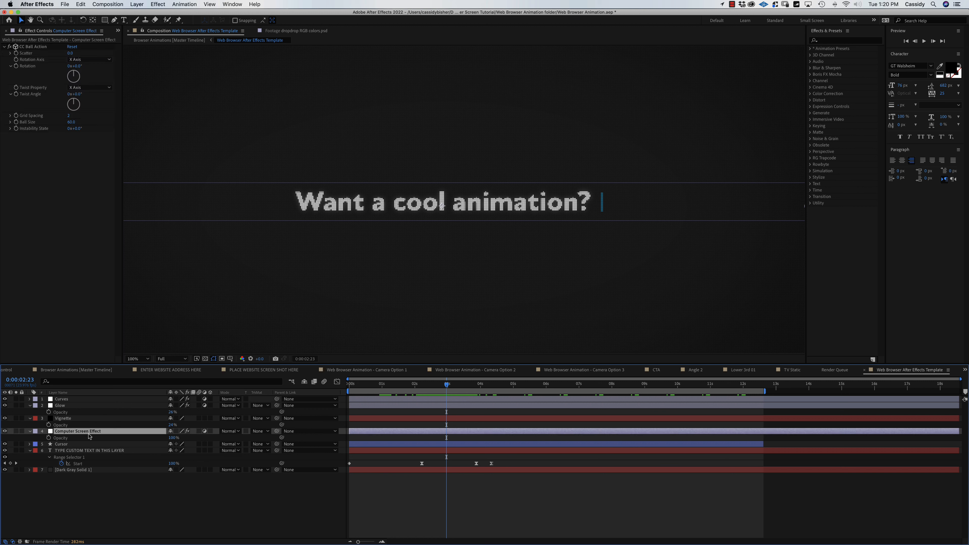
pyautogui.click(5, 431)
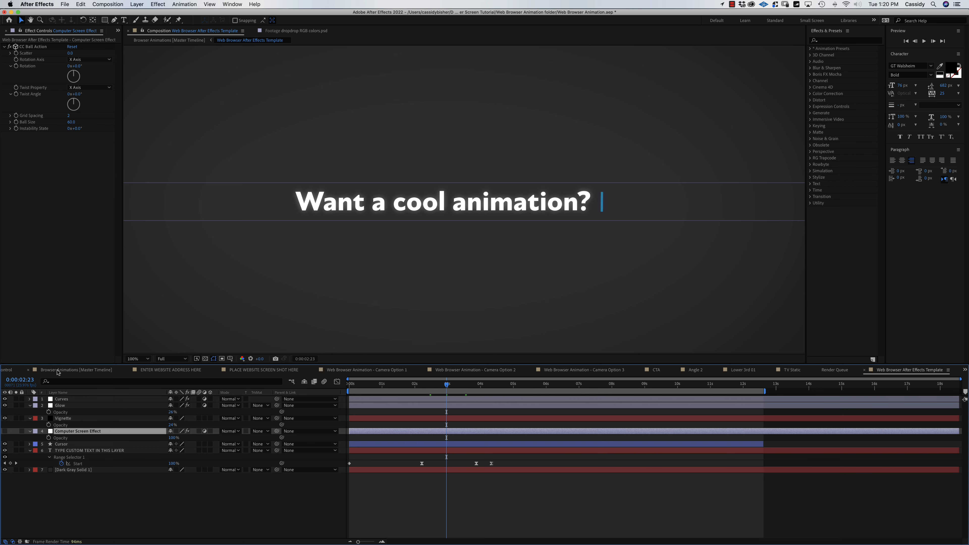
# In the Browser Animations master timeline at 50% zoom, extend the work area to about 22 seconds.
pyautogui.click(72, 370)
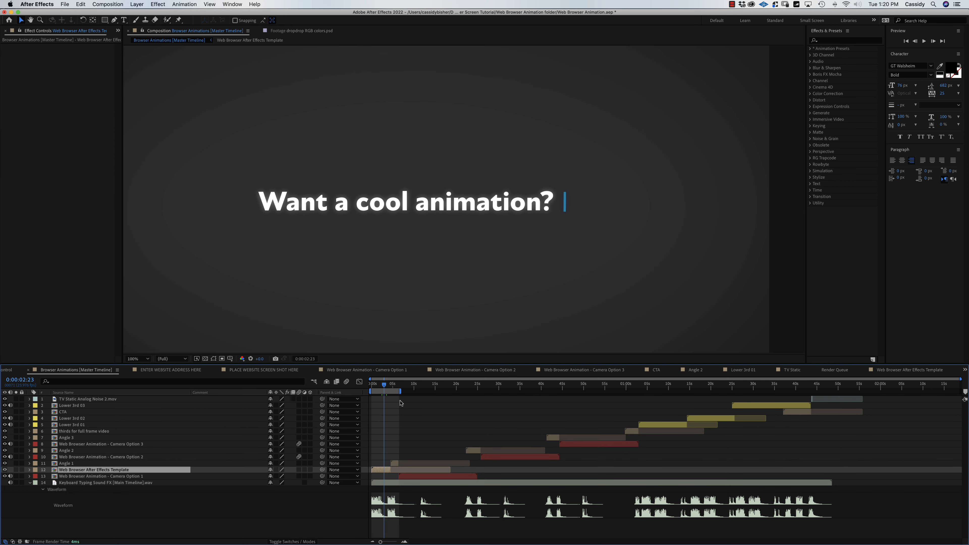
pyautogui.press(',')
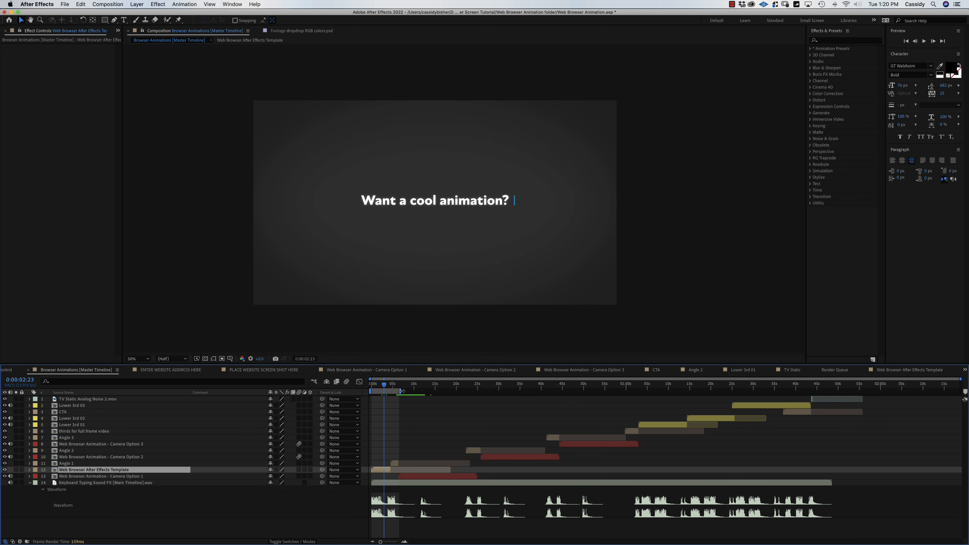
pyautogui.moveTo(402, 390); pyautogui.dragTo(467, 389)
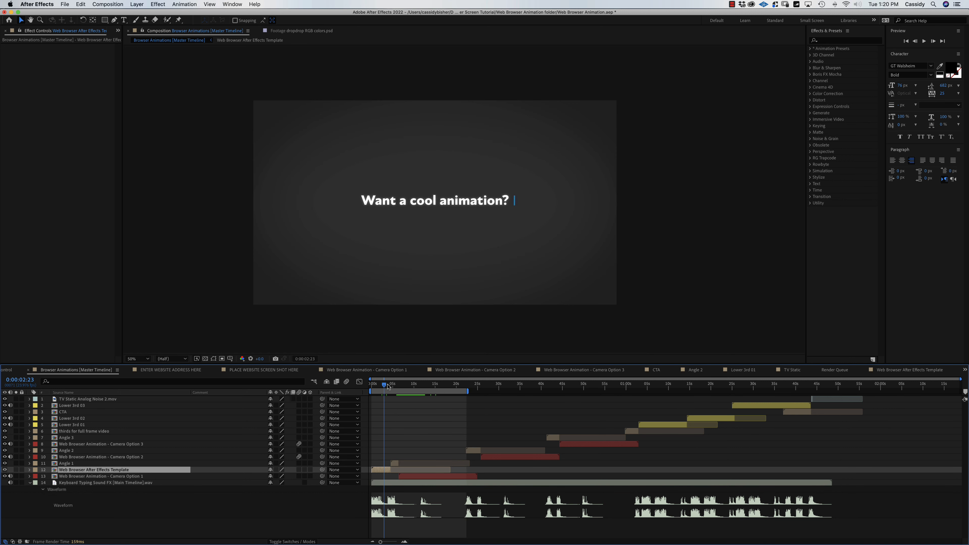
pyautogui.moveTo(385, 388); pyautogui.dragTo(394, 388)
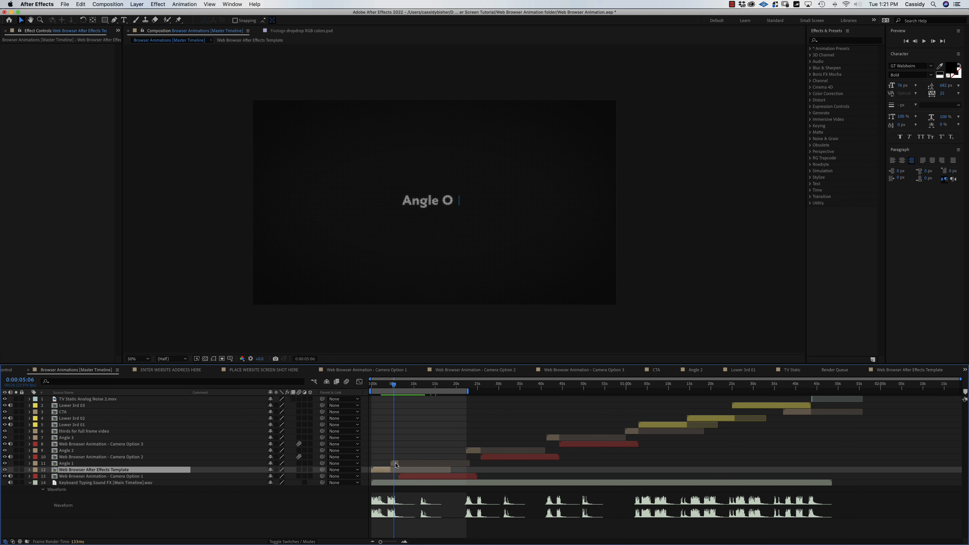
# Retype the Angle 1 precomp's title from 'Angle One' to 'Go here!' and review it in sequence.
pyautogui.doubleClick(396, 465)
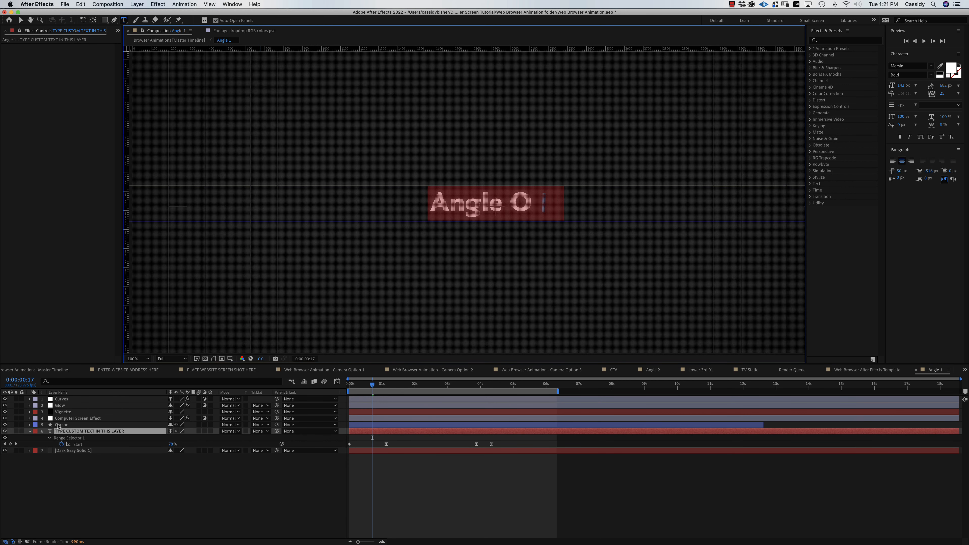
pyautogui.write('Go her')
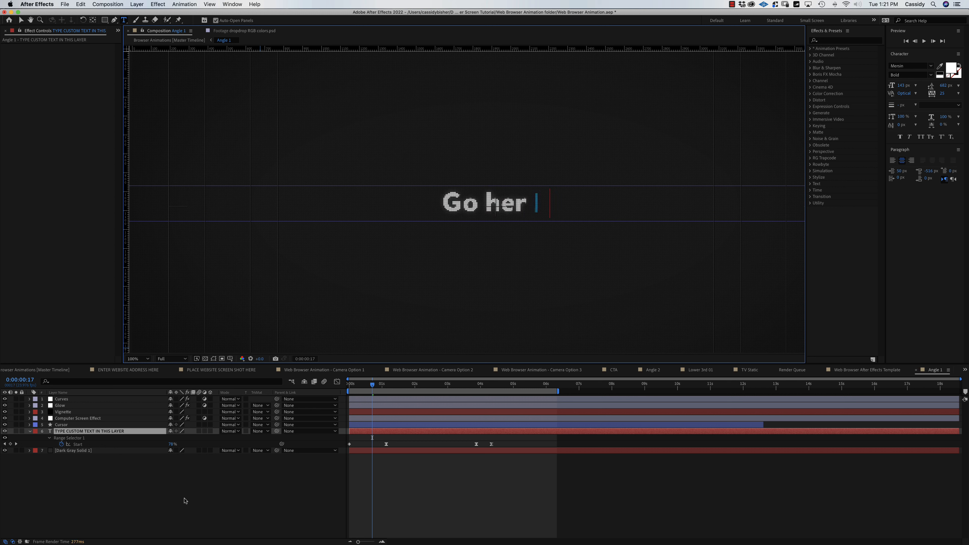
pyautogui.moveTo(372, 385); pyautogui.dragTo(411, 394)
pyautogui.click(50, 370)
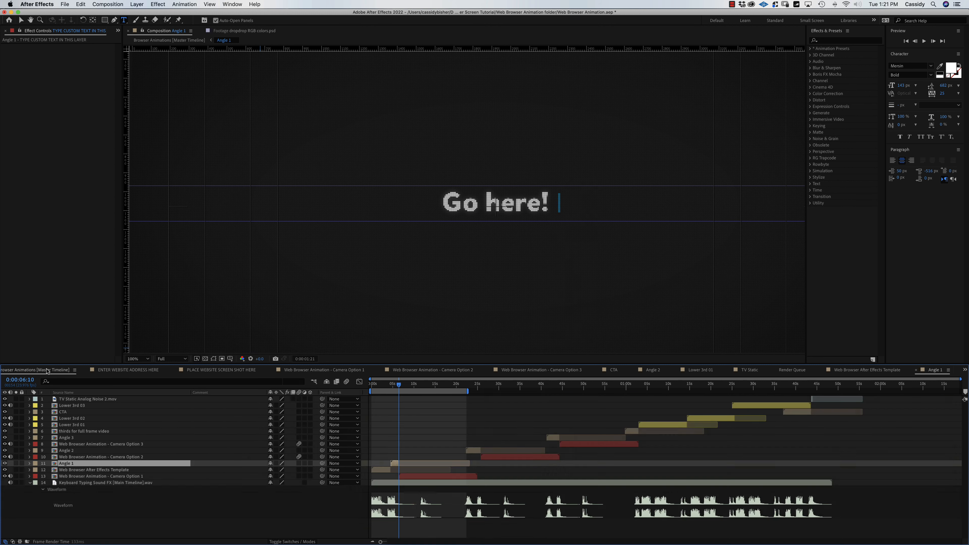
pyautogui.moveTo(400, 389); pyautogui.dragTo(387, 391)
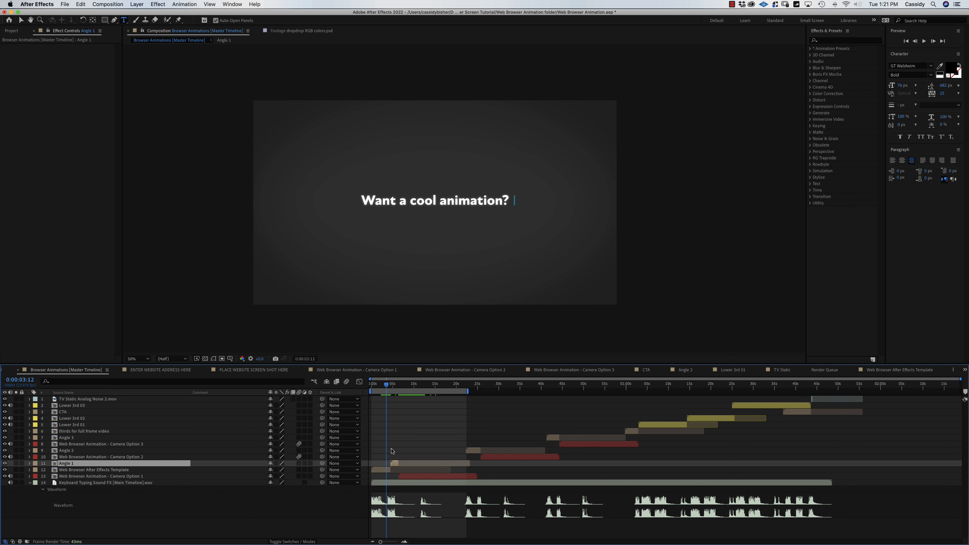
# Re-enable the Computer Screen Effect layer in the template, close it, and preview the master timeline.
pyautogui.doubleClick(384, 472)
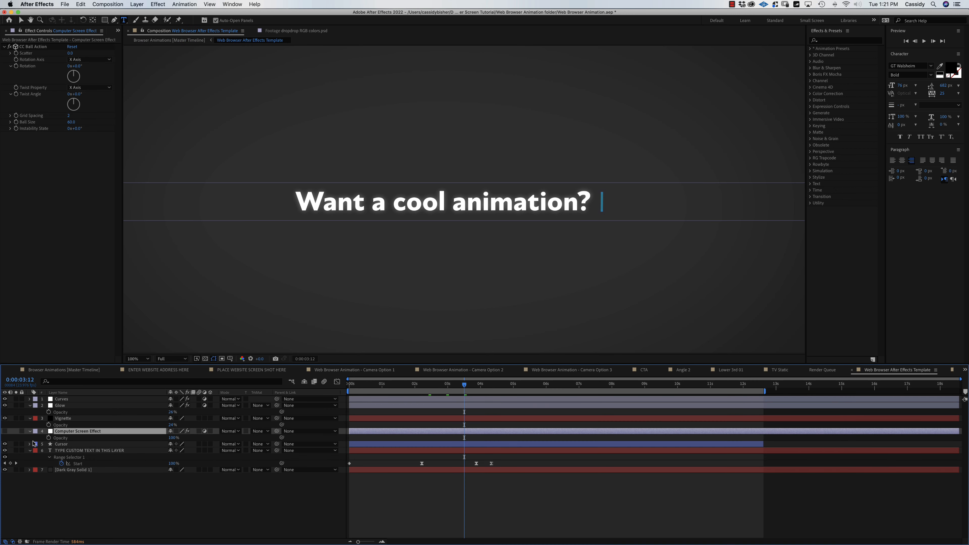
pyautogui.click(5, 432)
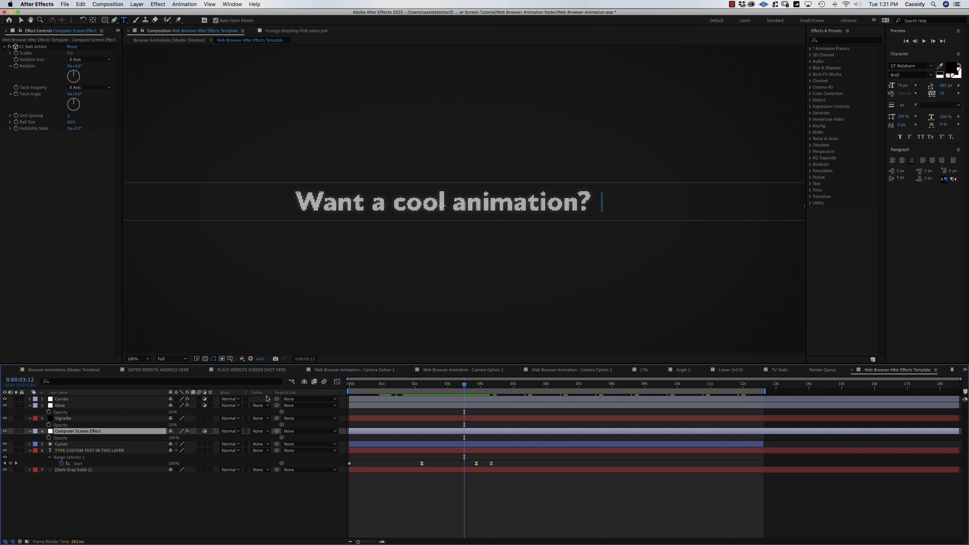
pyautogui.click(854, 371)
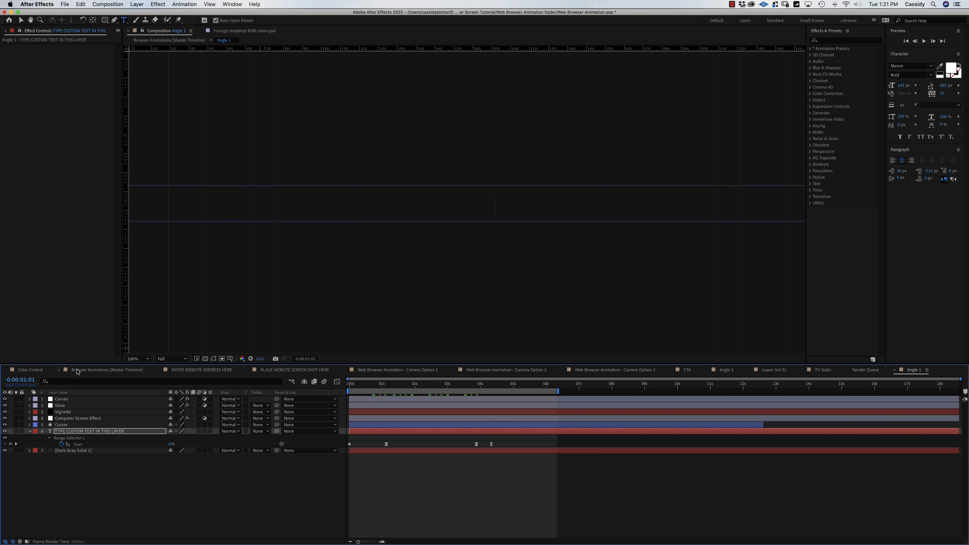
pyautogui.click(87, 373)
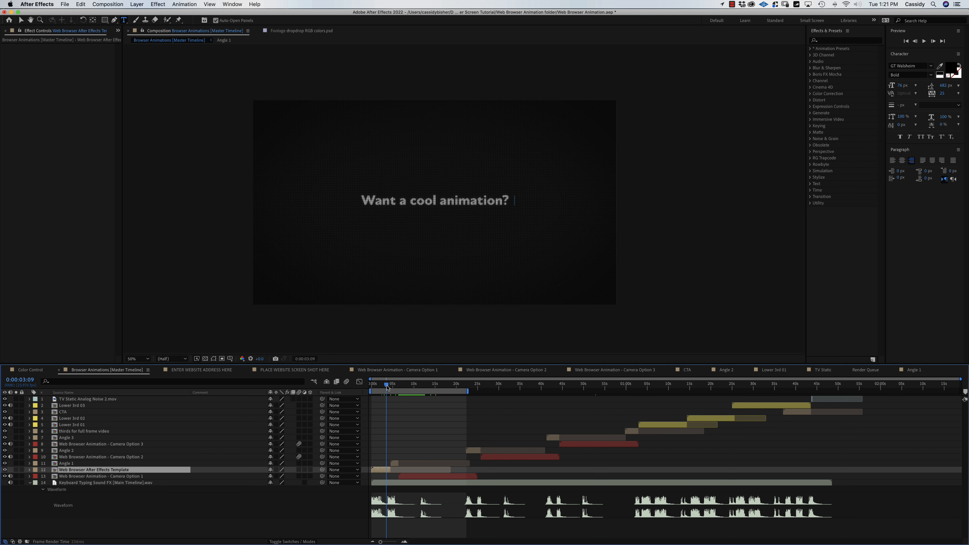
pyautogui.moveTo(387, 386); pyautogui.dragTo(439, 396)
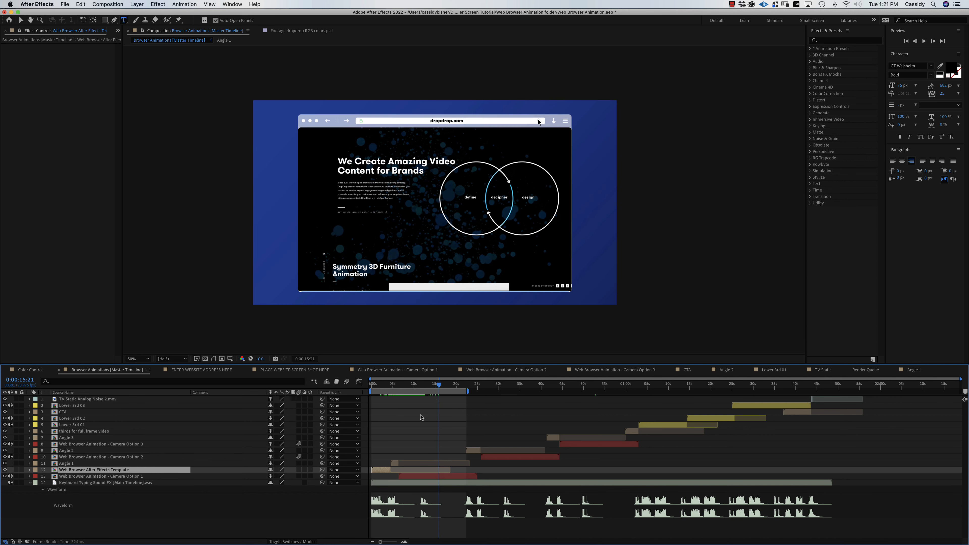
# Open the Camera Option 1 browser precomp, check the website screenshot layer, and select Line Wipe.
pyautogui.doubleClick(436, 477)
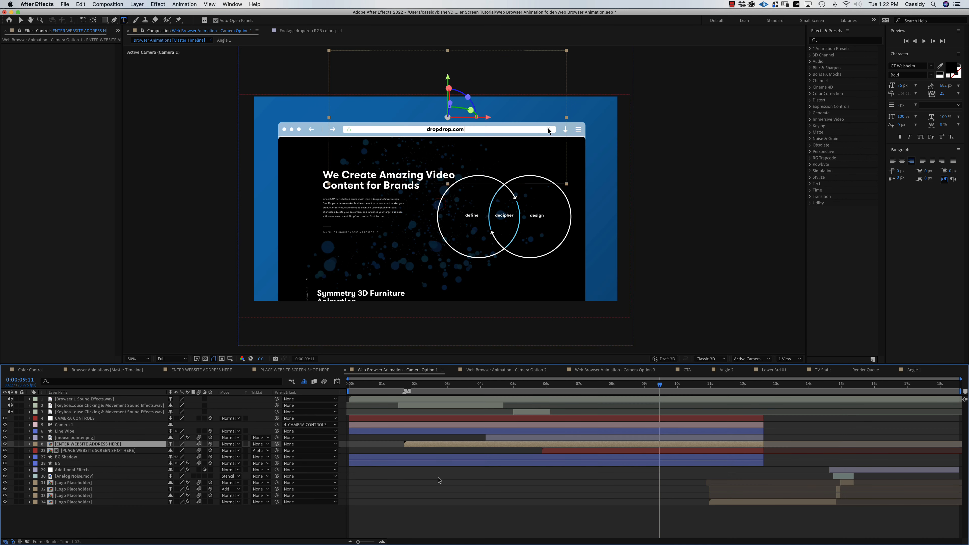
pyautogui.click(5, 451)
pyautogui.click(5, 451)
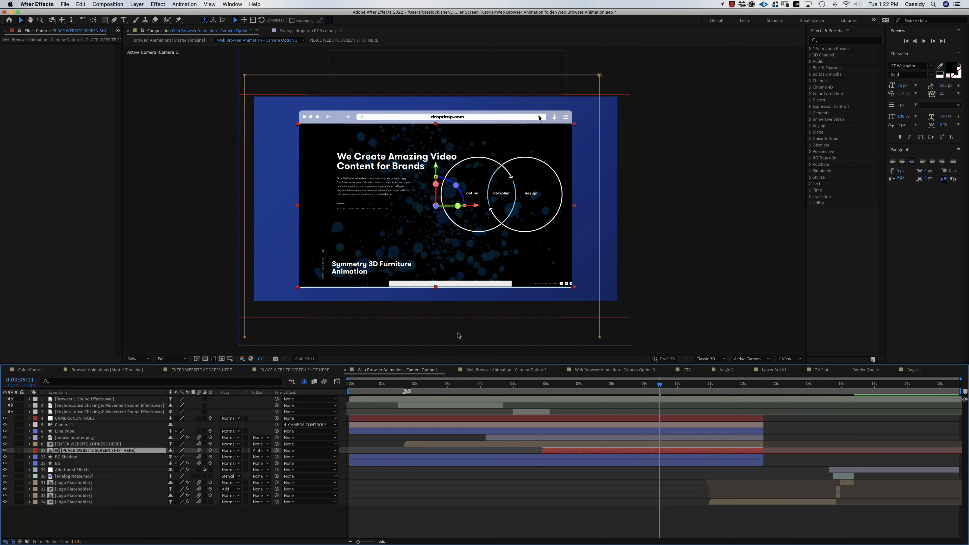
pyautogui.moveTo(655, 387)
pyautogui.mouseDown()
pyautogui.moveTo(578, 387)
pyautogui.moveTo(659, 387)
pyautogui.mouseUp()
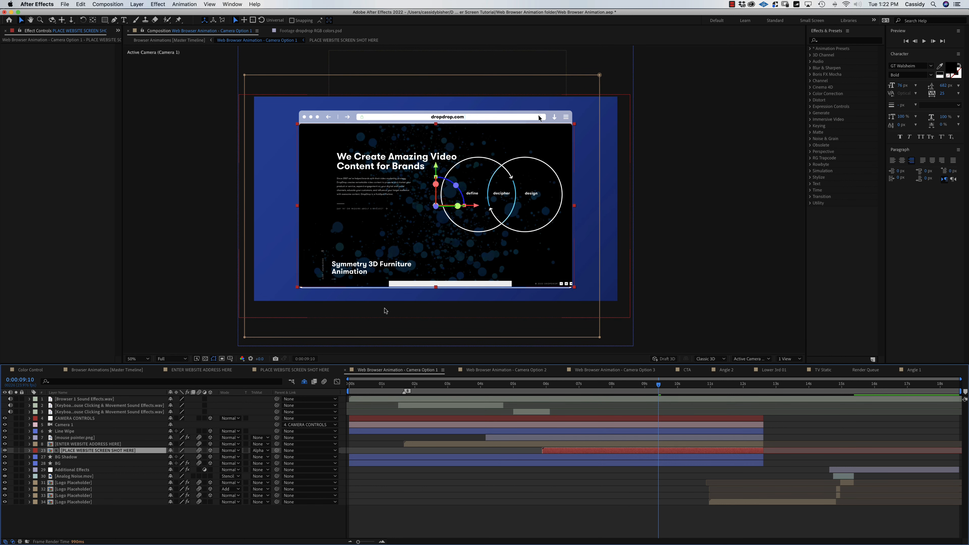
pyautogui.click(70, 432)
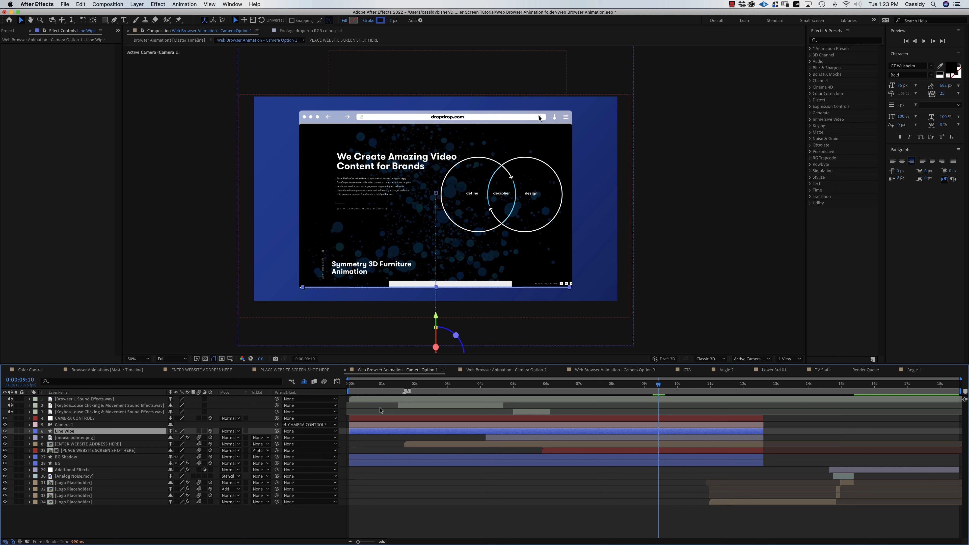
# Solo the Line Wipe layer to view it at an earlier time, then unsolo it.
pyautogui.click(15, 431)
pyautogui.moveTo(668, 389); pyautogui.dragTo(435, 389)
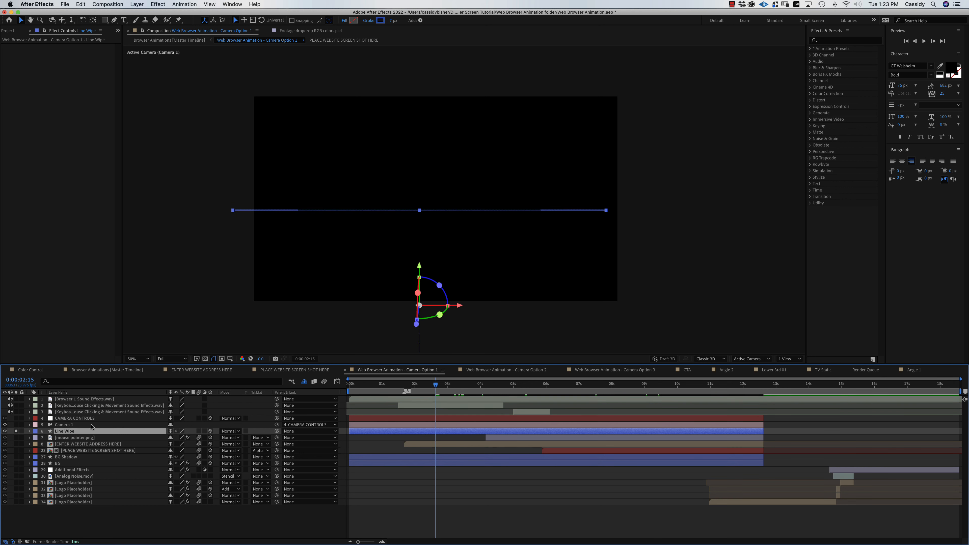
pyautogui.click(16, 432)
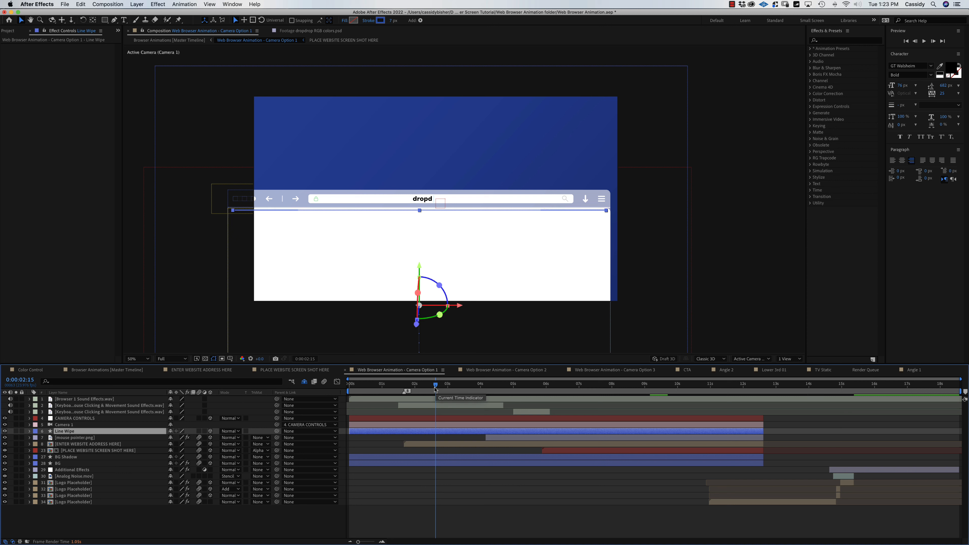
# Set the preview resolution to Auto, play the line wipe, and park at about 0:00:07:23.
pyautogui.click(171, 359)
pyautogui.click(173, 368)
pyautogui.press('space')
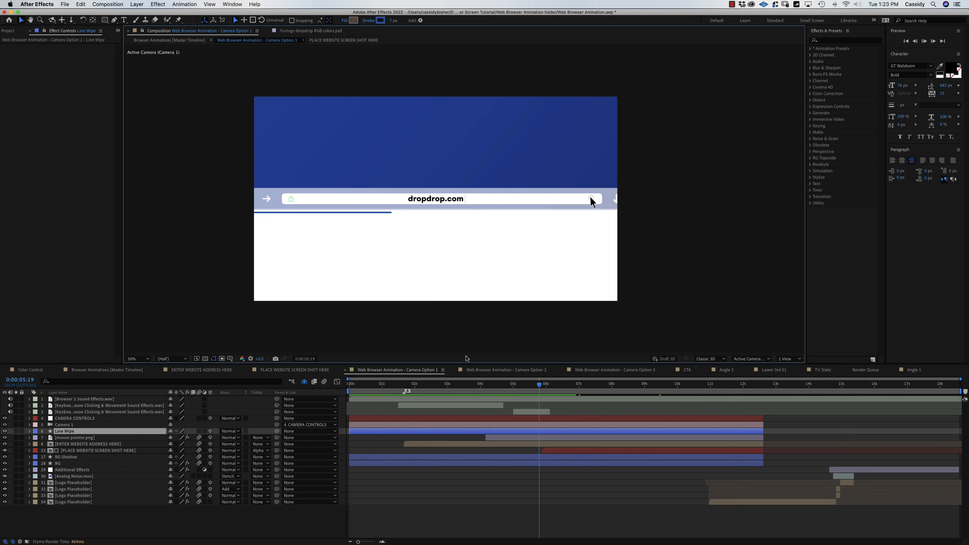
pyautogui.press('space')
pyautogui.moveTo(568, 384); pyautogui.dragTo(639, 395)
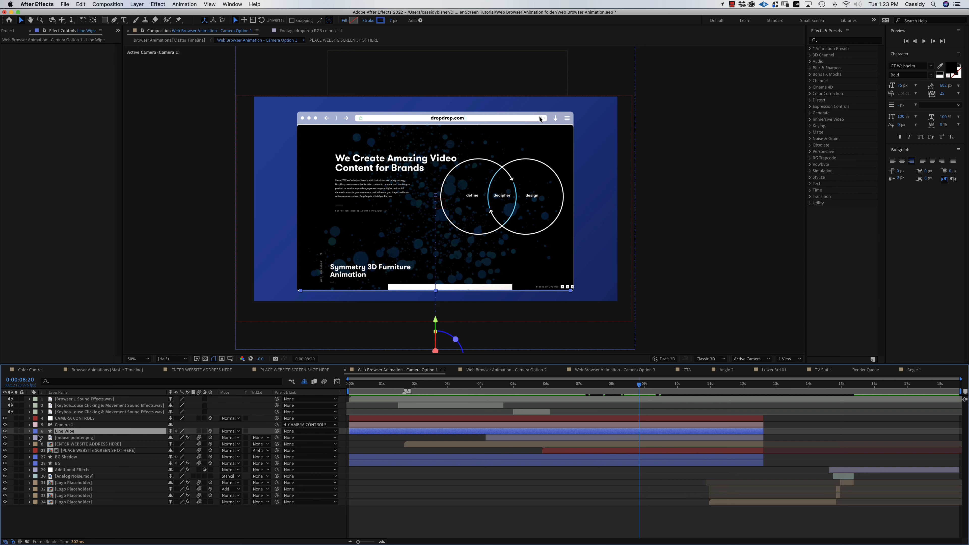
pyautogui.moveTo(627, 387); pyautogui.dragTo(608, 388)
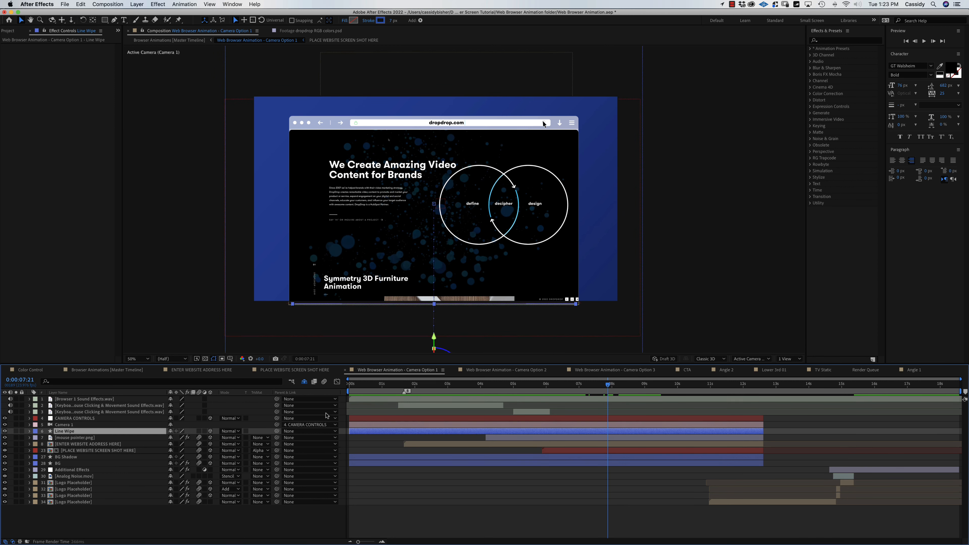
# Keyframe the Line Wipe opacity to fade out to 0% by 0:00:08:22.
pyautogui.press('t')
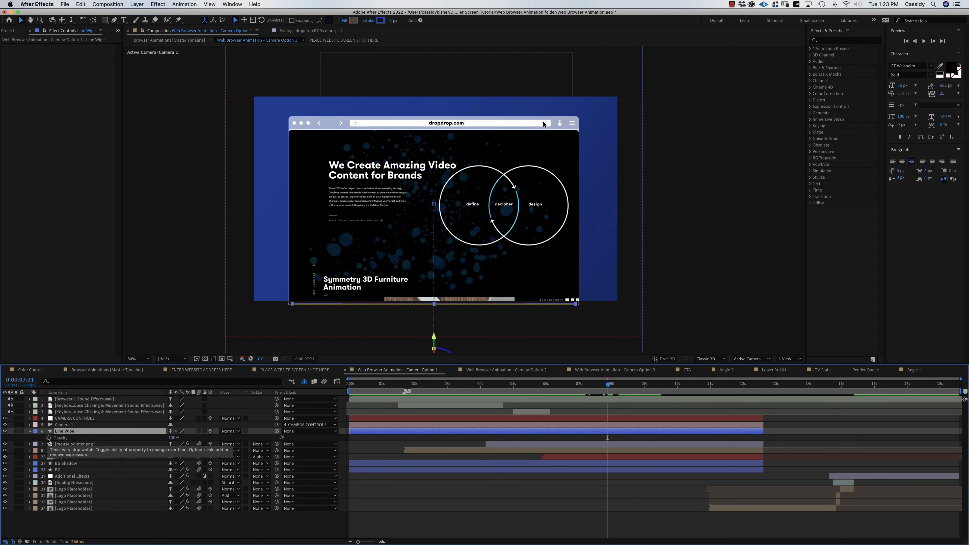
pyautogui.click(49, 438)
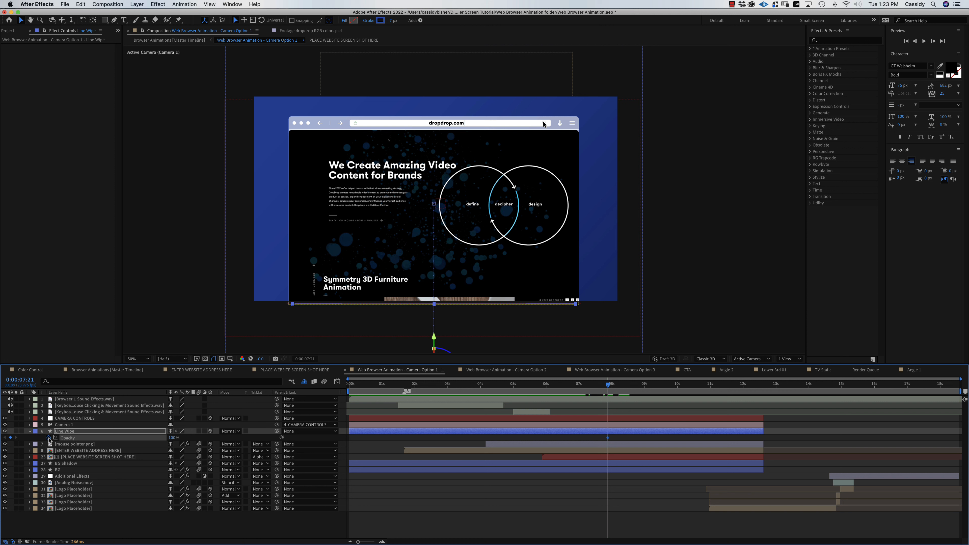
pyautogui.moveTo(608, 385); pyautogui.dragTo(641, 386)
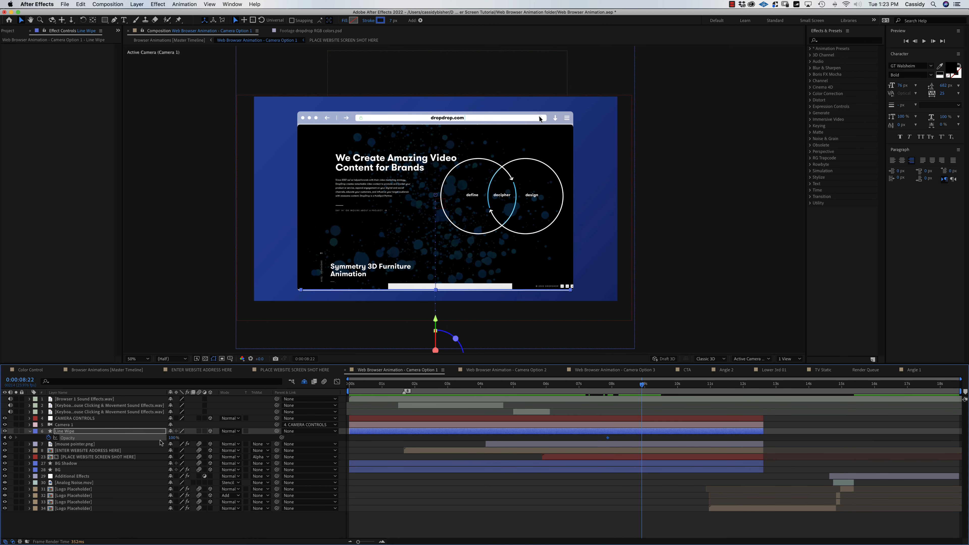
pyautogui.moveTo(172, 440); pyautogui.dragTo(129, 438)
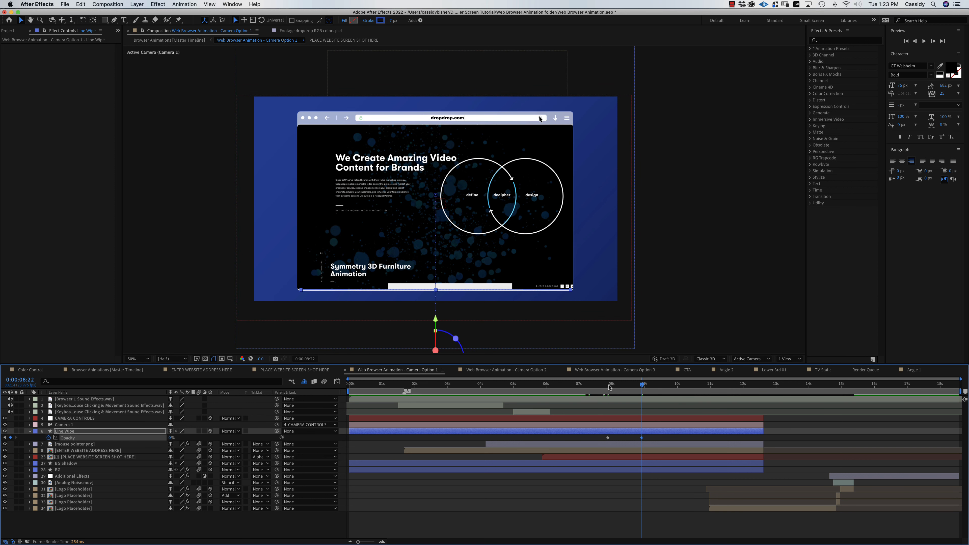
pyautogui.click(581, 386)
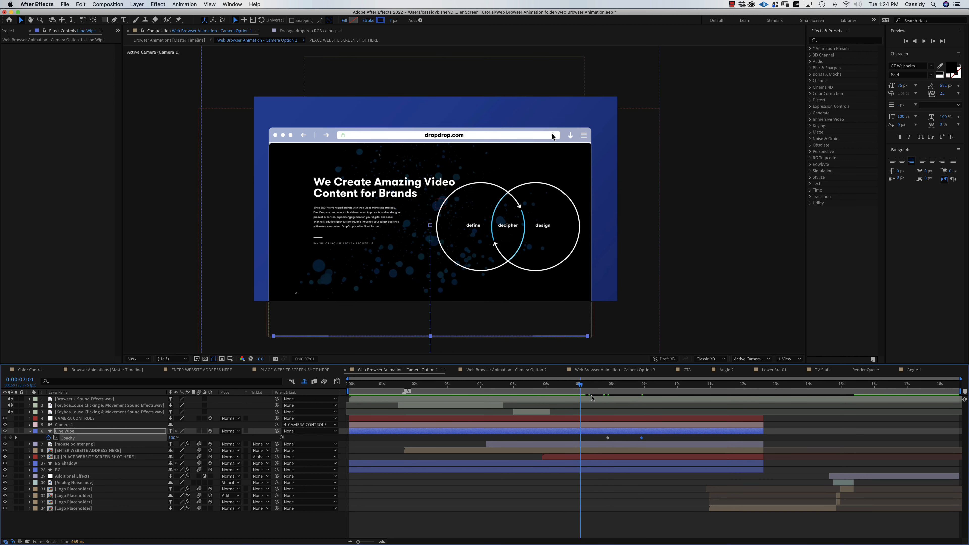
# End the work area at 9 seconds 10 frames, hide overlays, and preview it, then scrub to Angle Two.
pyautogui.click(658, 388)
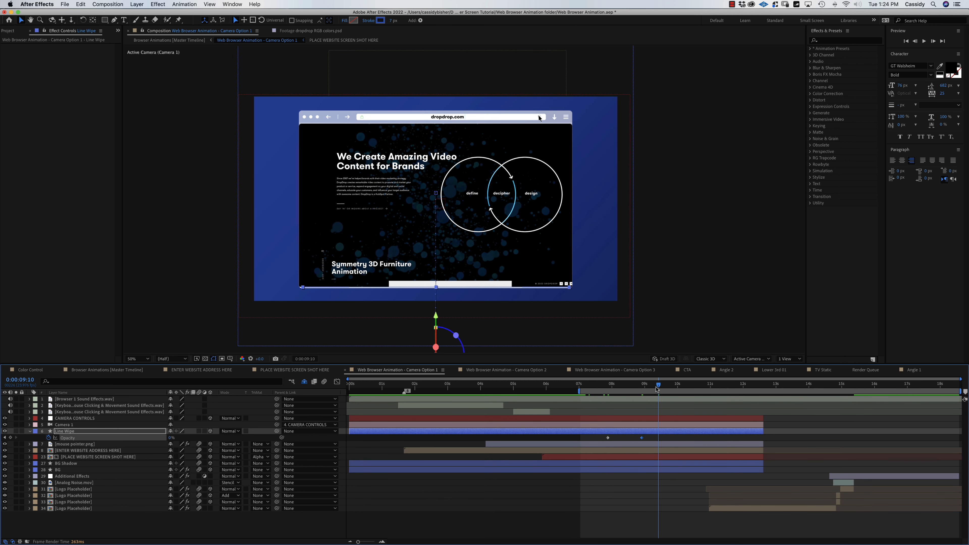
pyautogui.press('n')
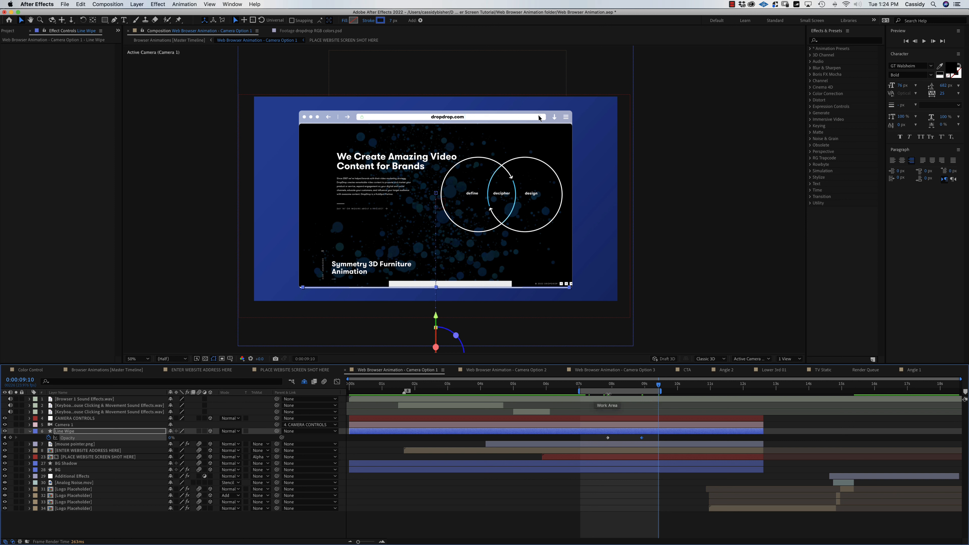
pyautogui.press('super+shift+h')
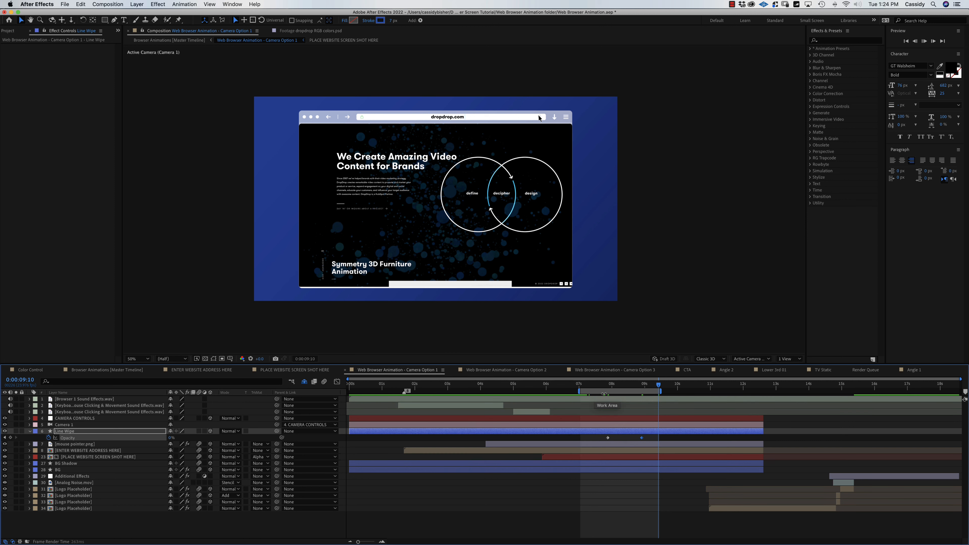
pyautogui.press('space')
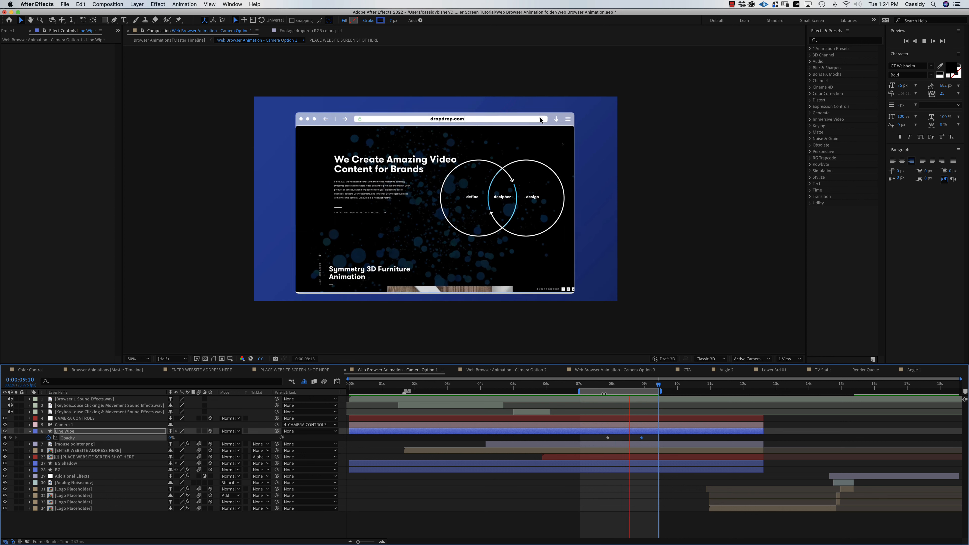
pyautogui.press('space')
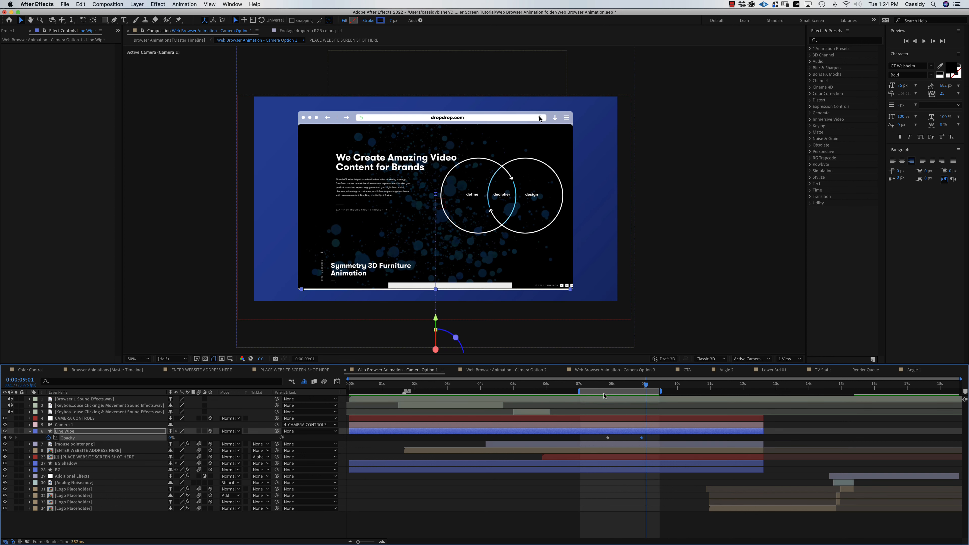
pyautogui.moveTo(604, 394)
pyautogui.mouseDown()
pyautogui.moveTo(374, 394)
pyautogui.moveTo(968, 396)
pyautogui.mouseUp()
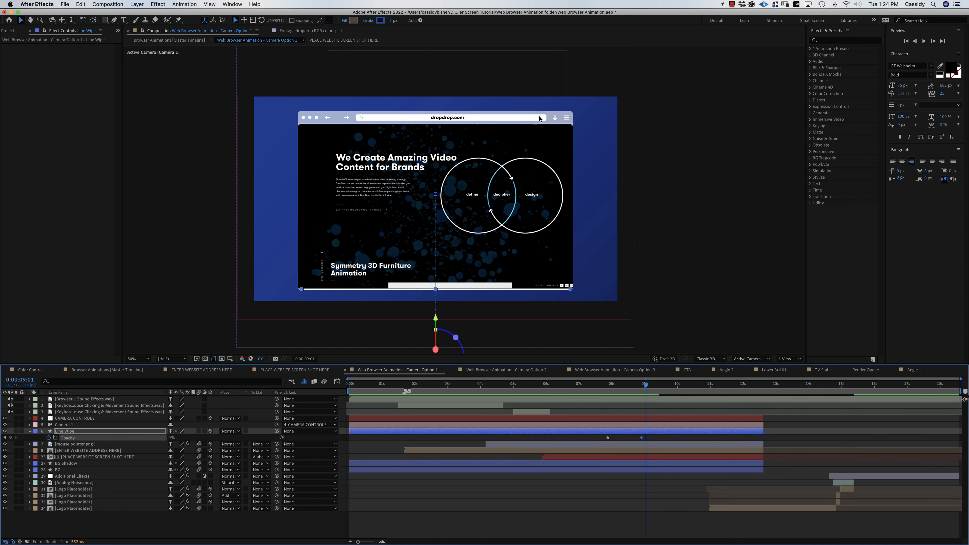
pyautogui.moveTo(440, 386); pyautogui.dragTo(474, 398)
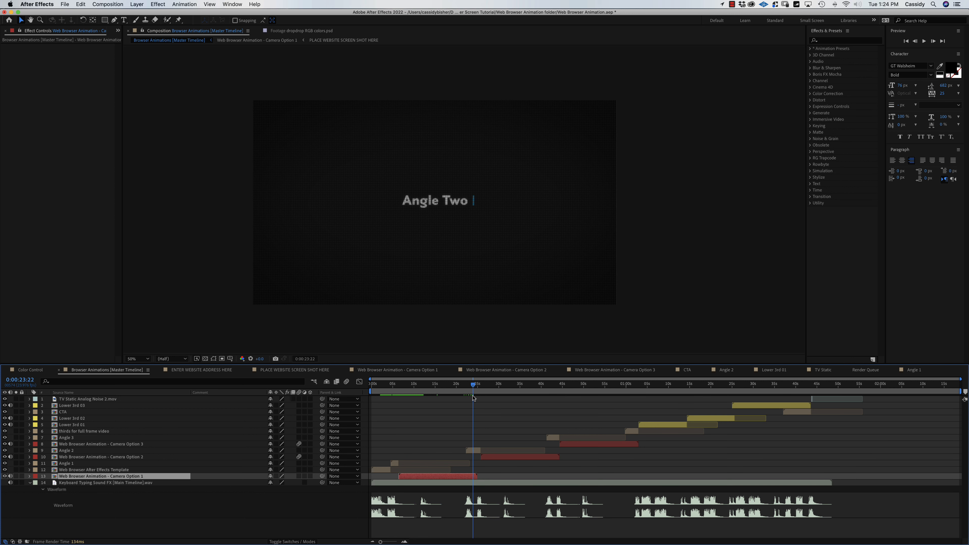
# Scrub to the browser animation and open the Lower 3rd 01 precomp.
pyautogui.moveTo(389, 388); pyautogui.dragTo(662, 401)
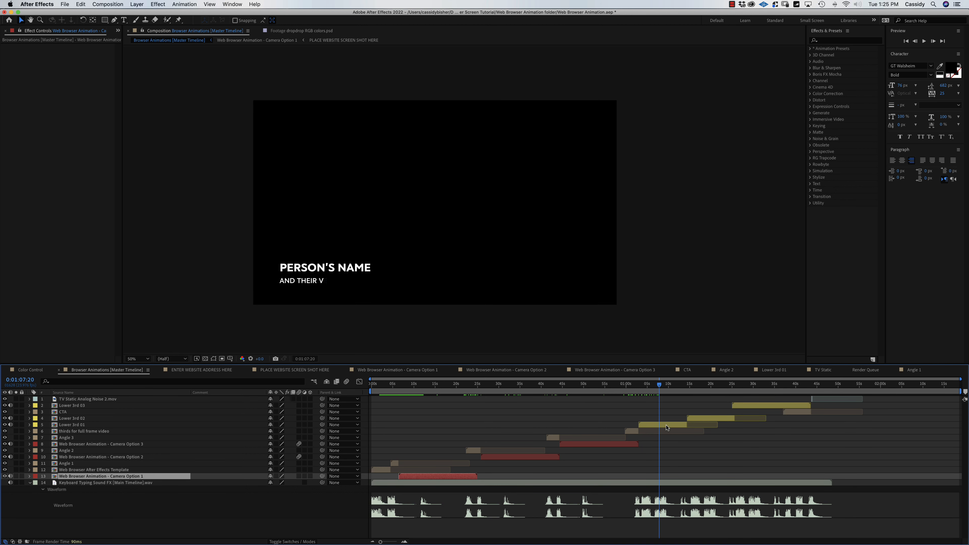
pyautogui.doubleClick(667, 428)
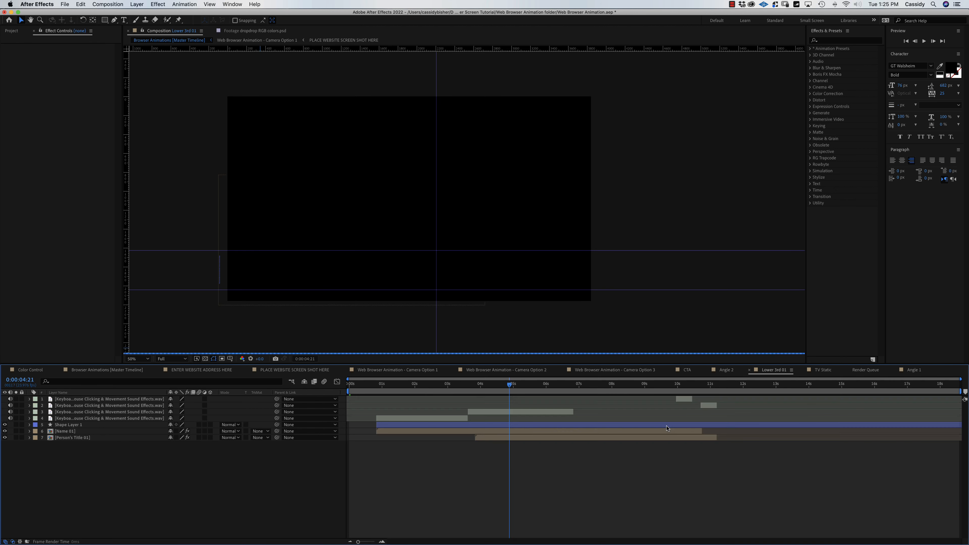
# Move dropdrop RGB colors.psd into the A.) Images folder and collapse the B.) Video folder.
pyautogui.click(13, 32)
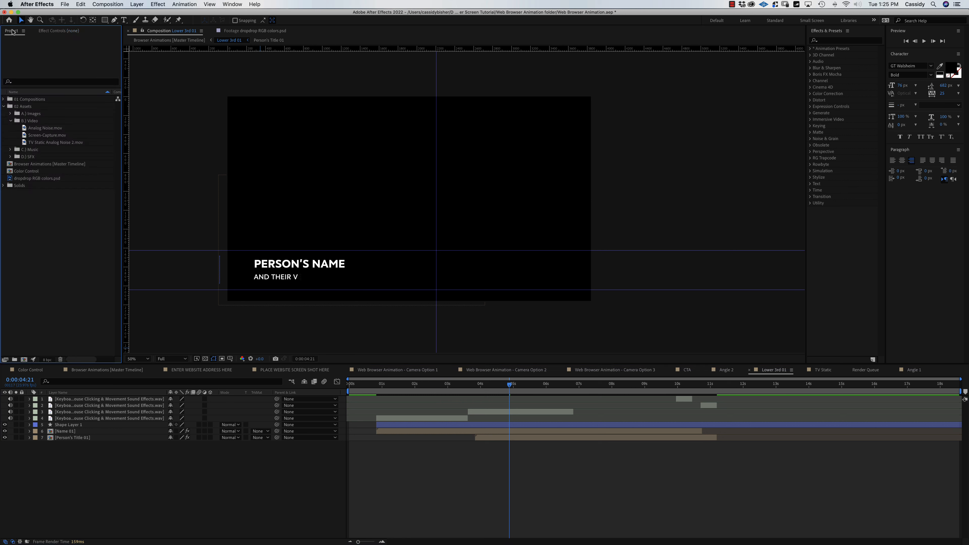
pyautogui.click(12, 180)
pyautogui.moveTo(11, 180); pyautogui.dragTo(34, 114)
pyautogui.click(11, 120)
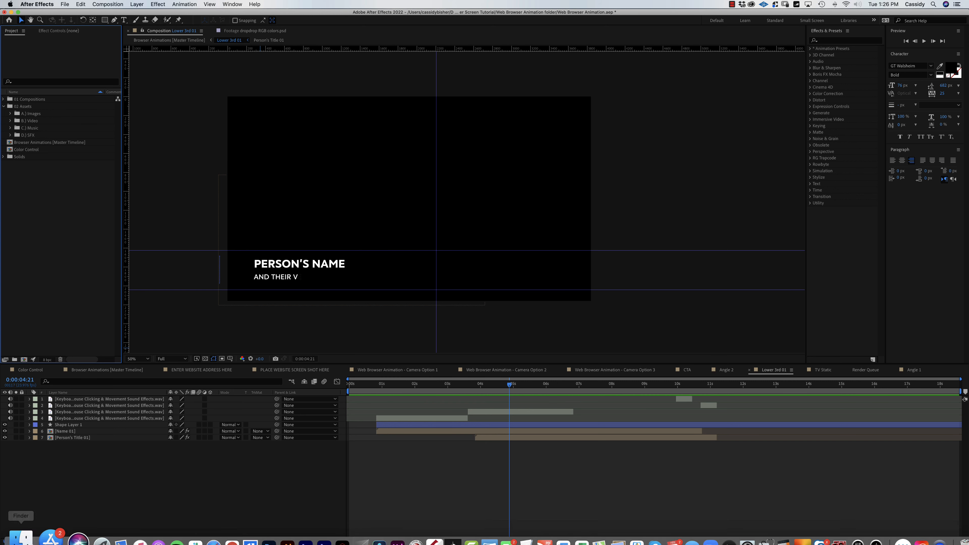
pyautogui.click(30, 526)
# Select the five RES422-4KHQ.mov stock clips in Finder and import them into a new project folder.
pyautogui.click(381, 120)
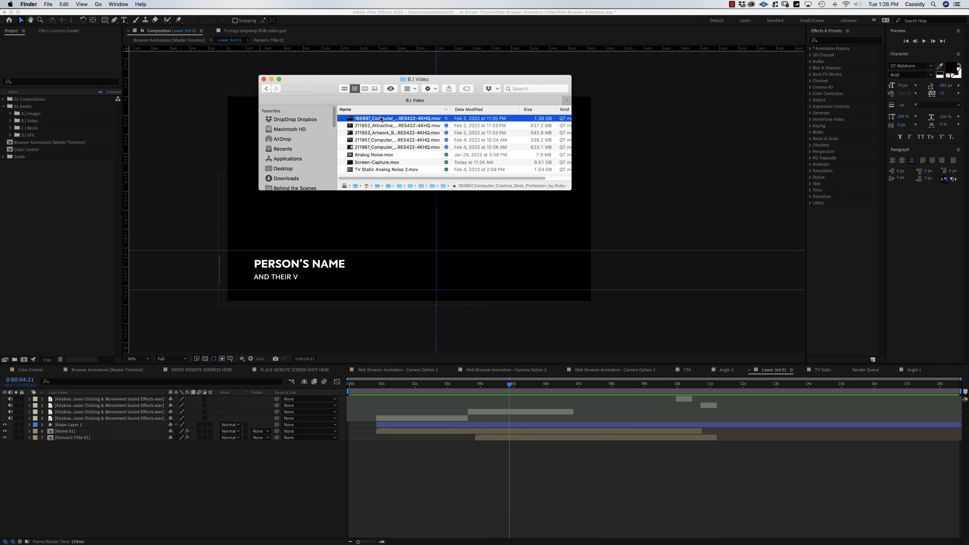
pyautogui.click(385, 148)
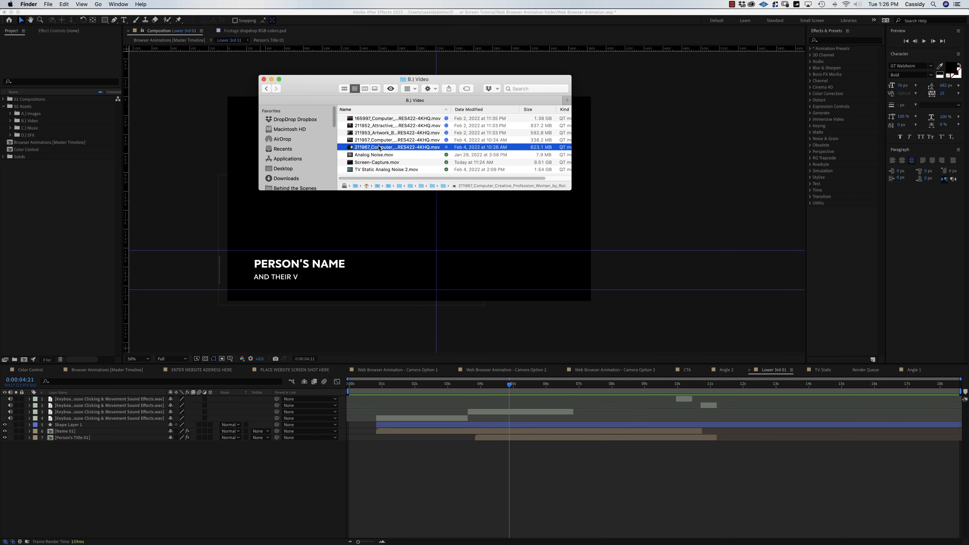
pyautogui.keyDown('shift'); pyautogui.click(352, 122); pyautogui.keyUp('shift')
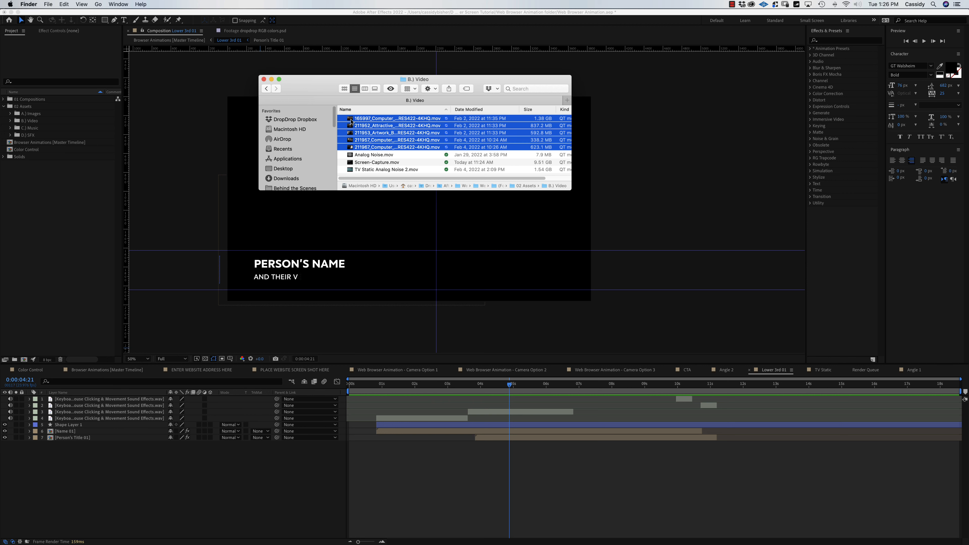
pyautogui.moveTo(351, 121); pyautogui.dragTo(40, 125)
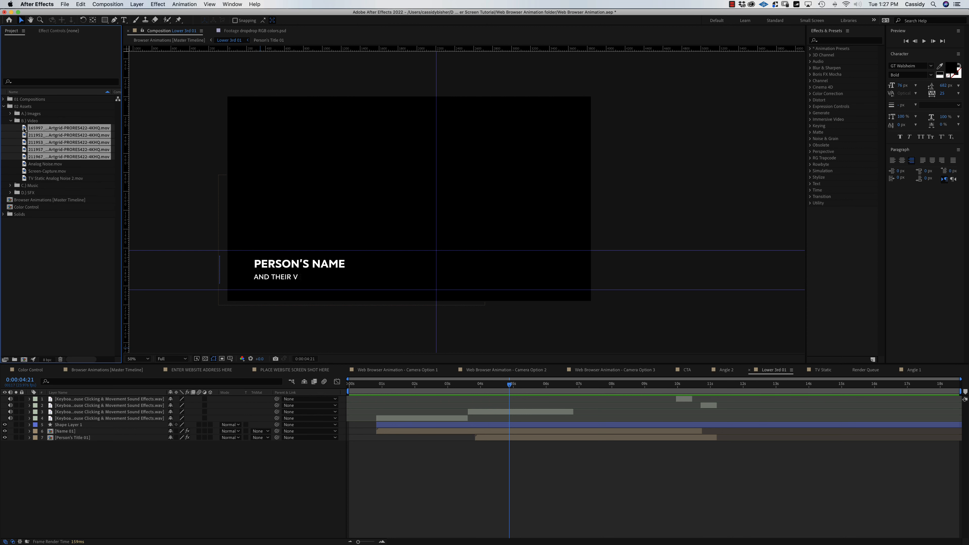
pyautogui.moveTo(24, 130); pyautogui.dragTo(32, 136)
# Gather the five Artgrid ProRes clips into a new folder named Live Action Video and expand it.
pyautogui.moveTo(32, 267); pyautogui.dragTo(15, 363)
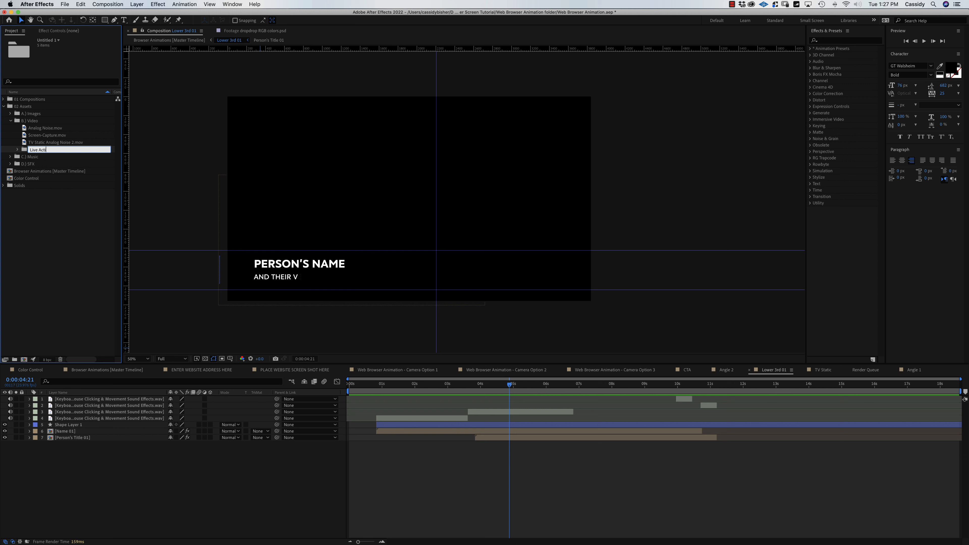
pyautogui.write('eo')
pyautogui.press('Return')
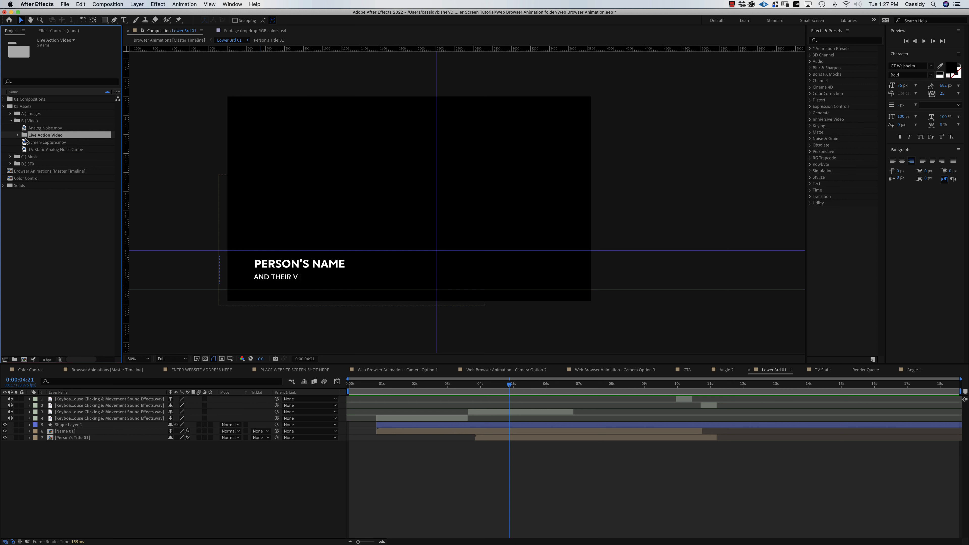
pyautogui.click(18, 135)
pyautogui.click(49, 144)
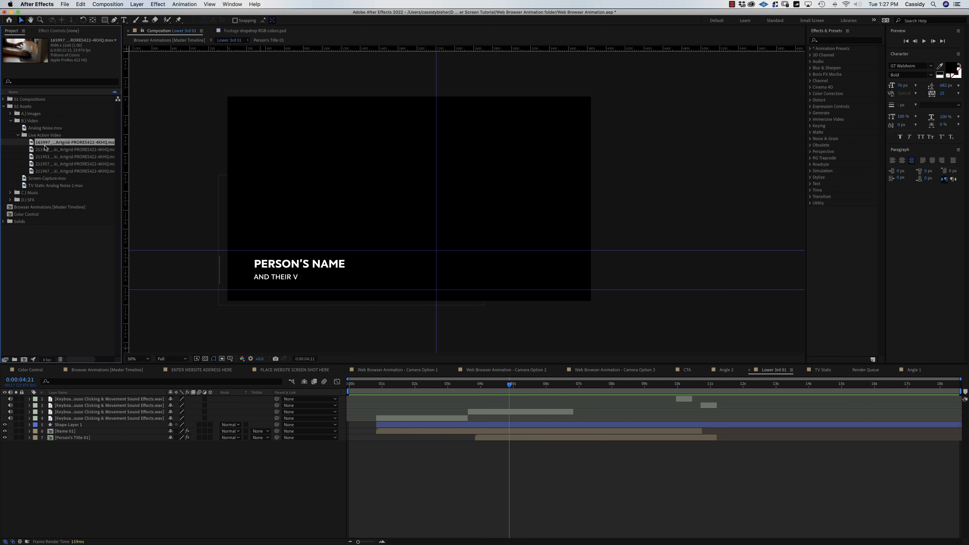
# Compare clips 211952 and 211953, then place 211952 beneath the lower-third title as the bottom layer.
pyautogui.click(40, 150)
pyautogui.click(42, 157)
pyautogui.click(37, 150)
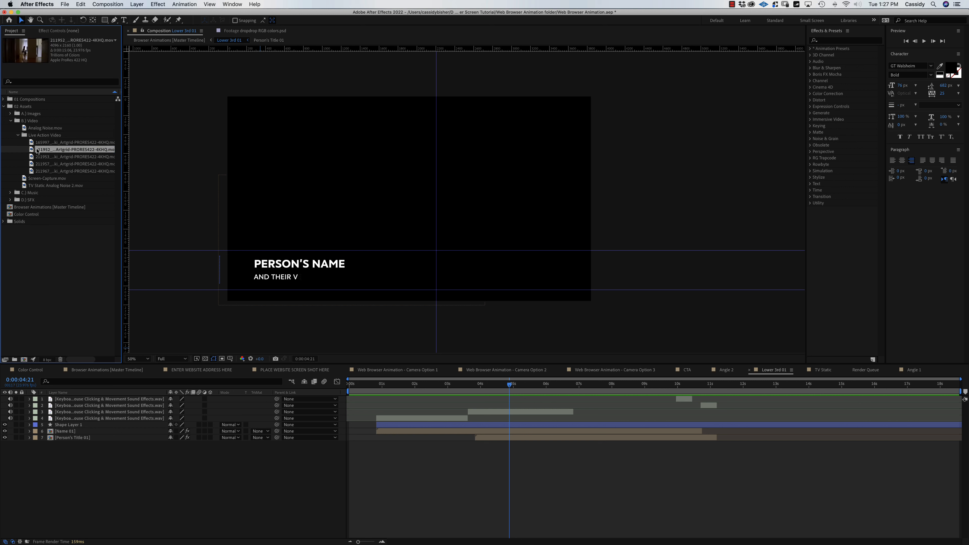
pyautogui.moveTo(33, 152); pyautogui.dragTo(53, 448)
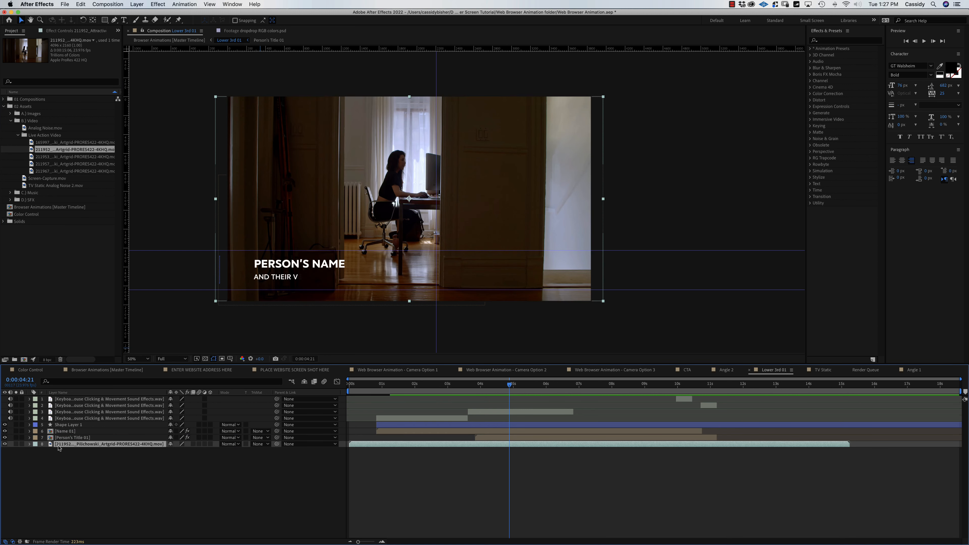
# Preview the typing title over the desk footage from the start of the composition.
pyautogui.moveTo(513, 385); pyautogui.dragTo(349, 385)
pyautogui.press('space')
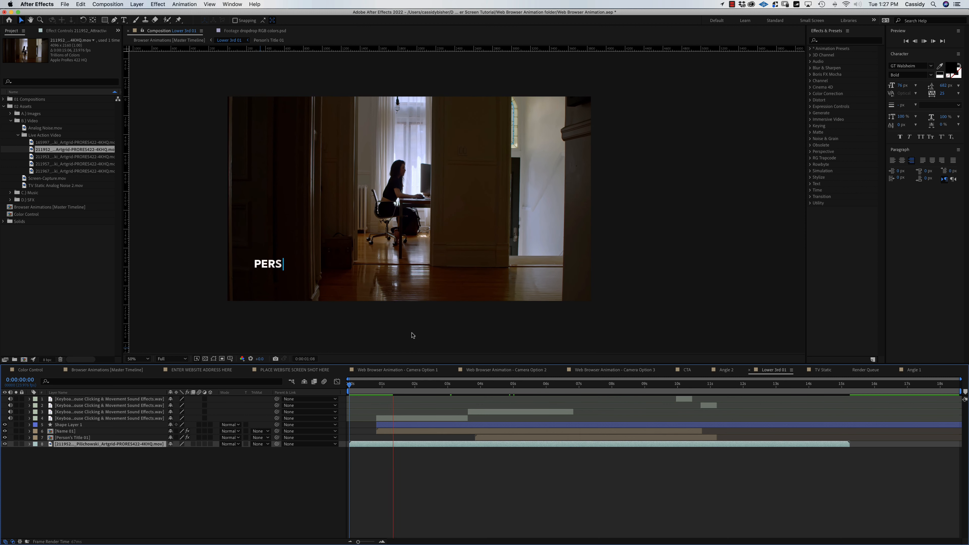
pyautogui.click(127, 419)
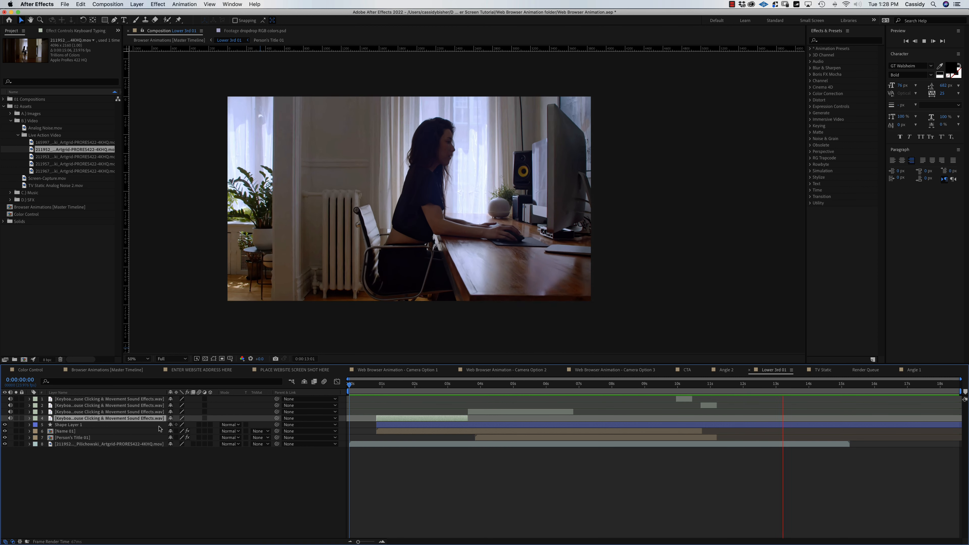
pyautogui.press('space')
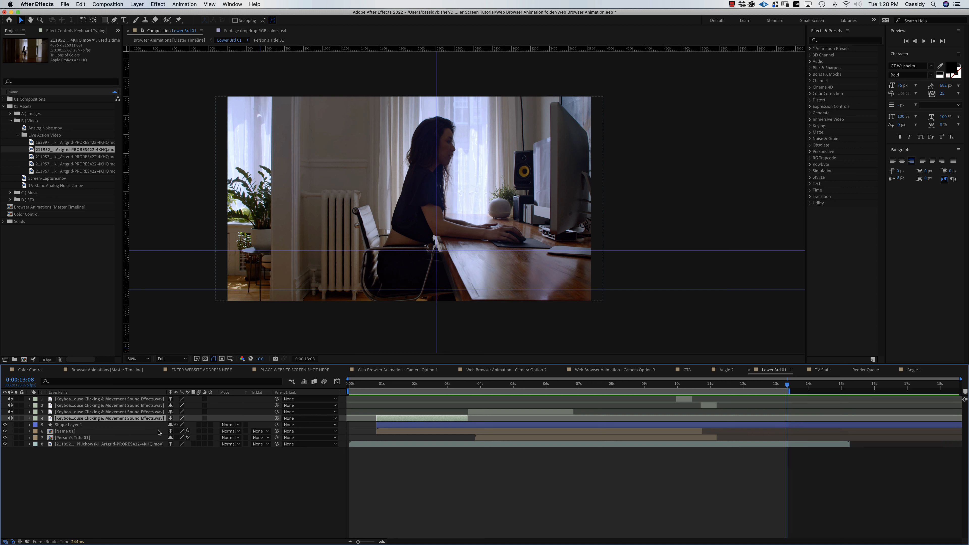
pyautogui.press('space')
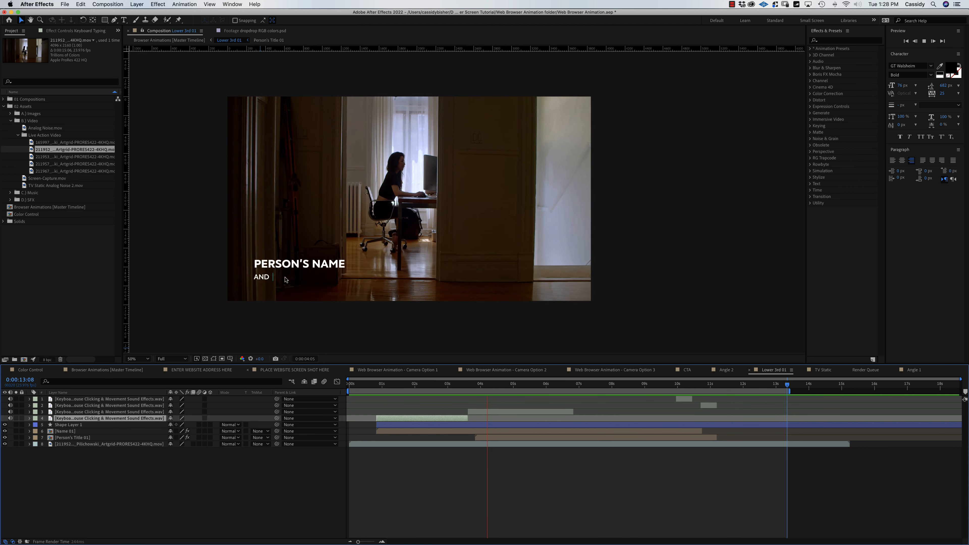
pyautogui.press('space')
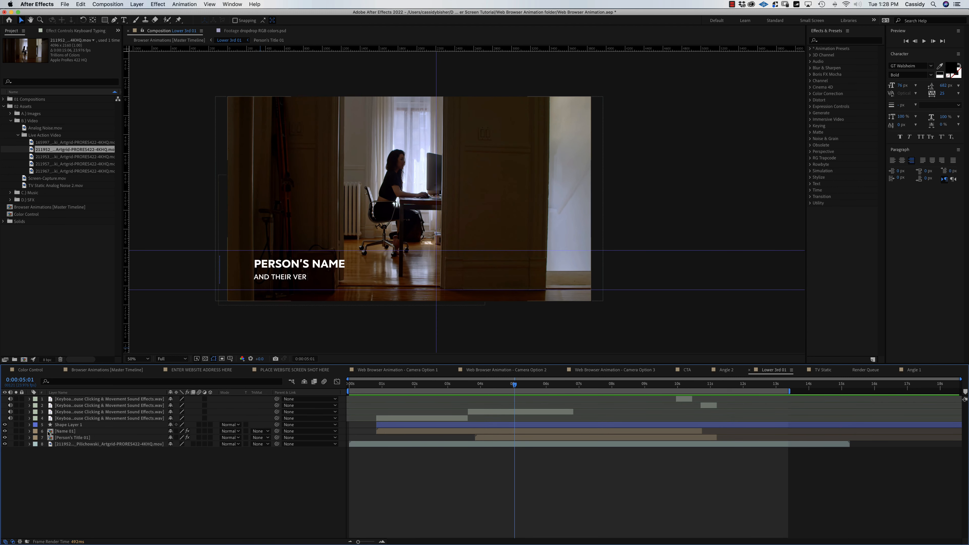
# In the Name 01 comp, replace the name placeholder text with the person's name.
pyautogui.doubleClick(49, 432)
pyautogui.click(29, 399)
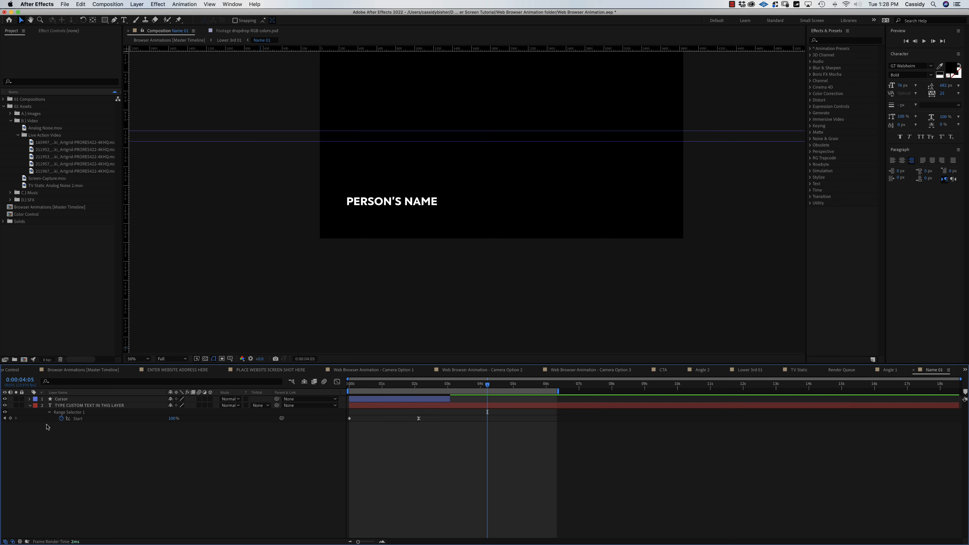
pyautogui.doubleClick(82, 405)
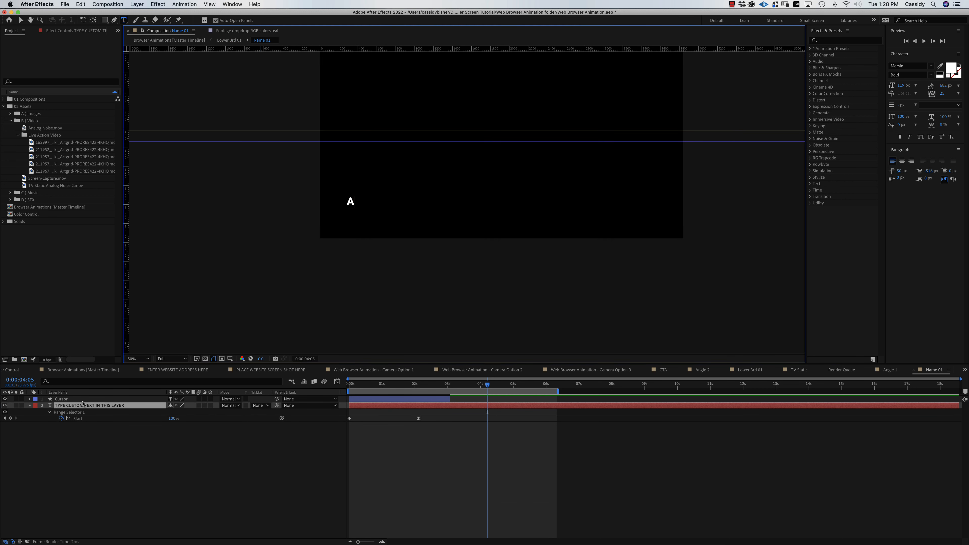
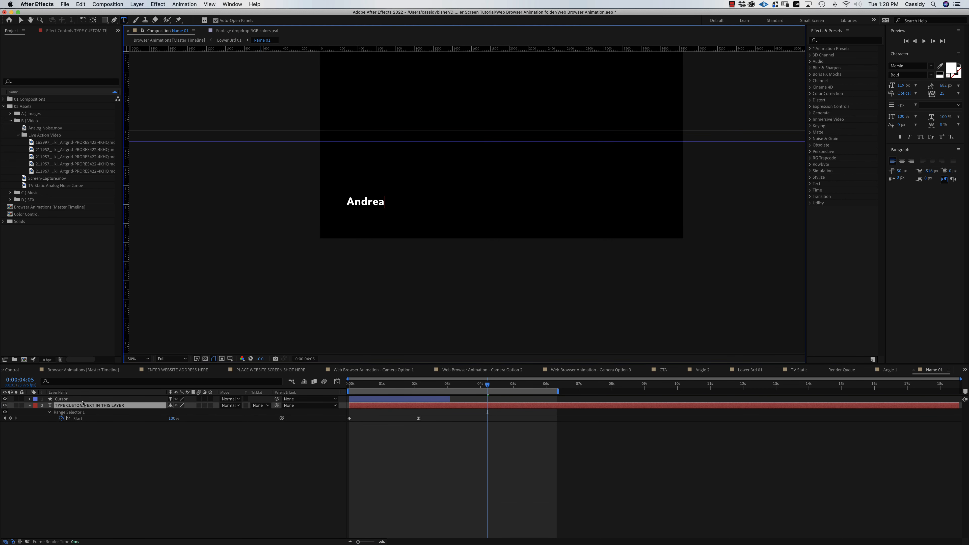
pyautogui.click(914, 370)
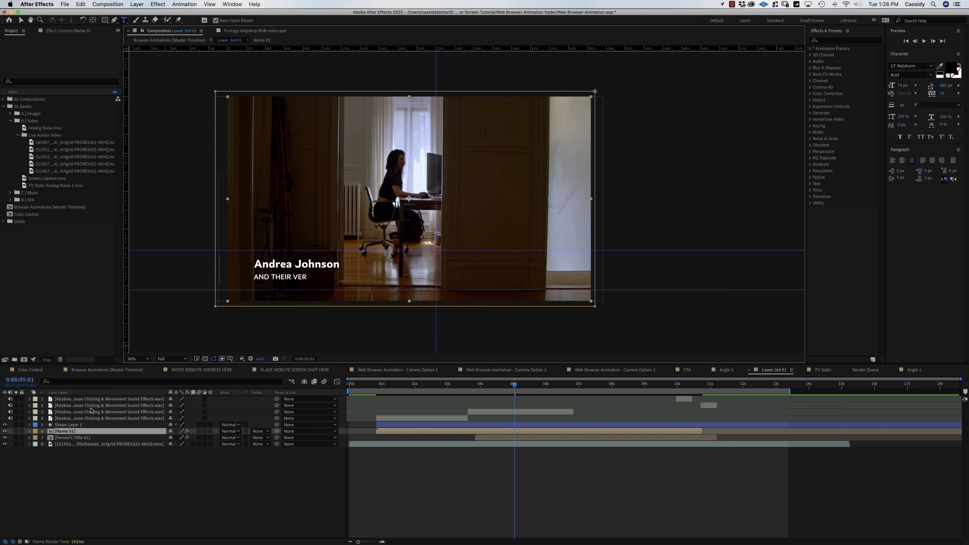
# In Person's Title 01, undo the stray letter and reveal the text keyframes at the full title.
pyautogui.doubleClick(54, 438)
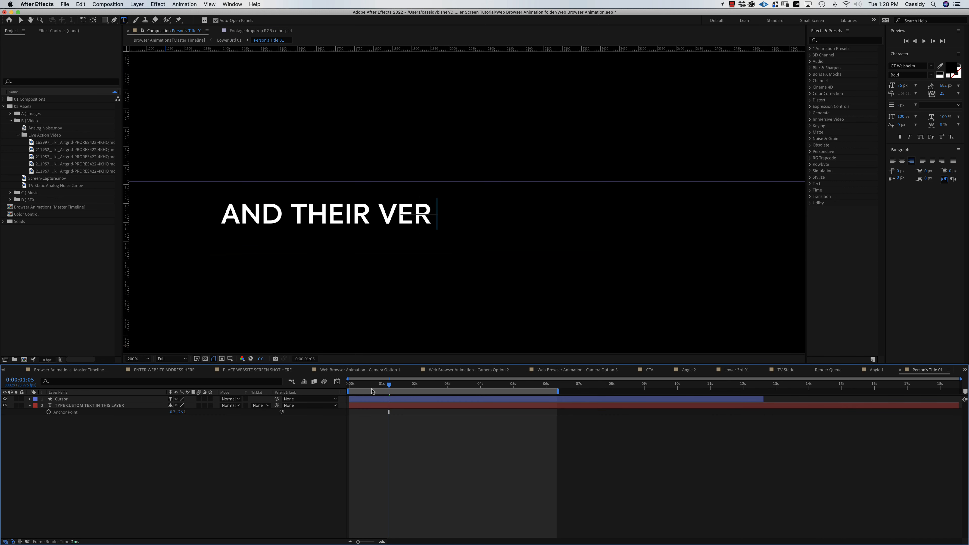
pyautogui.click(74, 407)
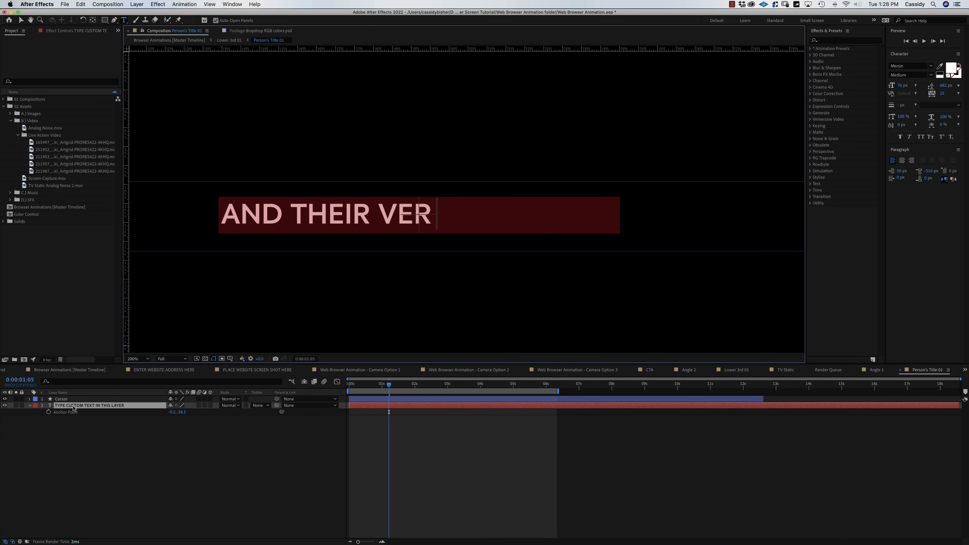
pyautogui.write('u')
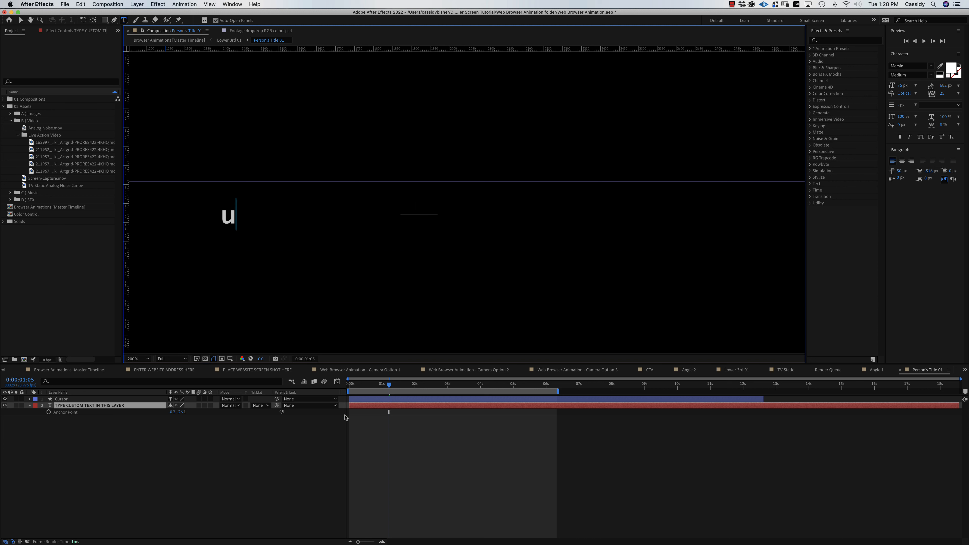
pyautogui.press('super+z')
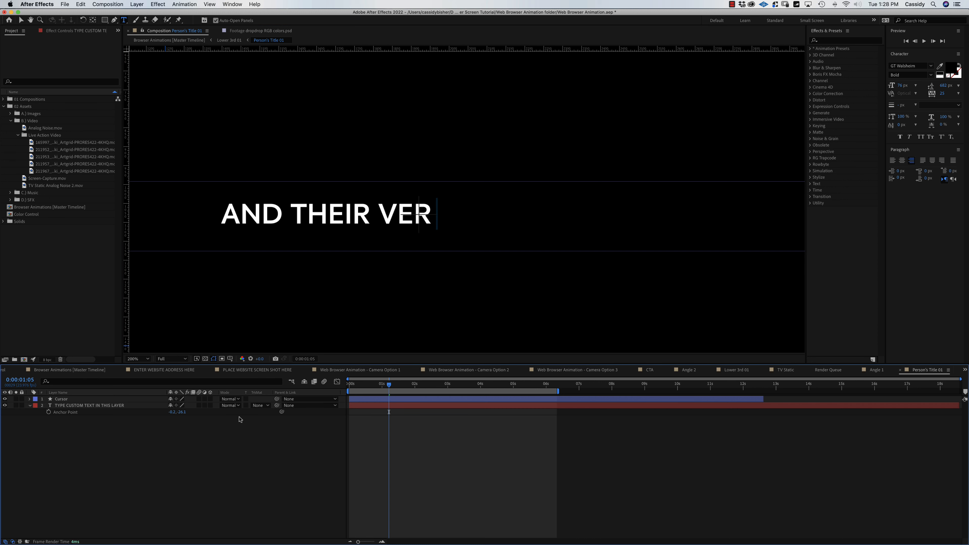
pyautogui.click(72, 406)
pyautogui.press('u')
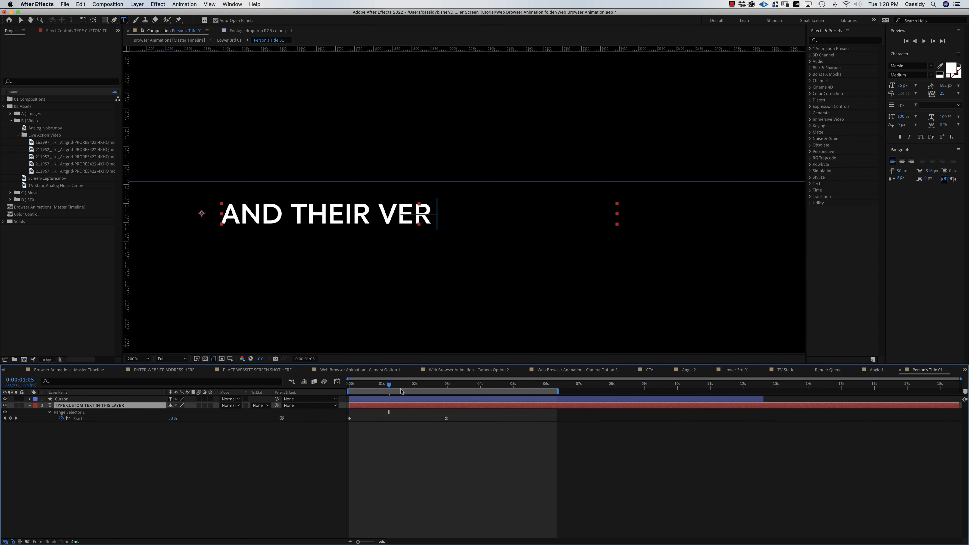
pyautogui.moveTo(401, 391); pyautogui.dragTo(450, 393)
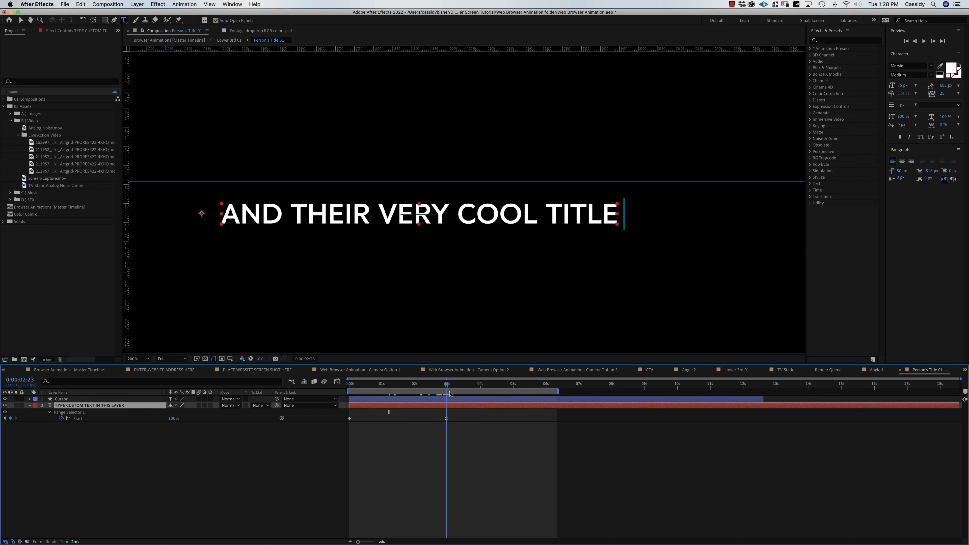
# Change the title text to 'Videographer & Editor'.
pyautogui.doubleClick(83, 405)
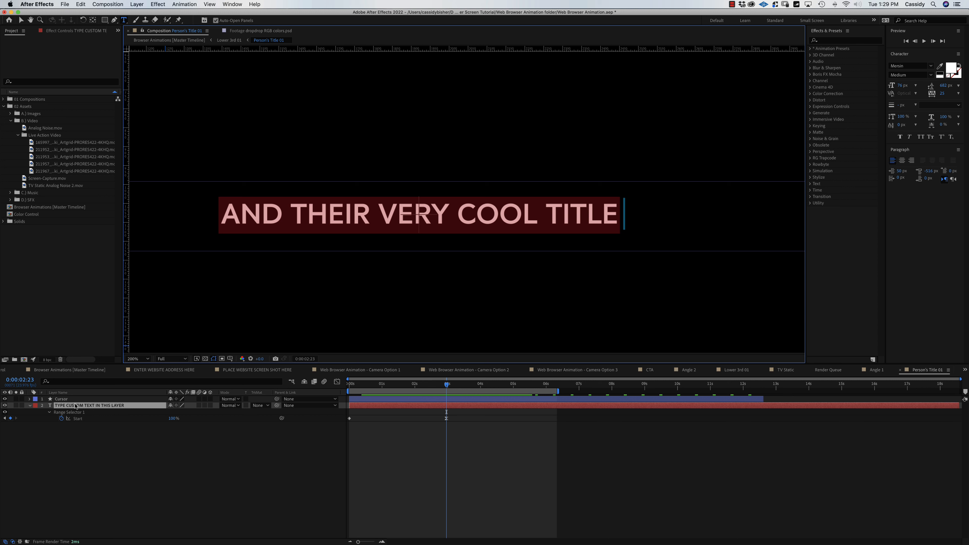
pyautogui.write('Video')
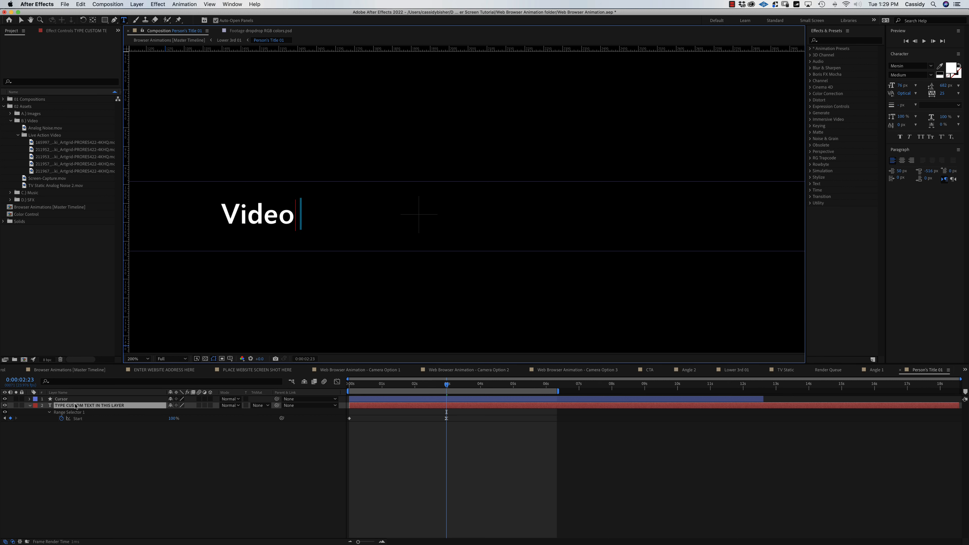
pyautogui.write('grapher')
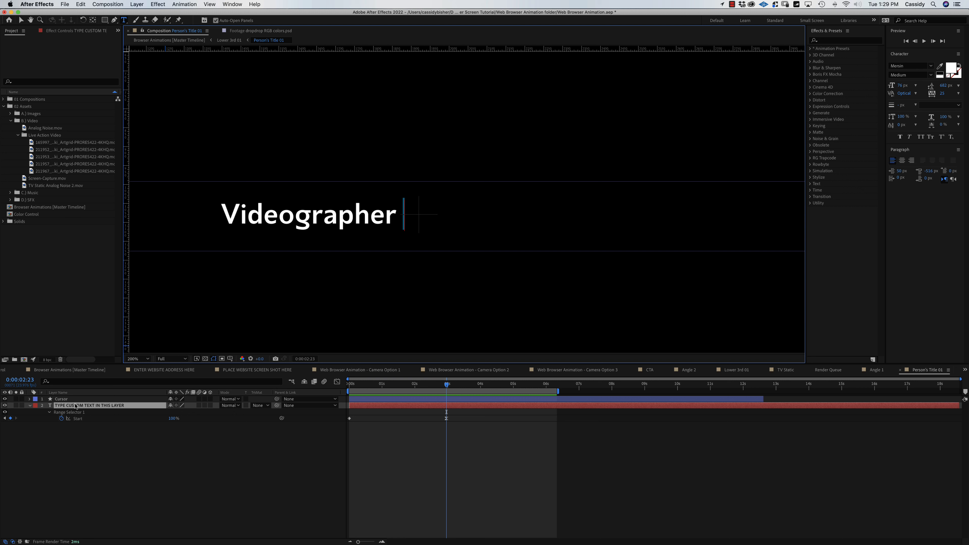
pyautogui.write('&')
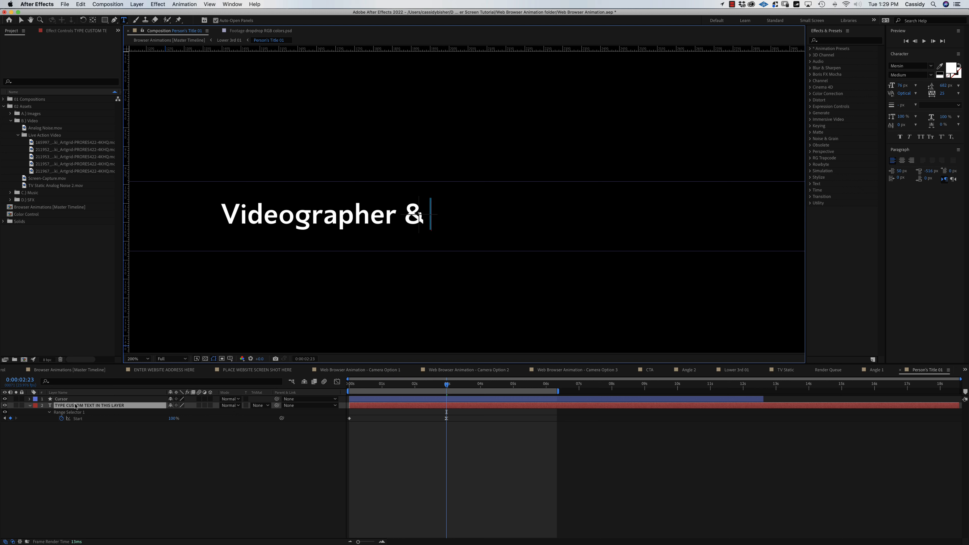
pyautogui.write(' Editor')
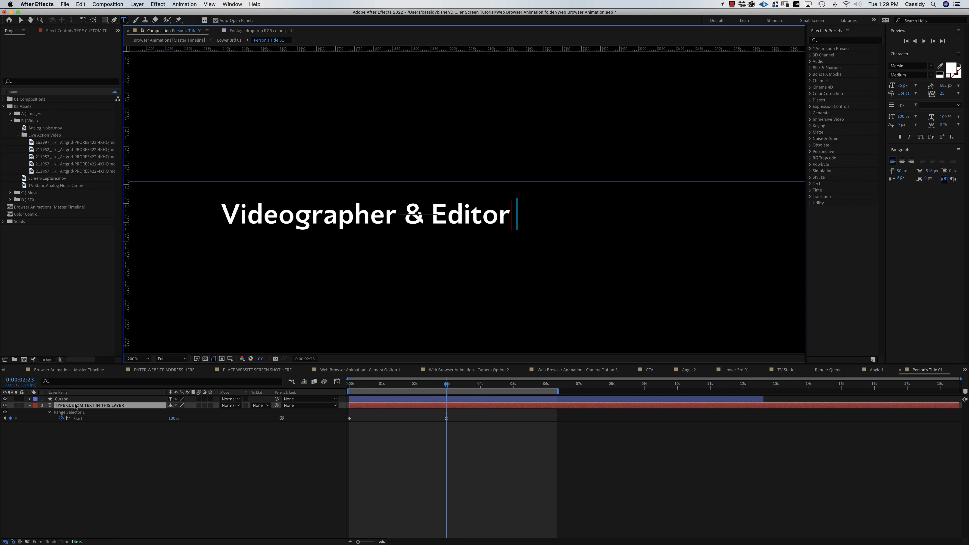
pyautogui.click(244, 493)
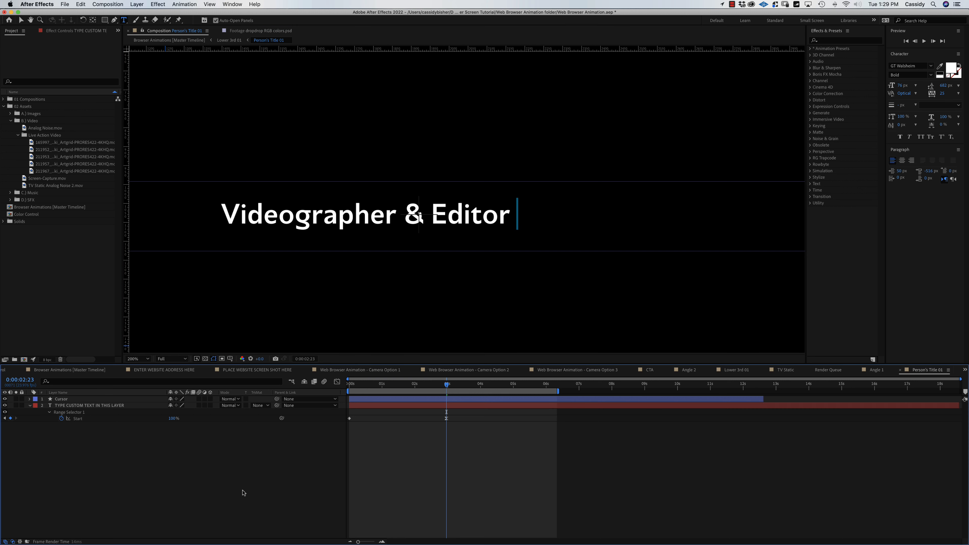
pyautogui.click(900, 372)
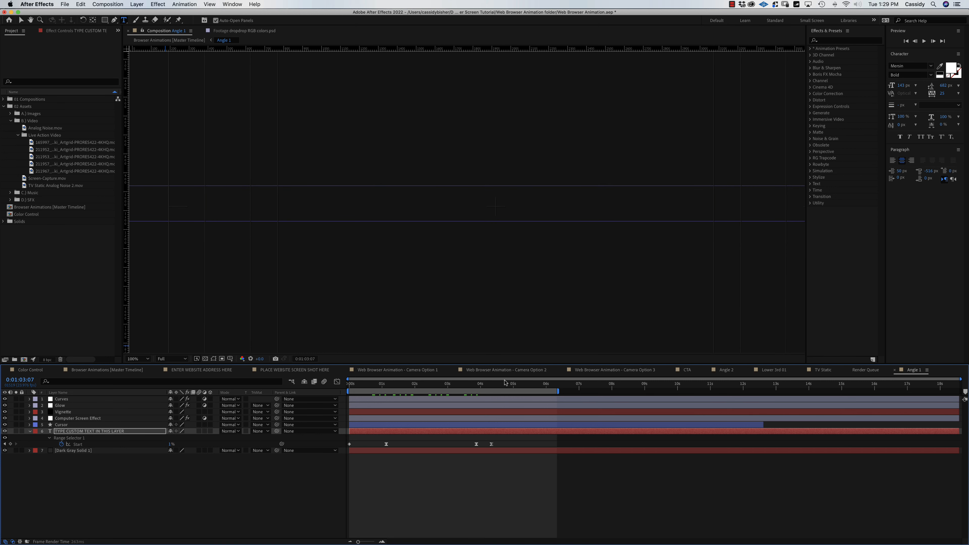
# In the Browser Animations master timeline, jump to the lower-third shot and open the Lower 3rd 01 precomp.
pyautogui.moveTo(452, 384); pyautogui.dragTo(425, 385)
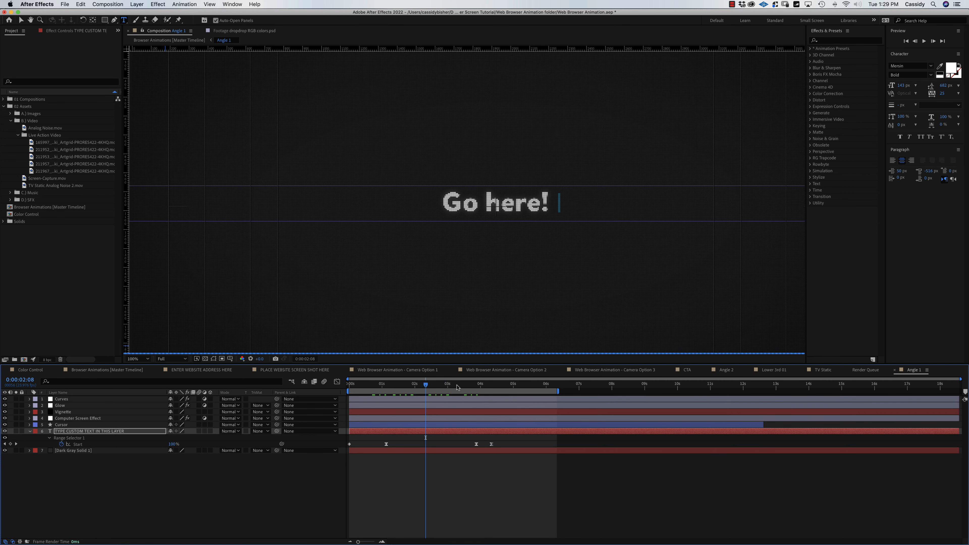
pyautogui.click(129, 371)
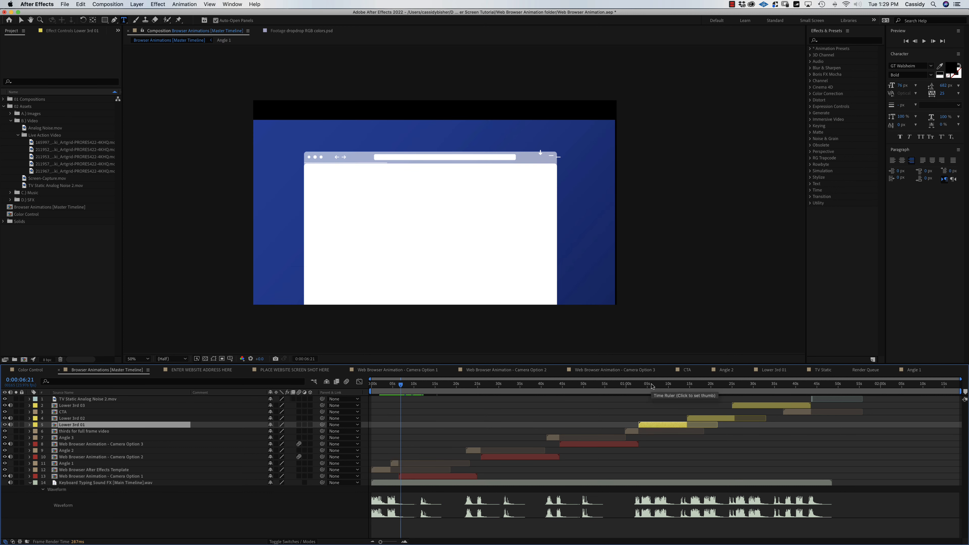
pyautogui.click(653, 384)
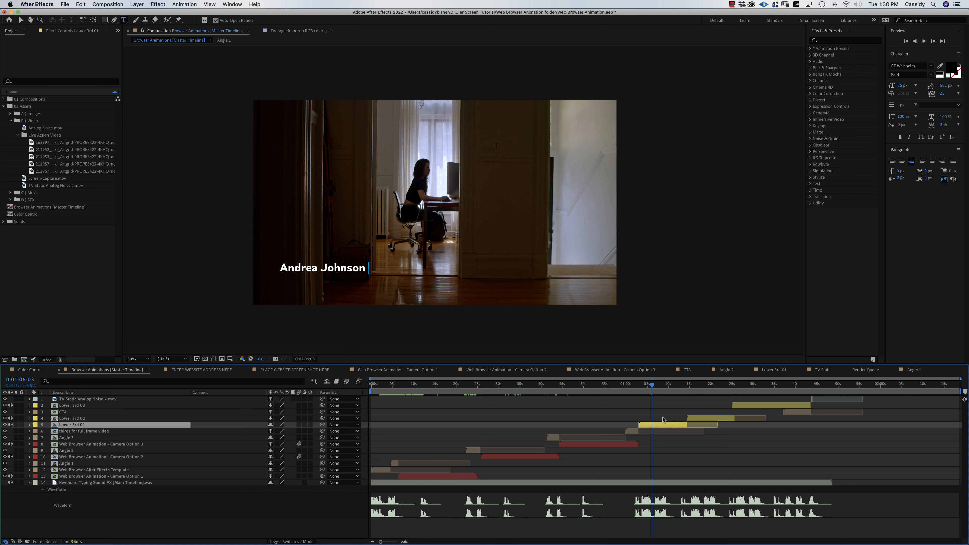
pyautogui.doubleClick(664, 427)
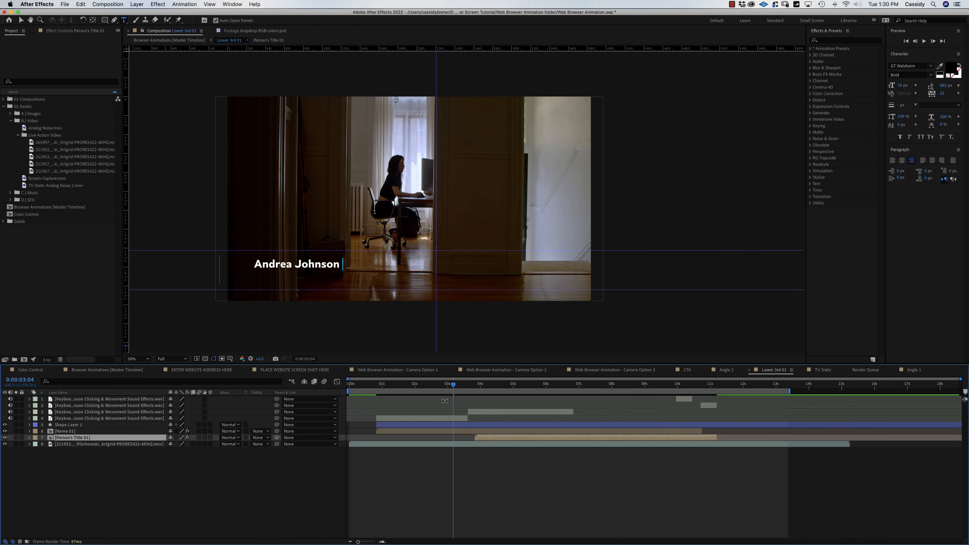
# Turn off the footage layer's visibility and drag the work-area end to the composition's end.
pyautogui.moveTo(454, 387); pyautogui.dragTo(623, 399)
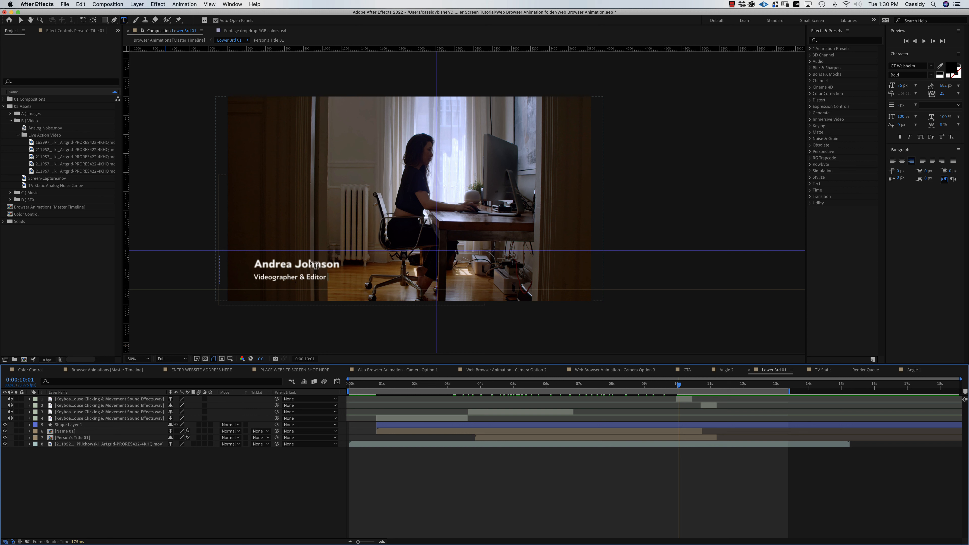
pyautogui.click(22, 20)
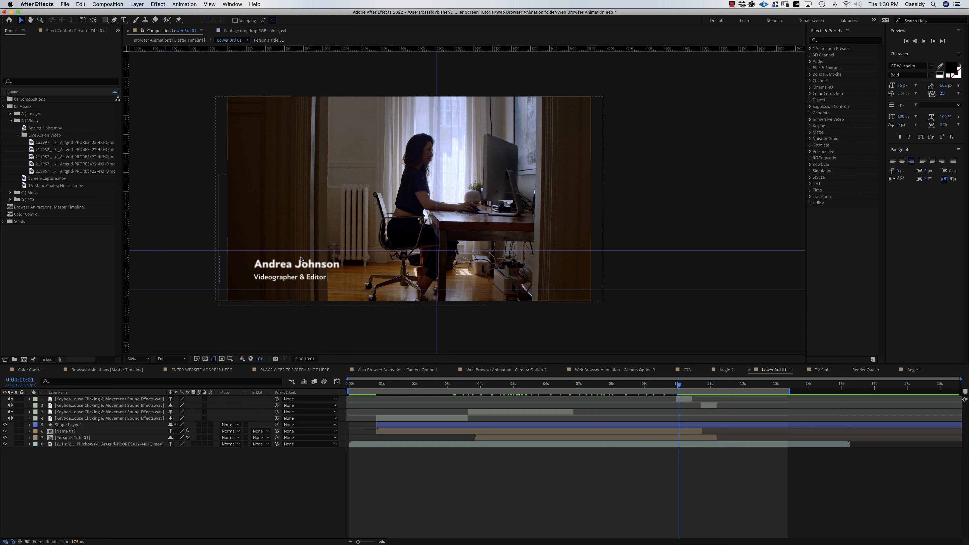
pyautogui.click(5, 444)
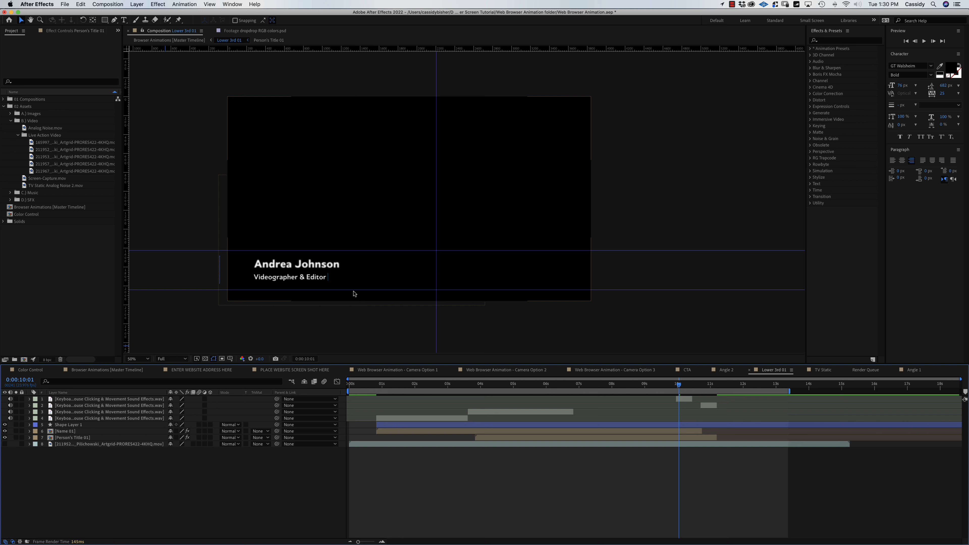
pyautogui.moveTo(689, 384); pyautogui.dragTo(618, 385)
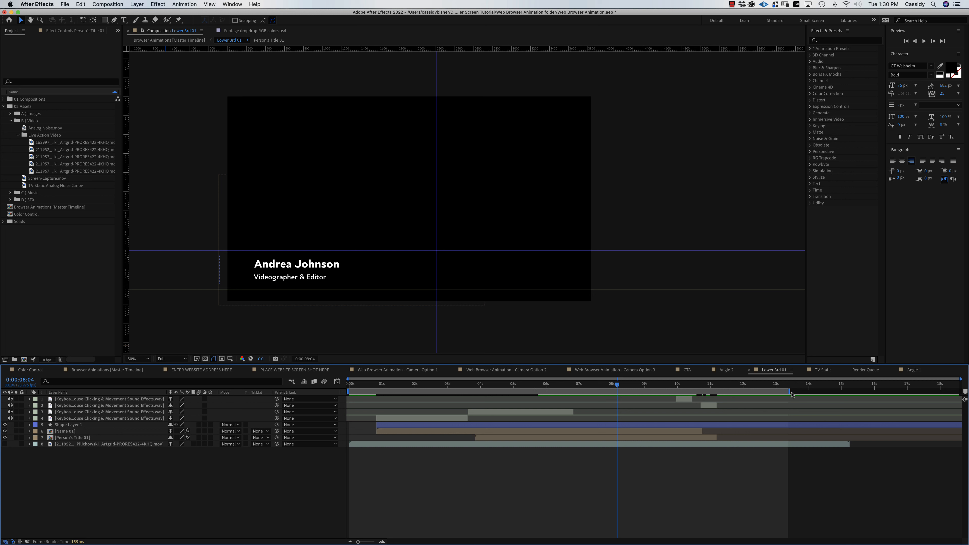
pyautogui.moveTo(790, 391); pyautogui.dragTo(965, 399)
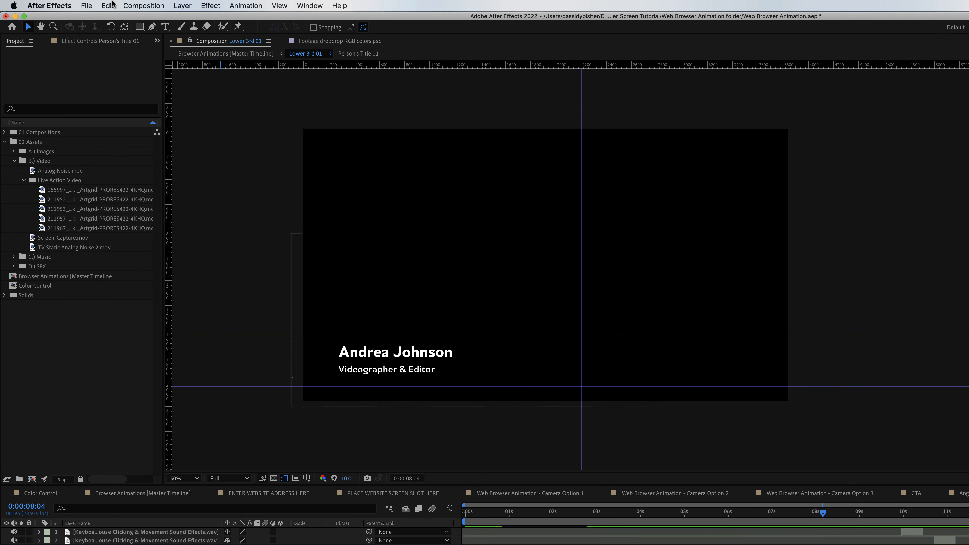
# Add Lower 3rd 01 to the render queue as QuickTime with the Apple ProRes 4444 XQ codec.
pyautogui.click(138, 5)
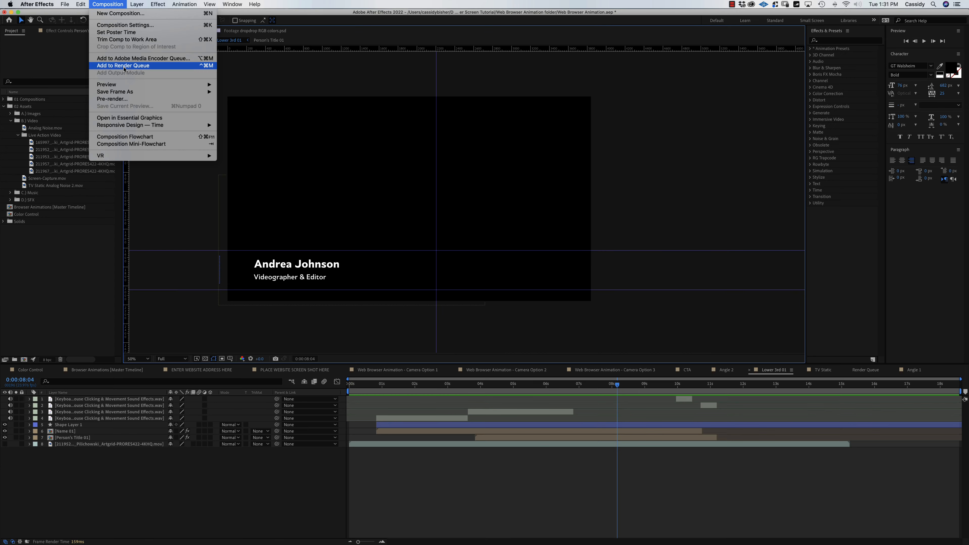
pyautogui.click(124, 65)
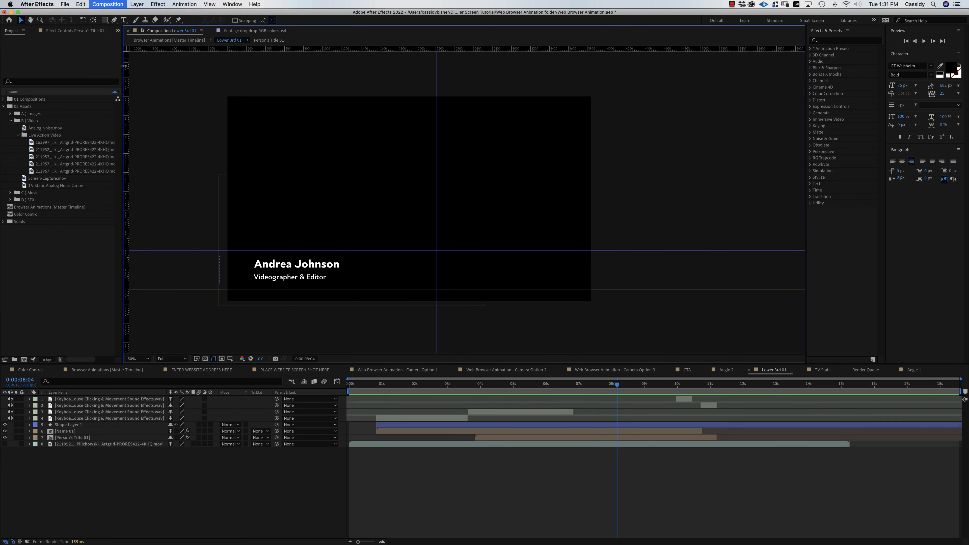
pyautogui.click(49, 416)
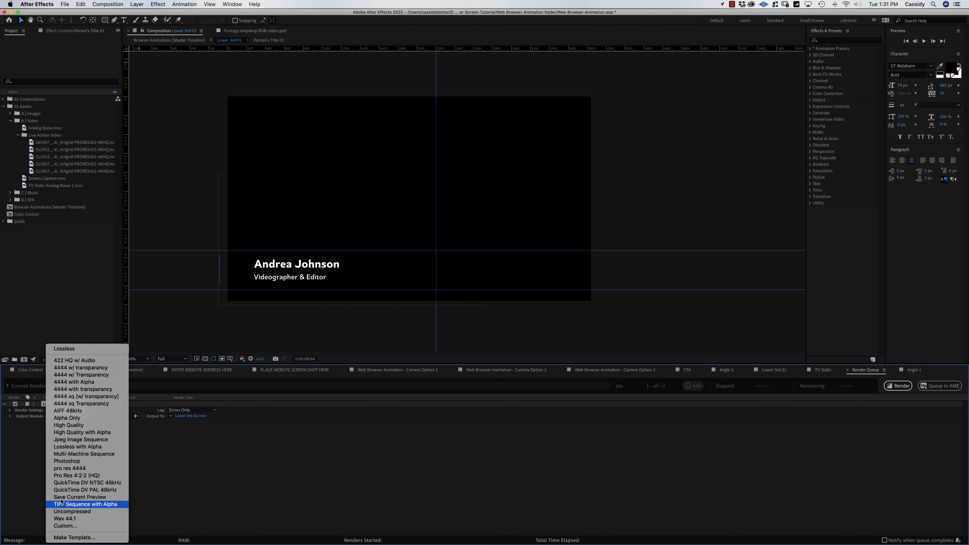
pyautogui.click(66, 527)
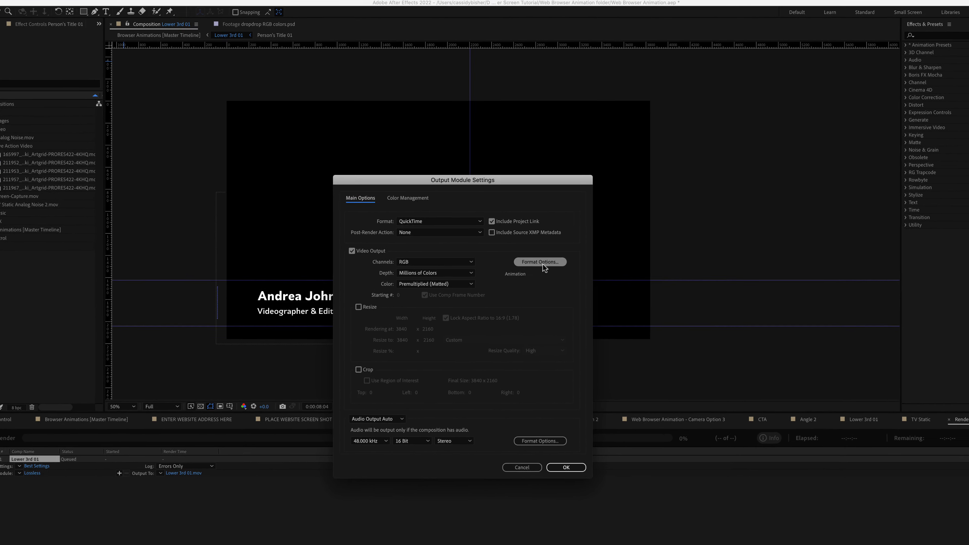
pyautogui.click(543, 264)
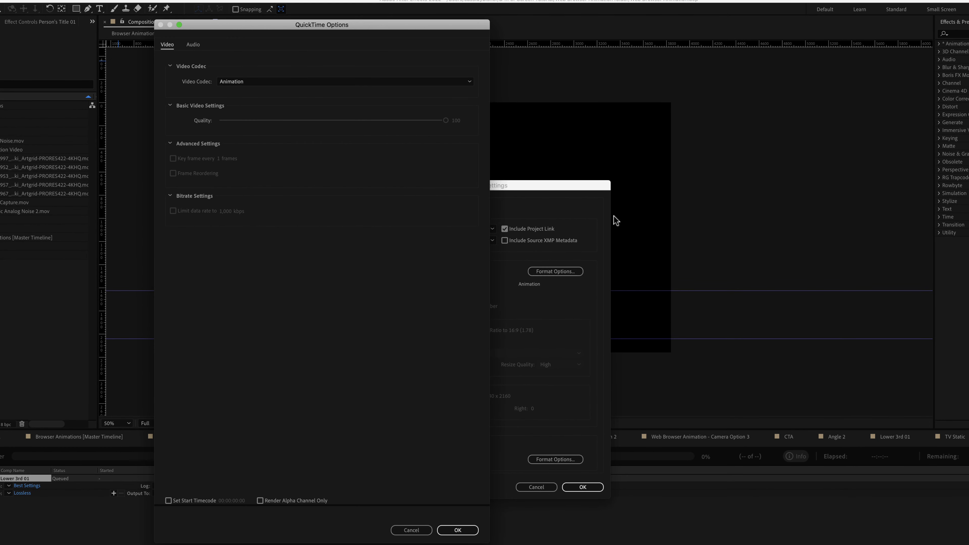
pyautogui.click(310, 83)
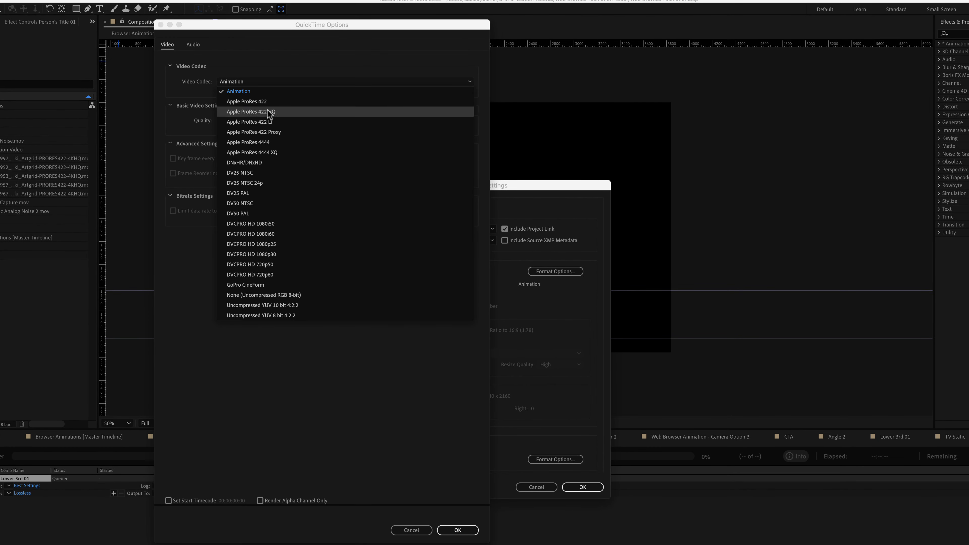
pyautogui.click(254, 153)
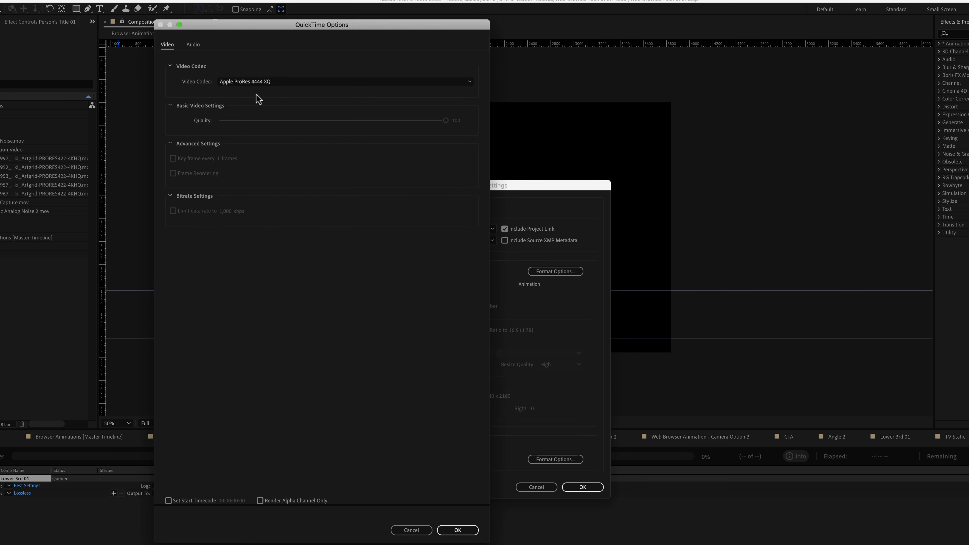
pyautogui.click(456, 531)
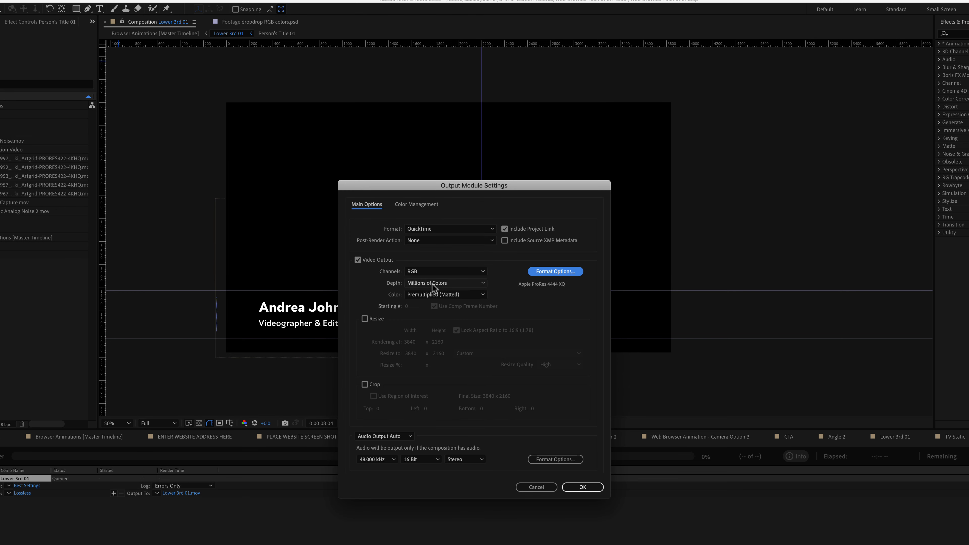
# Set output to Straight (Unmatted), Millions of Colors, RGB + Alpha, with audio output off.
pyautogui.click(437, 298)
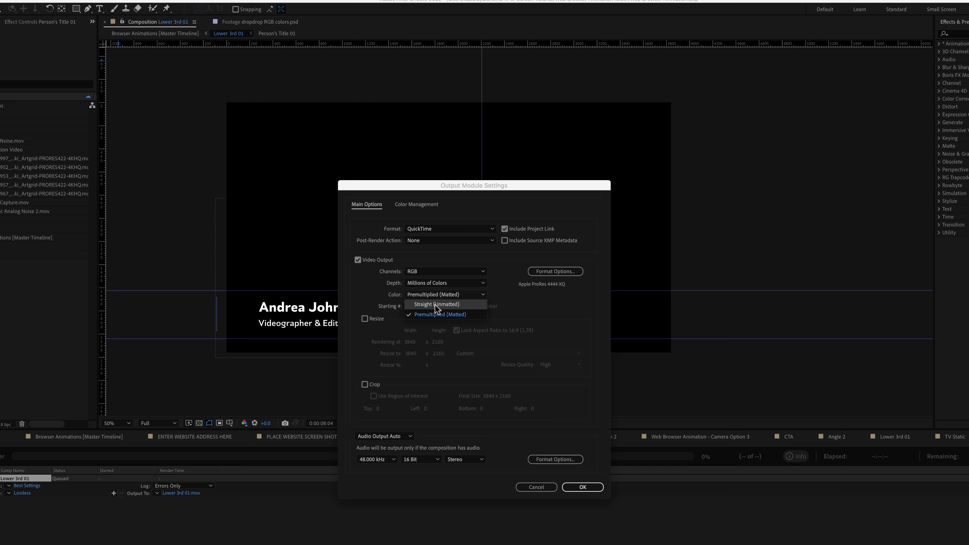
pyautogui.click(437, 305)
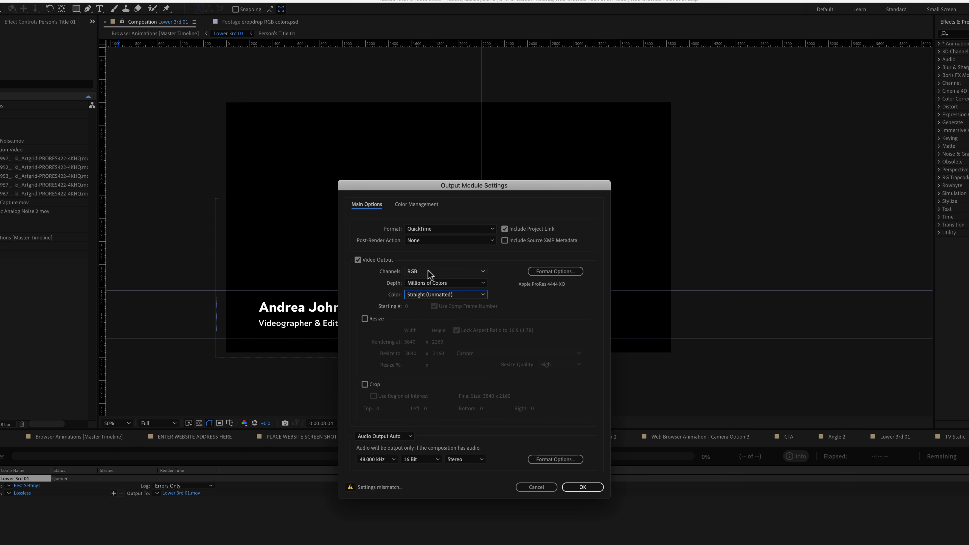
pyautogui.click(432, 284)
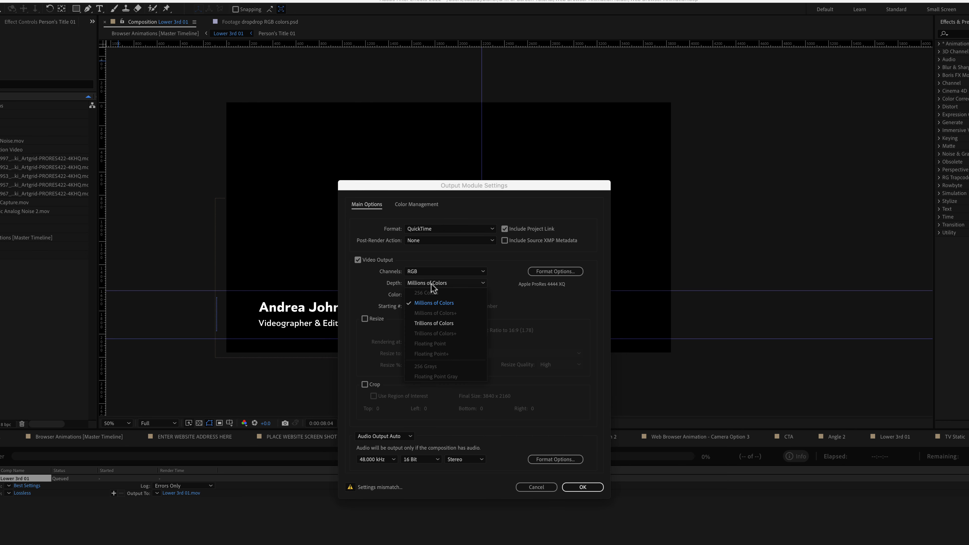
pyautogui.click(437, 303)
pyautogui.click(435, 272)
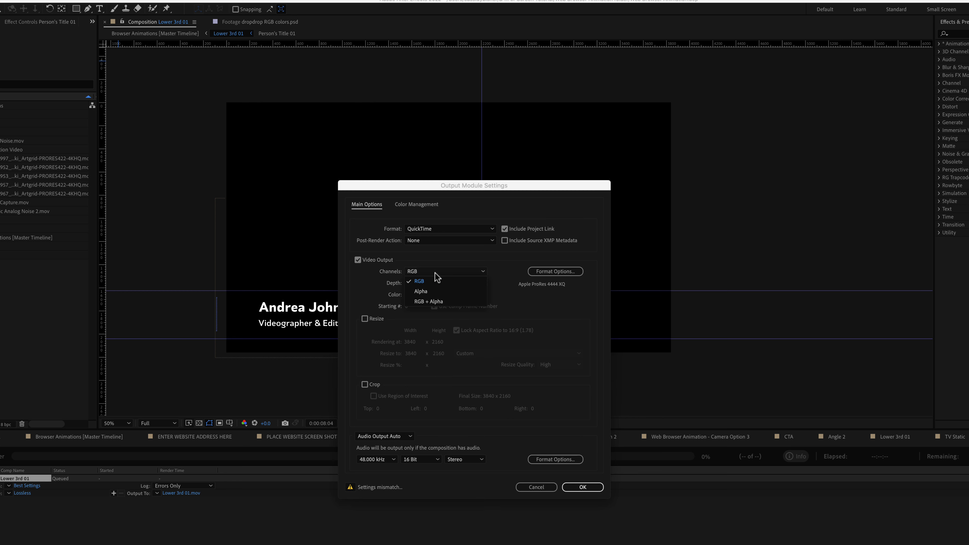
pyautogui.click(432, 302)
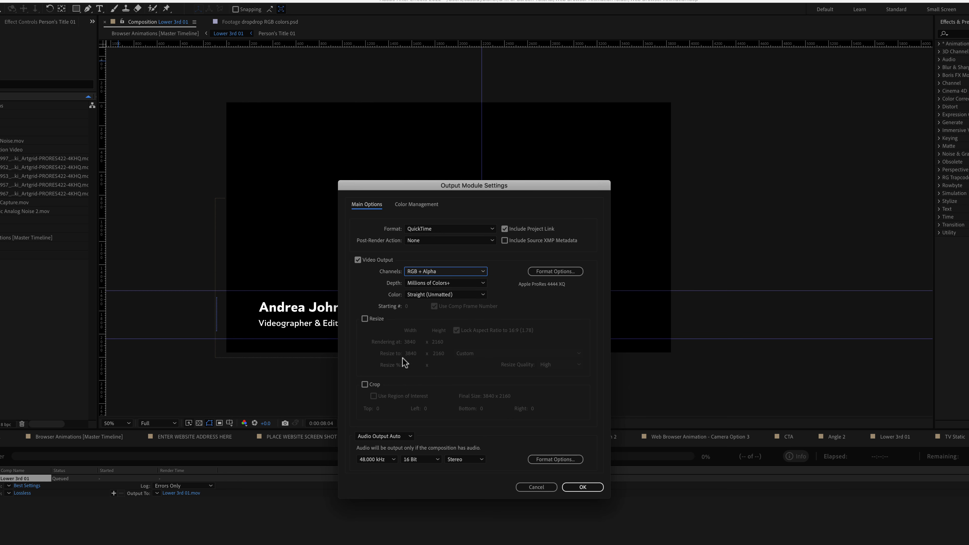
pyautogui.click(401, 436)
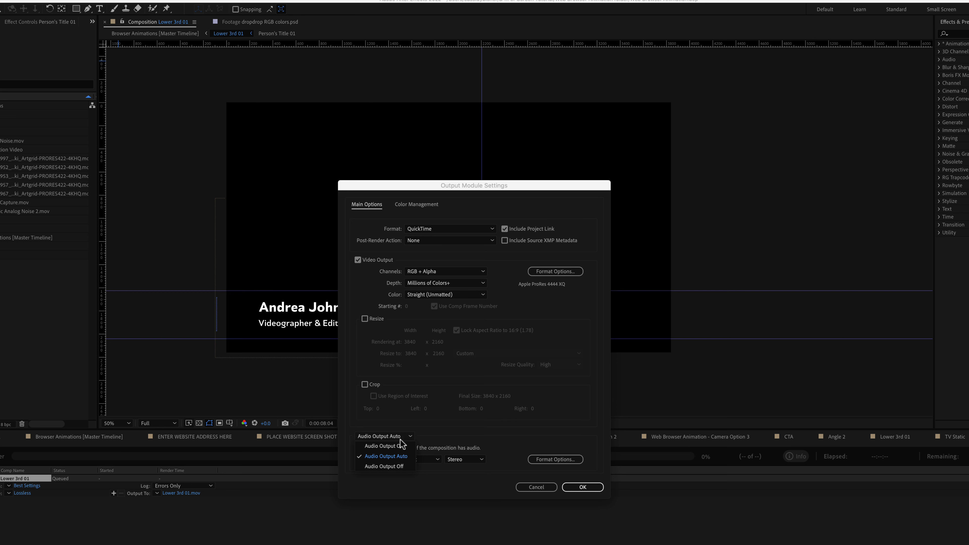
pyautogui.click(396, 467)
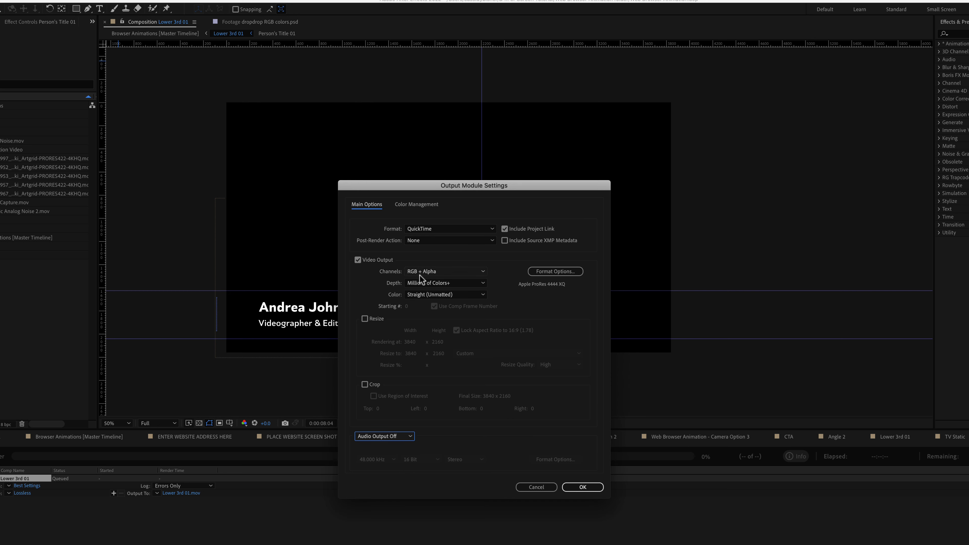
pyautogui.click(583, 488)
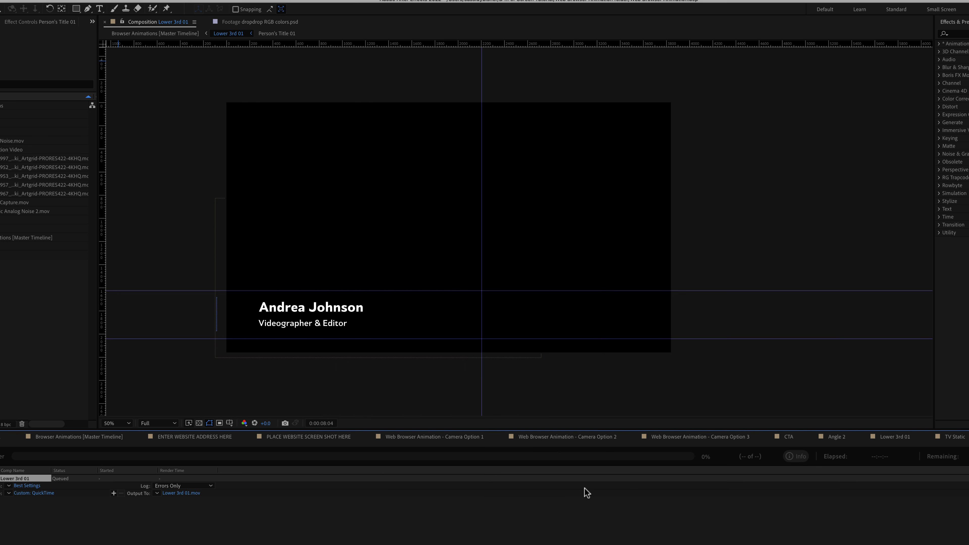
# Save the output as Lower 3rd 01.mov in B.) Video and render it.
pyautogui.click(178, 493)
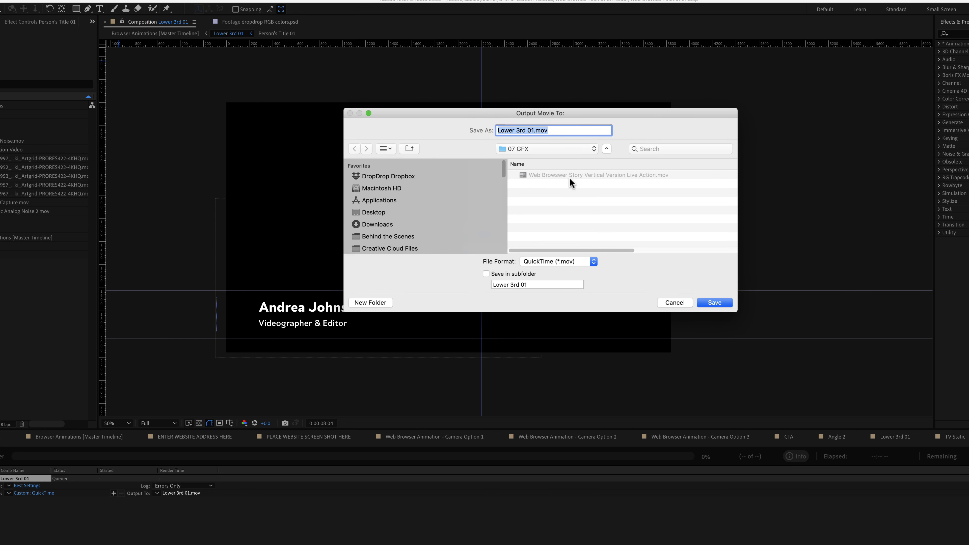
pyautogui.doubleClick(571, 207)
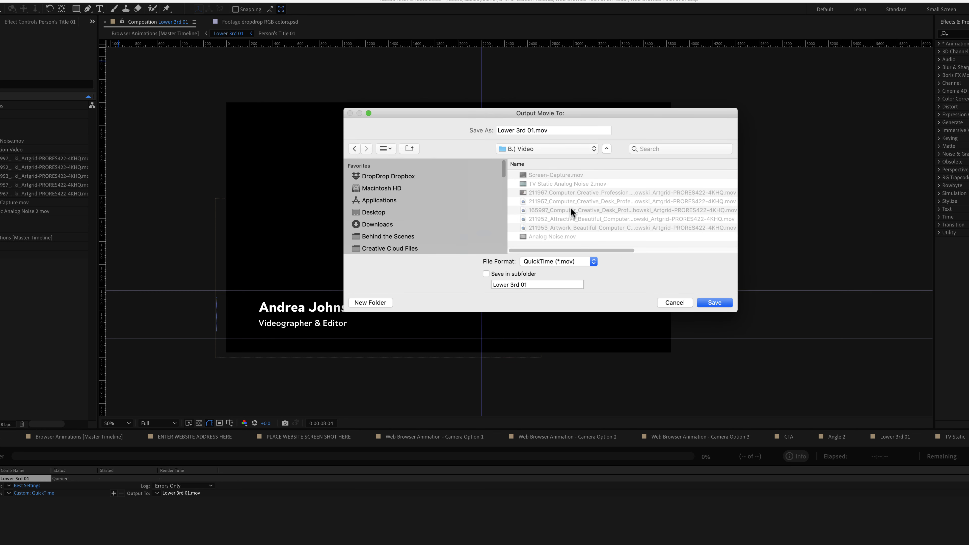
pyautogui.click(709, 302)
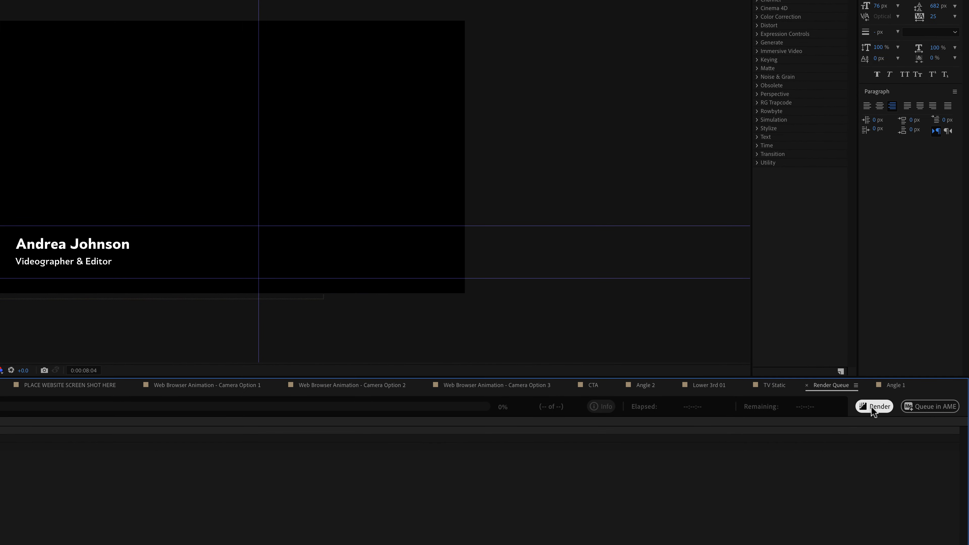
pyautogui.click(872, 407)
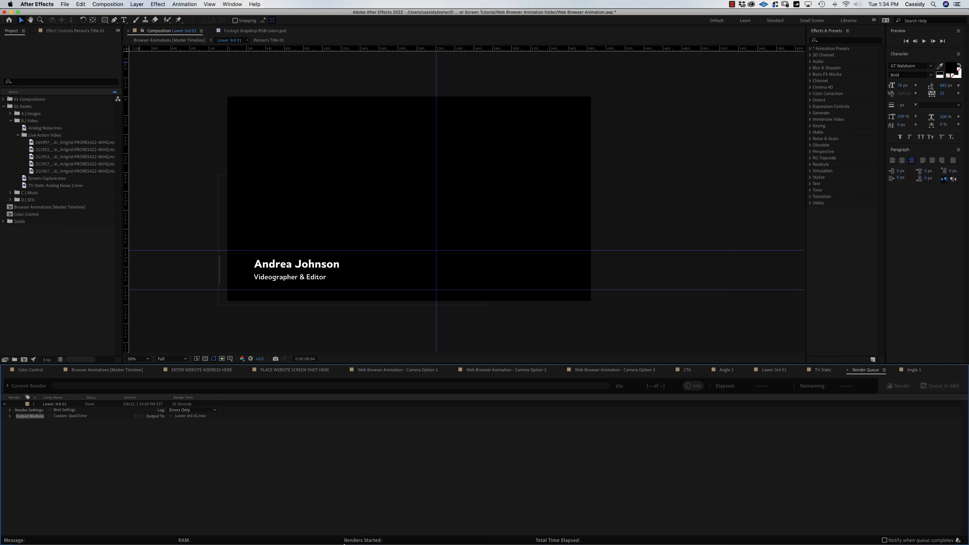
pyautogui.moveTo(335, 527)
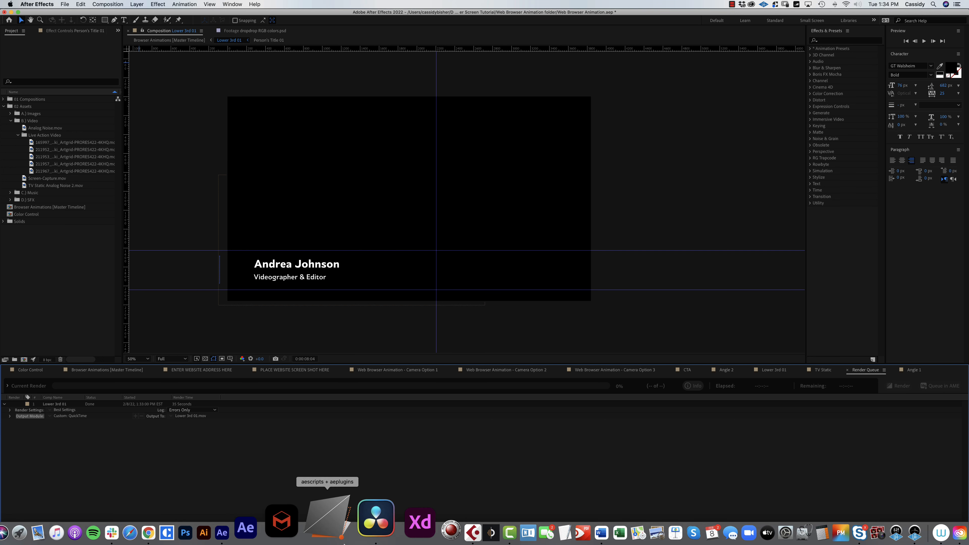
# In DaVinci Resolve, import Lower 3rd 01.mov from B.) Video with Cmd+I.
pyautogui.click(358, 526)
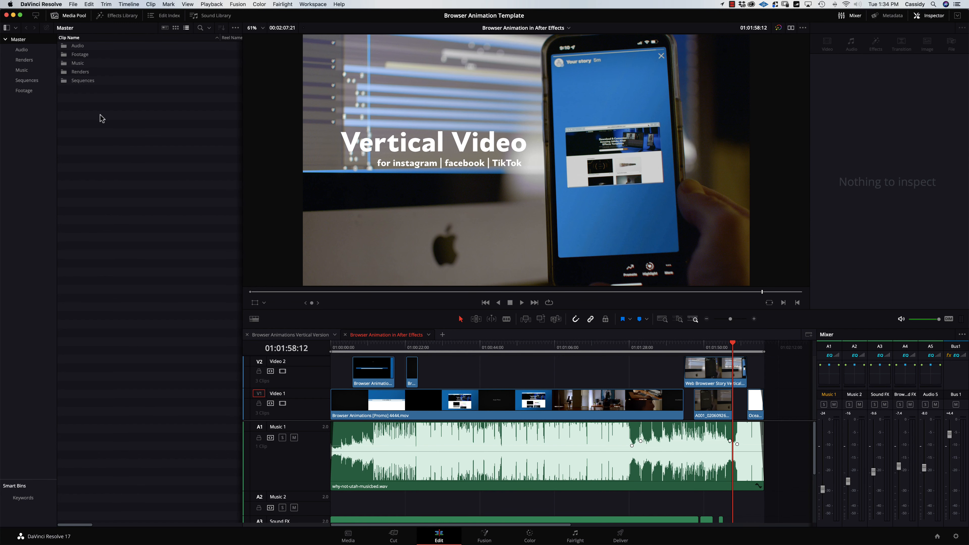
pyautogui.press('super+i')
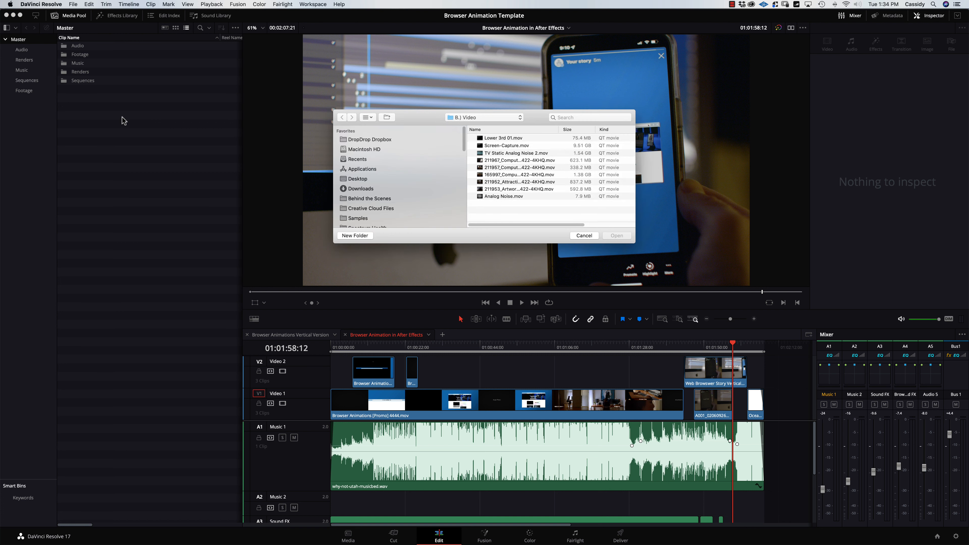
pyautogui.click(508, 140)
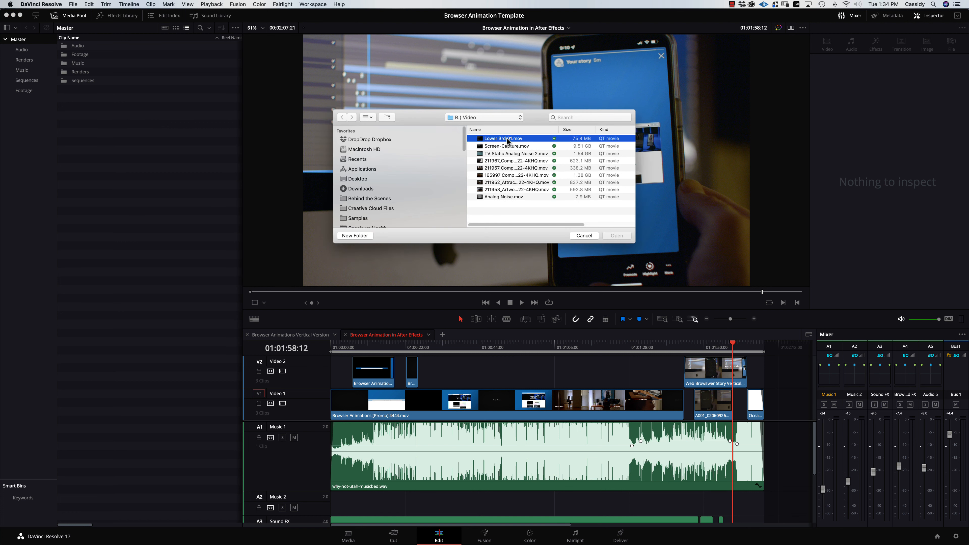
pyautogui.click(616, 236)
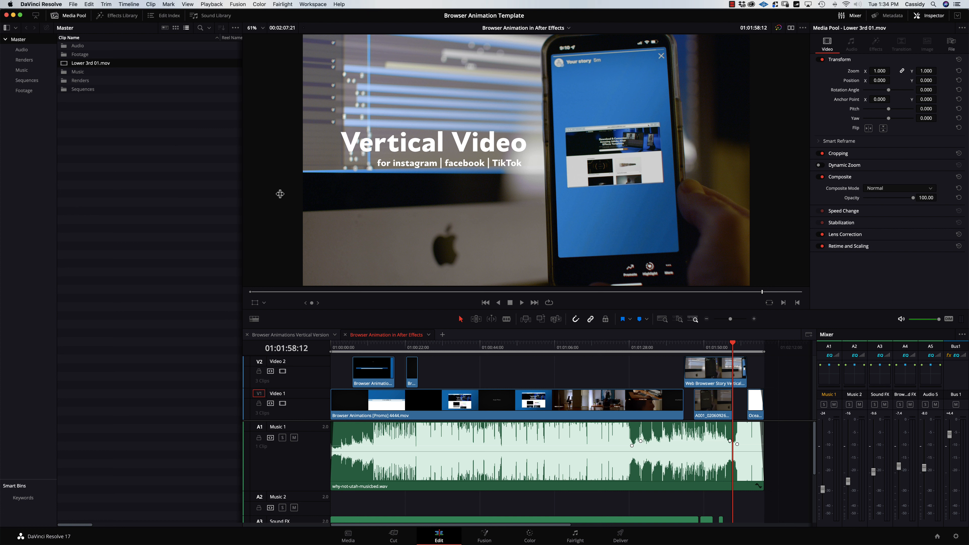
# Create a new timeline named Lower 3rd Example from the Media Pool context menu.
pyautogui.rightClick(89, 126)
pyautogui.moveTo(110, 129)
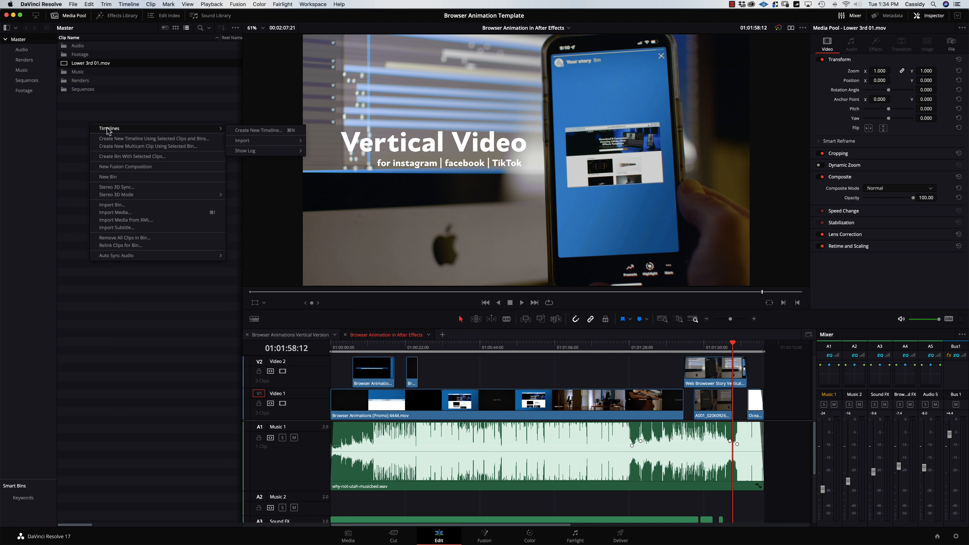
pyautogui.click(269, 130)
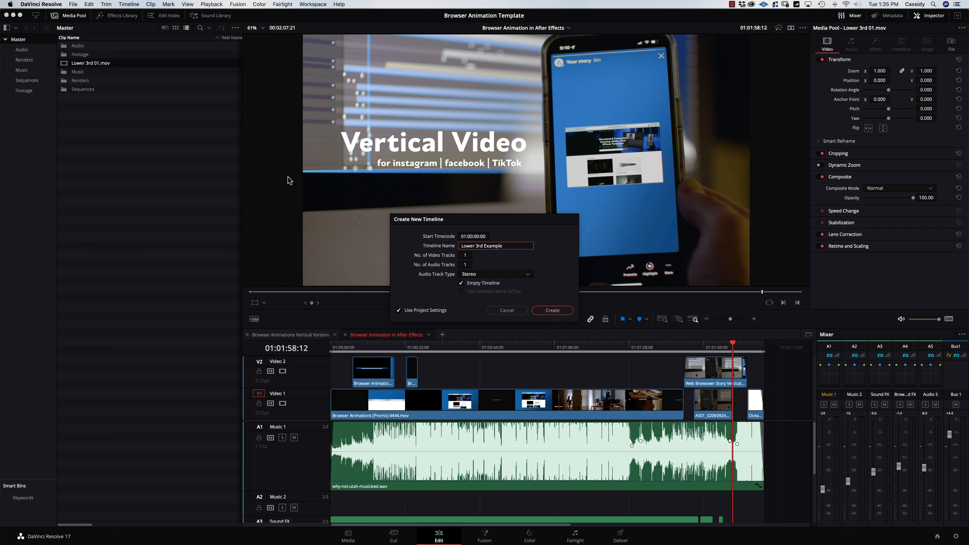
pyautogui.click(554, 311)
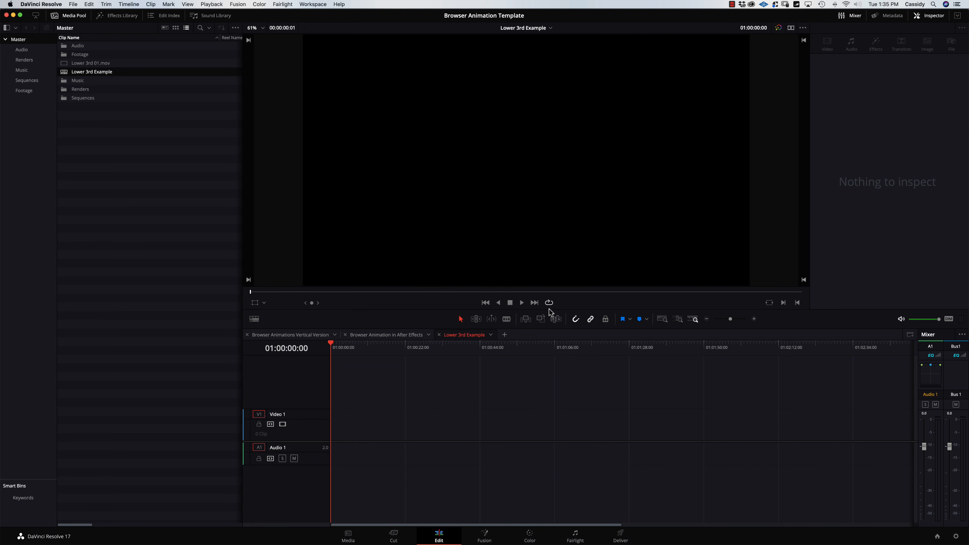
# Place Lower 3rd 01.mov on V2 above the footage, scrub through the title, then open B.) Video.
pyautogui.click(73, 63)
pyautogui.moveTo(165, 107); pyautogui.dragTo(335, 413)
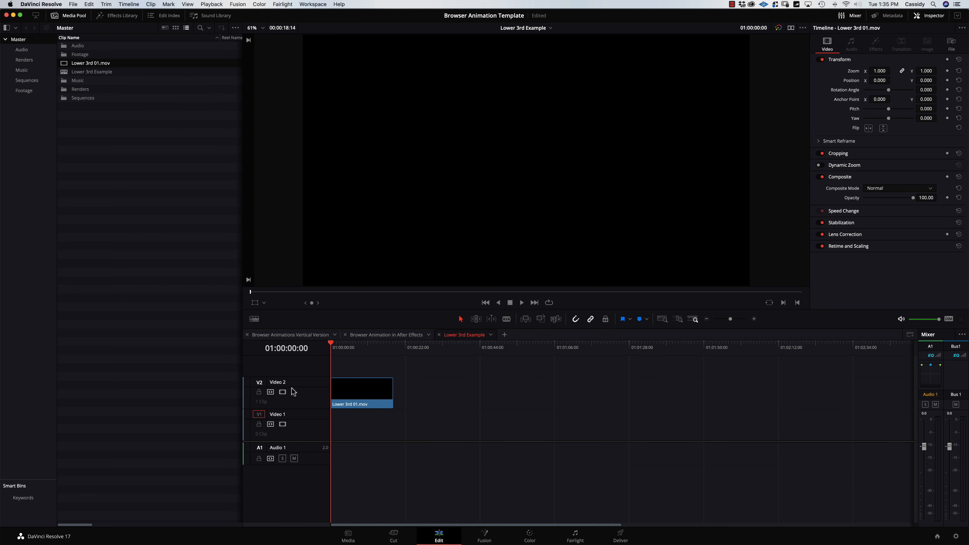
pyautogui.moveTo(336, 345); pyautogui.dragTo(356, 347)
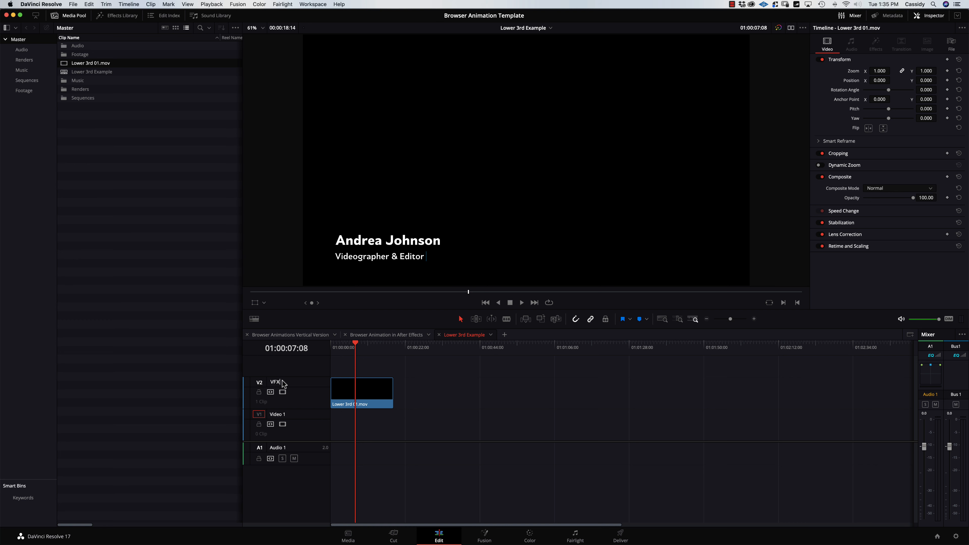
pyautogui.moveTo(163, 538)
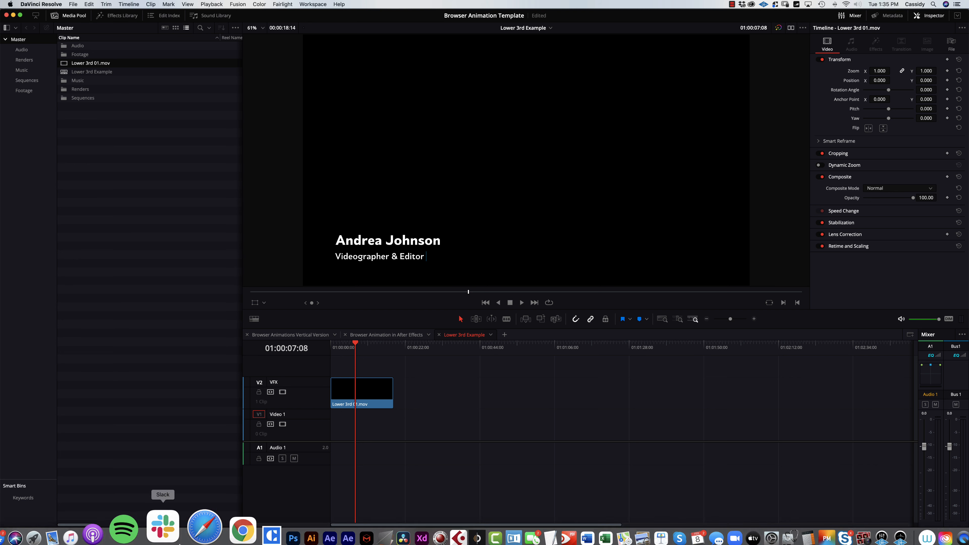
pyautogui.click(23, 523)
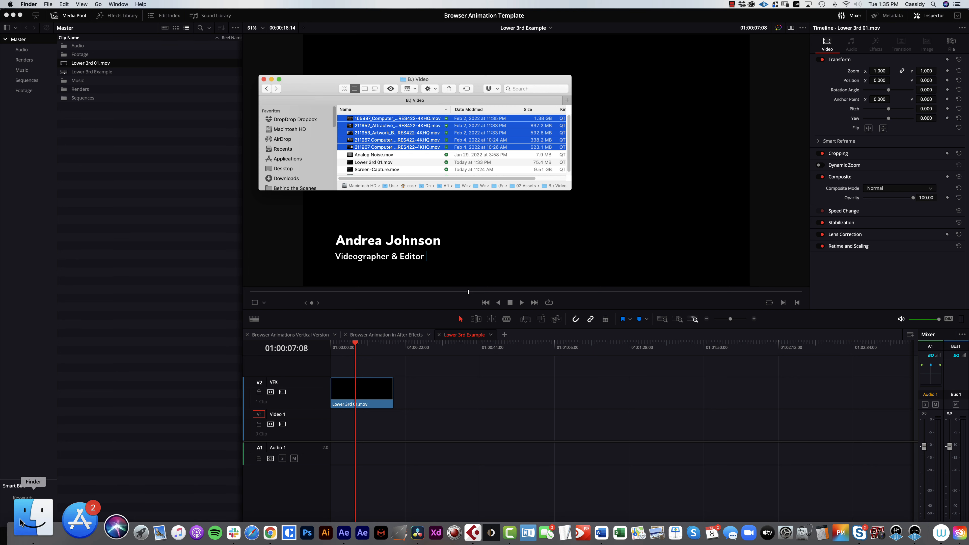
# Quick Look through the stock clips in Finder to find the desk footage.
pyautogui.click(399, 154)
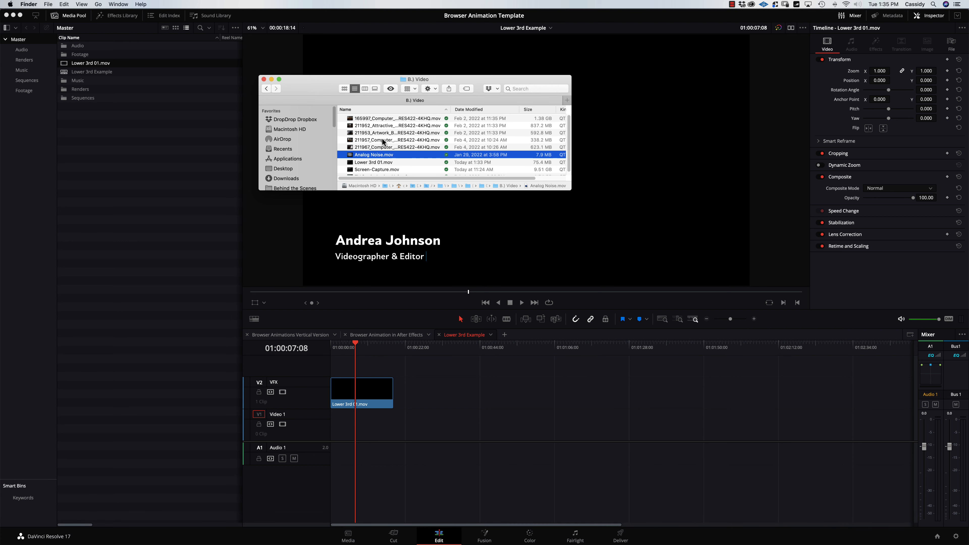
pyautogui.click(377, 118)
pyautogui.click(391, 89)
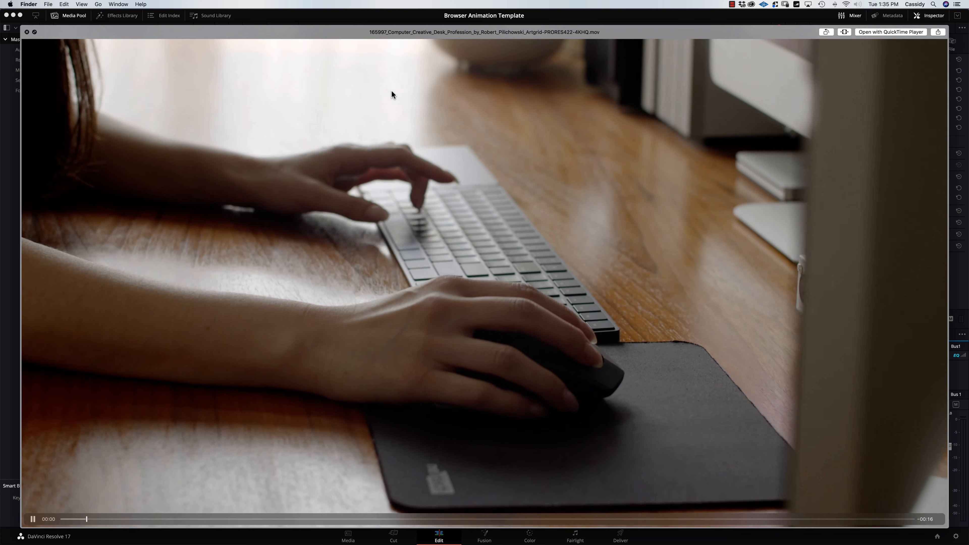
pyautogui.press('Down')
pyautogui.press('Down')
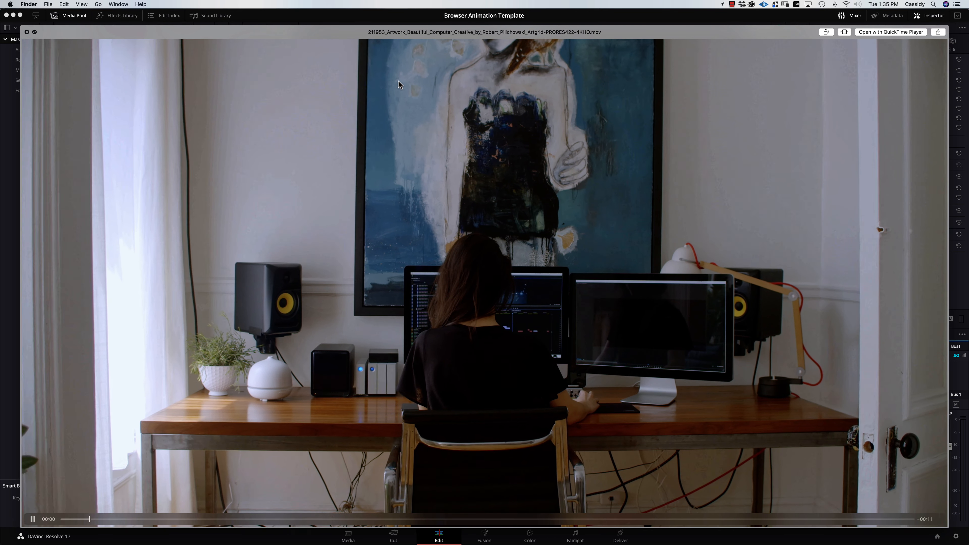
pyautogui.click(26, 32)
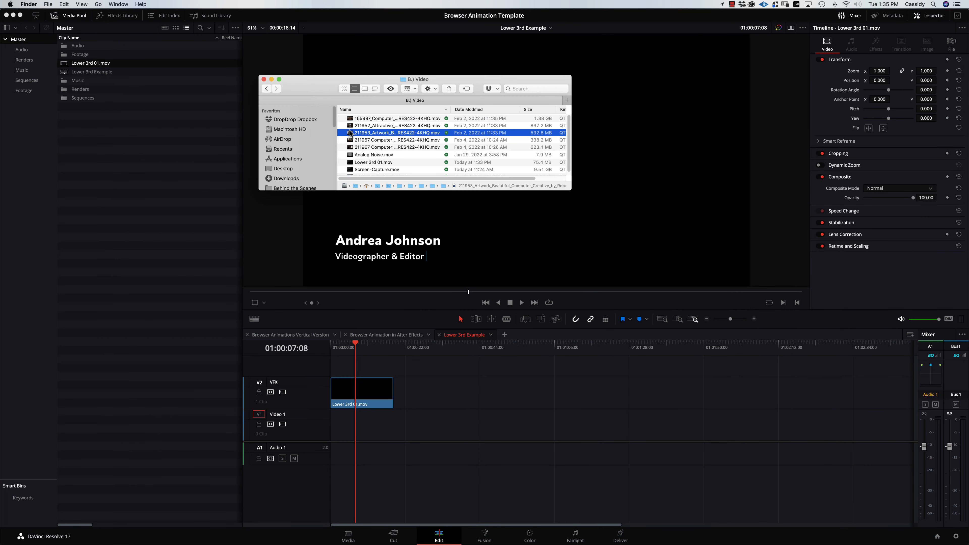
# Import 211953_Artwork…mov into the Media Pool and place it on Video 1 under the lower third.
pyautogui.moveTo(397, 132); pyautogui.dragTo(114, 165)
pyautogui.click(88, 175)
pyautogui.moveTo(73, 46); pyautogui.dragTo(333, 429)
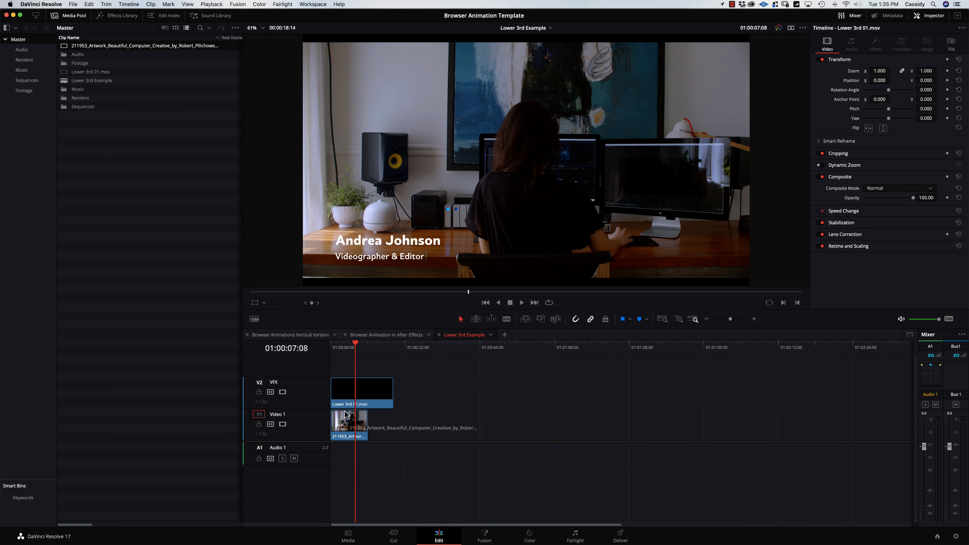
pyautogui.moveTo(355, 344); pyautogui.dragTo(332, 345)
# Play the lower third over the desk footage from the start to review it.
pyautogui.press('space')
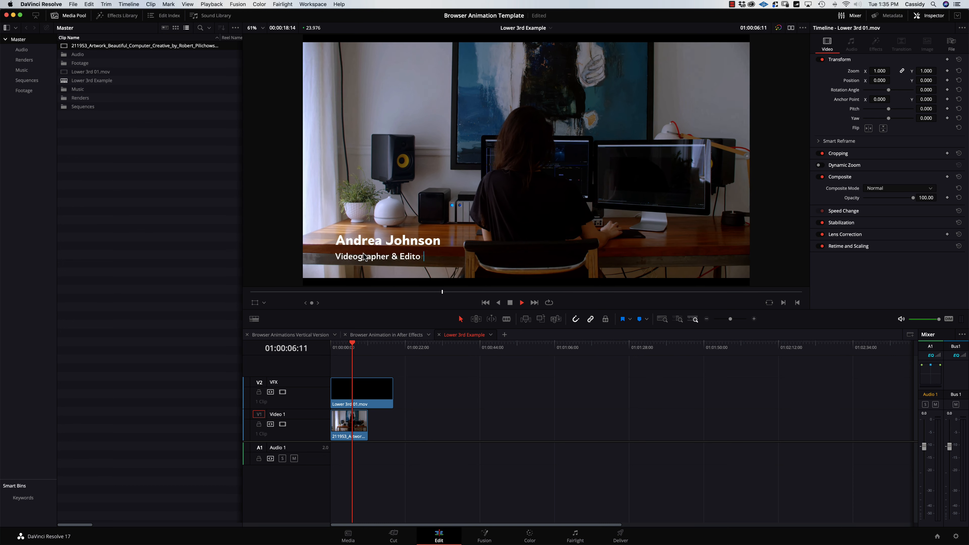
pyautogui.press('Home')
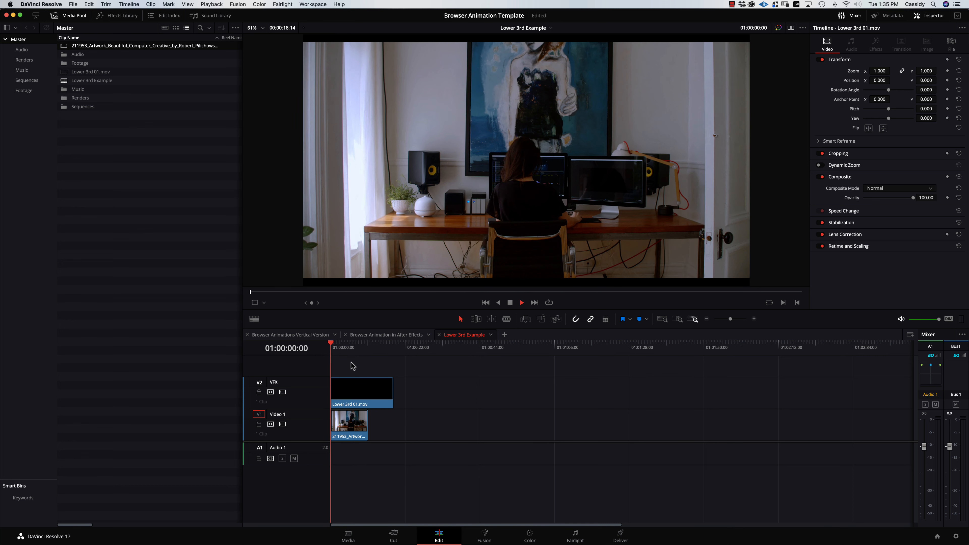
pyautogui.press('space')
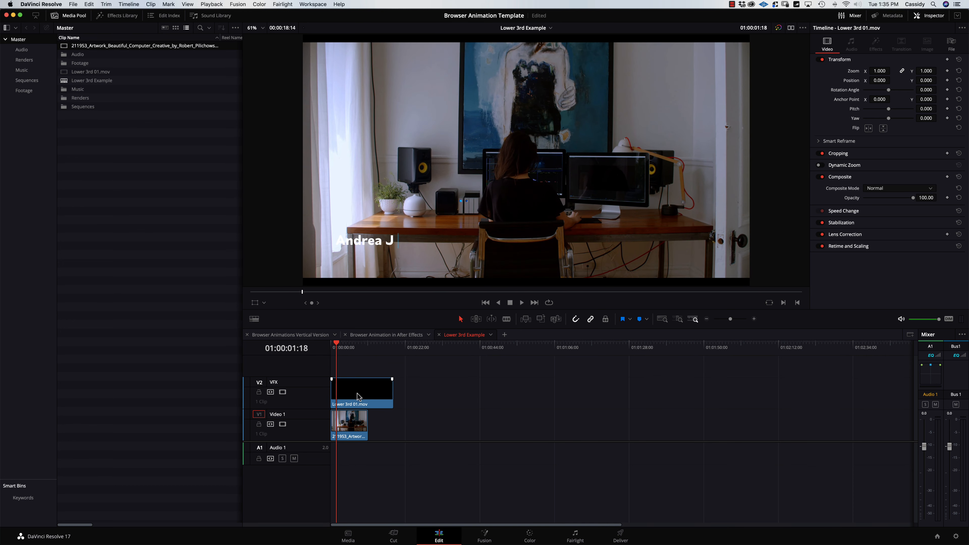
pyautogui.press('Home')
pyautogui.press('space')
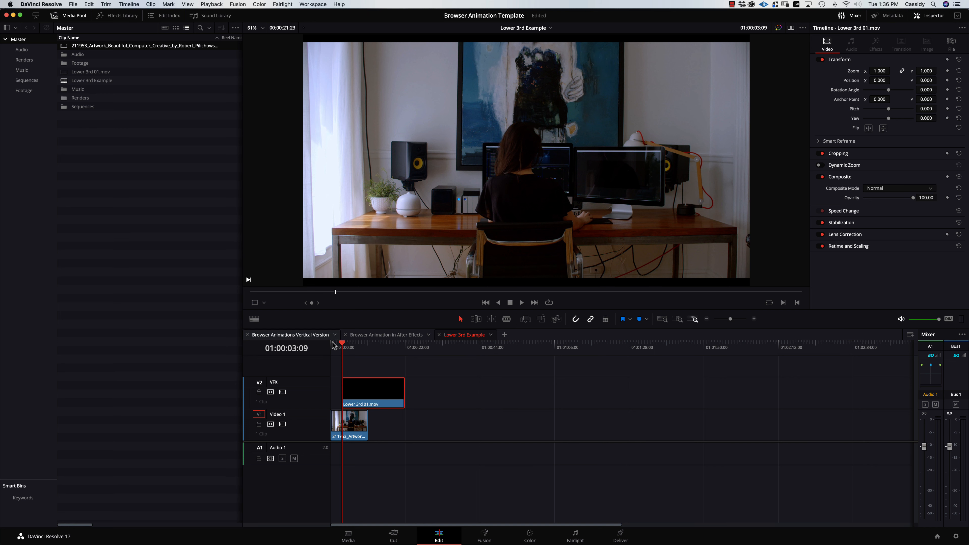
# Return to the Lower 3rd Example timeline, replay it, select the lower third and open the Footage bin.
pyautogui.click(290, 335)
pyautogui.click(463, 335)
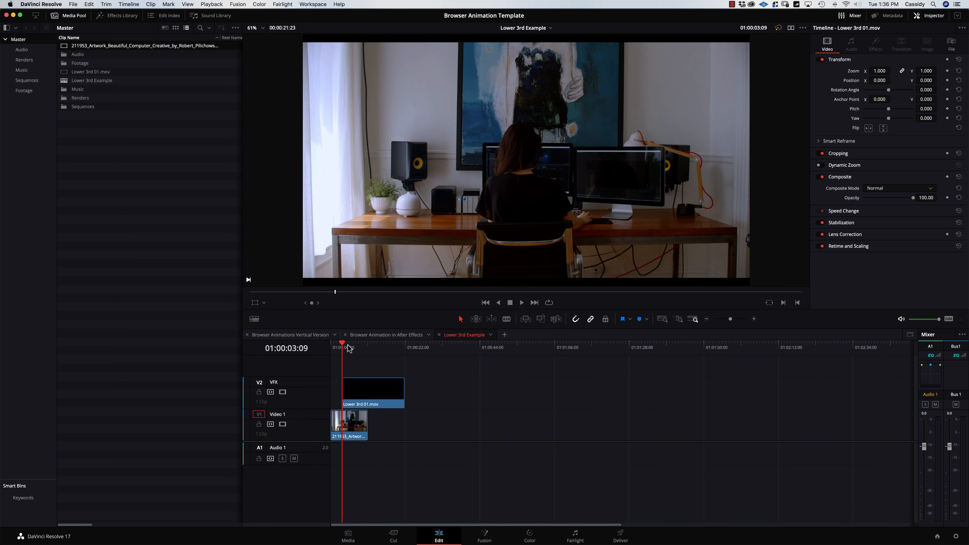
pyautogui.moveTo(343, 344); pyautogui.dragTo(331, 345)
pyautogui.press('space')
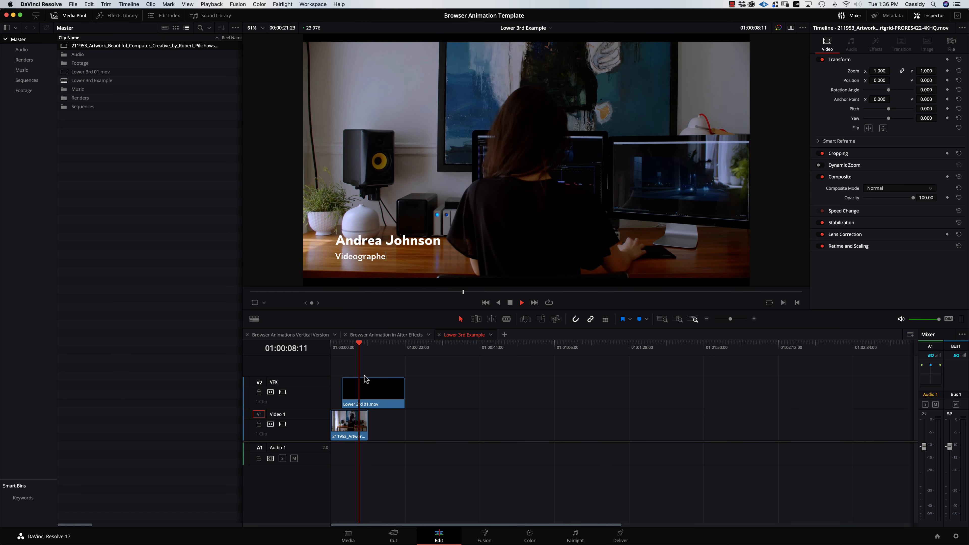
pyautogui.click(365, 380)
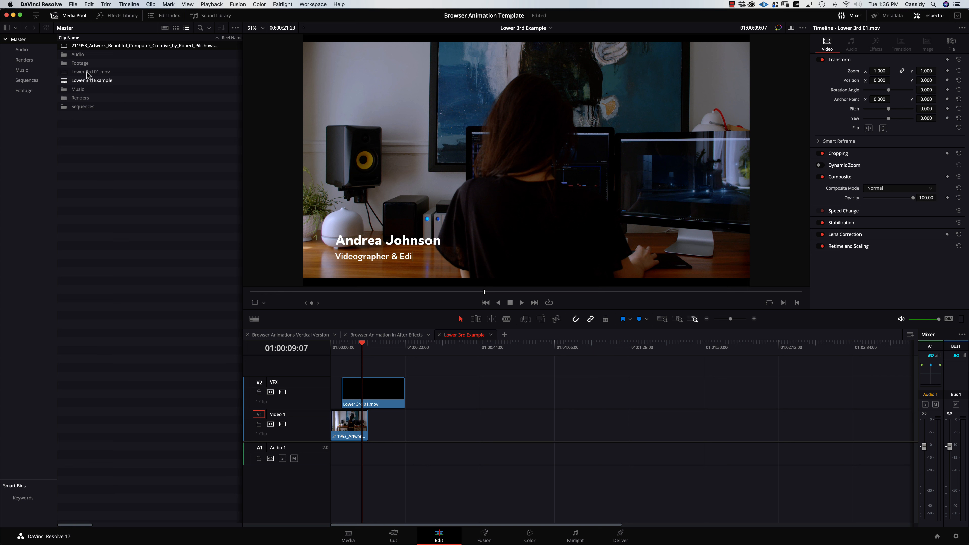
pyautogui.doubleClick(67, 64)
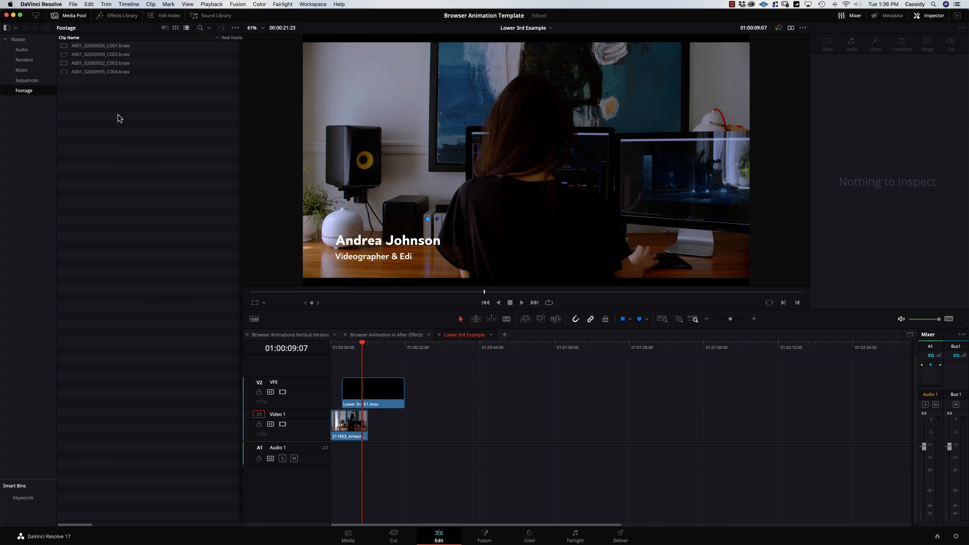
# Mark an out point in A001_02060932_C003, place it on Video 1 after the desk footage, and trim its end.
pyautogui.click(101, 63)
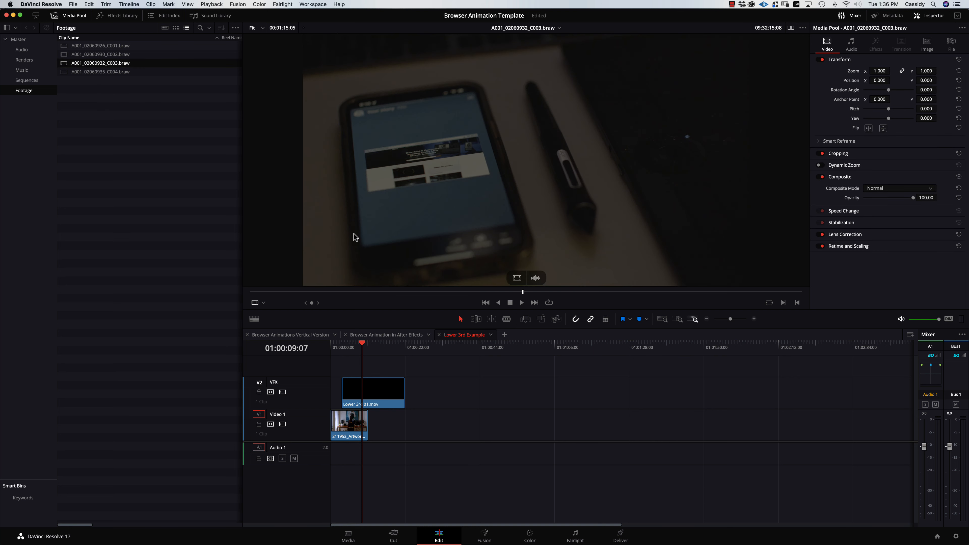
pyautogui.moveTo(308, 292); pyautogui.dragTo(392, 296)
pyautogui.press('o')
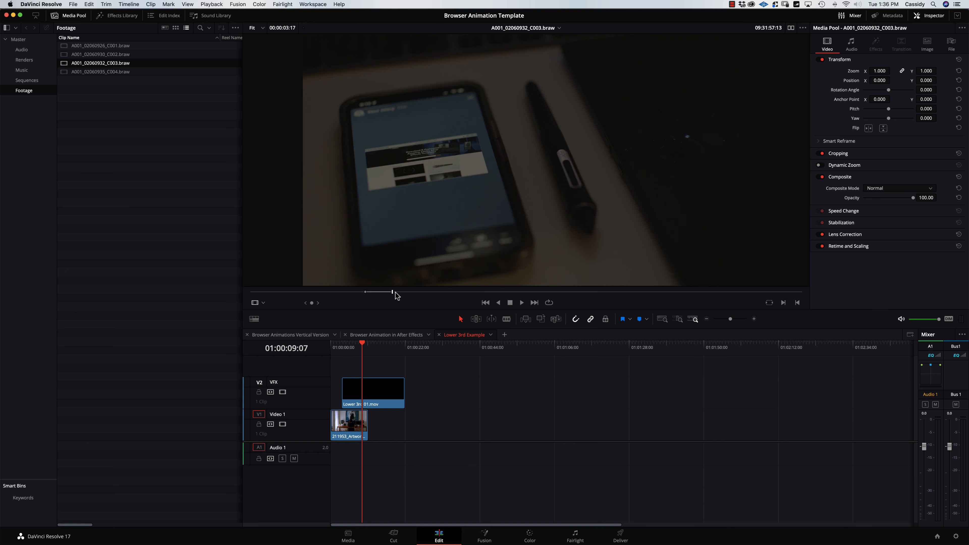
pyautogui.moveTo(518, 278); pyautogui.dragTo(403, 421)
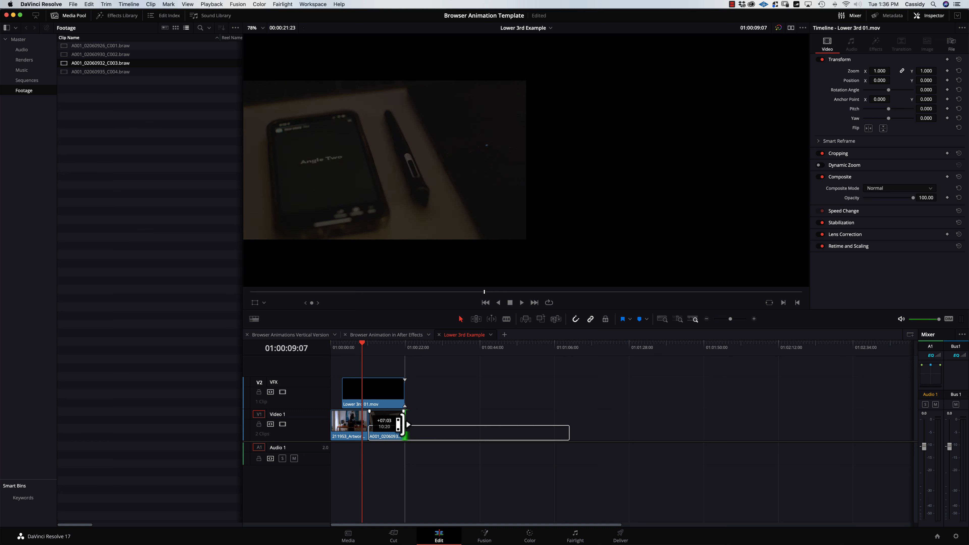
pyautogui.press('space')
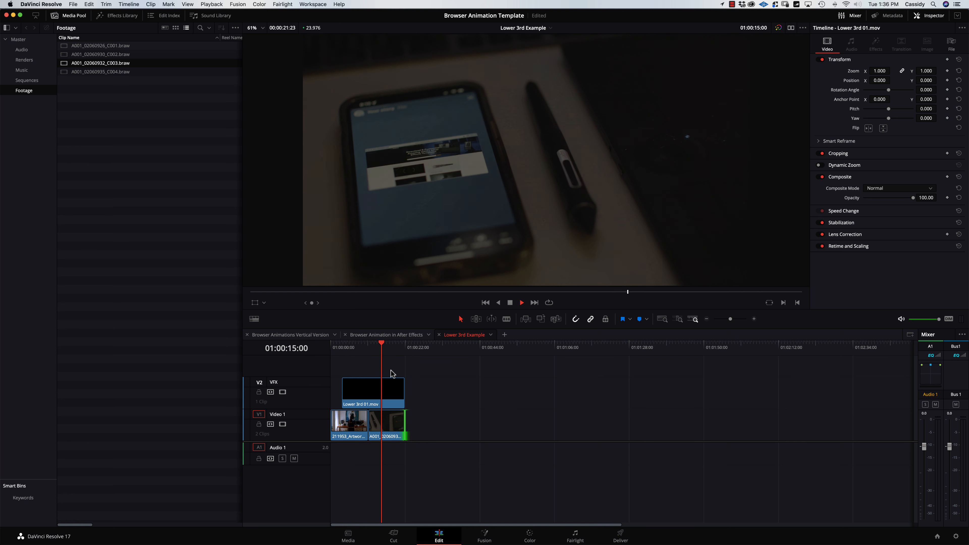
pyautogui.moveTo(405, 422); pyautogui.dragTo(382, 422)
# Slide Lower 3rd 01.mov to start at 01:00:00:00 and select the desk footage clip.
pyautogui.moveTo(364, 349); pyautogui.dragTo(344, 353)
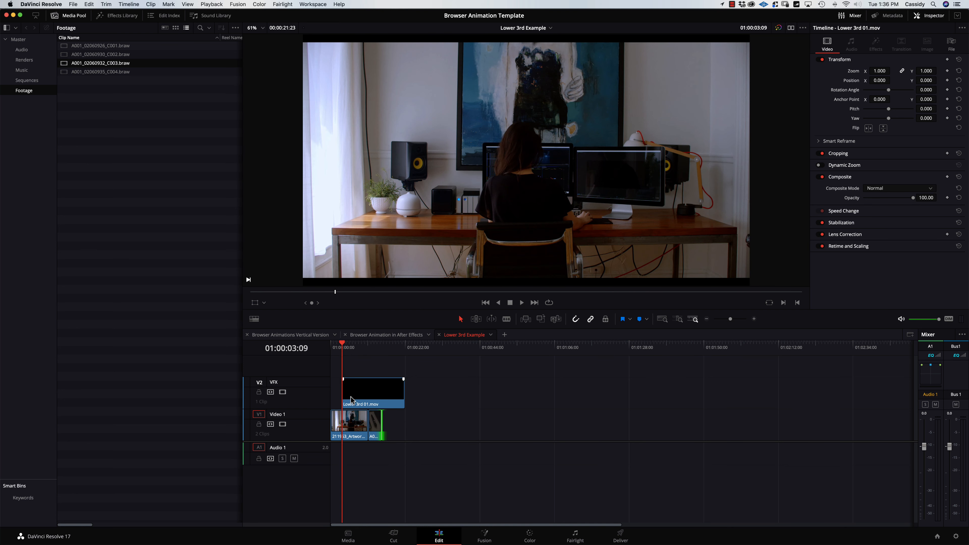
pyautogui.moveTo(354, 400); pyautogui.dragTo(344, 400)
pyautogui.moveTo(343, 352)
pyautogui.mouseDown()
pyautogui.moveTo(327, 354)
pyautogui.moveTo(335, 359)
pyautogui.mouseUp()
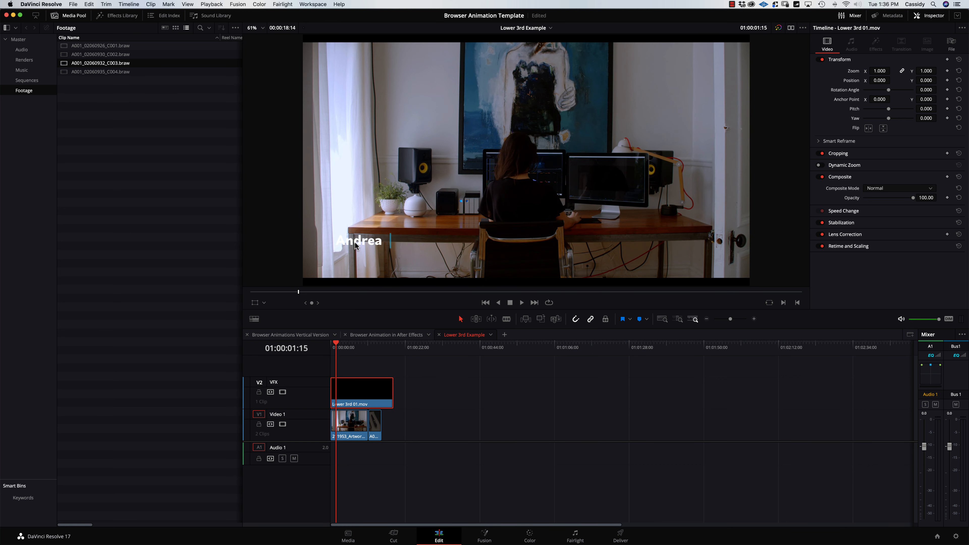
pyautogui.click(345, 434)
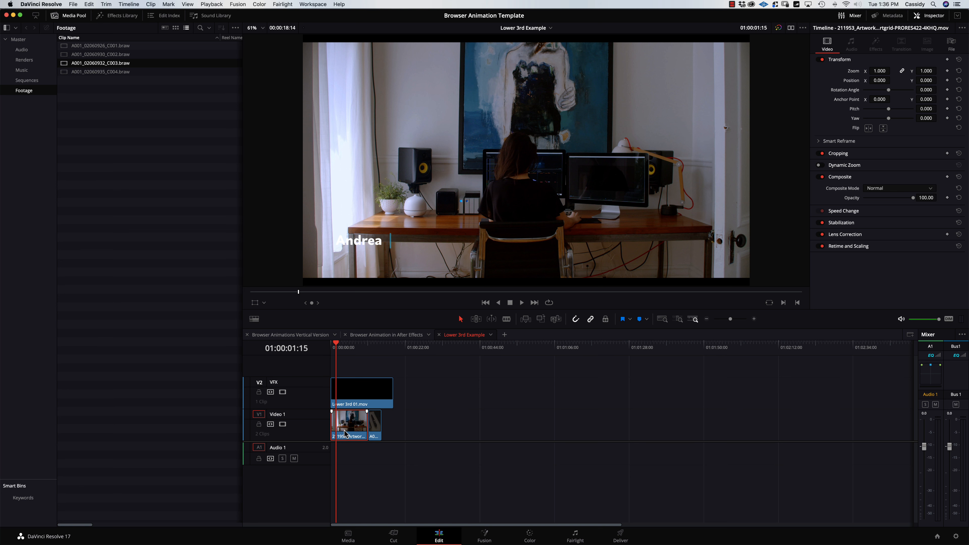
pyautogui.click(529, 536)
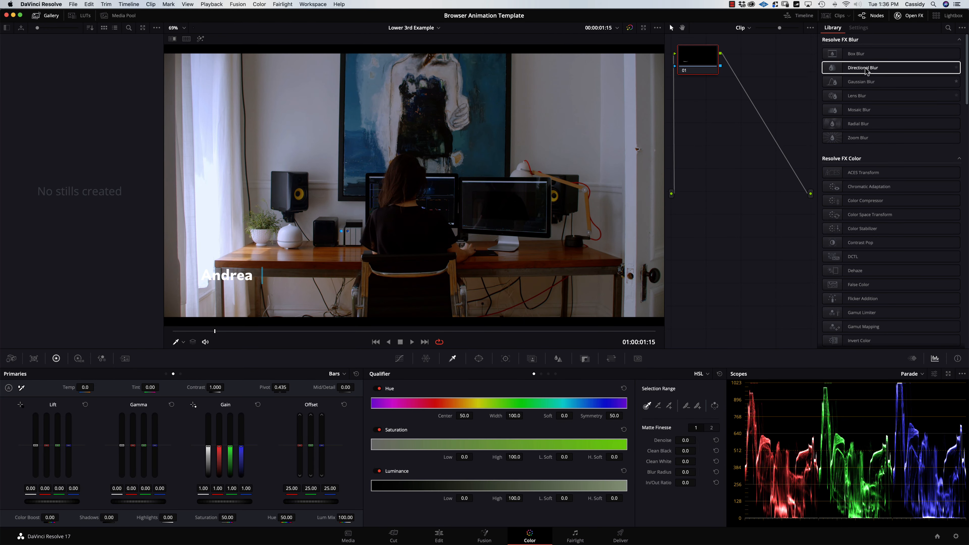
# Tidy the Color page layout and select desk footage clip 01 for grading.
pyautogui.click(913, 16)
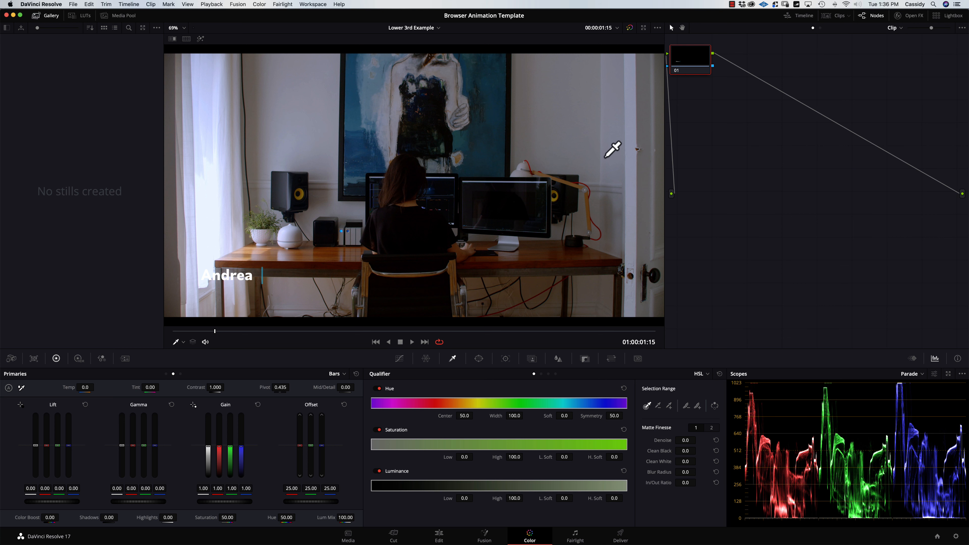
pyautogui.click(839, 16)
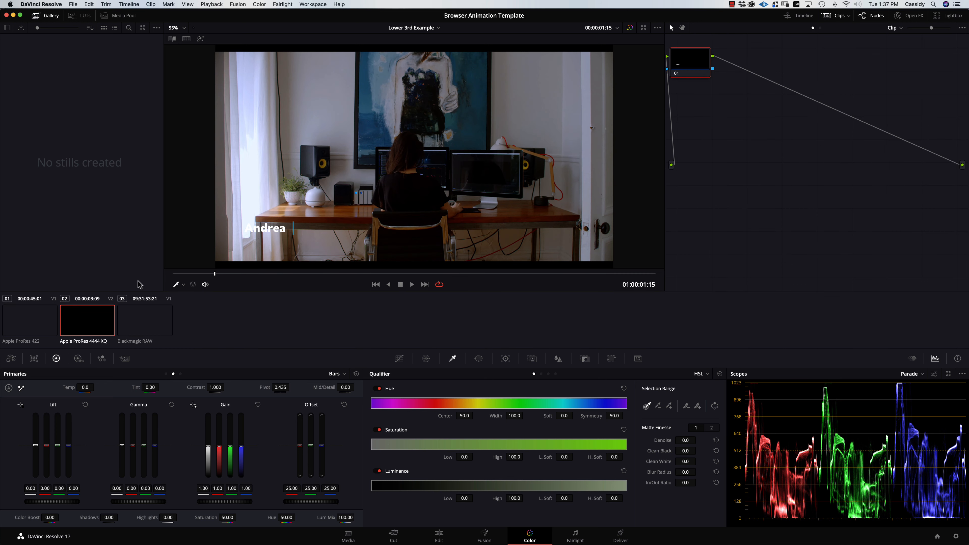
pyautogui.click(27, 327)
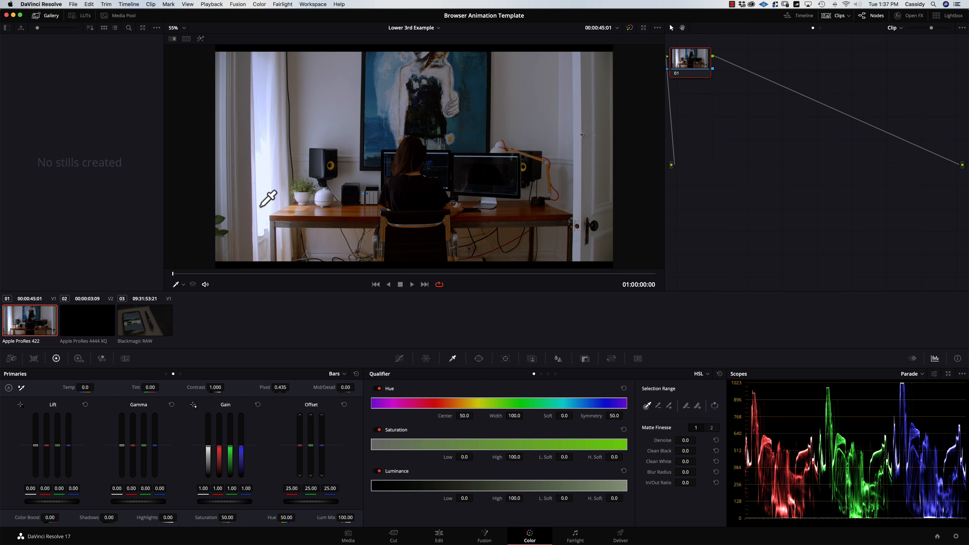
pyautogui.click(93, 326)
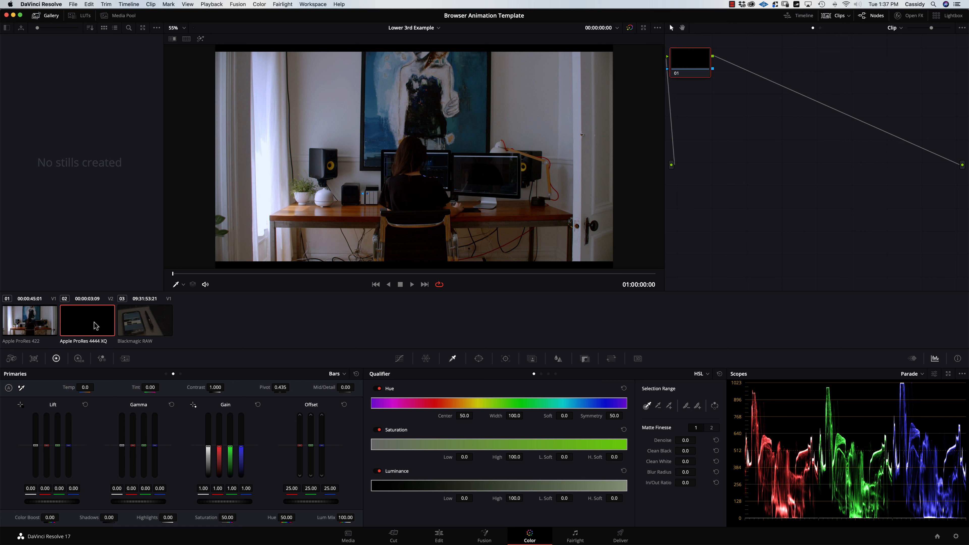
pyautogui.click(33, 327)
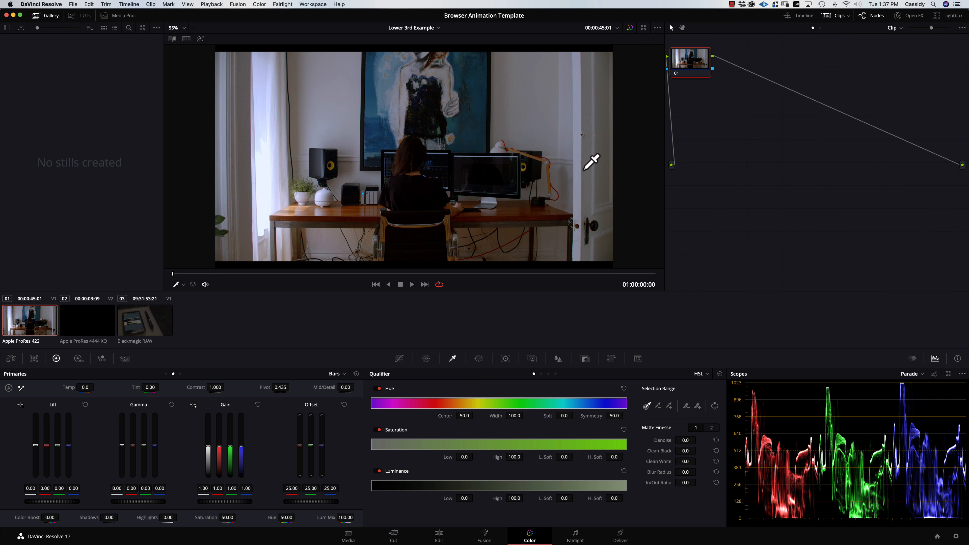
# Add a serial node and pull down the Curves white point to darken the footage.
pyautogui.hotkey('alt', 's')
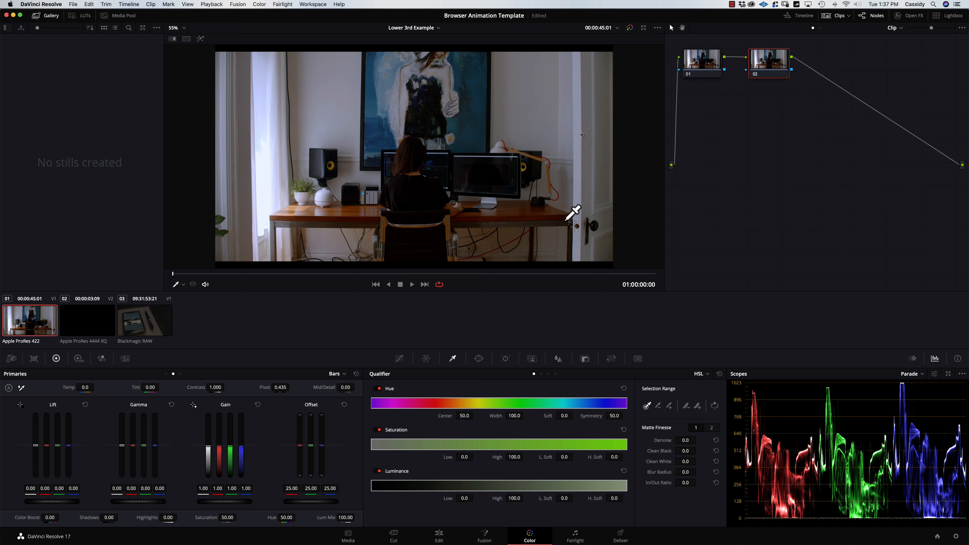
pyautogui.moveTo(178, 274); pyautogui.dragTo(263, 274)
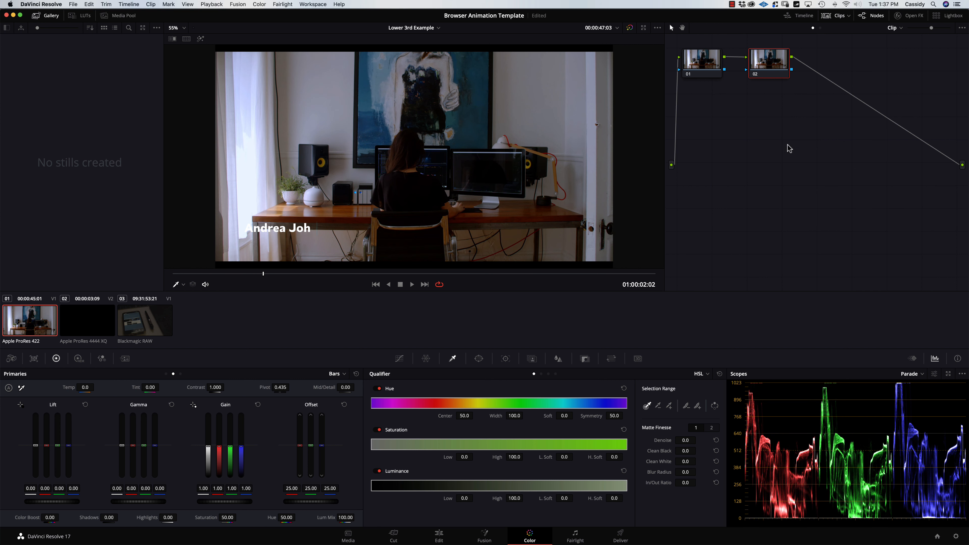
pyautogui.click(400, 359)
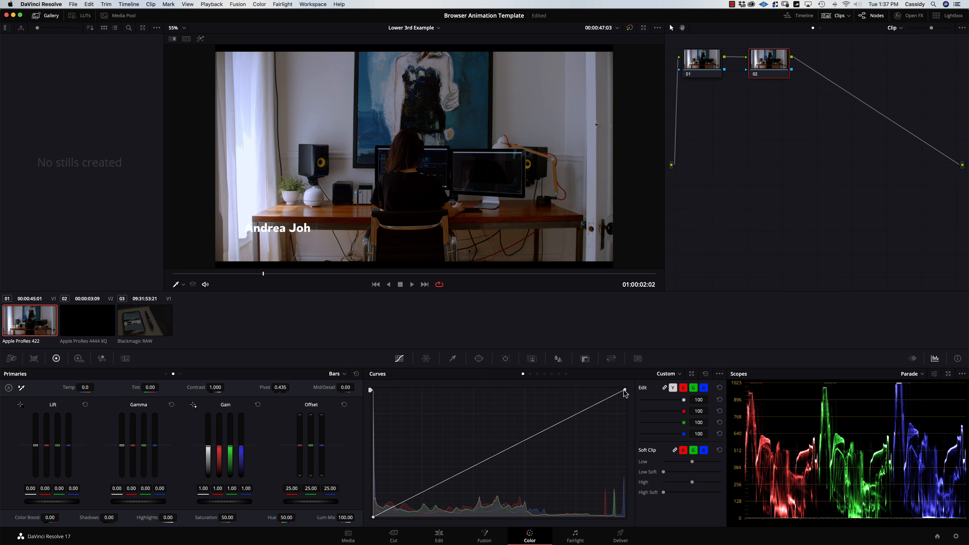
pyautogui.moveTo(625, 392); pyautogui.dragTo(640, 445)
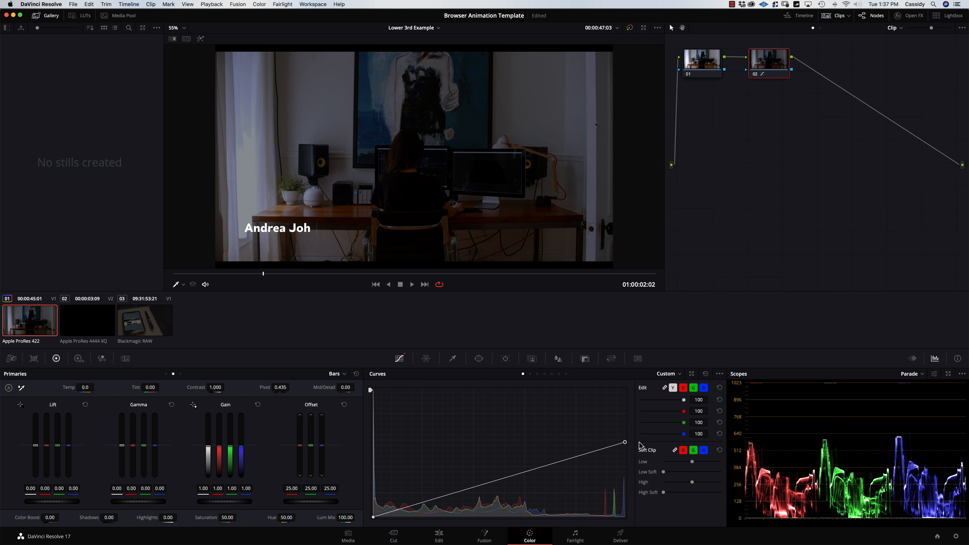
# Add a Circle window stretched into a soft oval over the name title, then add another serial node.
pyautogui.click(478, 360)
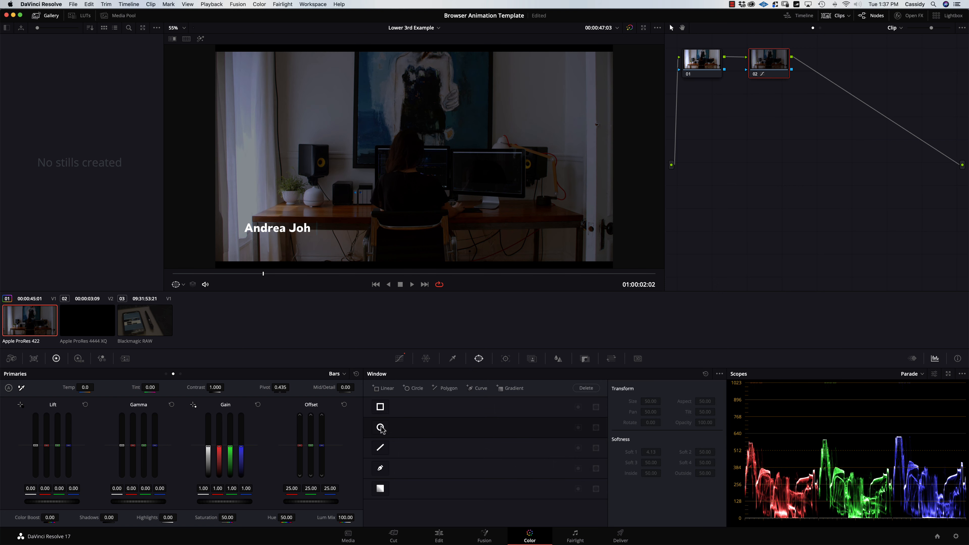
pyautogui.click(380, 428)
pyautogui.moveTo(446, 177); pyautogui.dragTo(384, 244)
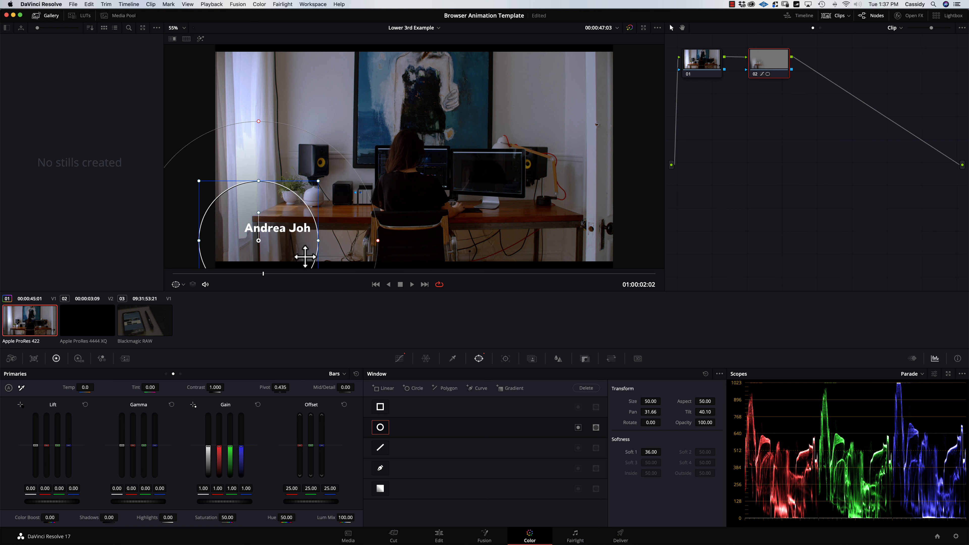
pyautogui.moveTo(305, 256); pyautogui.dragTo(288, 244)
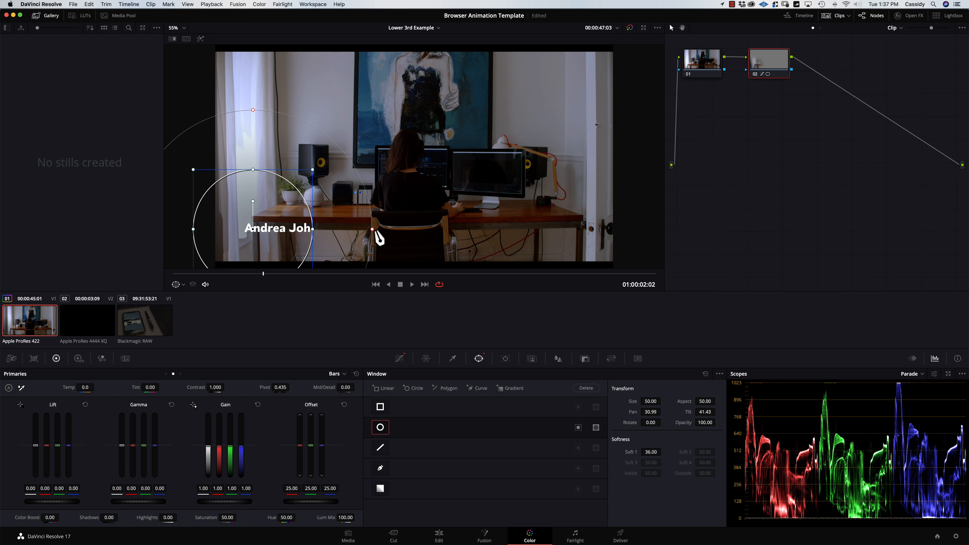
pyautogui.moveTo(313, 229); pyautogui.dragTo(362, 229)
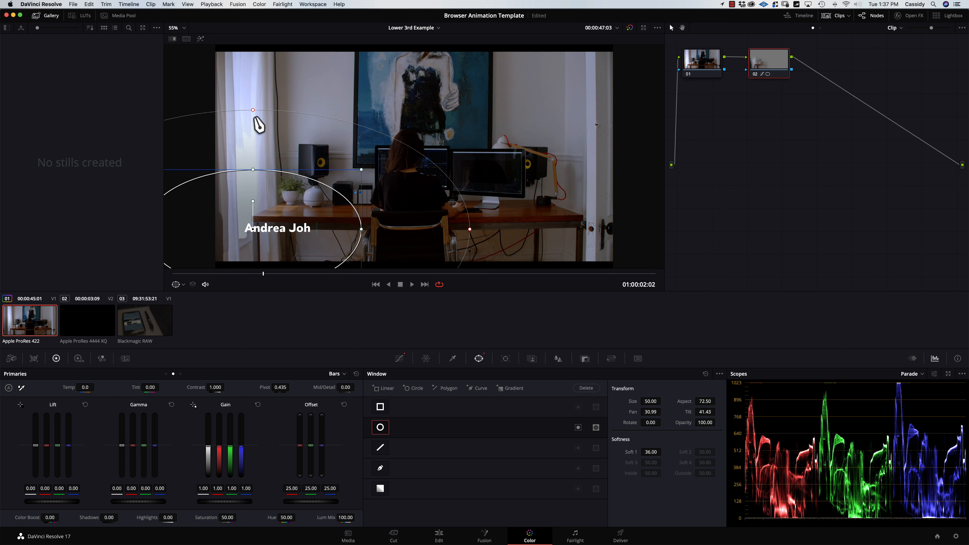
pyautogui.moveTo(254, 119); pyautogui.dragTo(253, 186)
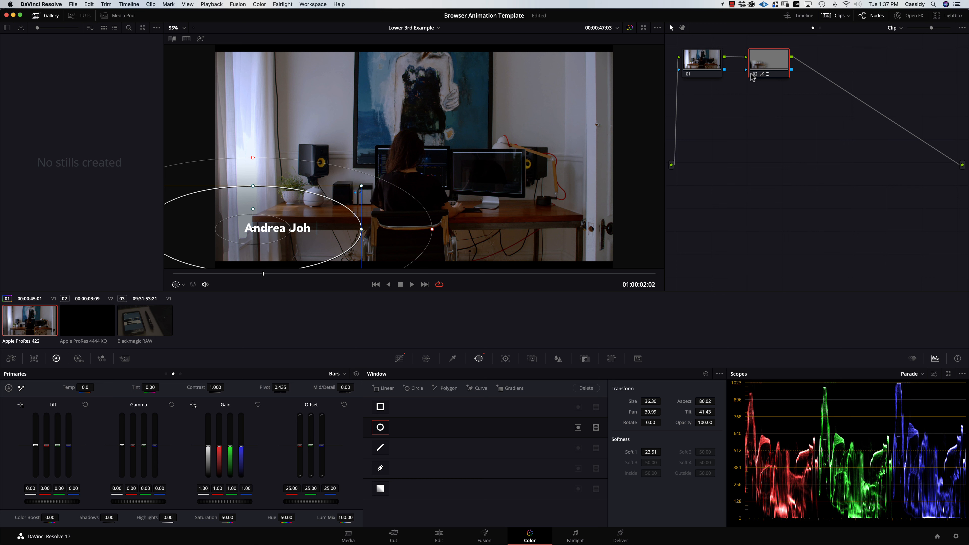
pyautogui.hotkey('alt', 's')
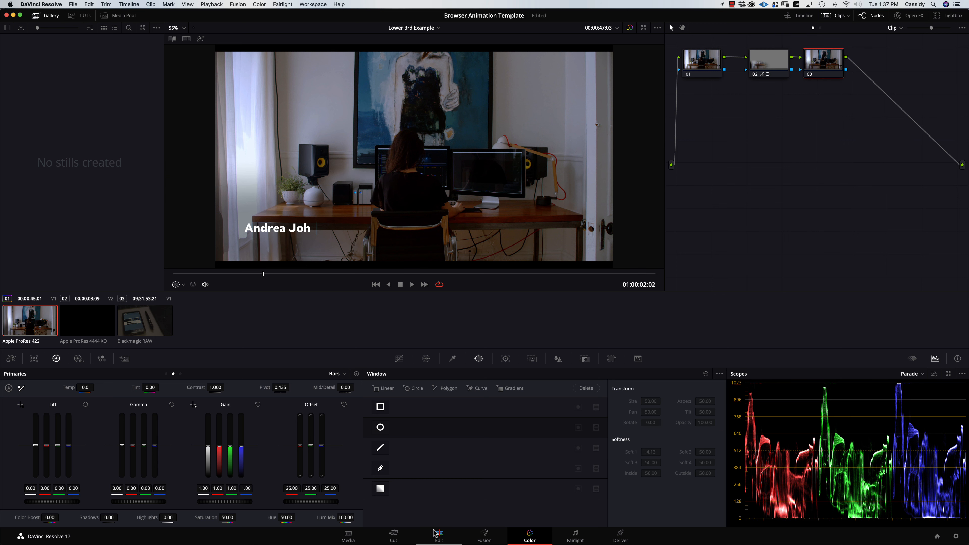
# On the Edit page, play from the start to review the 'Videographer & Editor' lower third.
pyautogui.click(439, 536)
pyautogui.click(332, 347)
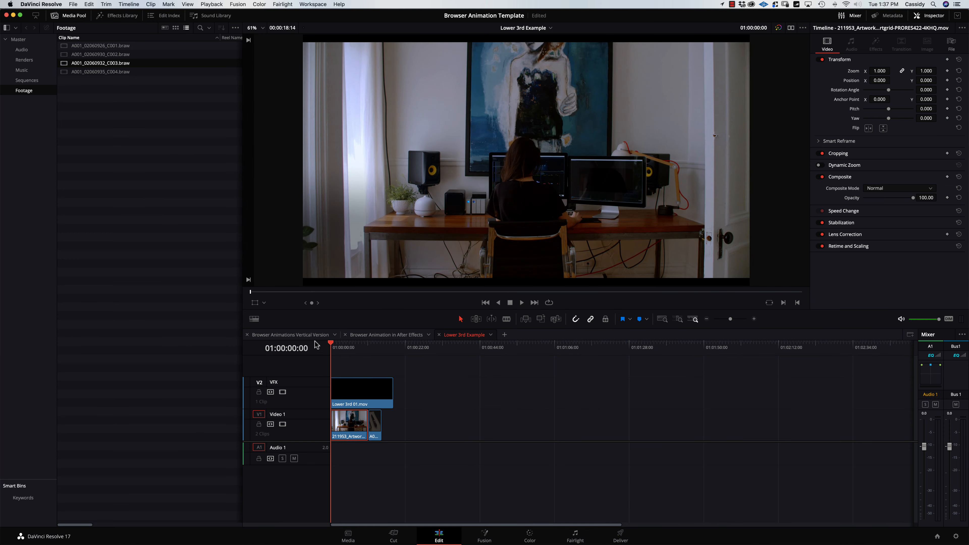
pyautogui.press('space')
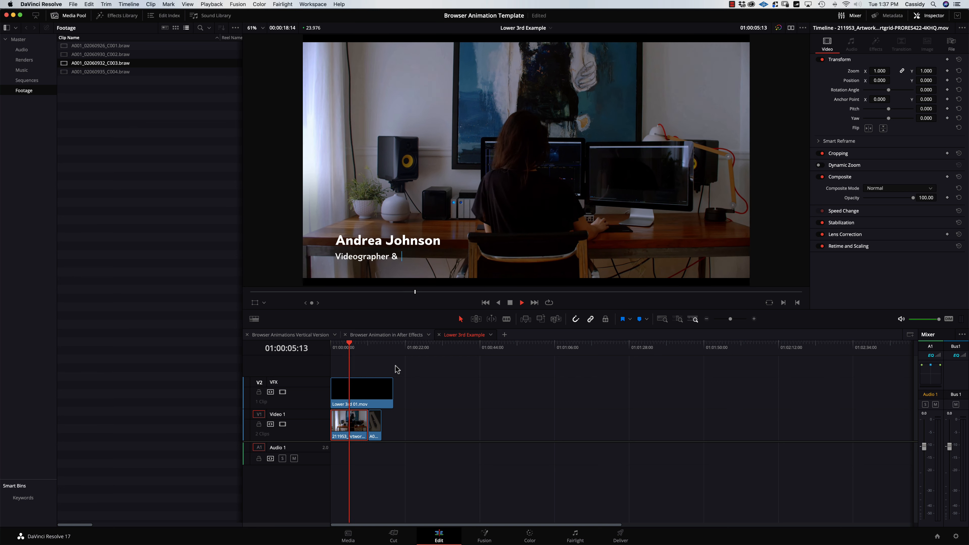
pyautogui.press('space')
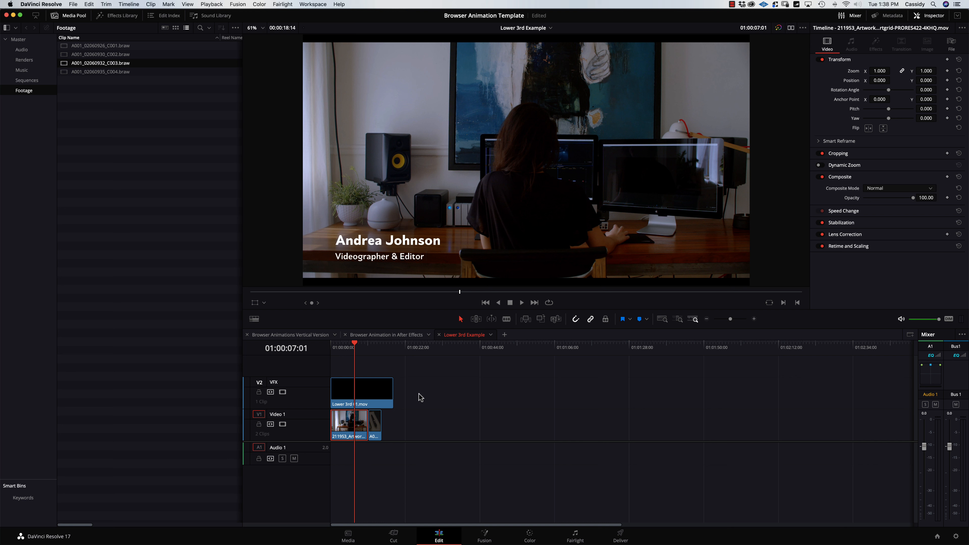
pyautogui.click(467, 391)
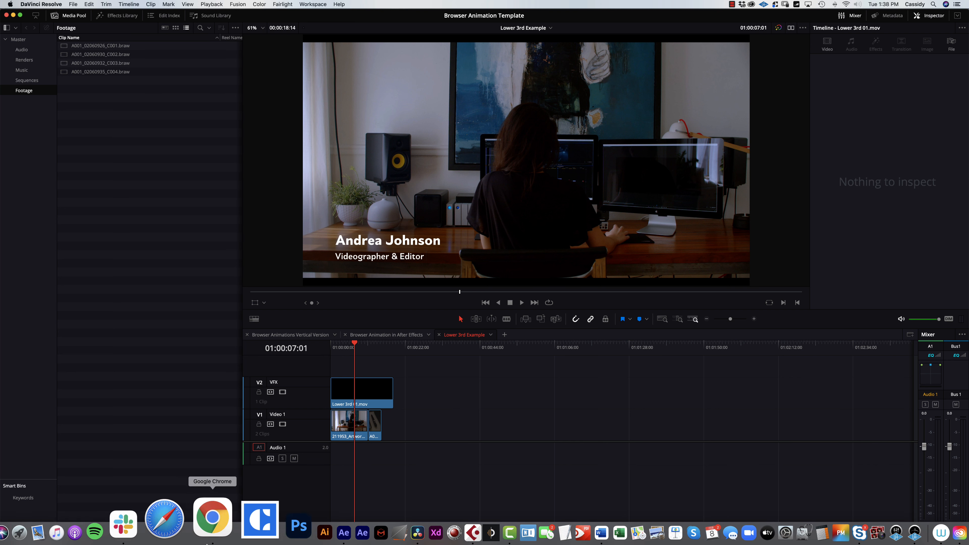
# Import the Keyboard Typing and Mouse Clicking wav from 02 Assets > SFX and place it on Audio 1.
pyautogui.click(43, 516)
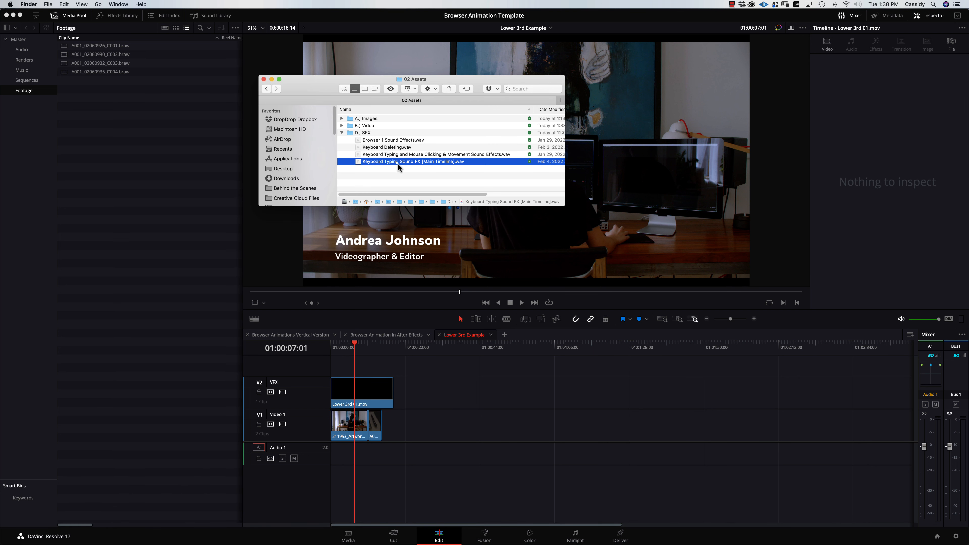
pyautogui.click(413, 155)
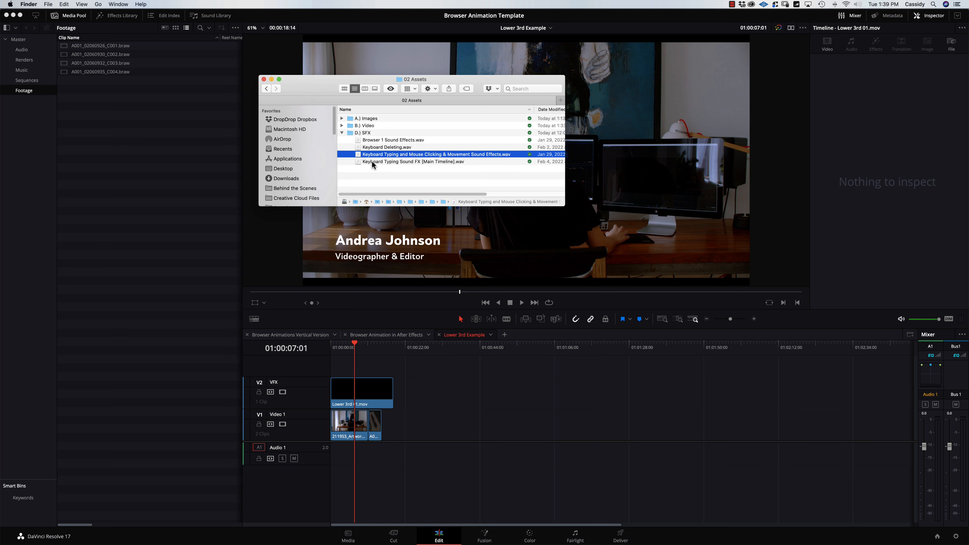
pyautogui.moveTo(359, 153); pyautogui.dragTo(26, 53)
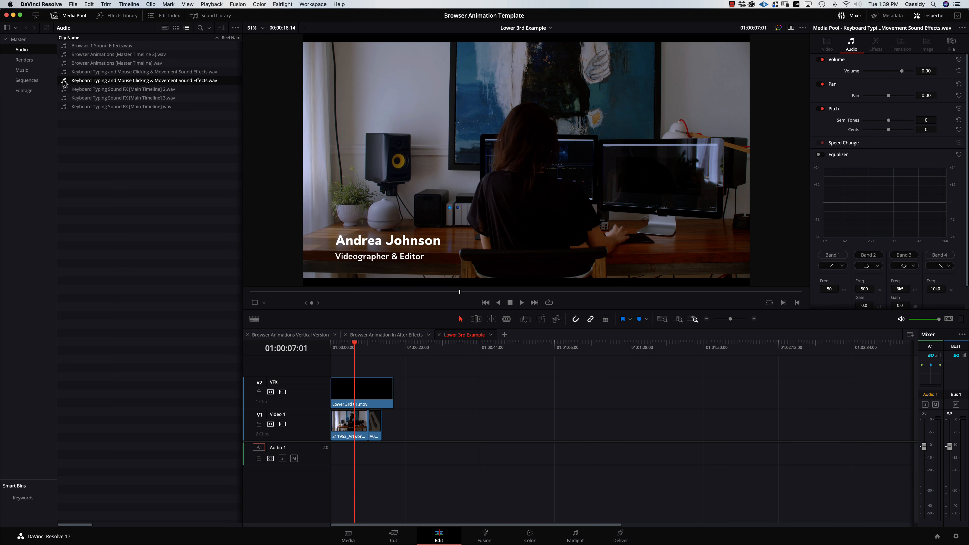
pyautogui.moveTo(64, 83); pyautogui.dragTo(334, 459)
# Enlarge Audio 1, zoom in, and trim the start of the typing sound, then play to check.
pyautogui.moveTo(306, 477); pyautogui.dragTo(319, 486)
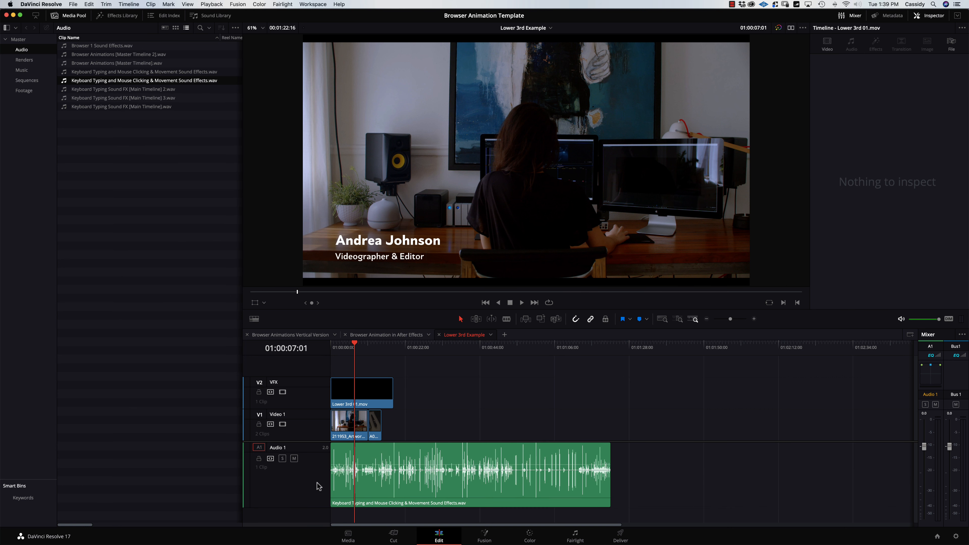
pyautogui.click(332, 348)
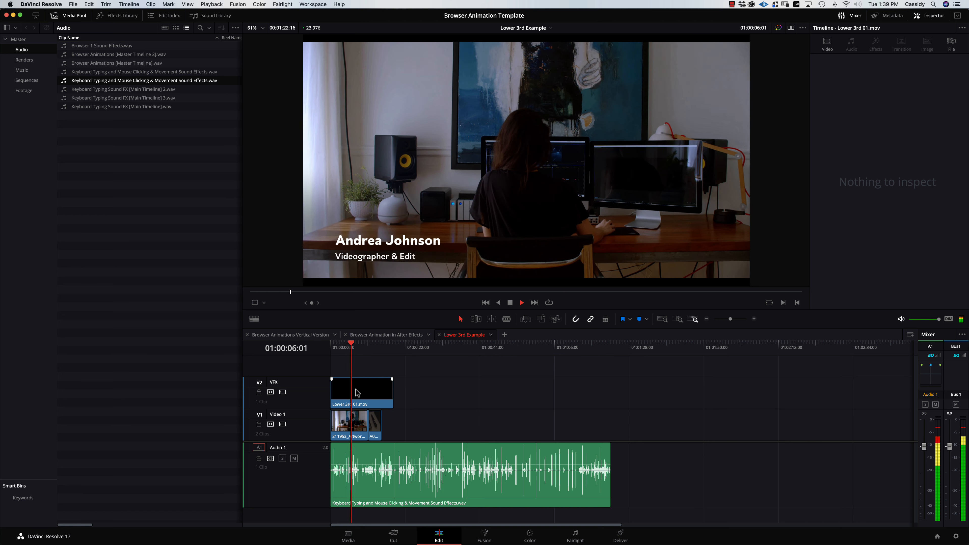
pyautogui.click(352, 480)
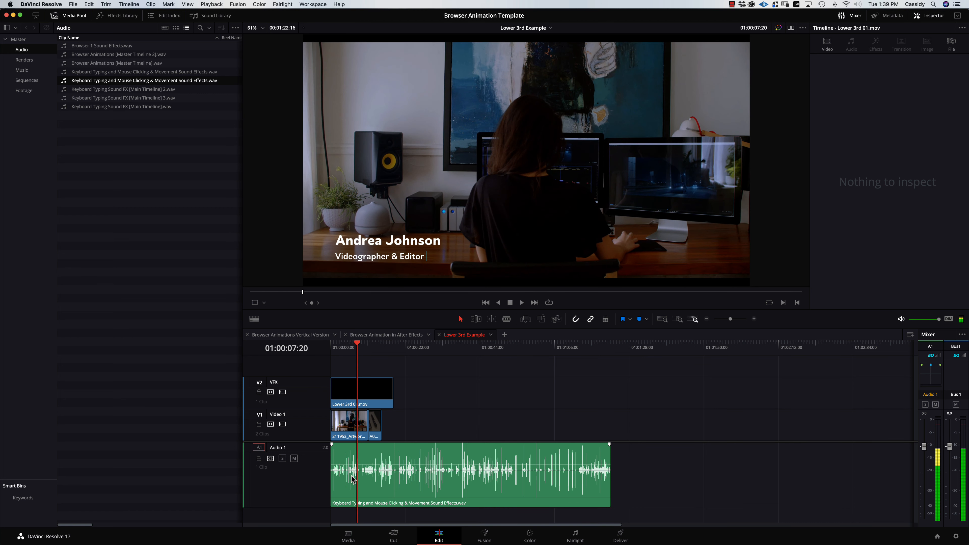
pyautogui.press('super+equal')
pyautogui.press('super+equal')
pyautogui.press('super+equal')
pyautogui.moveTo(336, 479); pyautogui.dragTo(586, 478)
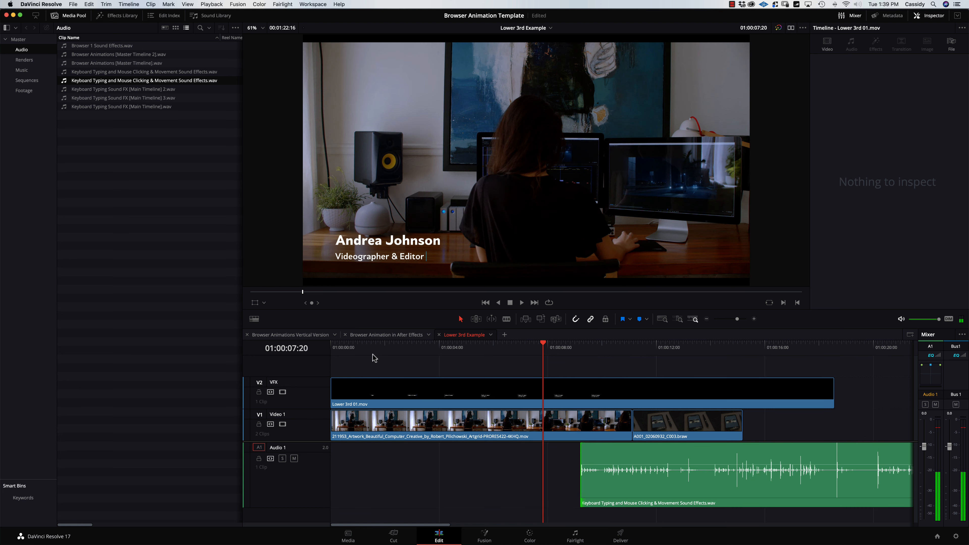
pyautogui.press('Home')
pyautogui.press('space')
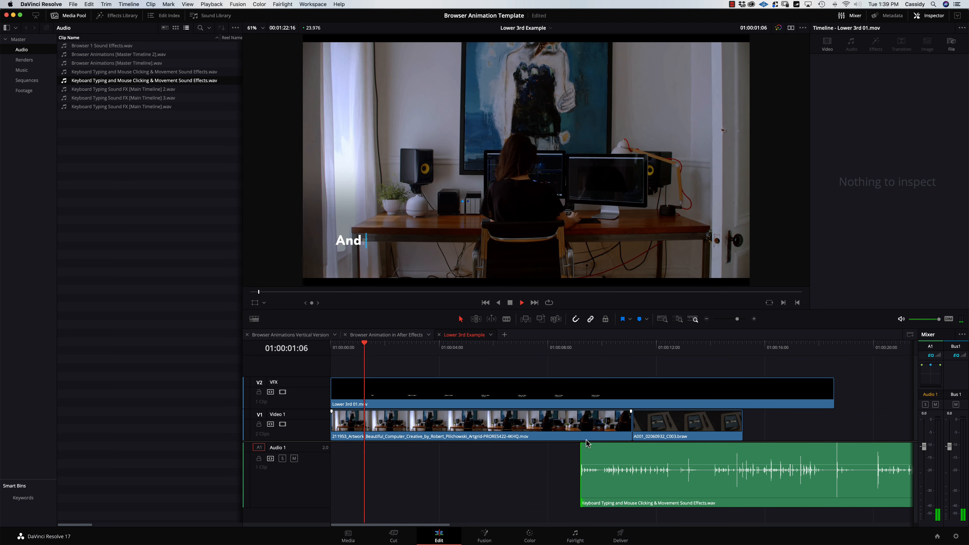
pyautogui.press('space')
# Re-trim the typing sound so it begins exactly as the name starts typing.
pyautogui.moveTo(581, 477); pyautogui.dragTo(393, 476)
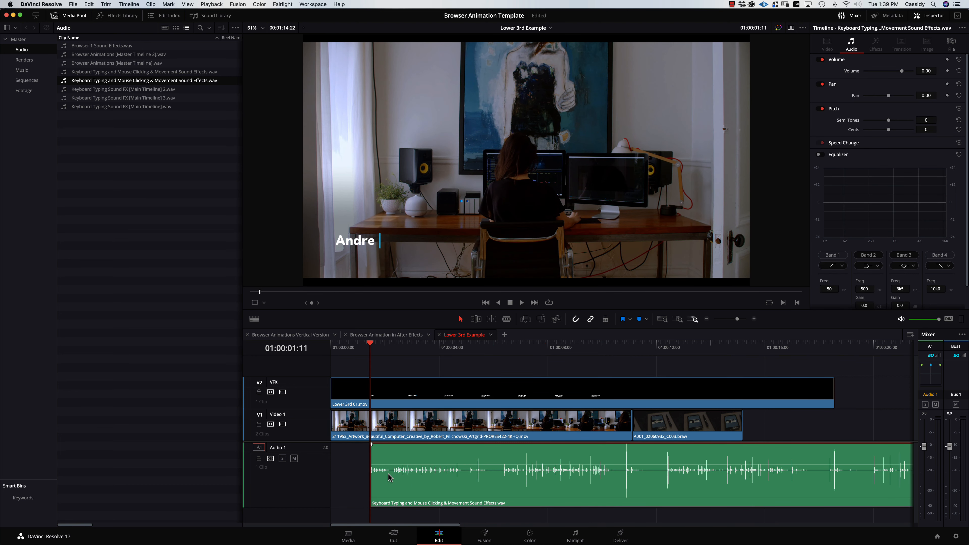
pyautogui.press('Left')
pyautogui.press('Left')
pyautogui.press('Left')
pyautogui.press('Left')
pyautogui.press('Left')
pyautogui.press('Left')
pyautogui.press('Left')
pyautogui.press('Left')
pyautogui.press('Left')
pyautogui.press('Left')
pyautogui.press('Left')
pyautogui.press('Left')
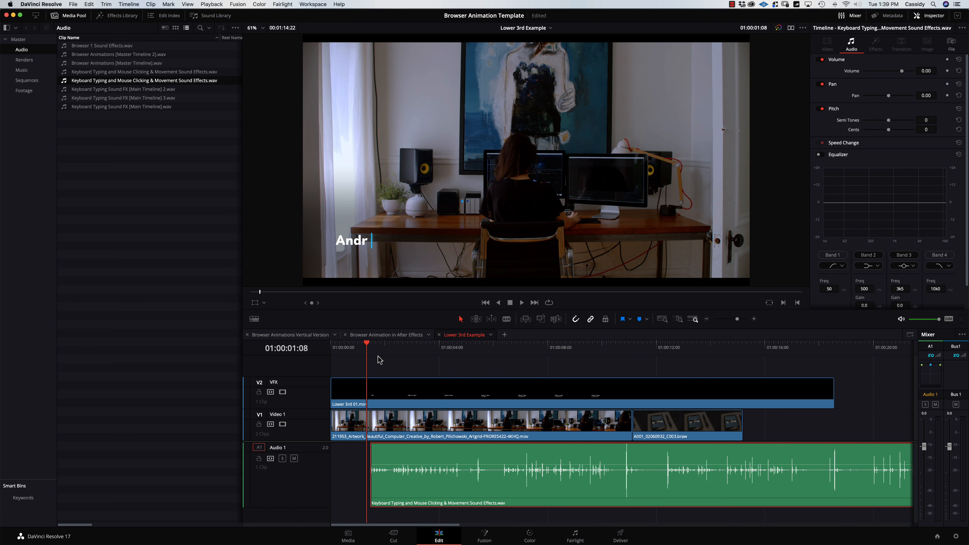
pyautogui.press('Left')
pyautogui.press('Left')
pyautogui.press('Left')
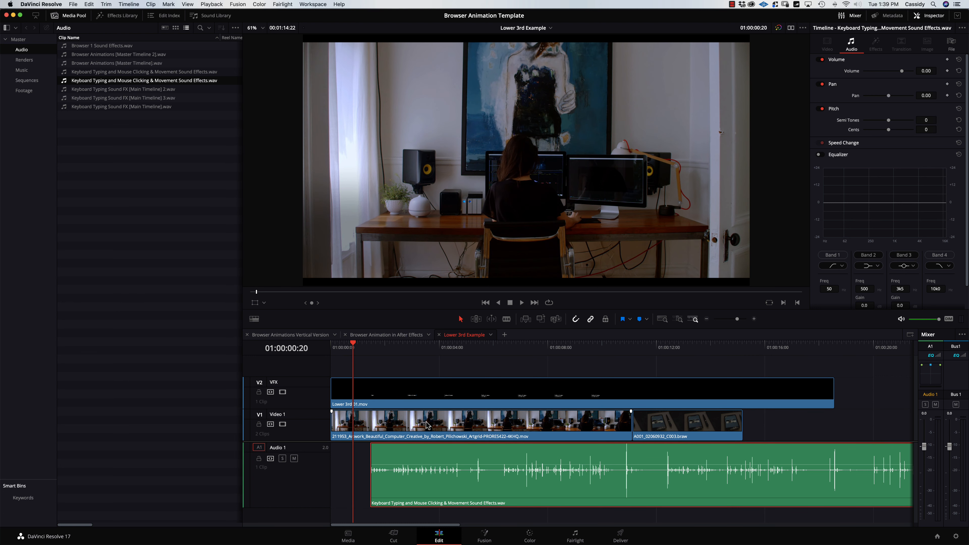
pyautogui.moveTo(390, 485); pyautogui.dragTo(366, 458)
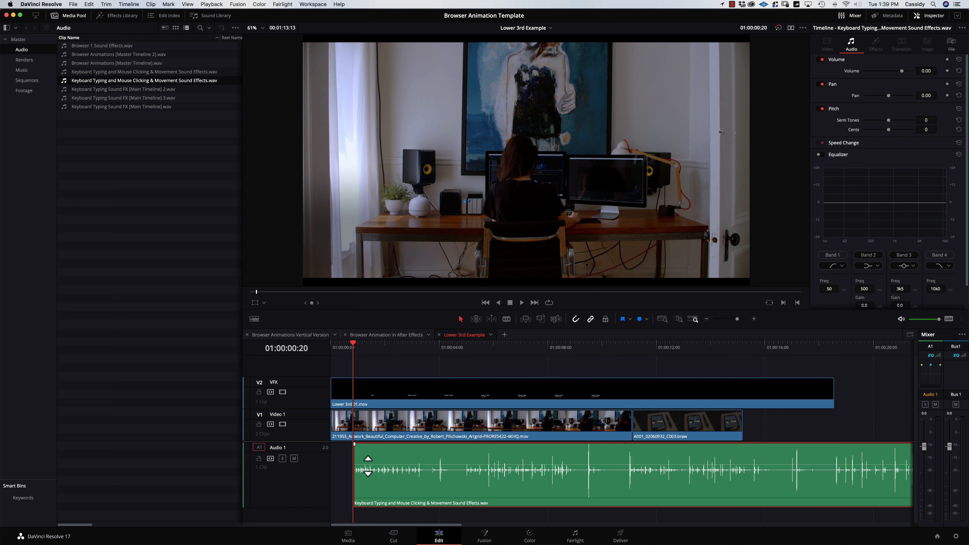
pyautogui.press('space')
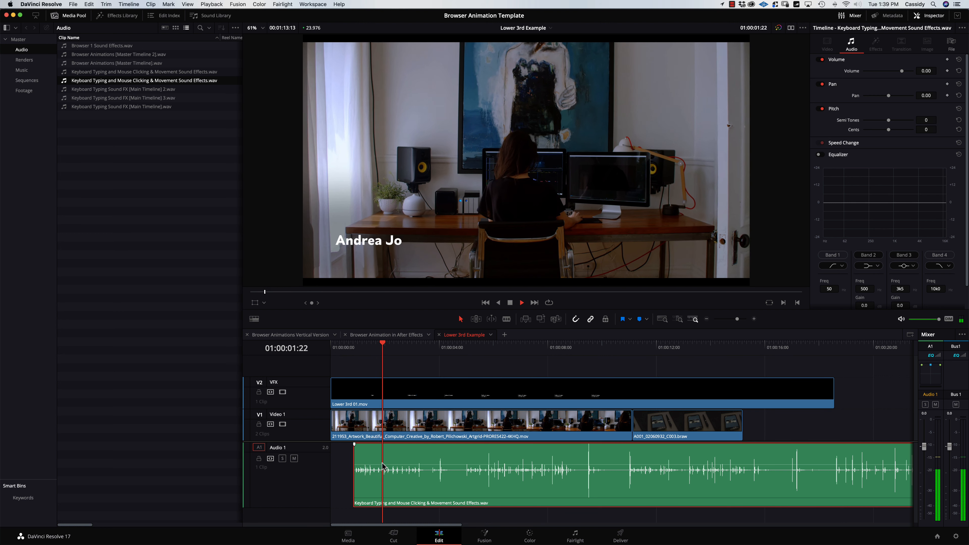
pyautogui.press('space')
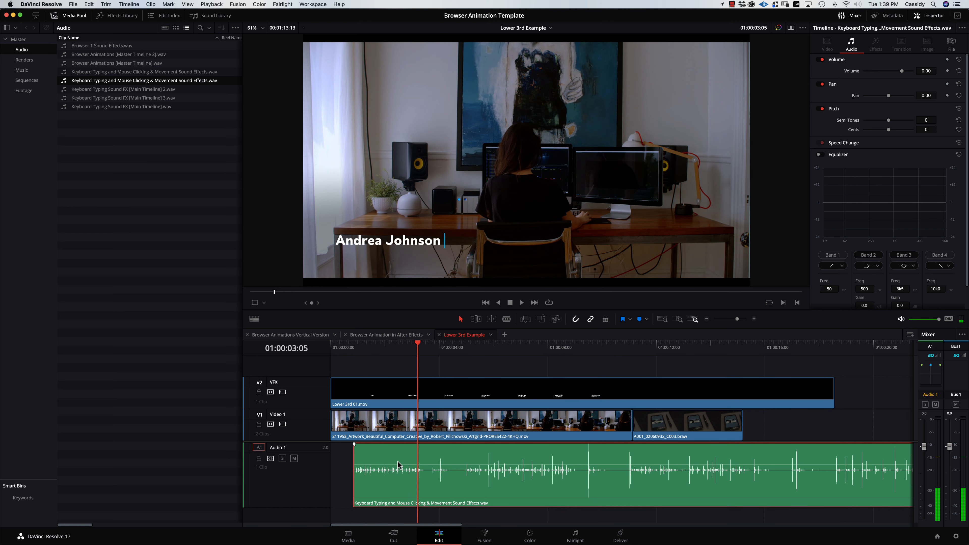
# Blade-cut the typing sound at 01:00:02:17, where the name finishes typing.
pyautogui.press('Left')
pyautogui.press('Left')
pyautogui.press('Left')
pyautogui.press('Left')
pyautogui.press('Left')
pyautogui.press('Left')
pyautogui.press('Left')
pyautogui.press('Left')
pyautogui.press('Left')
pyautogui.press('Left')
pyautogui.press('Left')
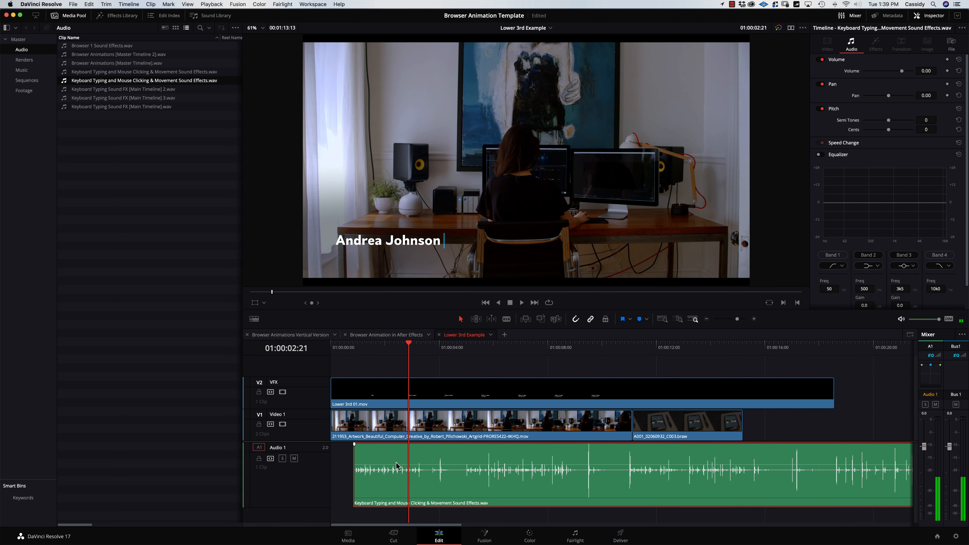
pyautogui.press('Left')
pyautogui.press('Left')
pyautogui.press('Left')
pyautogui.press('Right')
pyautogui.press('Right')
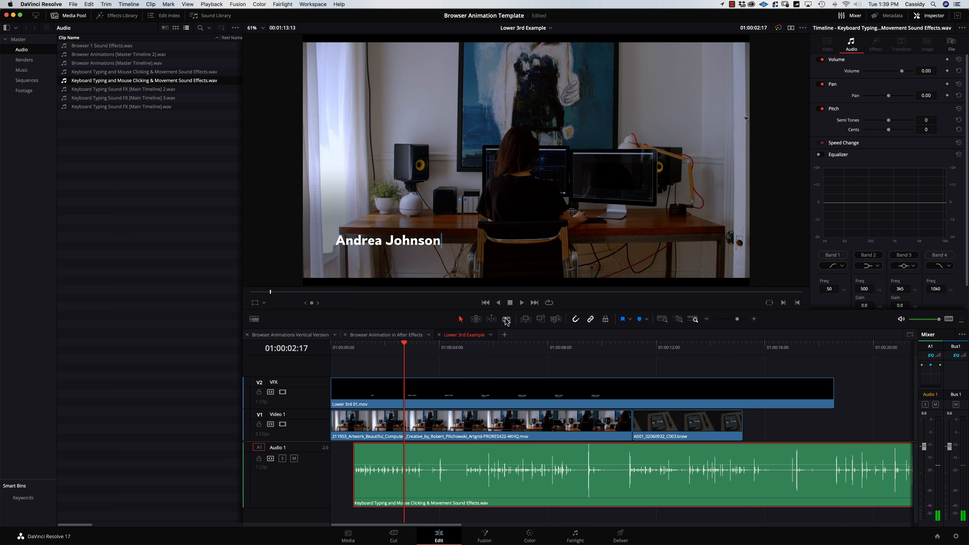
pyautogui.click(506, 320)
pyautogui.click(407, 461)
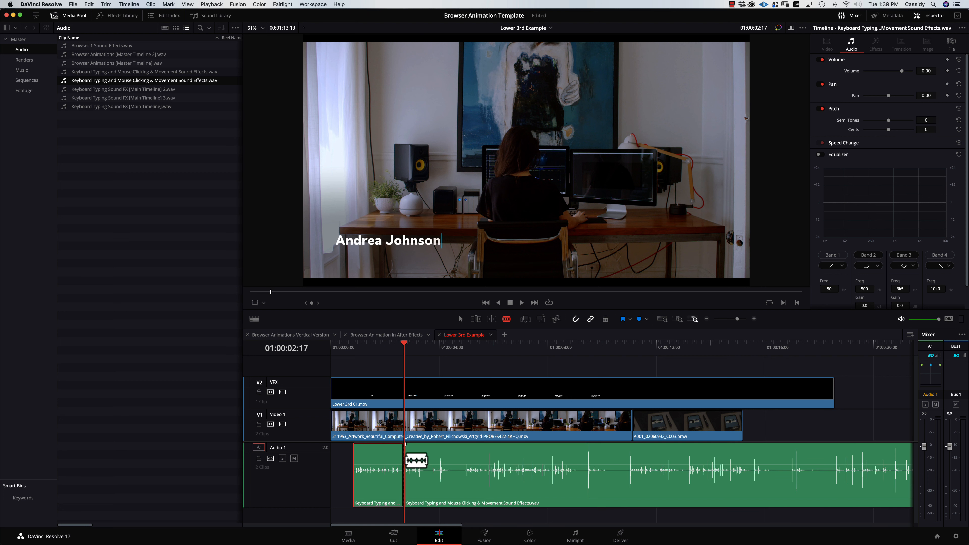
# Trim the second typing burst to start with the subtitle typing and split it where the subtitle ends.
pyautogui.press('a')
pyautogui.moveTo(431, 462); pyautogui.dragTo(571, 466)
pyautogui.moveTo(399, 354); pyautogui.dragTo(332, 360)
pyautogui.press('space')
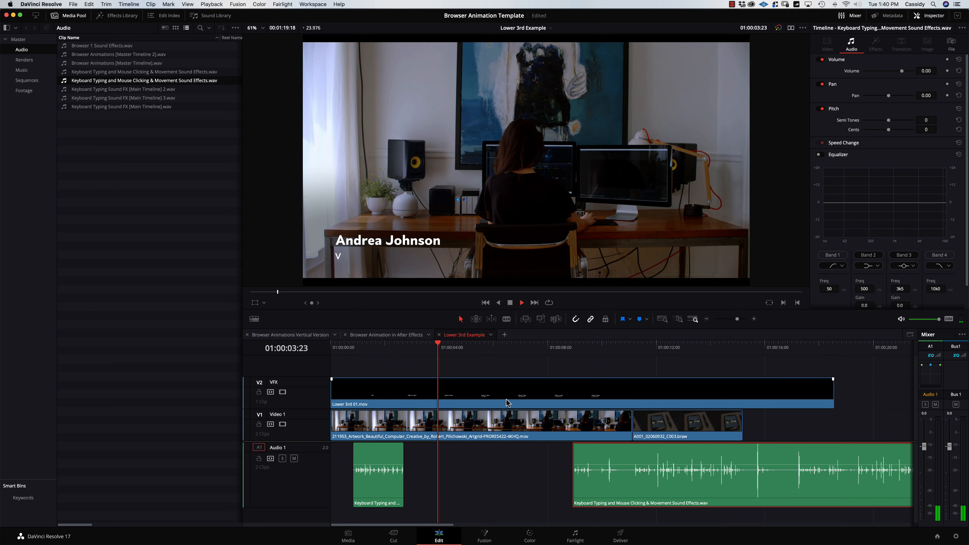
pyautogui.press('Left')
pyautogui.press('Left')
pyautogui.press('Left')
pyautogui.press('Left')
pyautogui.press('Left')
pyautogui.press('Left')
pyautogui.press('Left')
pyautogui.press('Left')
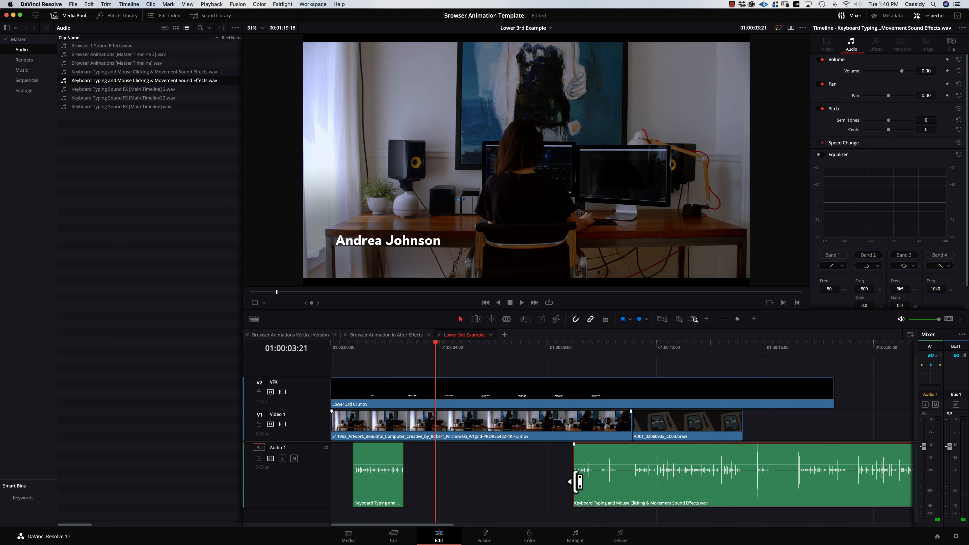
pyautogui.moveTo(577, 481); pyautogui.dragTo(455, 488)
pyautogui.press('space')
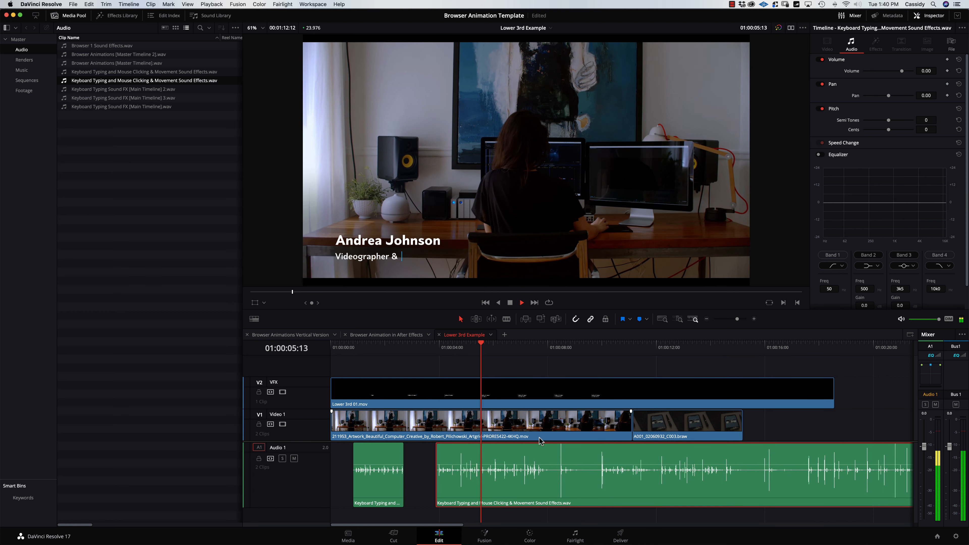
pyautogui.press('space')
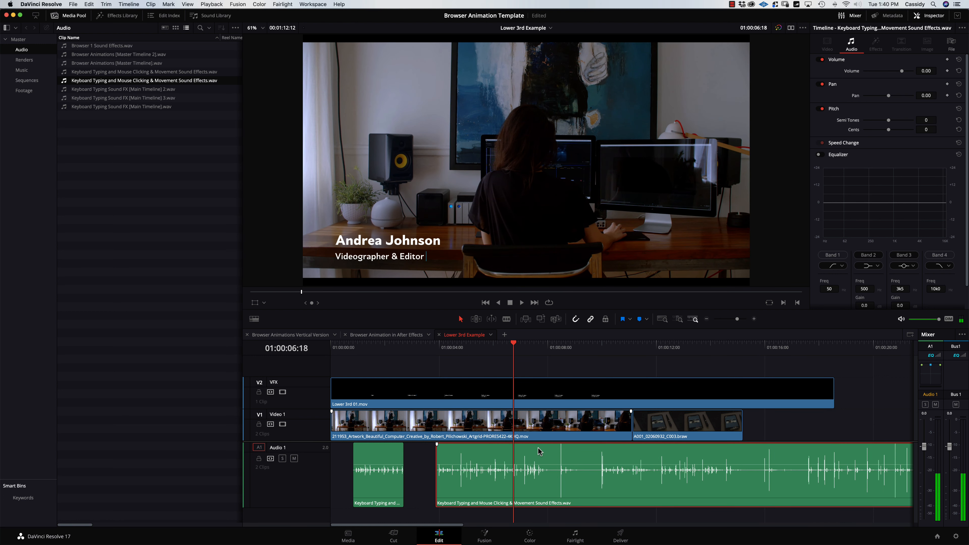
pyautogui.press('super+backslash')
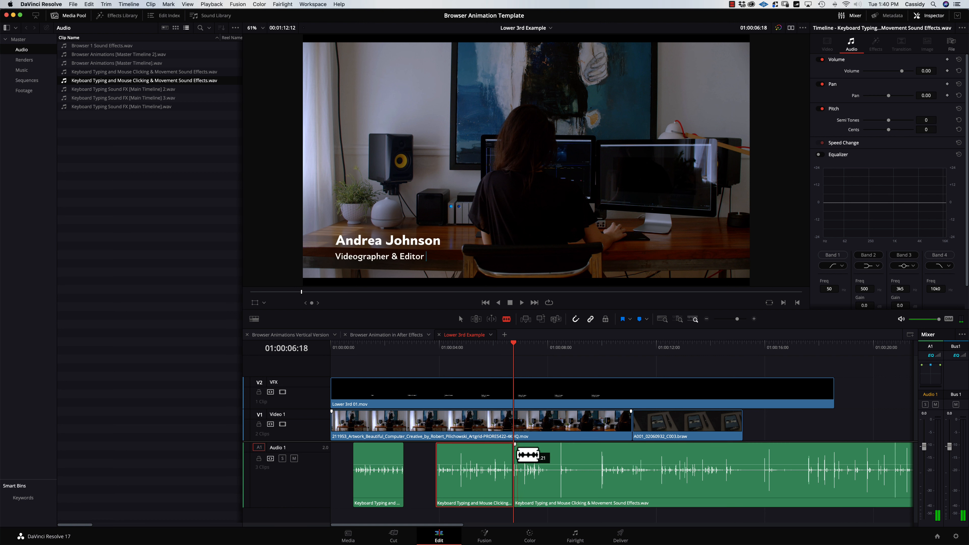
# Move the remaining typing sound to start at the next typing moment.
pyautogui.moveTo(516, 458); pyautogui.dragTo(762, 463)
pyautogui.press('space')
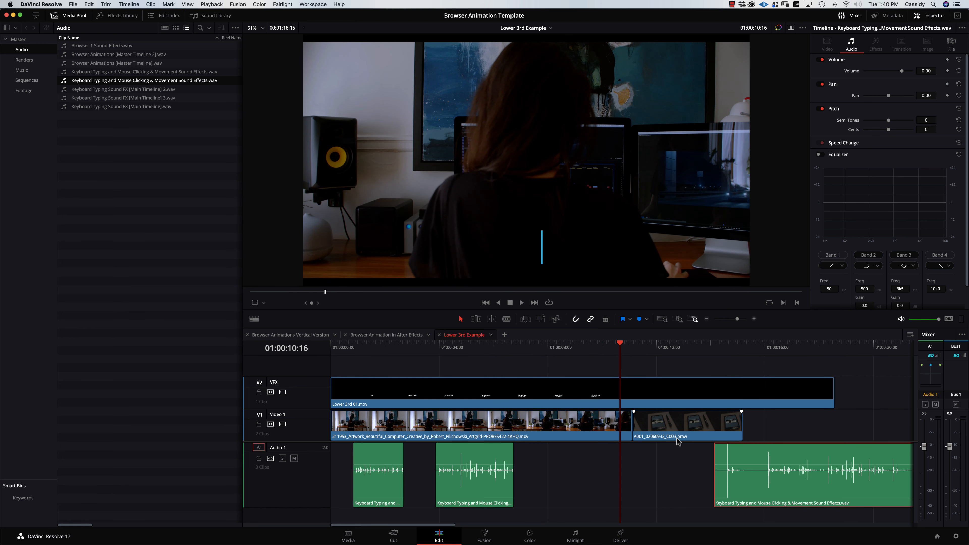
pyautogui.press('space')
pyautogui.press('Left')
pyautogui.press('Left')
pyautogui.press('Left')
pyautogui.press('Left')
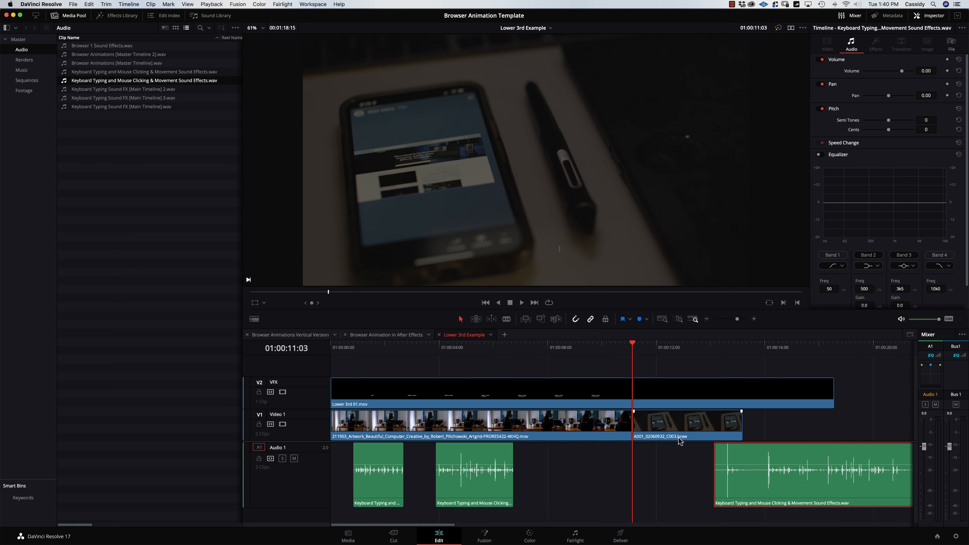
pyautogui.press('Left')
pyautogui.press('Left')
pyautogui.press('Left')
pyautogui.press('Left')
pyautogui.press('Left')
pyautogui.press('Left')
pyautogui.press('Left')
pyautogui.press('Left')
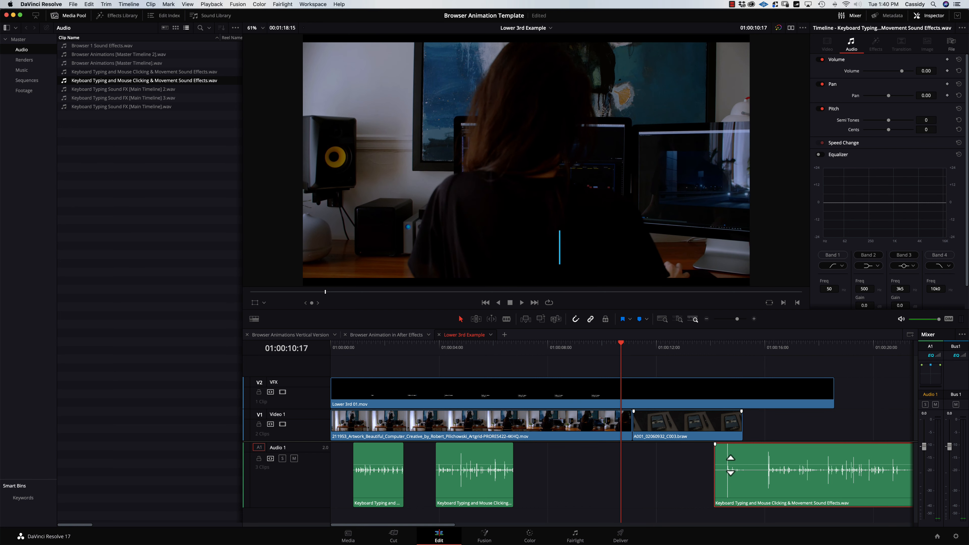
pyautogui.press('Right')
pyautogui.moveTo(751, 489); pyautogui.dragTo(614, 477)
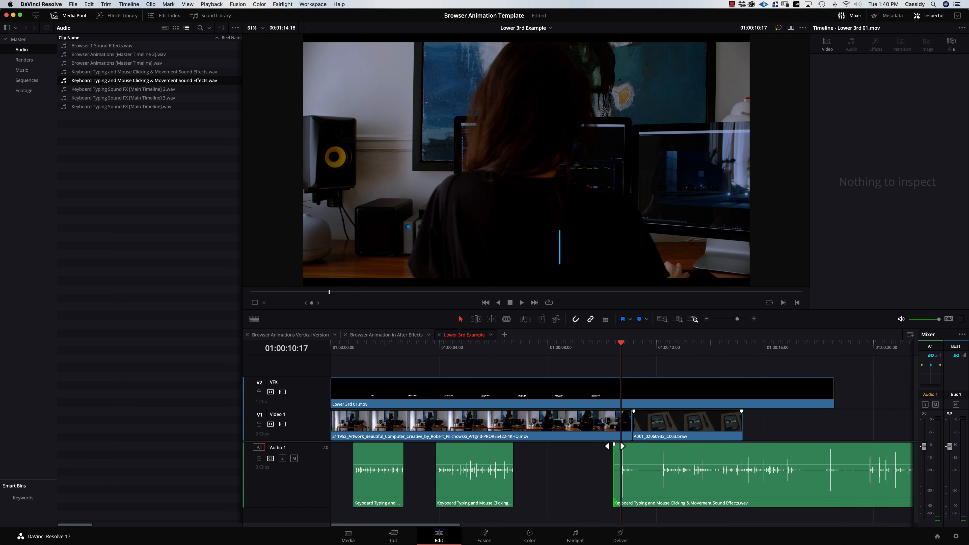
pyautogui.press('space')
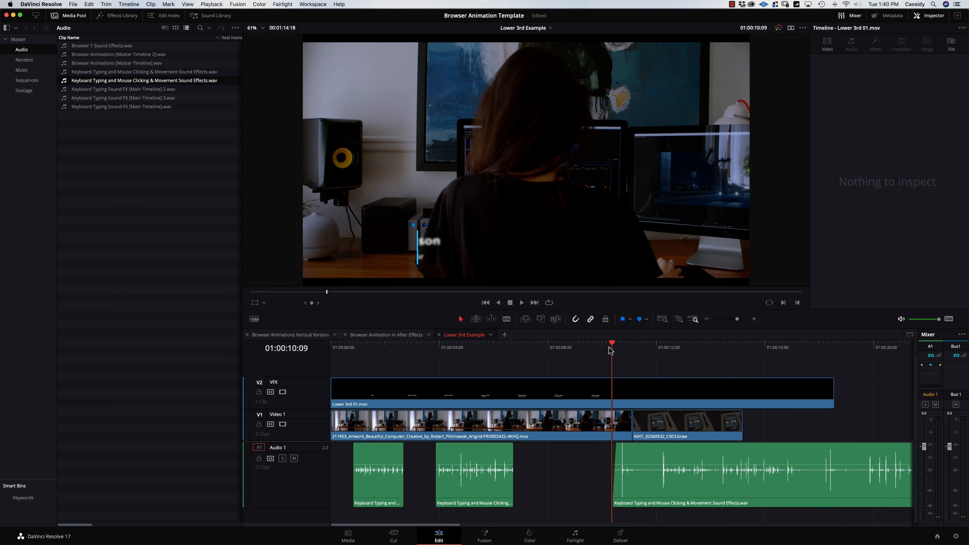
pyautogui.press('space')
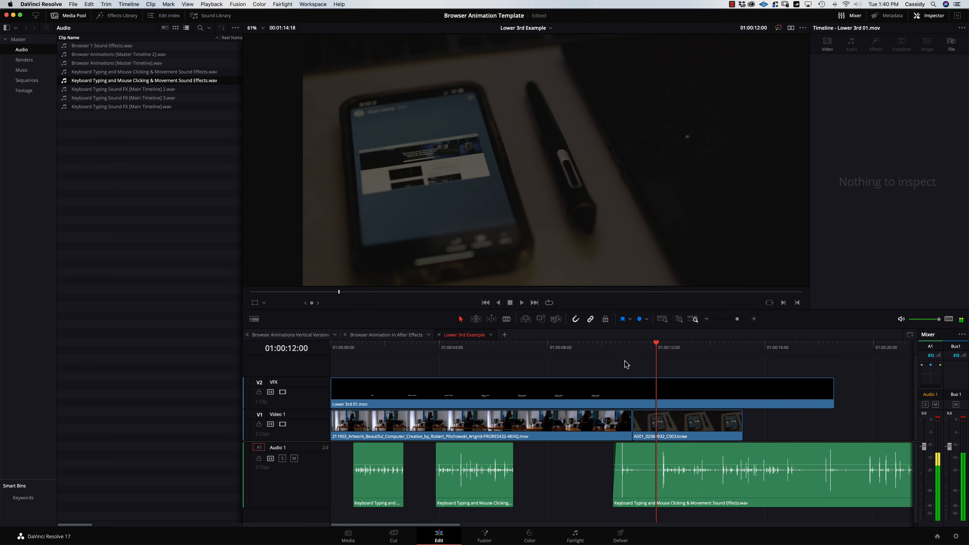
# Blade-cut the third burst where typing ends and delete the leftover tail.
pyautogui.click(506, 319)
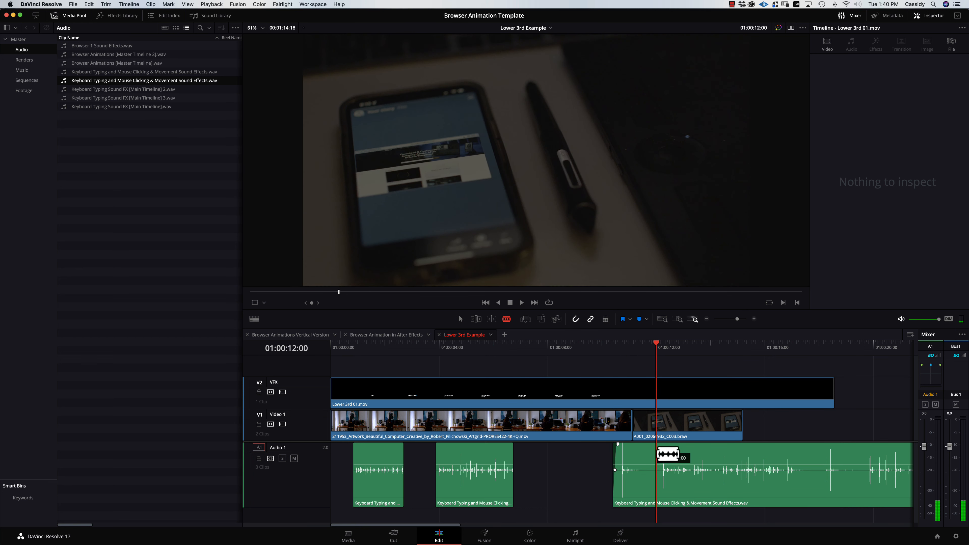
pyautogui.click(657, 453)
pyautogui.moveTo(685, 487); pyautogui.dragTo(686, 482)
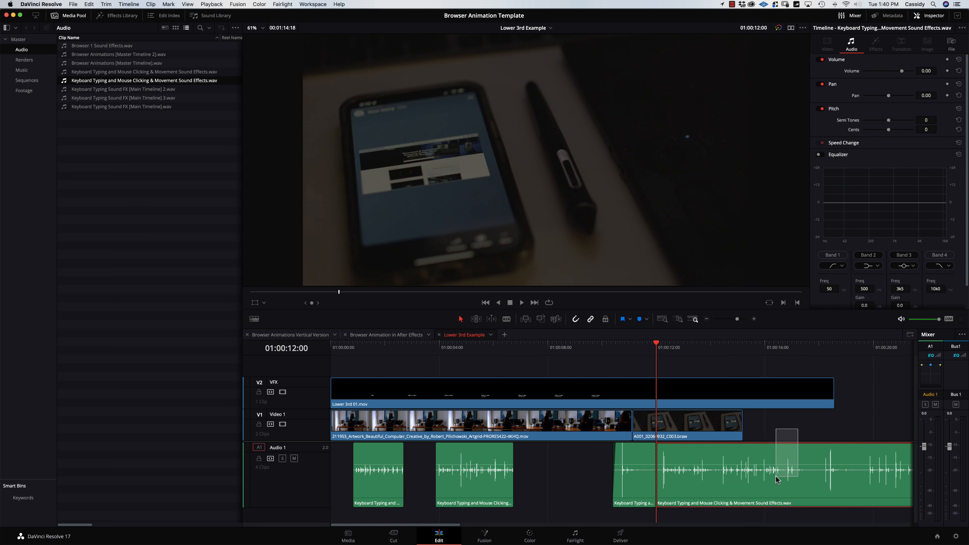
pyautogui.press('BackSpace')
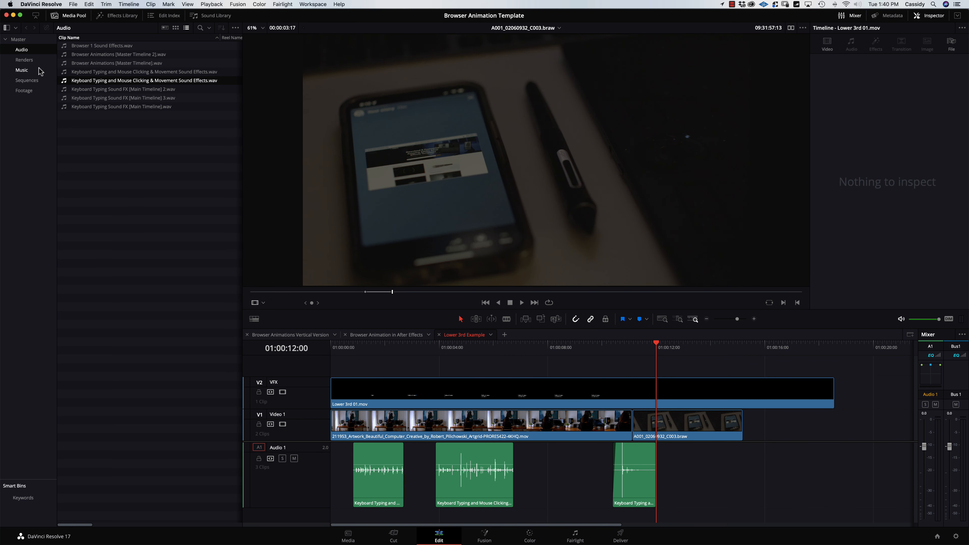
# Drop why-not-utah-musicbed.wav from the Music bin onto a new Audio 2 track and play the edit from the start.
pyautogui.click(22, 70)
pyautogui.moveTo(67, 51); pyautogui.dragTo(334, 516)
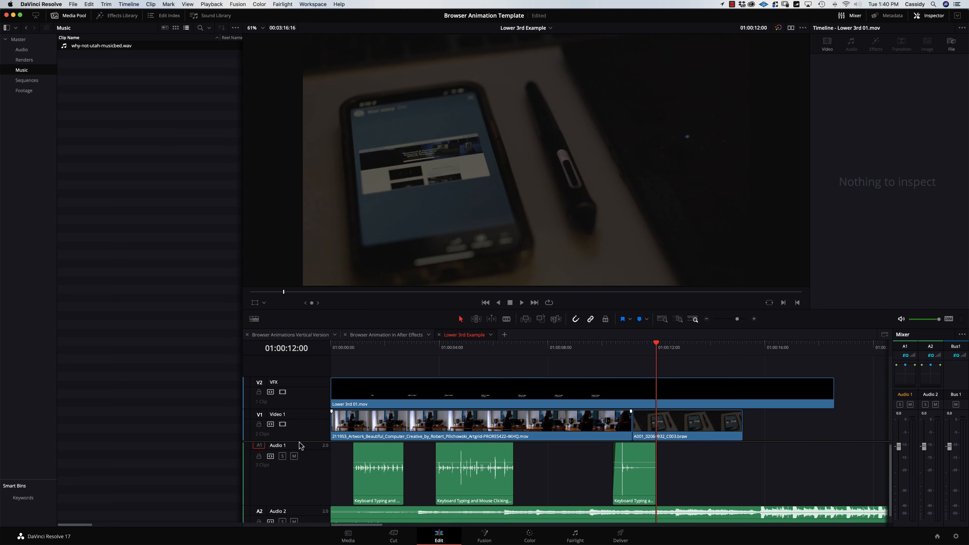
pyautogui.moveTo(301, 442); pyautogui.dragTo(311, 417)
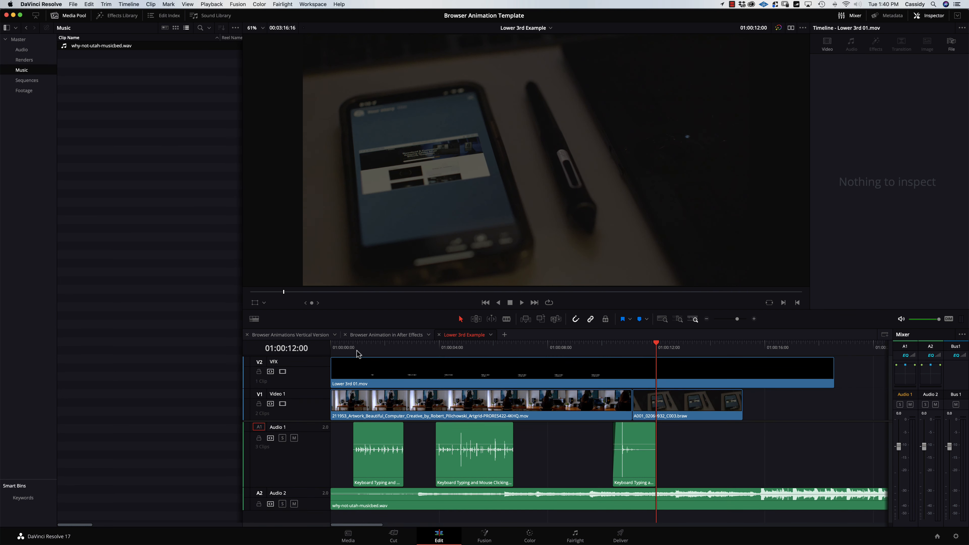
pyautogui.press('Home')
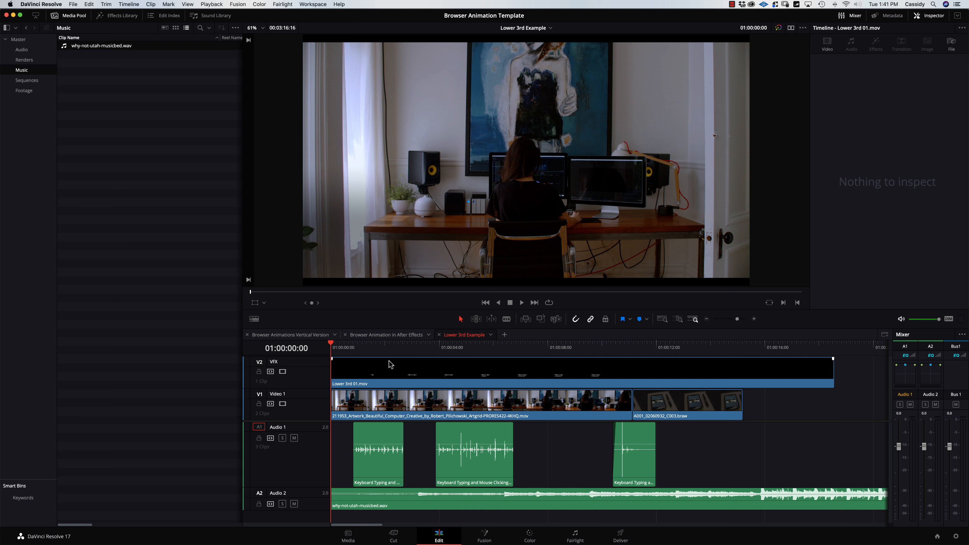
pyautogui.moveTo(313, 420); pyautogui.dragTo(313, 427)
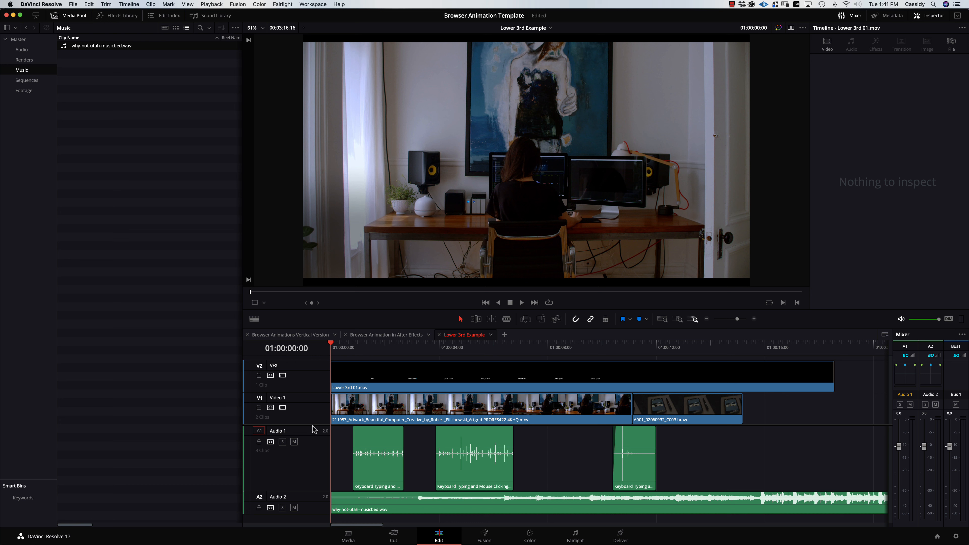
pyautogui.press('space')
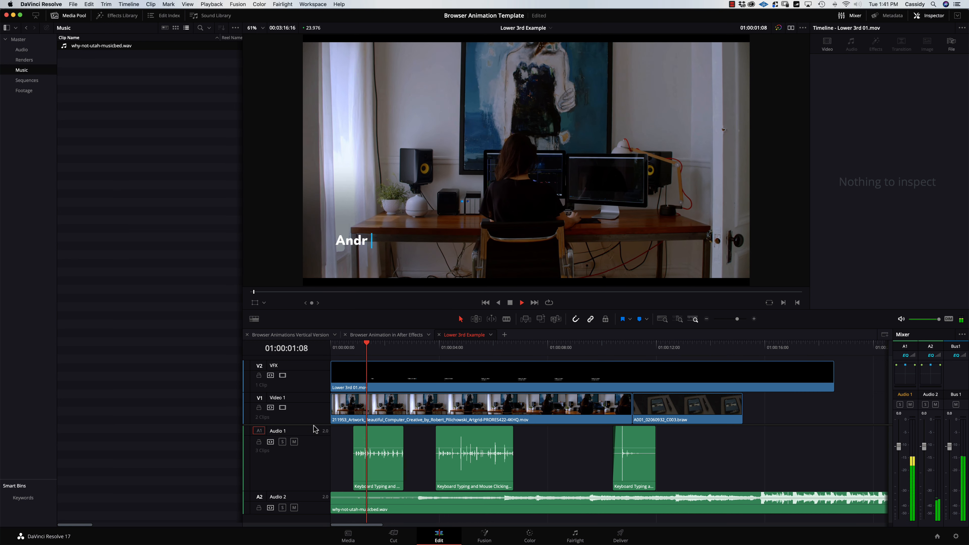
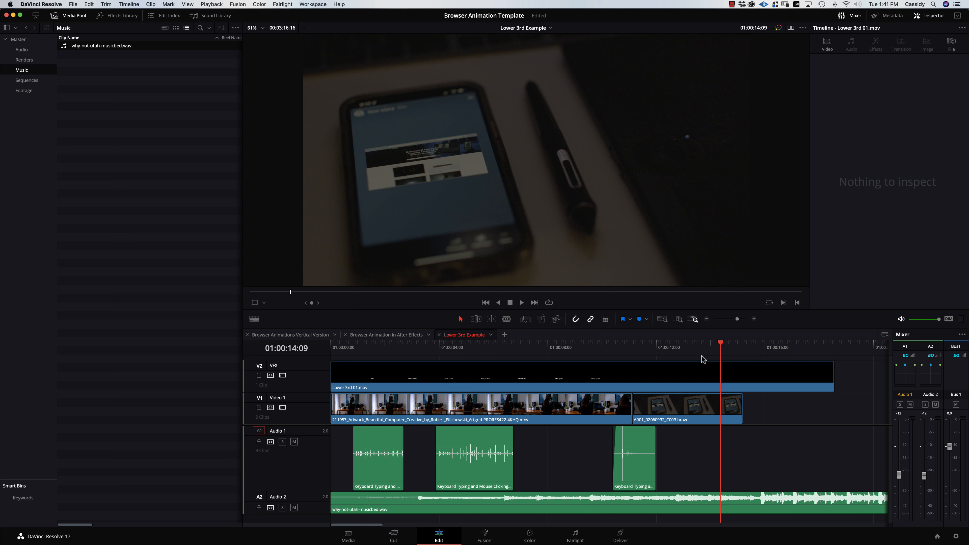
# Play Resolve's Lower 3rd Example from its start, then open the After Effects master timeline.
pyautogui.moveTo(699, 349); pyautogui.dragTo(586, 347)
pyautogui.press('space')
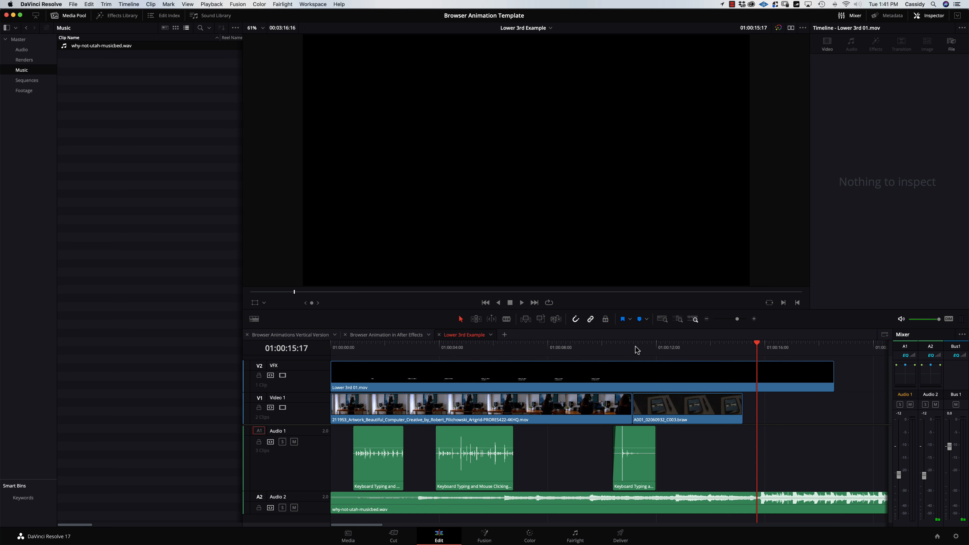
pyautogui.press('super+minus')
pyautogui.press('super+minus')
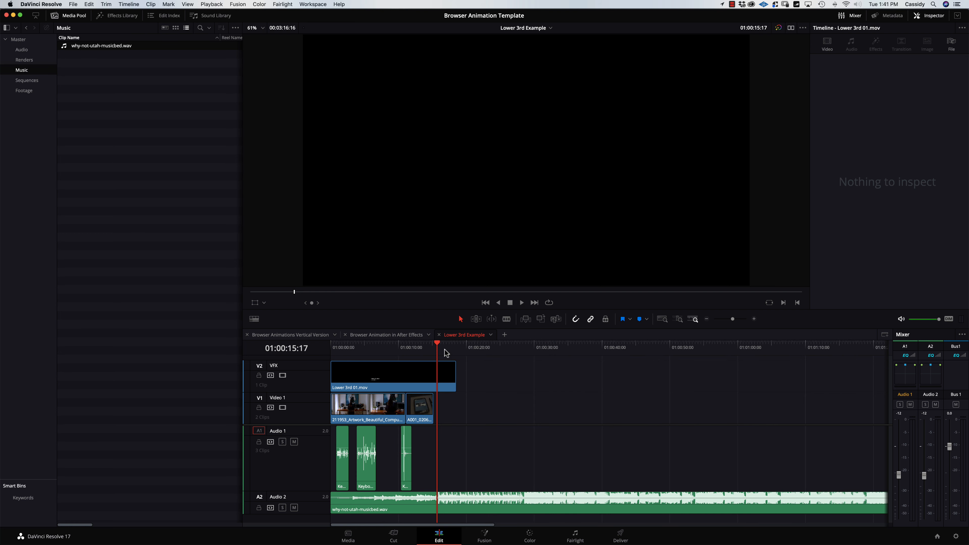
pyautogui.click(359, 348)
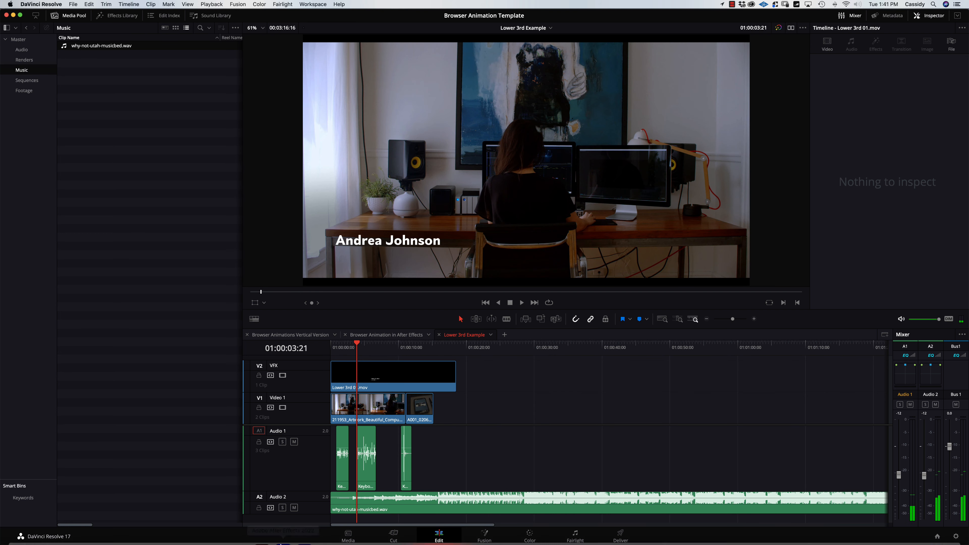
pyautogui.click(272, 519)
pyautogui.click(103, 370)
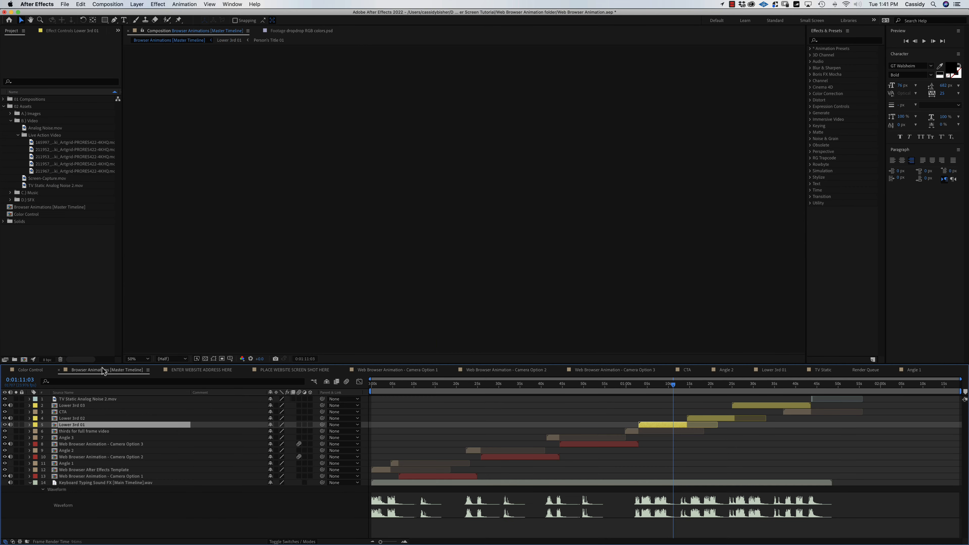
# Open Web Browser Animation - Camera Option 1, then drill into its Logo Placeholder precomp.
pyautogui.moveTo(458, 386)
pyautogui.mouseDown()
pyautogui.moveTo(436, 396)
pyautogui.moveTo(454, 399)
pyautogui.mouseUp()
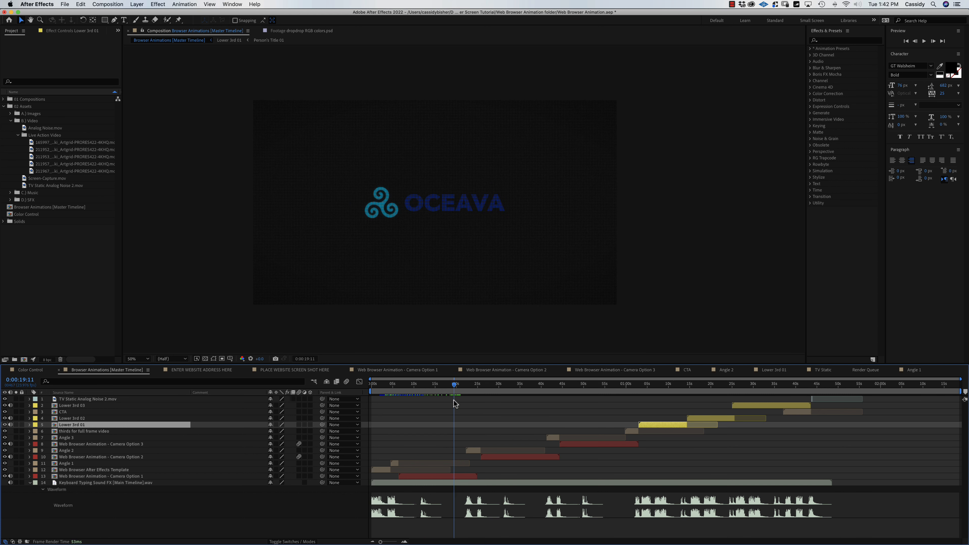
pyautogui.doubleClick(458, 475)
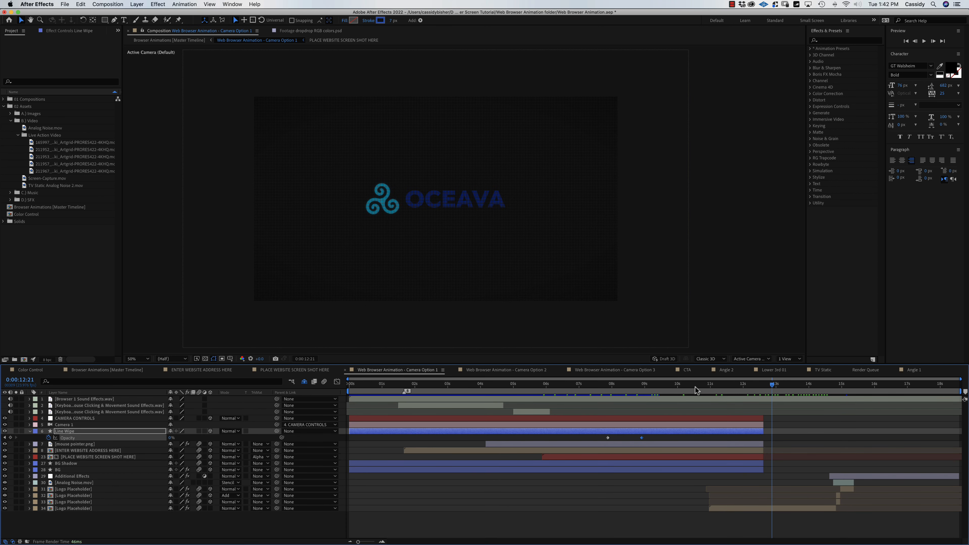
pyautogui.moveTo(695, 390); pyautogui.dragTo(742, 398)
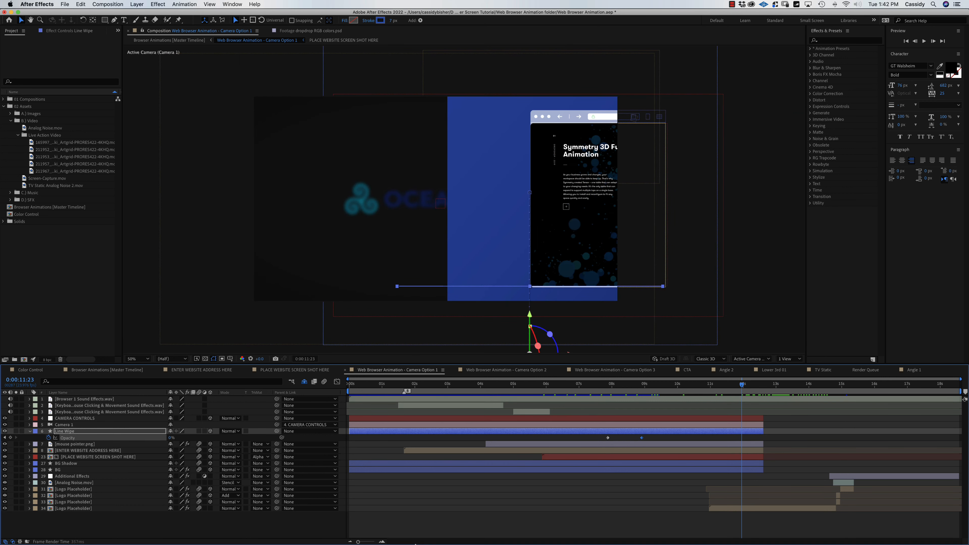
pyautogui.moveTo(415, 544)
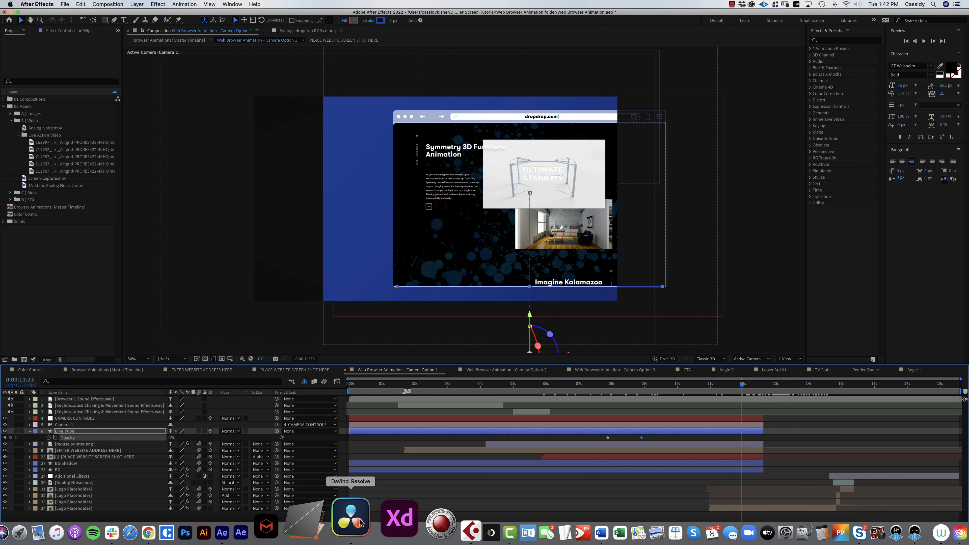
pyautogui.click(361, 522)
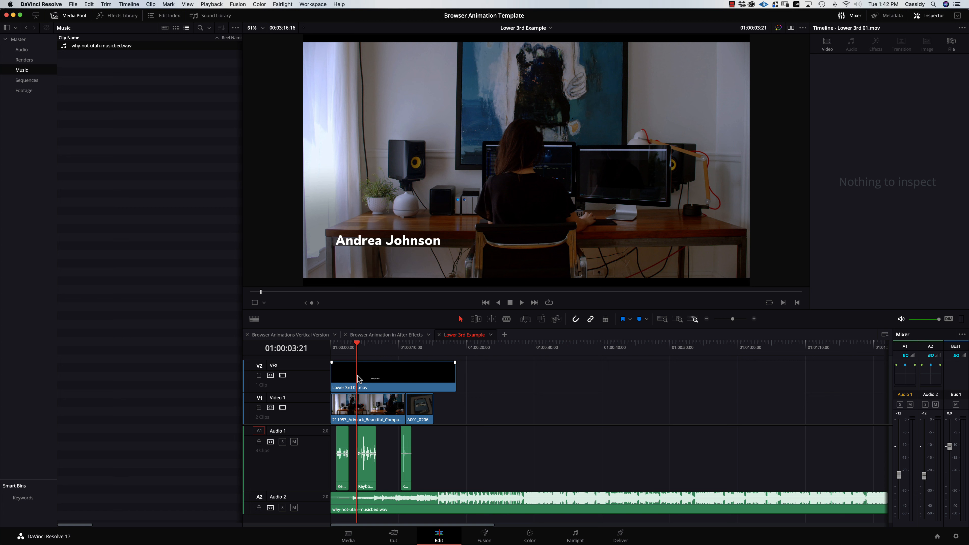
pyautogui.moveTo(260, 542)
pyautogui.click(281, 529)
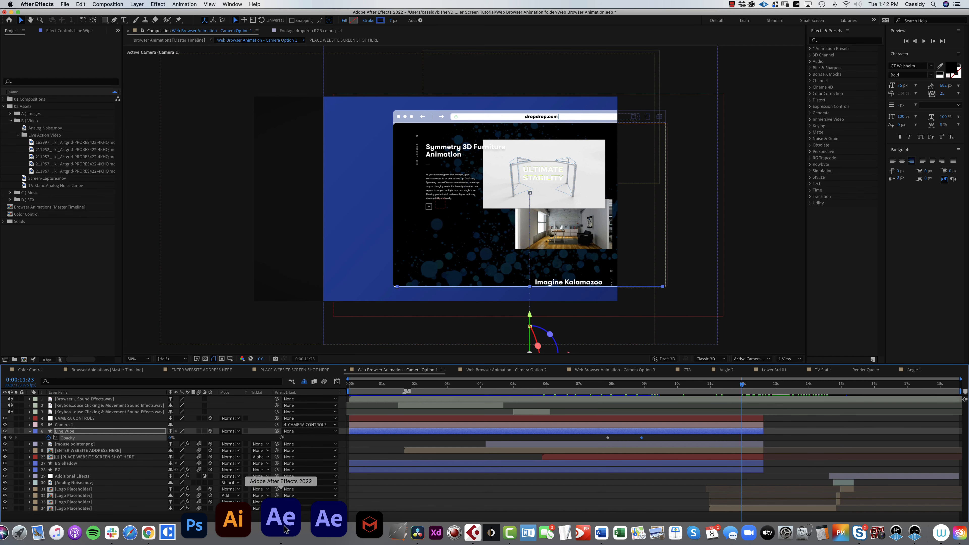
pyautogui.click(739, 509)
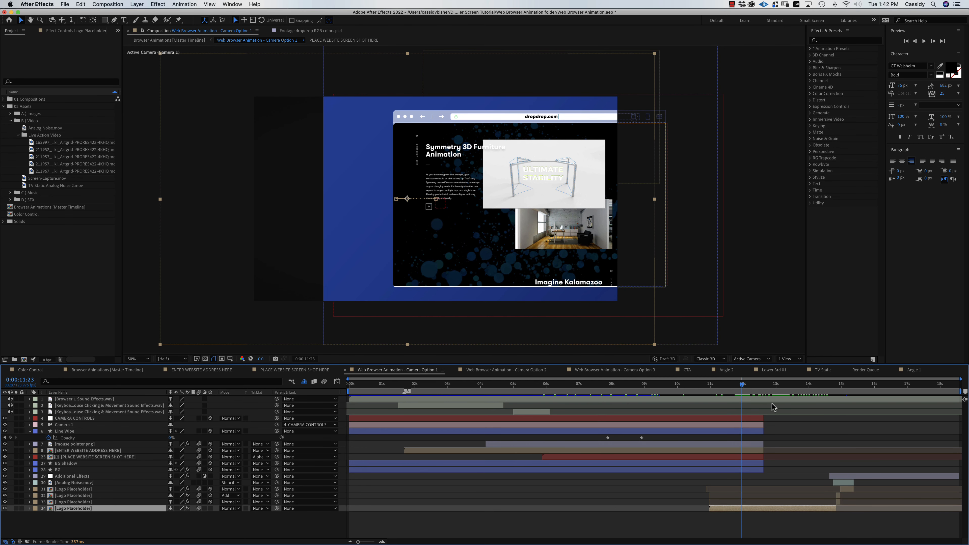
pyautogui.moveTo(746, 388); pyautogui.dragTo(777, 388)
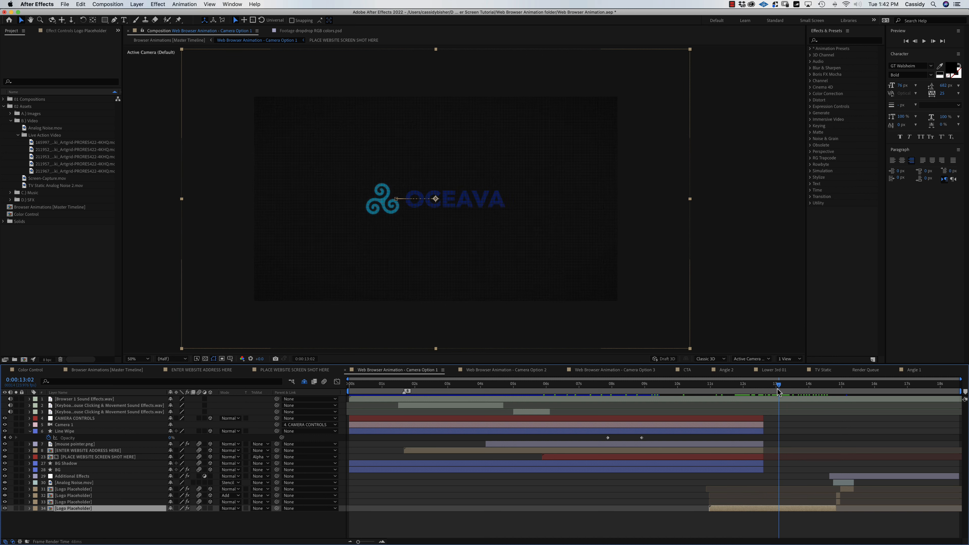
pyautogui.doubleClick(789, 509)
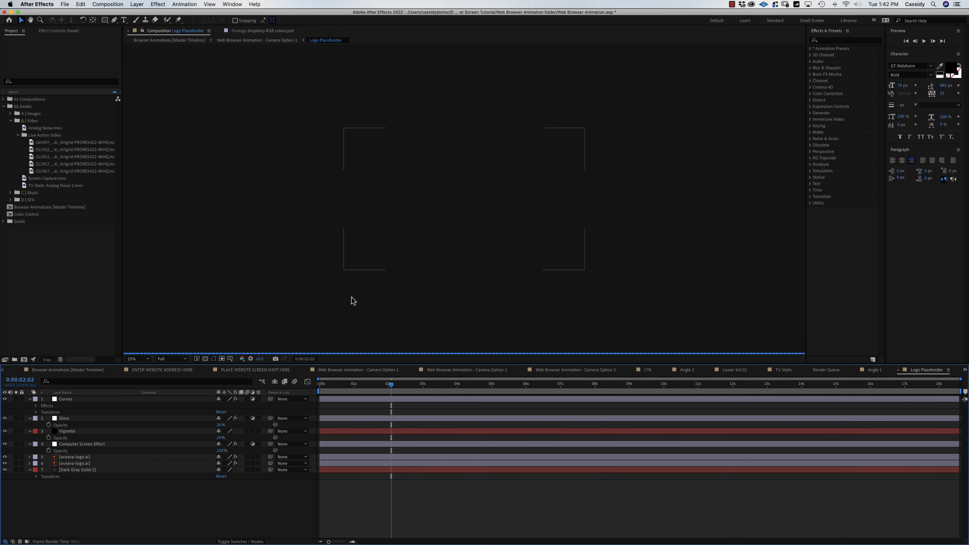
# Preview the logo with the Computer Screen Effect layer toggled off and back on.
pyautogui.click(75, 444)
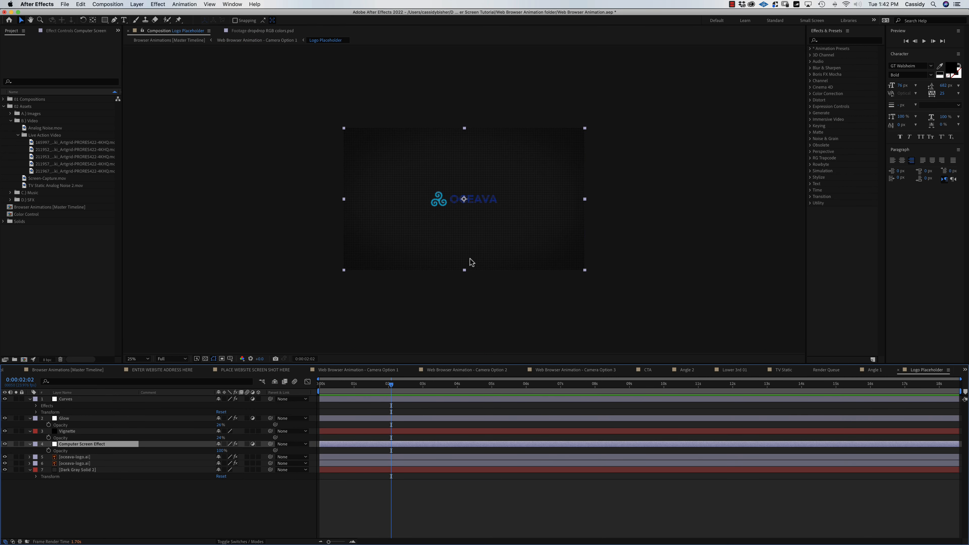
pyautogui.scroll(3, 474, 260)
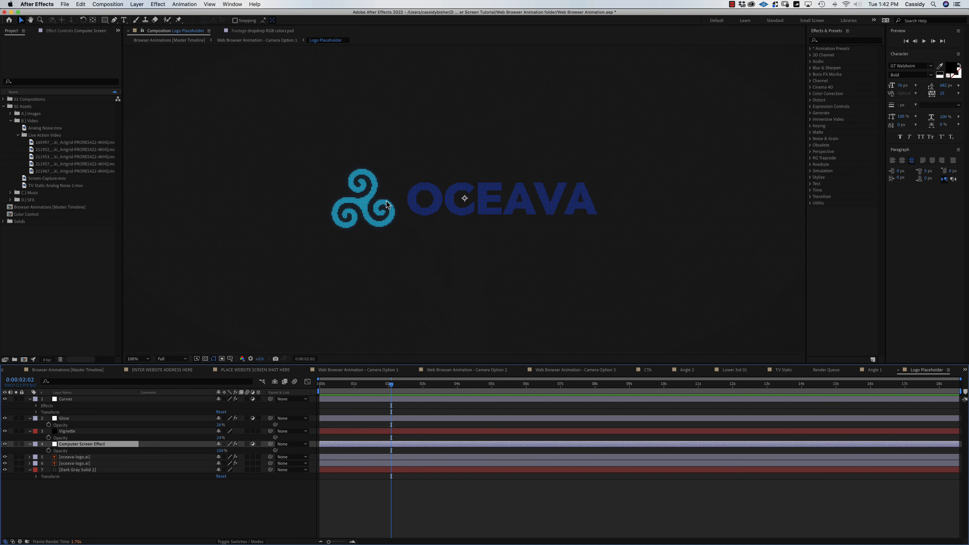
pyautogui.click(5, 444)
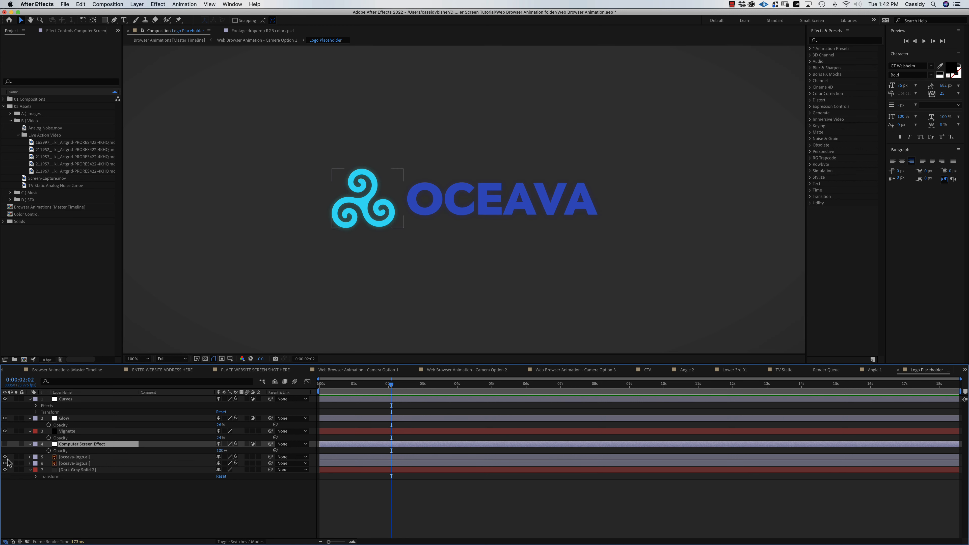
pyautogui.click(4, 444)
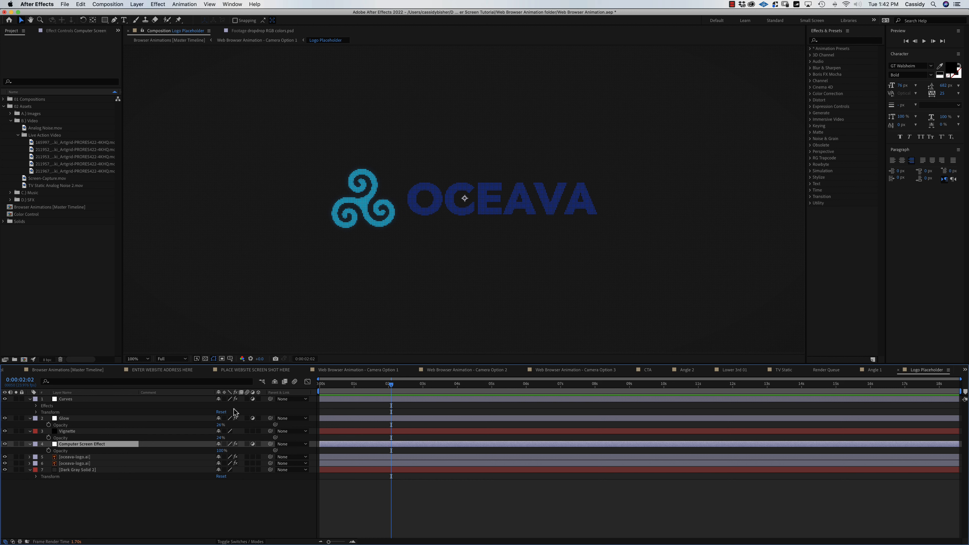
# Select both oceava-logo.ai layers and hide them.
pyautogui.click(91, 464)
pyautogui.click(94, 458)
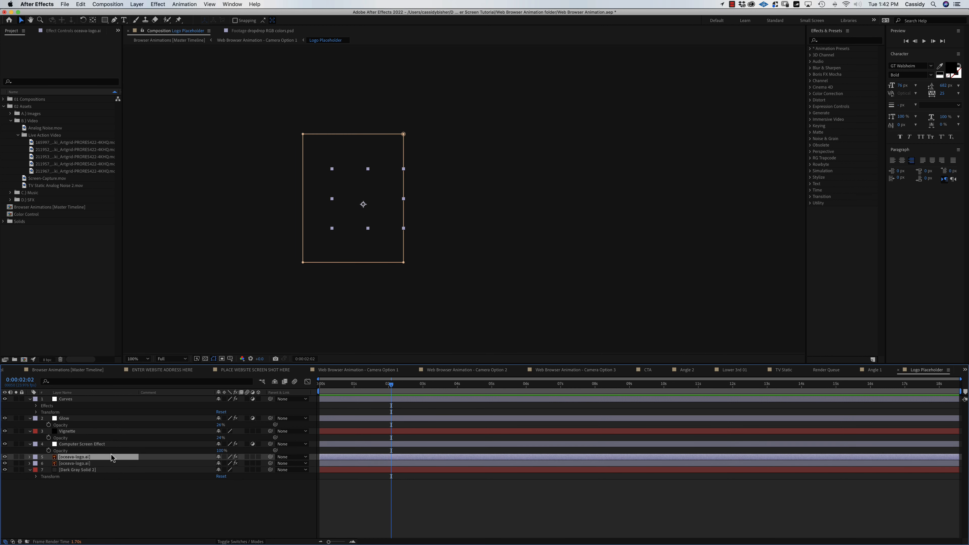
pyautogui.click(138, 487)
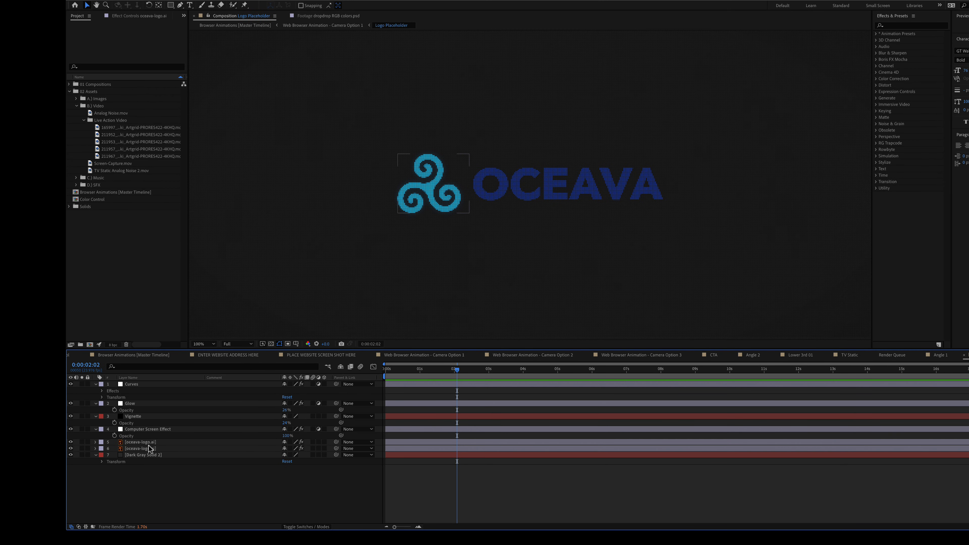
pyautogui.click(154, 442)
pyautogui.keyDown('shift'); pyautogui.click(150, 449); pyautogui.keyUp('shift')
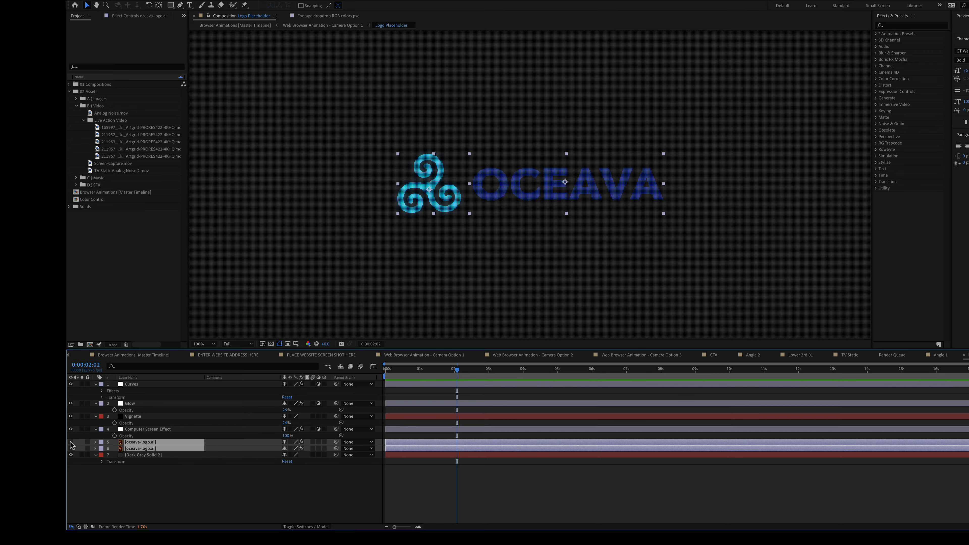
# Import dropdrop-03.eps and place it above the OCEAVA logo layers in the timeline.
pyautogui.press('super+Tab')
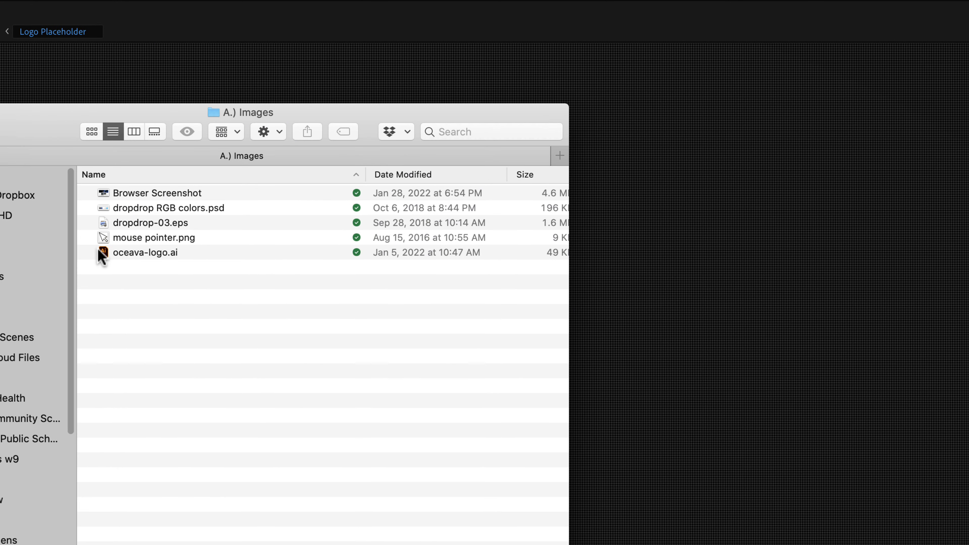
pyautogui.click(106, 228)
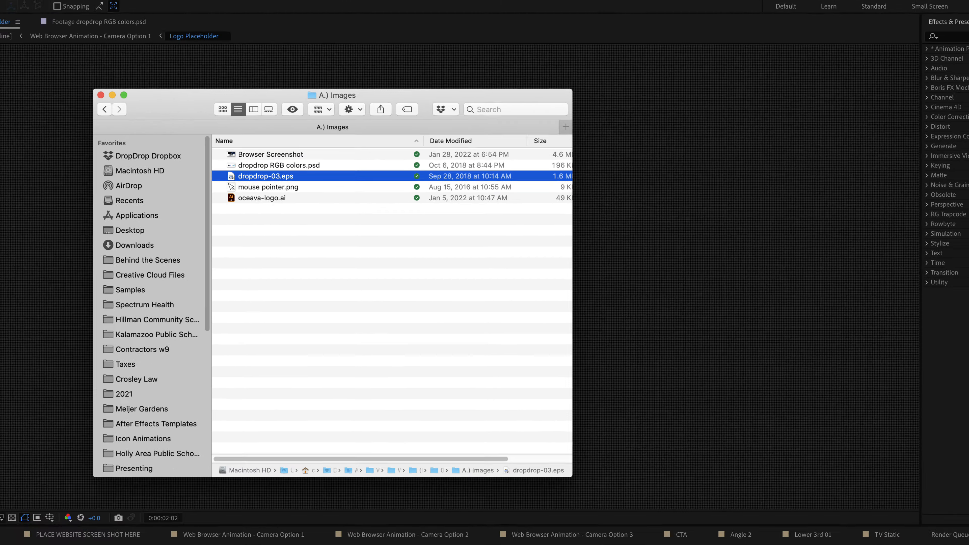
pyautogui.moveTo(132, 213); pyautogui.dragTo(52, 275)
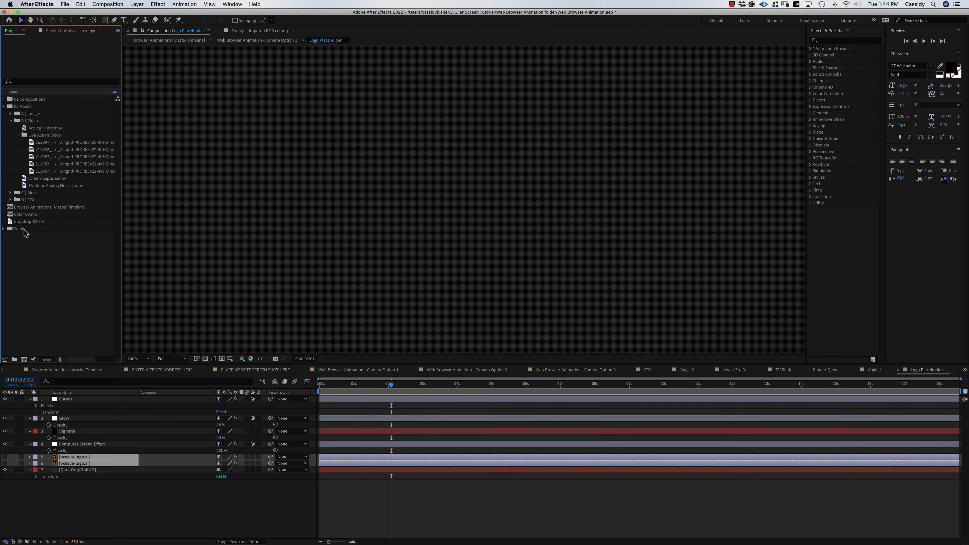
pyautogui.moveTo(14, 222); pyautogui.dragTo(59, 455)
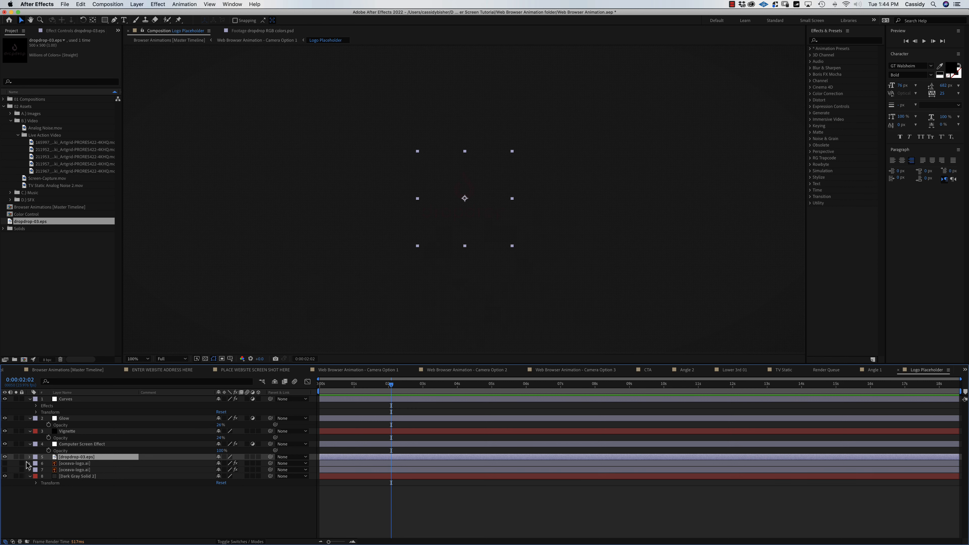
# Solo the dropdrop logo and scale it up to 240%.
pyautogui.click(15, 457)
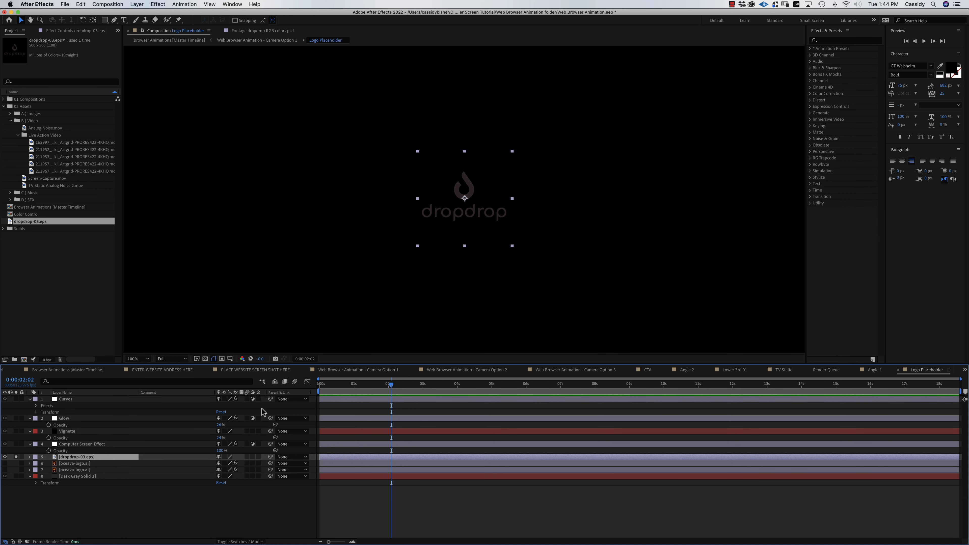
pyautogui.click(15, 457)
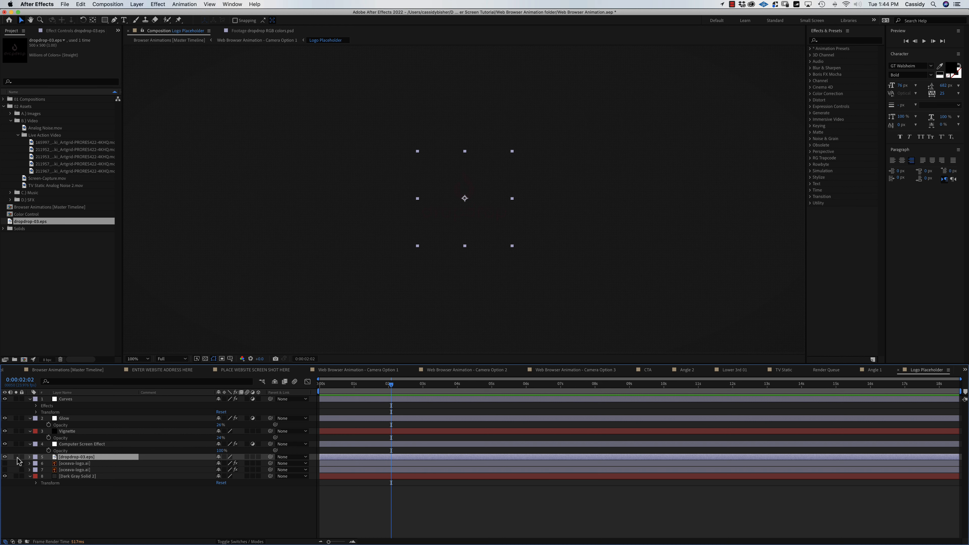
pyautogui.click(16, 458)
pyautogui.press('s')
pyautogui.moveTo(228, 464); pyautogui.dragTo(275, 460)
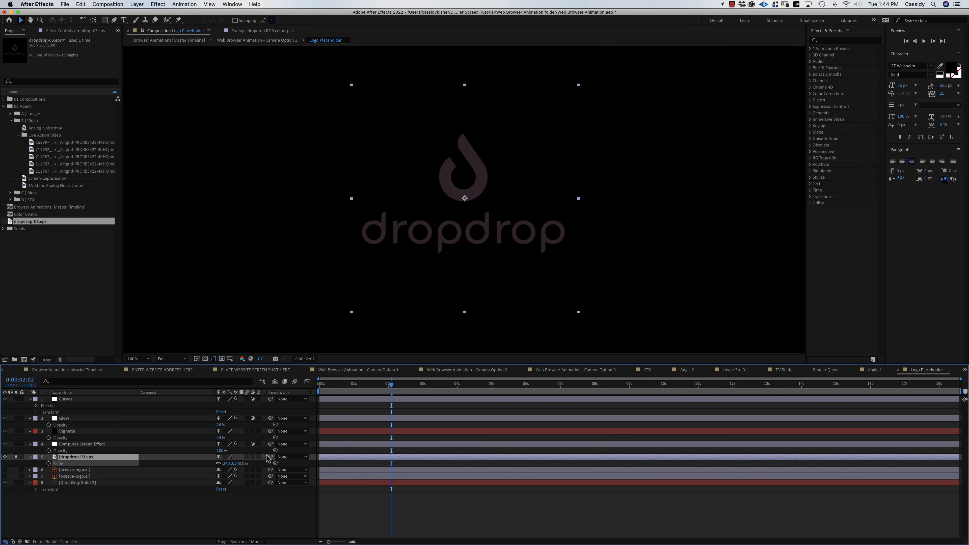
pyautogui.click(17, 457)
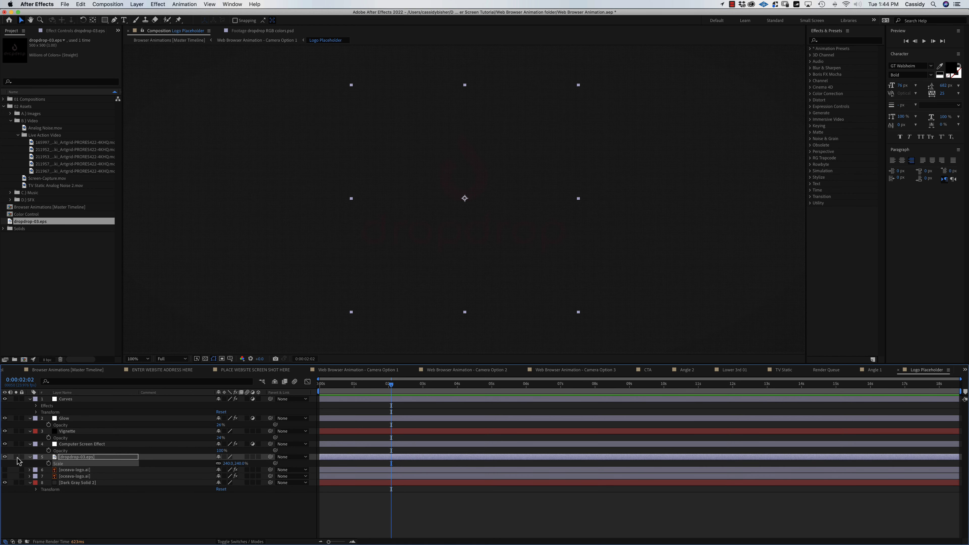
pyautogui.click(81, 470)
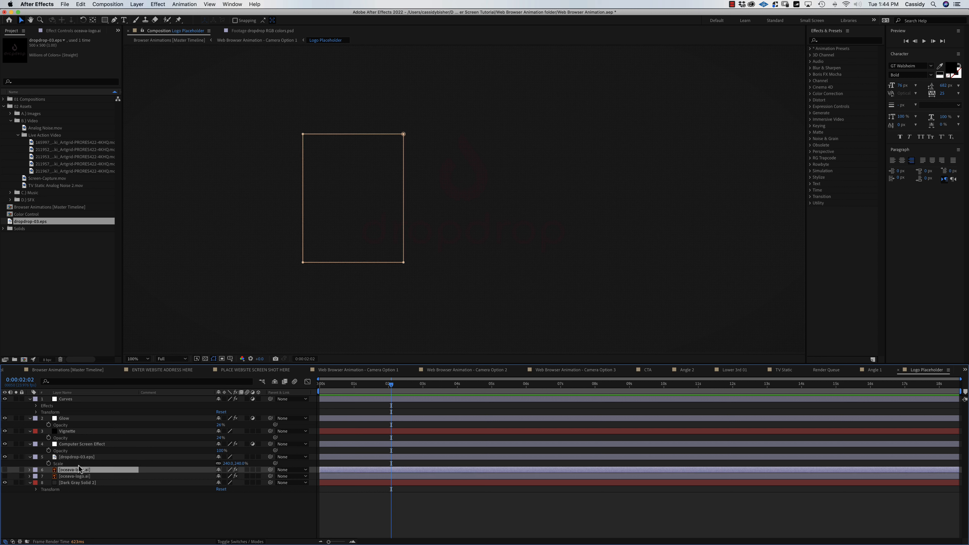
pyautogui.click(81, 458)
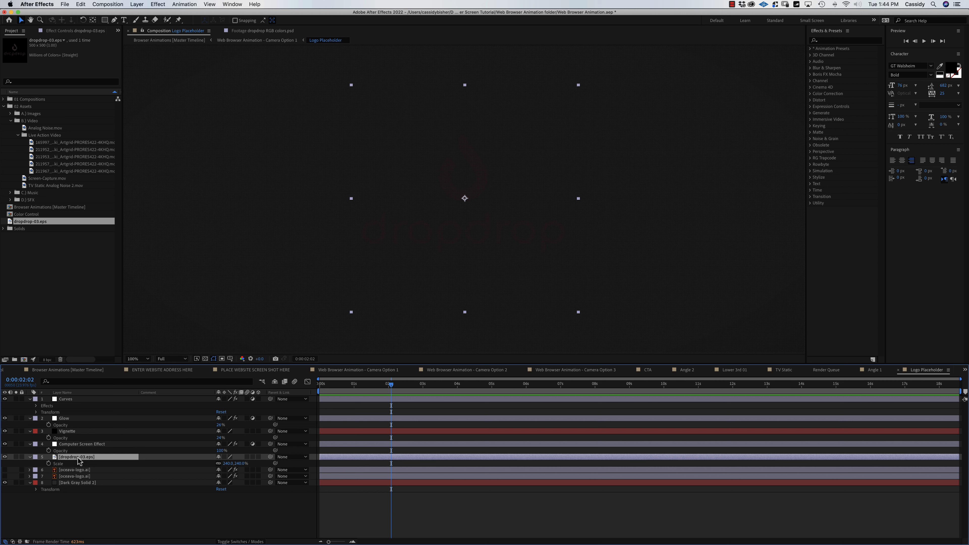
# Apply a white Fill effect to dropdrop-03.eps and scale it to 283%.
pyautogui.click(851, 39)
pyautogui.write('f')
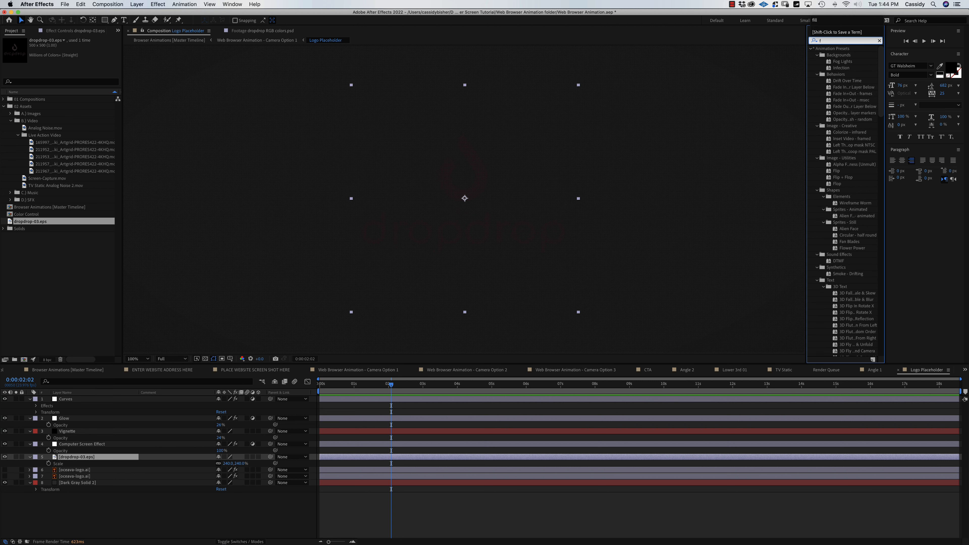
pyautogui.write('ill')
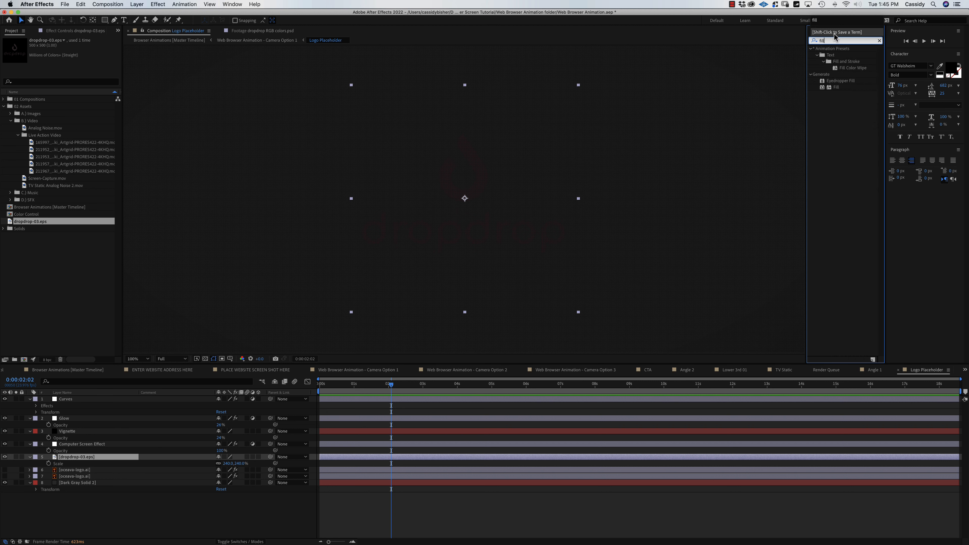
pyautogui.click(838, 108)
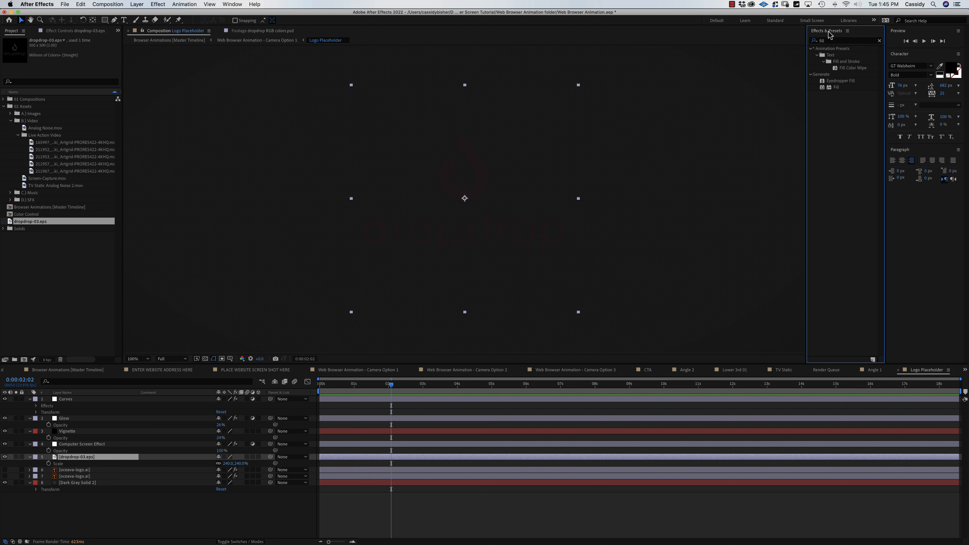
pyautogui.click(230, 4)
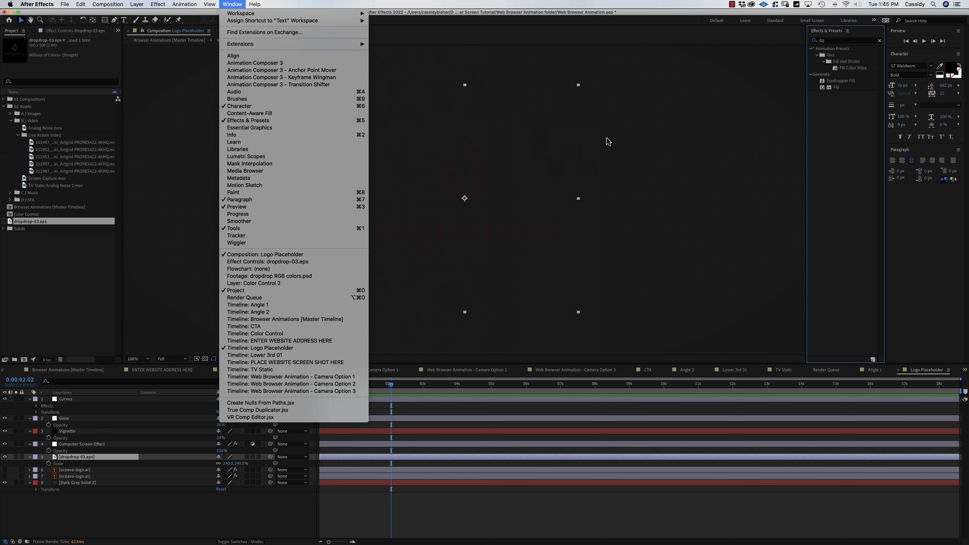
pyautogui.click(853, 135)
pyautogui.doubleClick(836, 87)
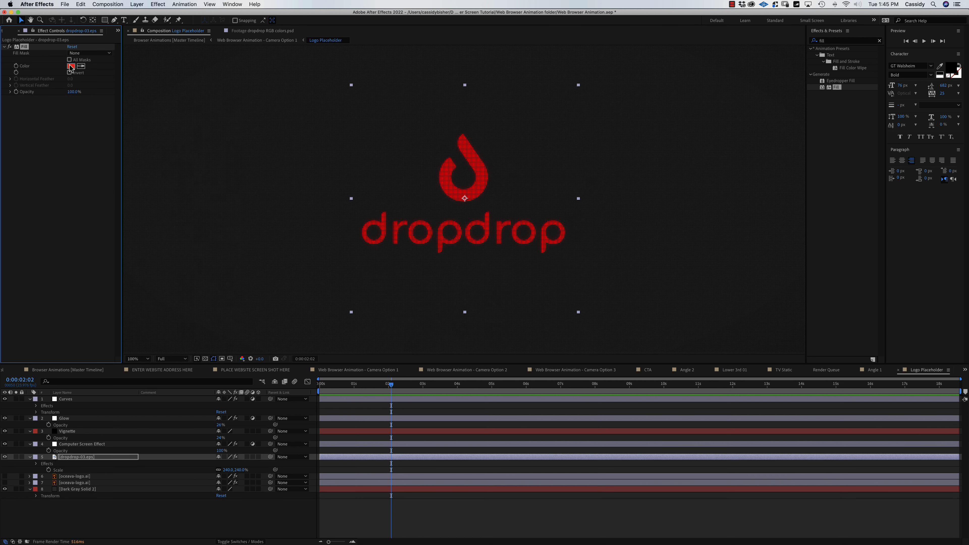
pyautogui.click(71, 66)
pyautogui.moveTo(469, 255); pyautogui.dragTo(391, 210)
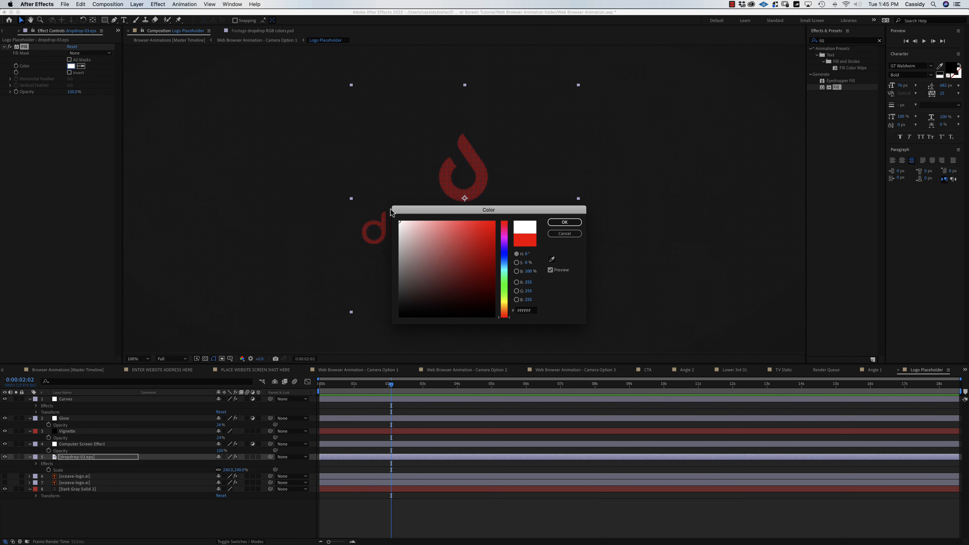
pyautogui.click(566, 222)
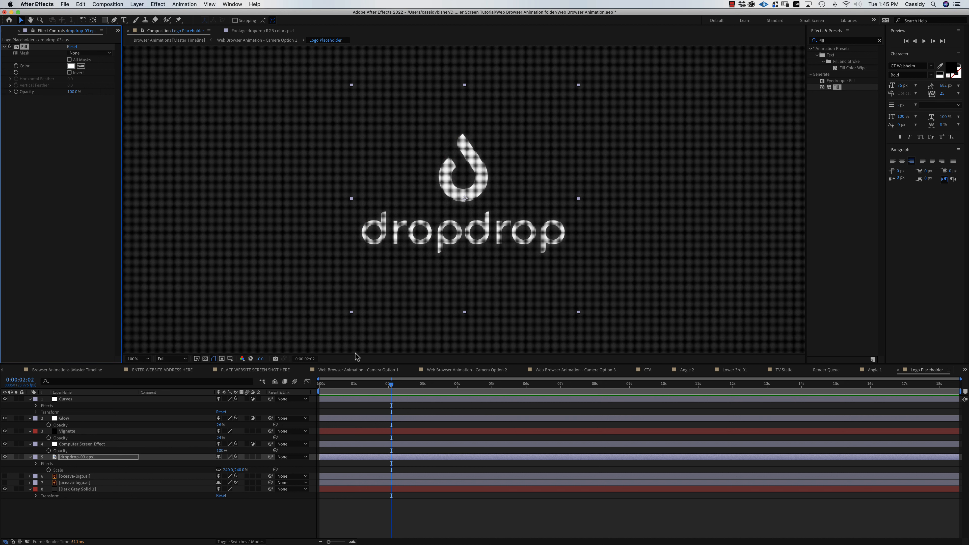
pyautogui.press('s')
pyautogui.press('s')
pyautogui.moveTo(224, 464); pyautogui.dragTo(240, 465)
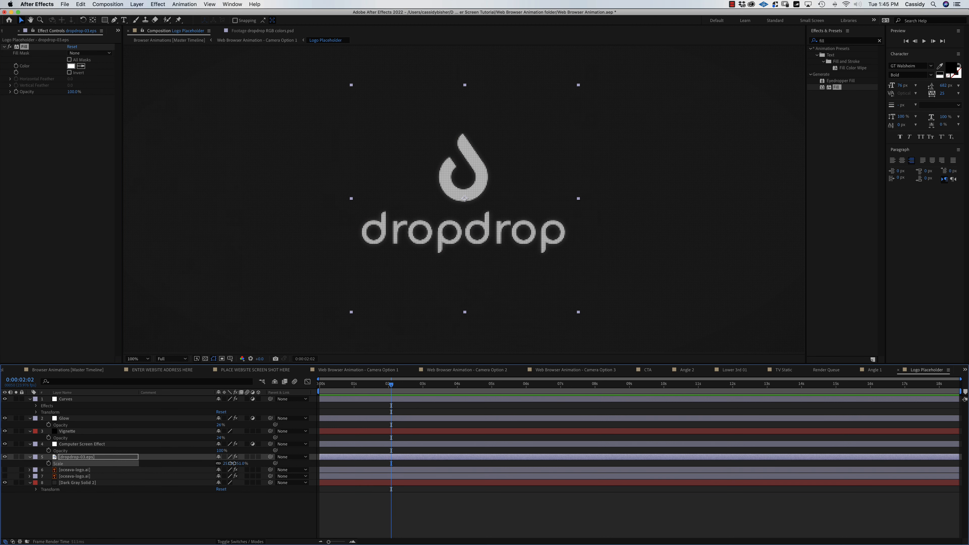
# Return to the Browser Animations master timeline and open the Camera Option 1 precomp.
pyautogui.click(111, 371)
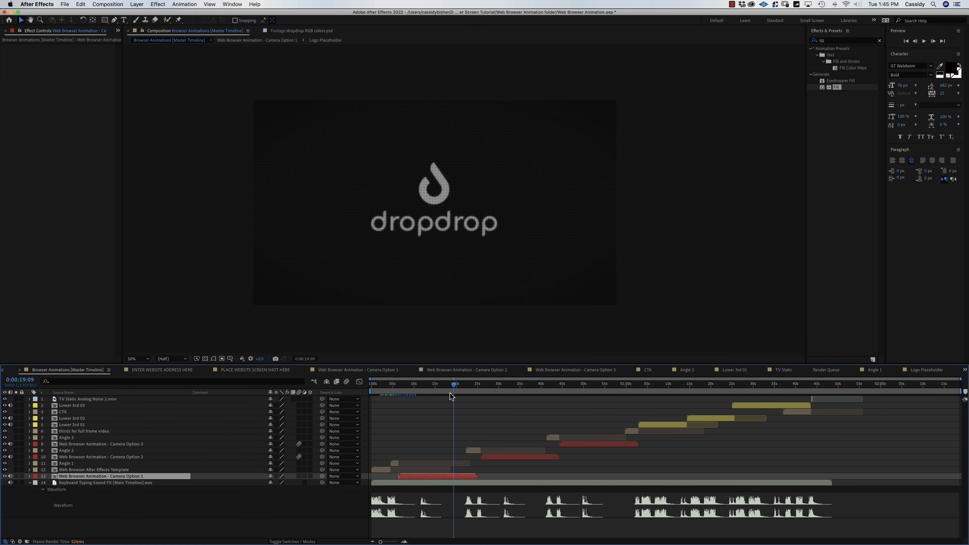
pyautogui.moveTo(453, 384)
pyautogui.mouseDown()
pyautogui.moveTo(443, 388)
pyautogui.moveTo(456, 389)
pyautogui.mouseUp()
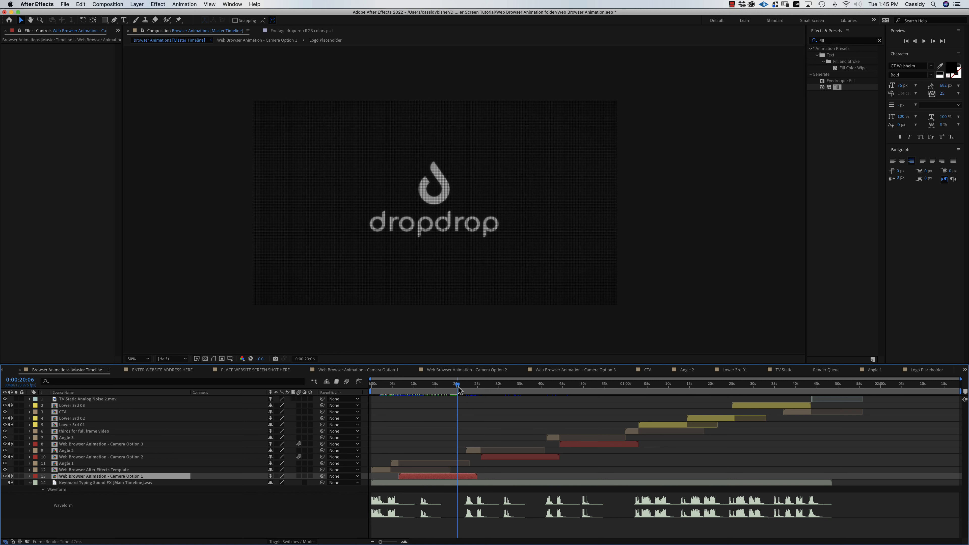
pyautogui.moveTo(459, 387)
pyautogui.mouseDown()
pyautogui.moveTo(470, 390)
pyautogui.moveTo(449, 394)
pyautogui.mouseUp()
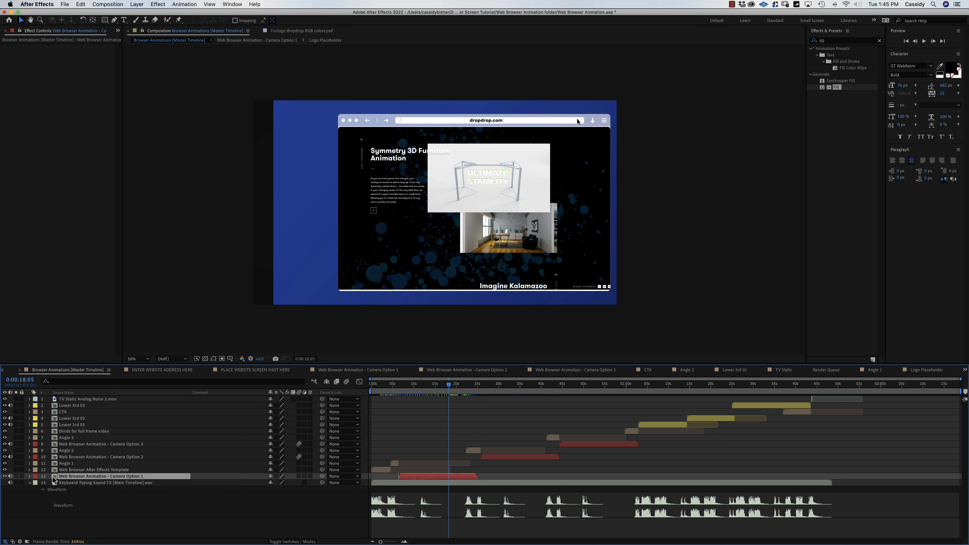
pyautogui.doubleClick(54, 477)
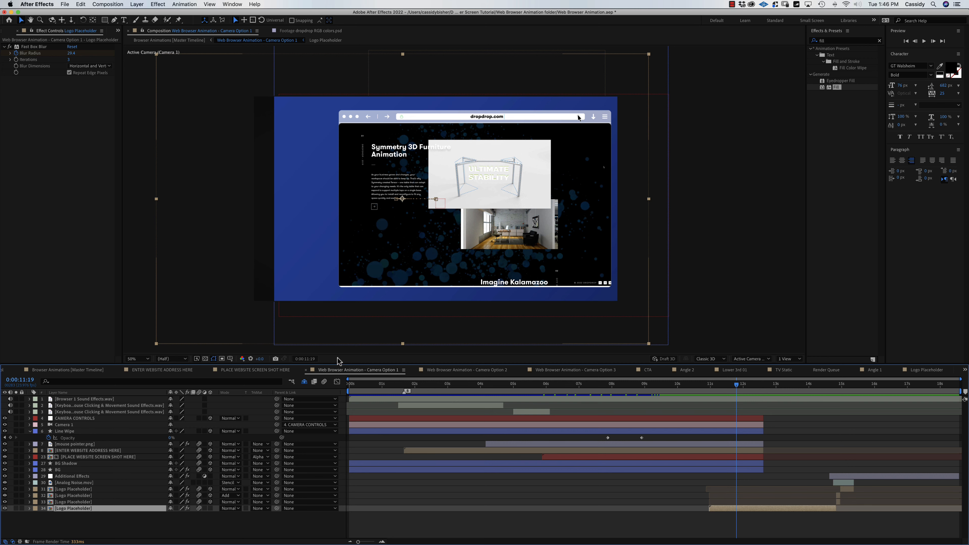
# Hide the lower Logo Placeholder layers, including layers 32 and 33.
pyautogui.moveTo(338, 361); pyautogui.dragTo(338, 338)
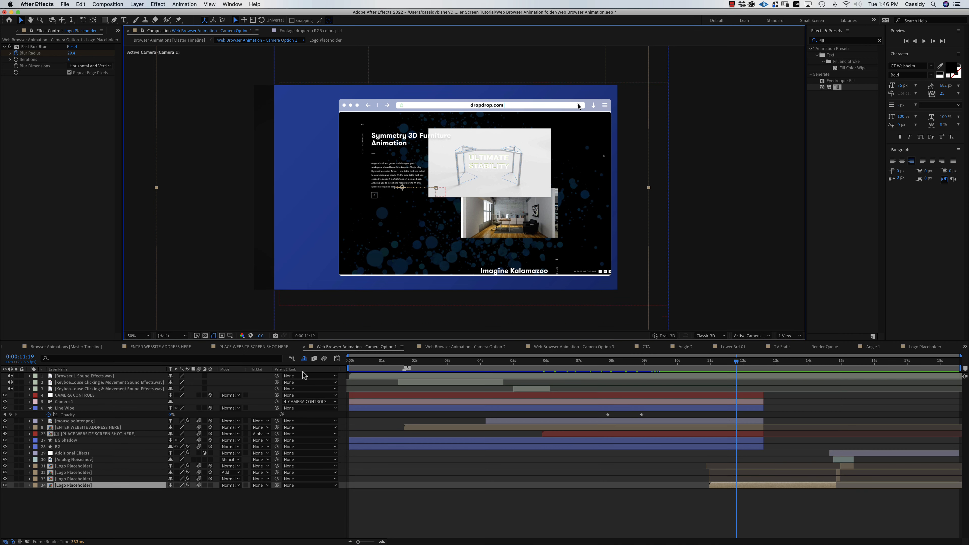
pyautogui.click(4, 486)
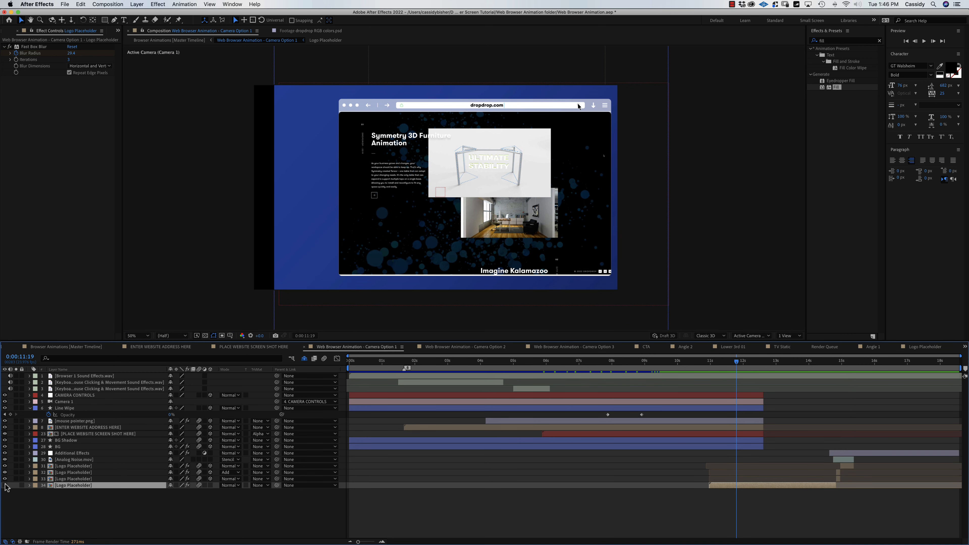
pyautogui.click(75, 466)
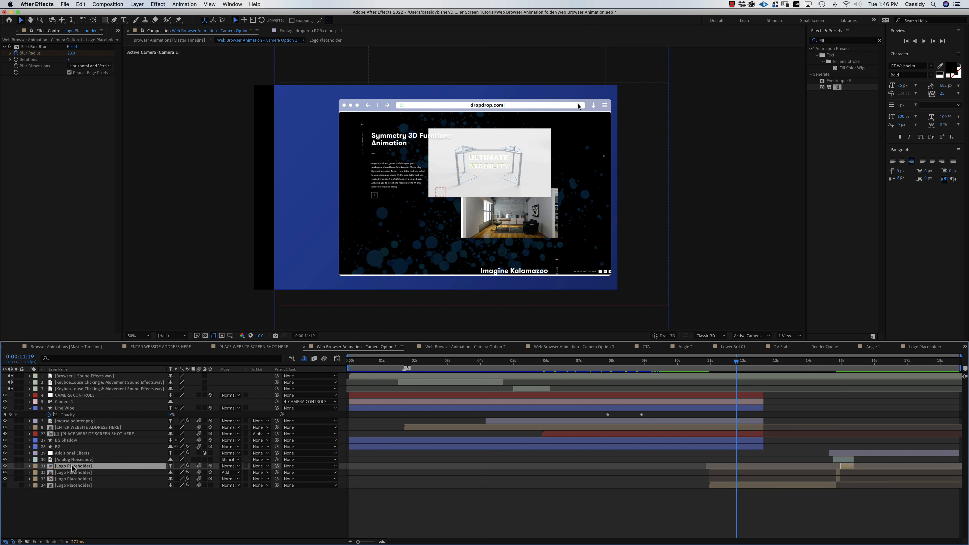
pyautogui.moveTo(5, 479); pyautogui.dragTo(4, 473)
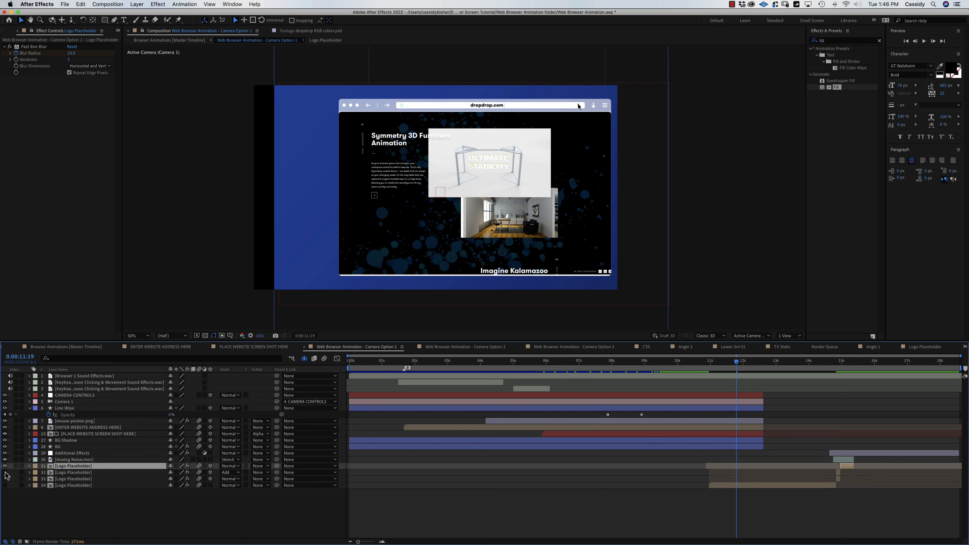
# Hide Additional Effects, enable the transparency grid and preview the animation past 0:00:12:02.
pyautogui.click(70, 460)
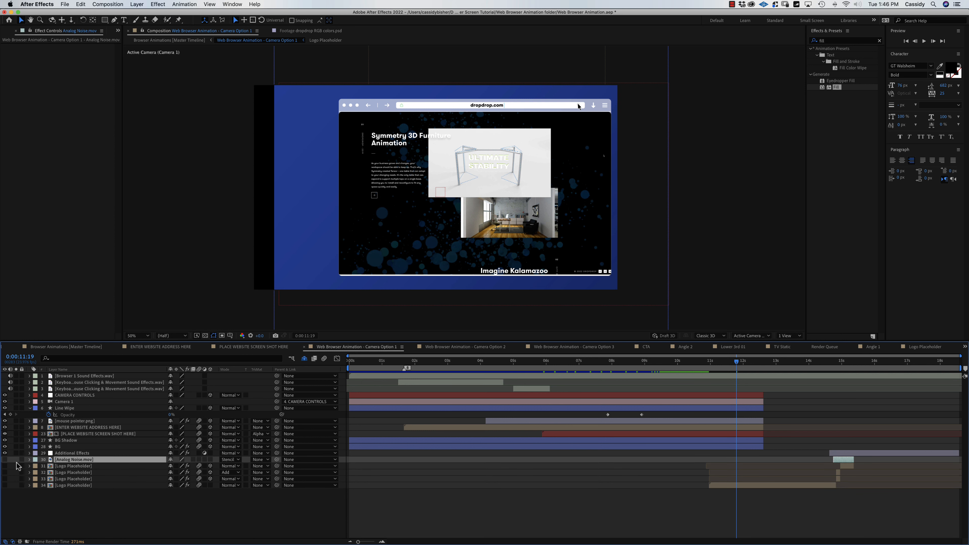
pyautogui.click(4, 454)
pyautogui.click(68, 448)
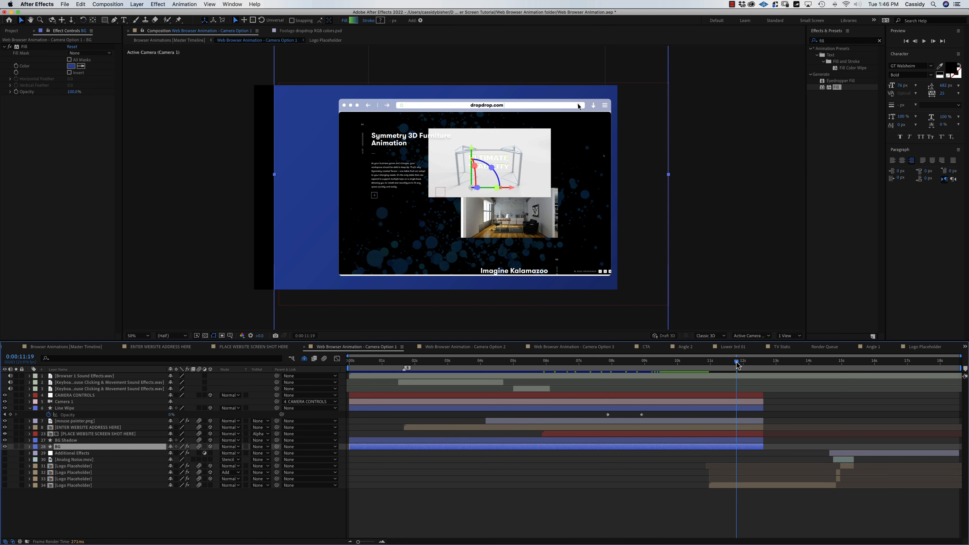
pyautogui.moveTo(738, 363); pyautogui.dragTo(769, 365)
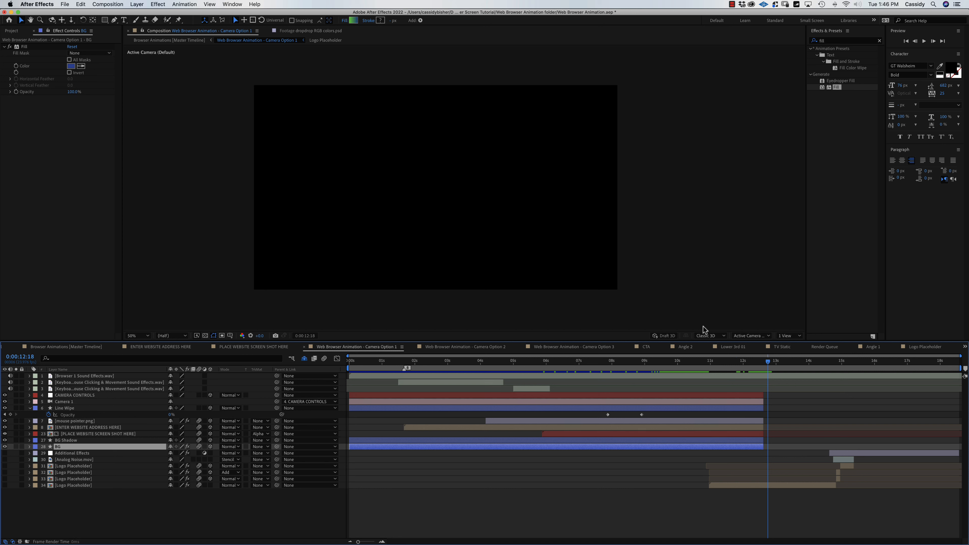
pyautogui.click(205, 336)
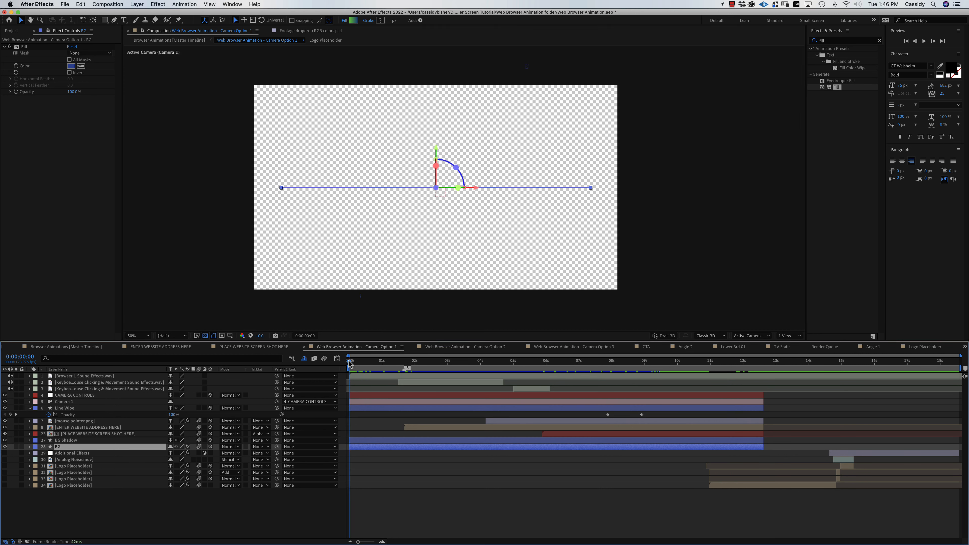
pyautogui.moveTo(350, 362); pyautogui.dragTo(760, 375)
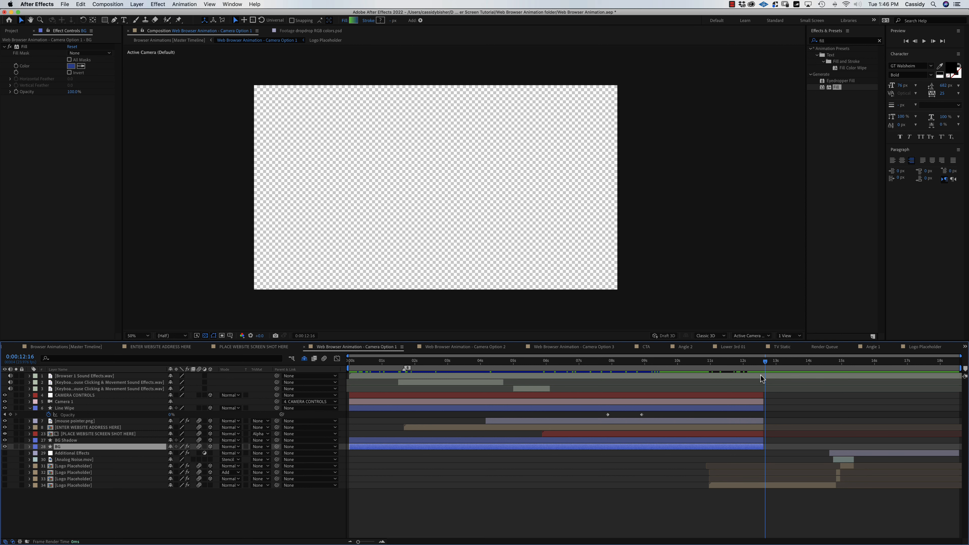
# Queue Camera Option 1 with a custom QuickTime output using Apple ProRes 4444 XQ.
pyautogui.press('super+m')
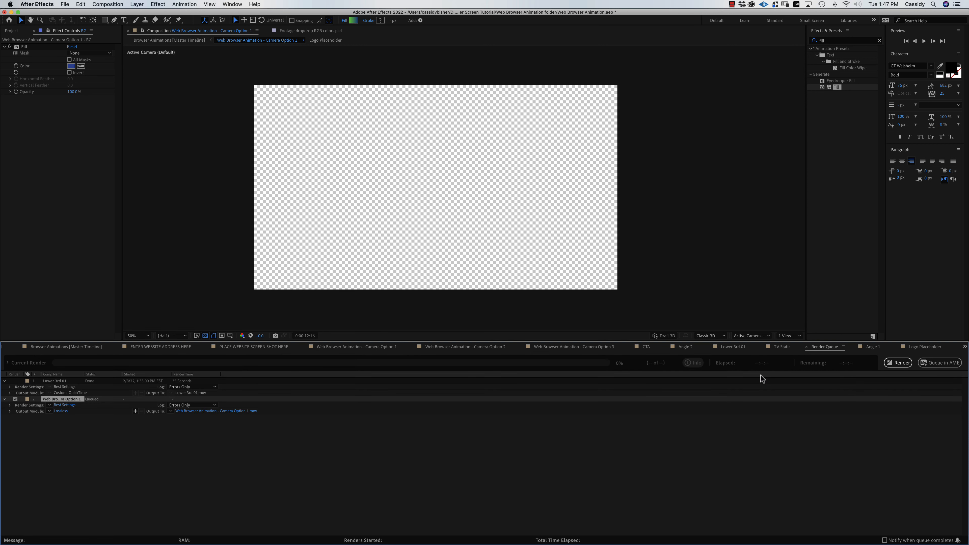
pyautogui.click(50, 412)
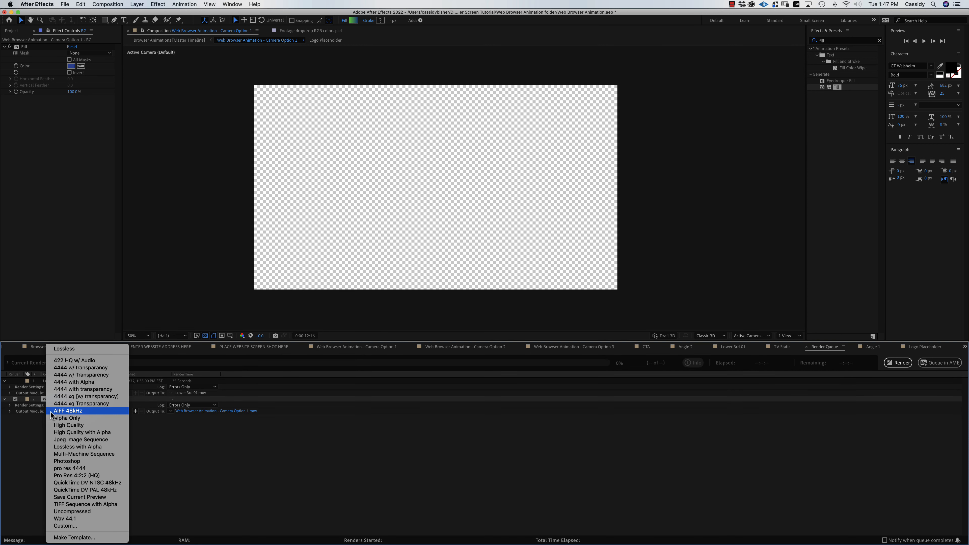
pyautogui.click(76, 526)
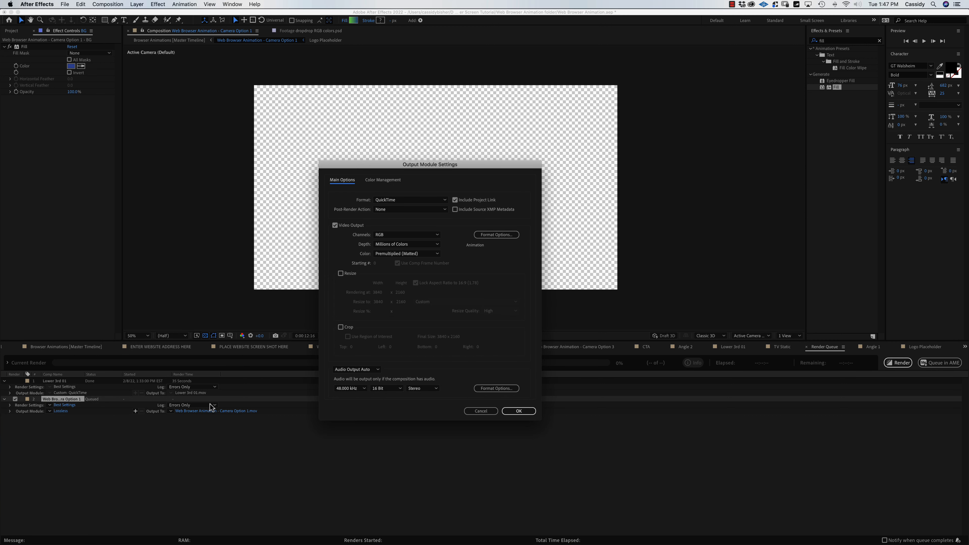
pyautogui.click(500, 234)
pyautogui.click(318, 81)
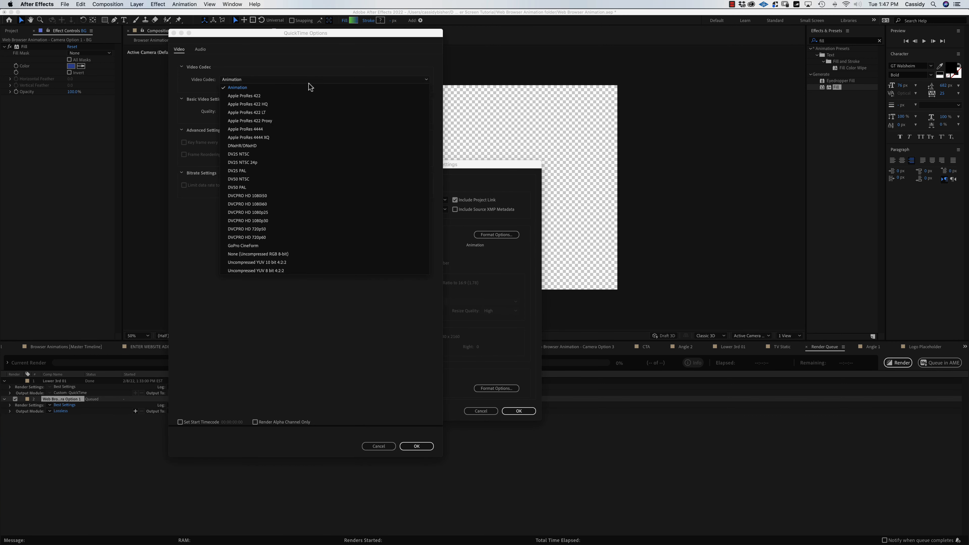
pyautogui.click(259, 138)
pyautogui.click(405, 447)
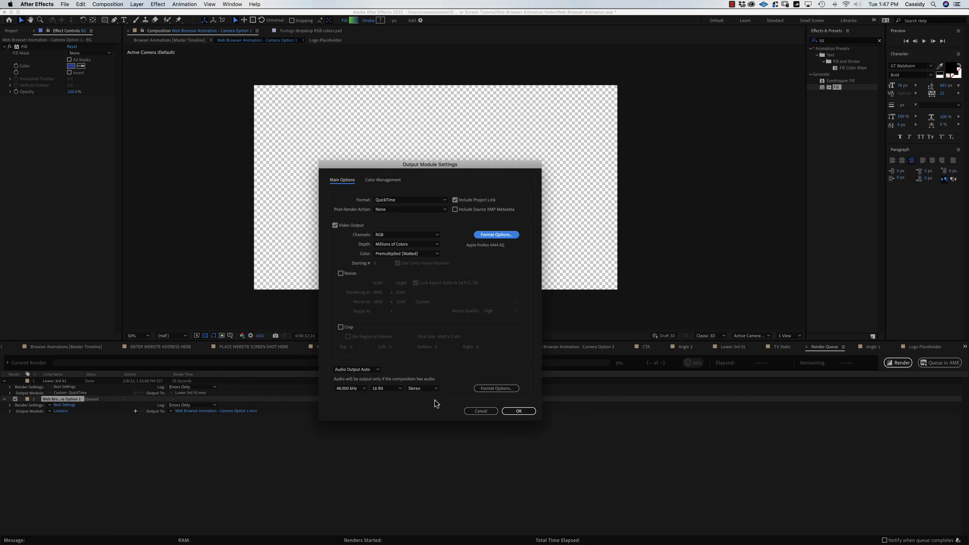
# Set channels to RGB + Alpha, colour to Straight (Unmatted), and audio off.
pyautogui.click(404, 235)
pyautogui.click(405, 260)
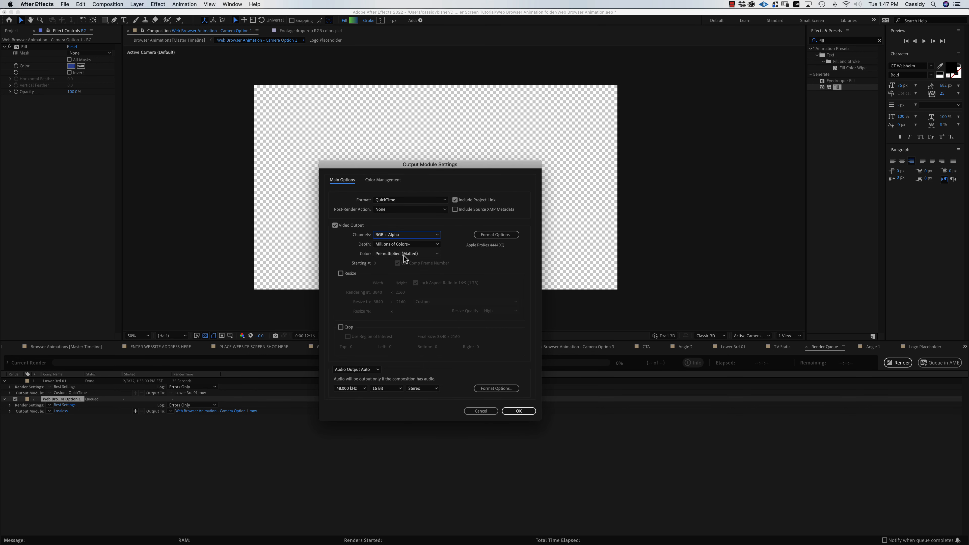
pyautogui.click(405, 254)
pyautogui.click(403, 262)
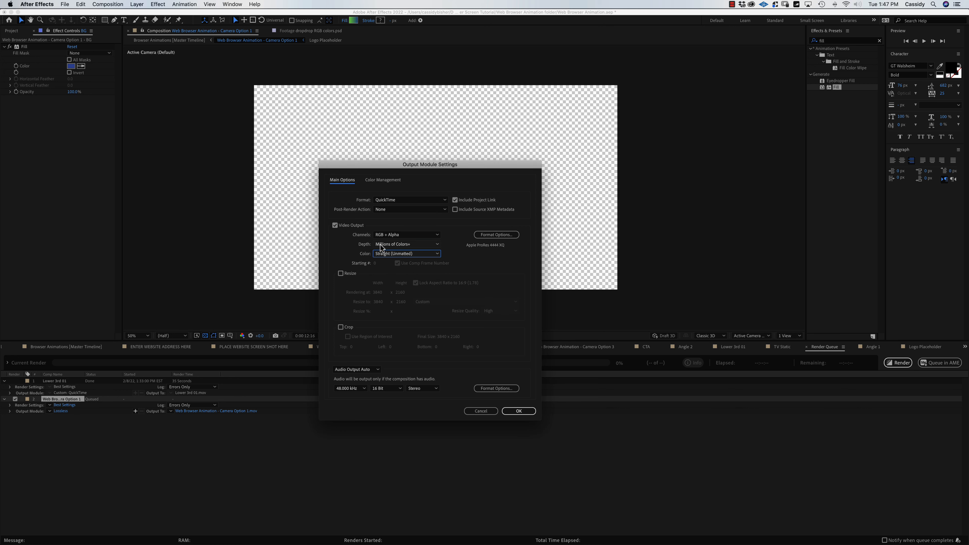
pyautogui.click(361, 370)
pyautogui.click(362, 394)
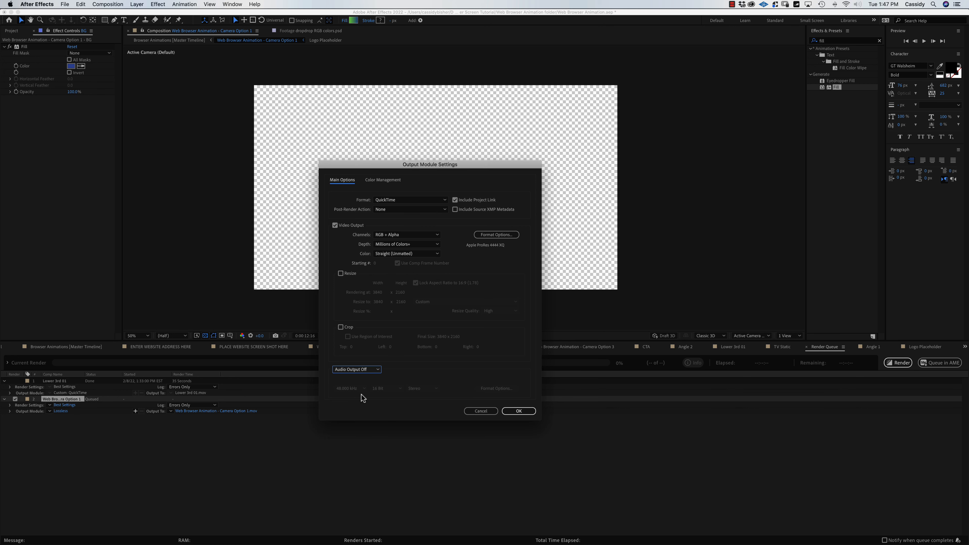
pyautogui.click(519, 411)
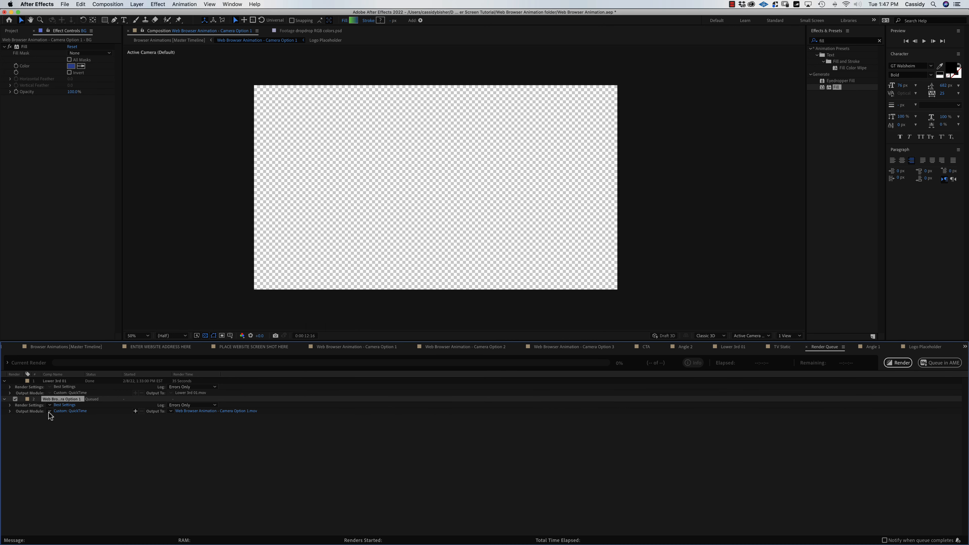
pyautogui.click(50, 411)
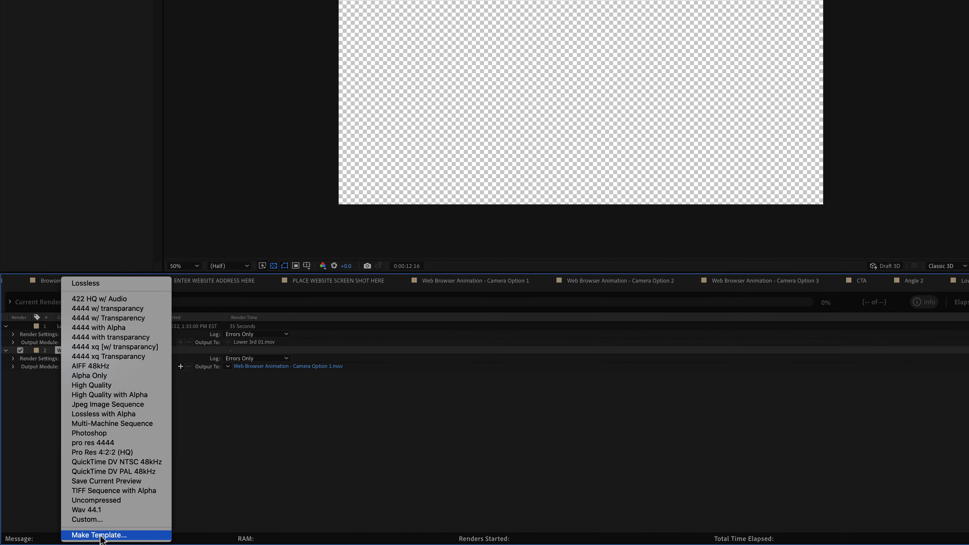
# Save these settings as the 'Freaking Transparancy Export Option' template and apply it to the render.
pyautogui.click(98, 535)
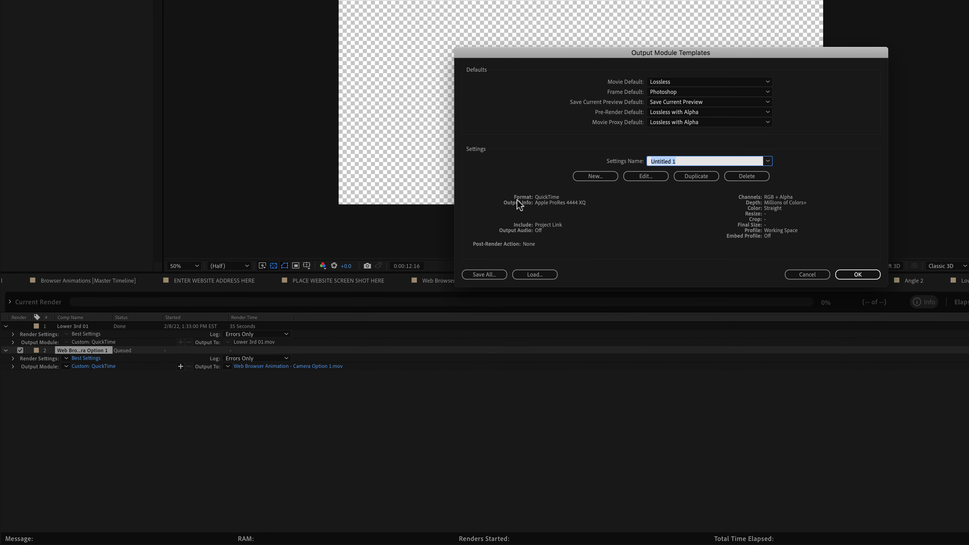
pyautogui.write('Freaking Transparancy Esx')
pyautogui.press('BackSpace')
pyautogui.press('BackSpace')
pyautogui.write('xport Option')
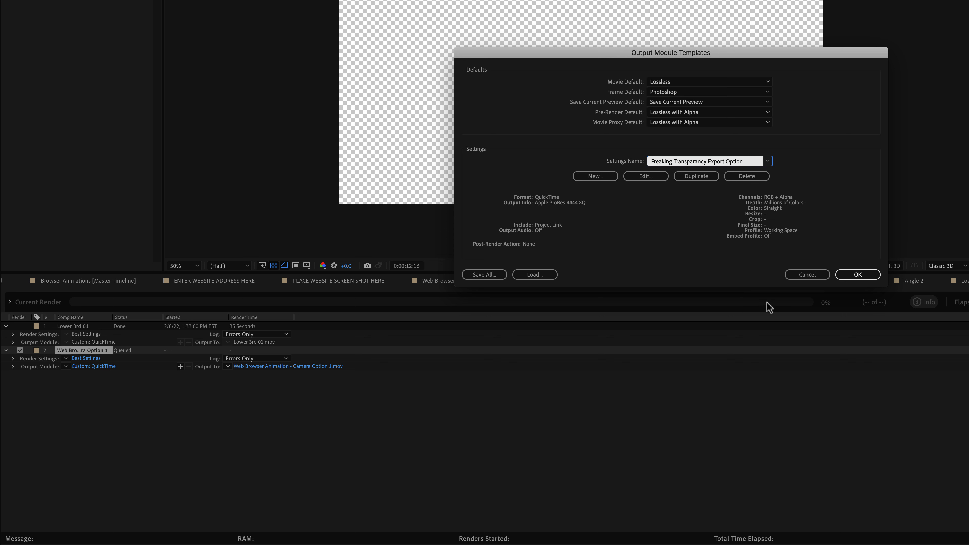
pyautogui.click(860, 275)
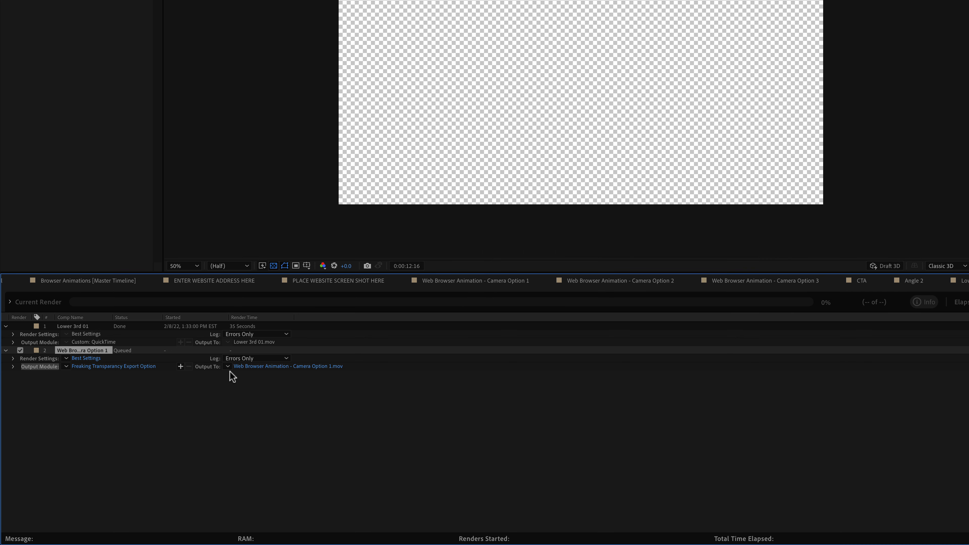
pyautogui.click(66, 367)
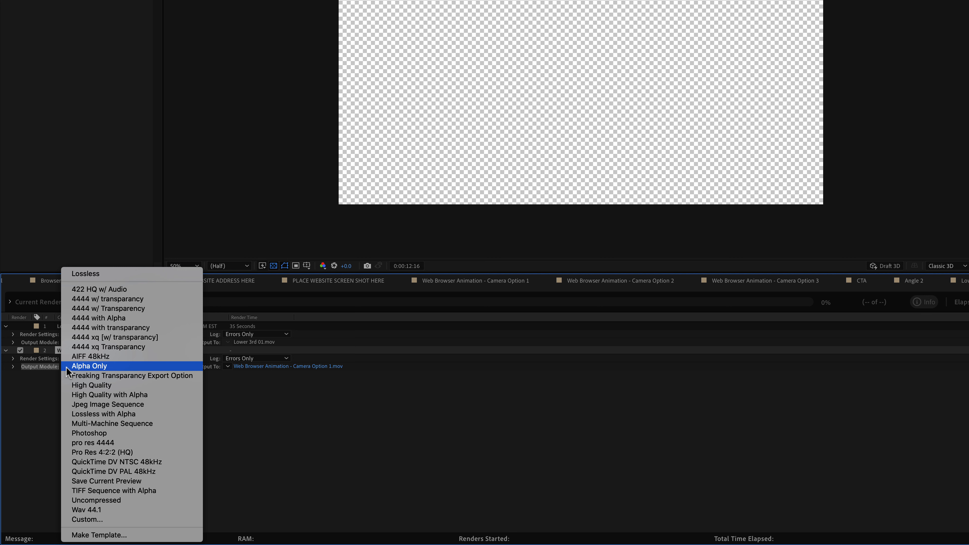
pyautogui.click(144, 376)
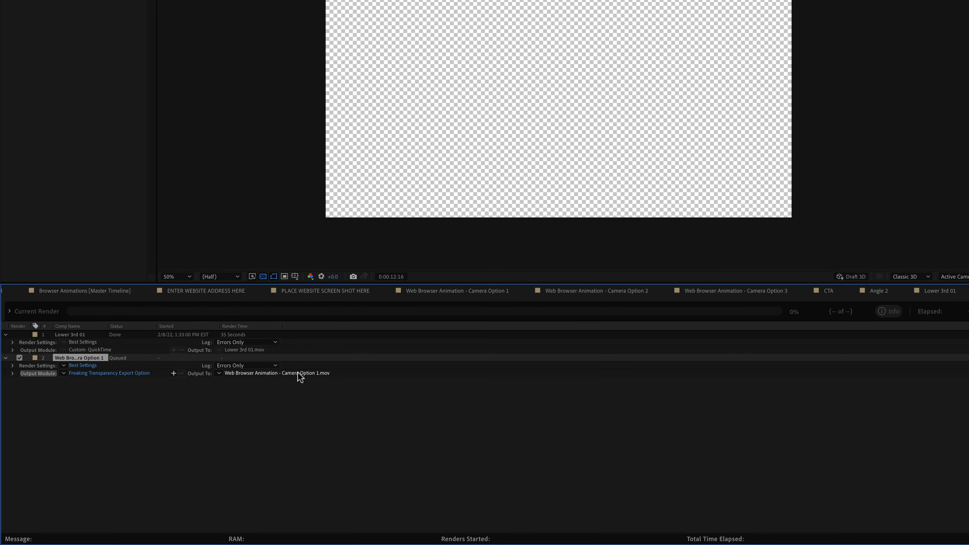
# Render Camera Option 1 to 'Browser Animation [w-Alpha].mov' in the B.) Video folder.
pyautogui.click(313, 365)
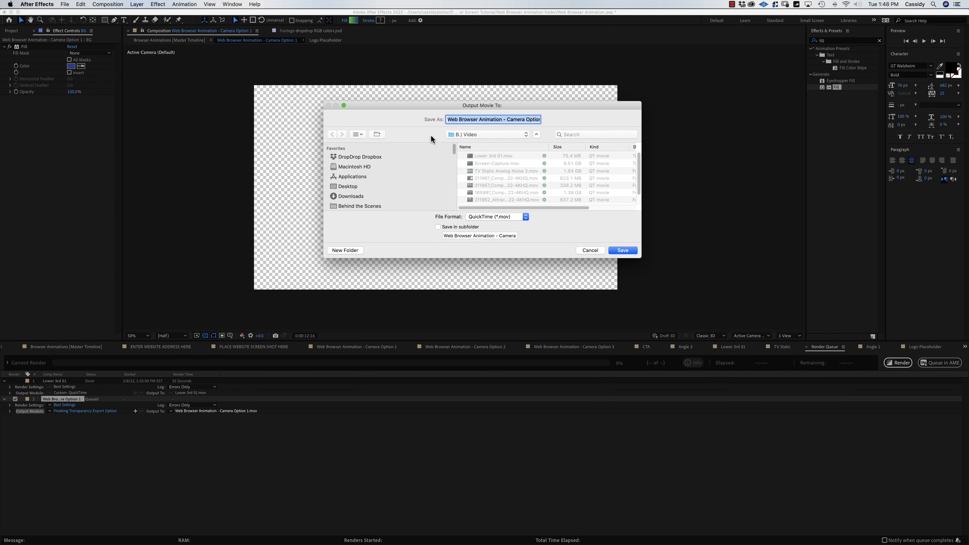
pyautogui.write('B')
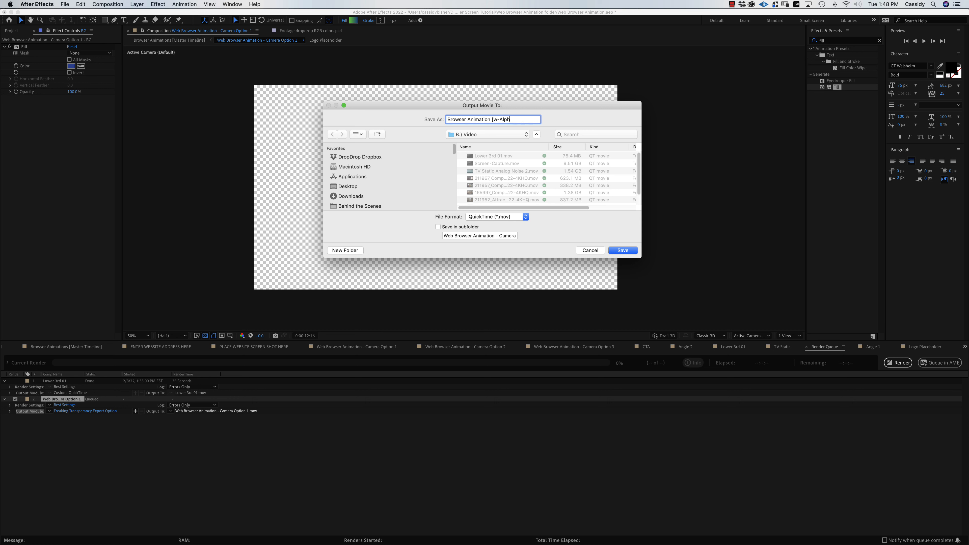
pyautogui.click(624, 251)
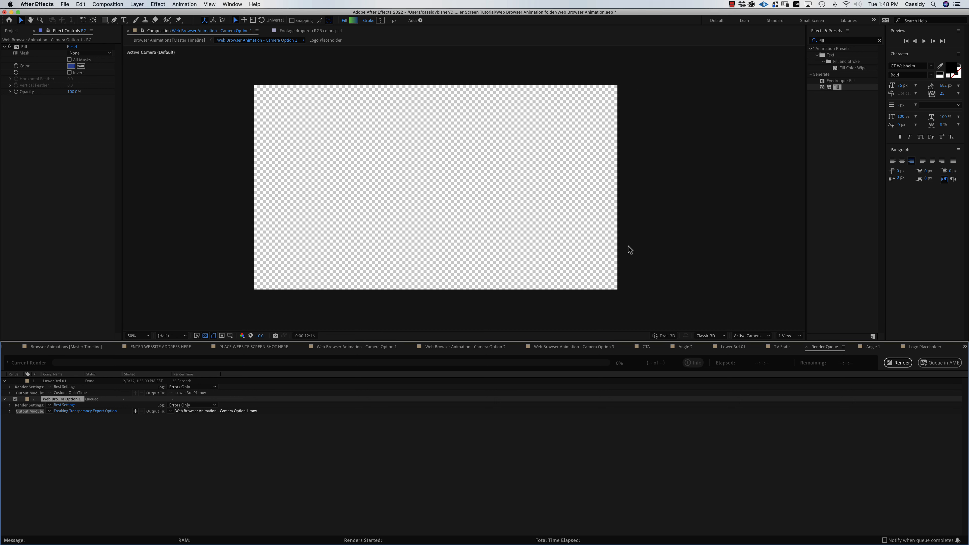
pyautogui.click(897, 363)
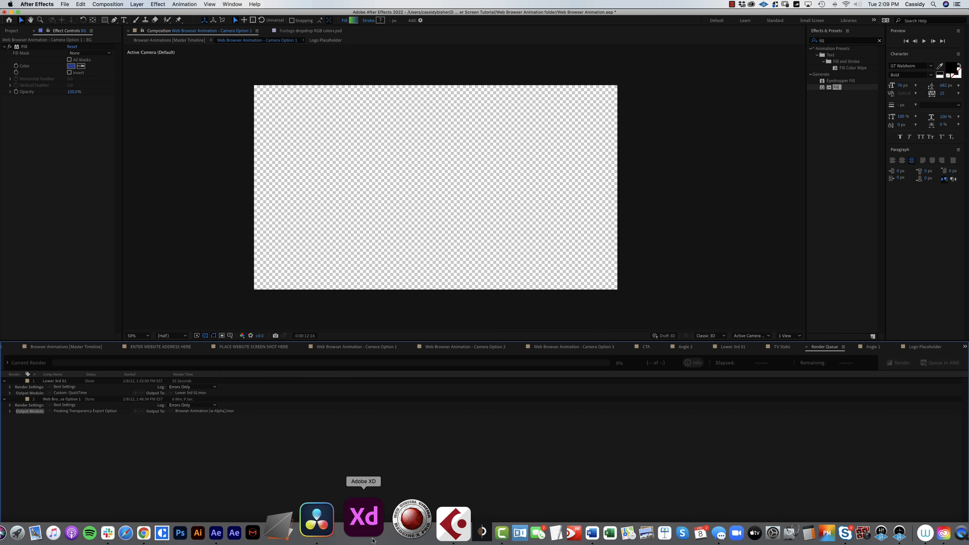
# Import Browser Animation [w-Alpha].mov into the Renders bin in DaVinci Resolve.
pyautogui.click(355, 527)
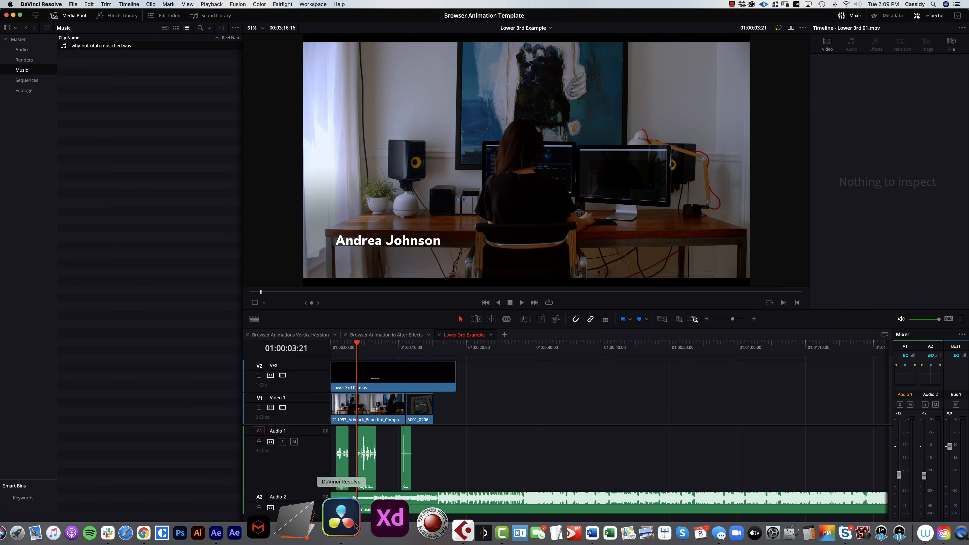
pyautogui.click(25, 61)
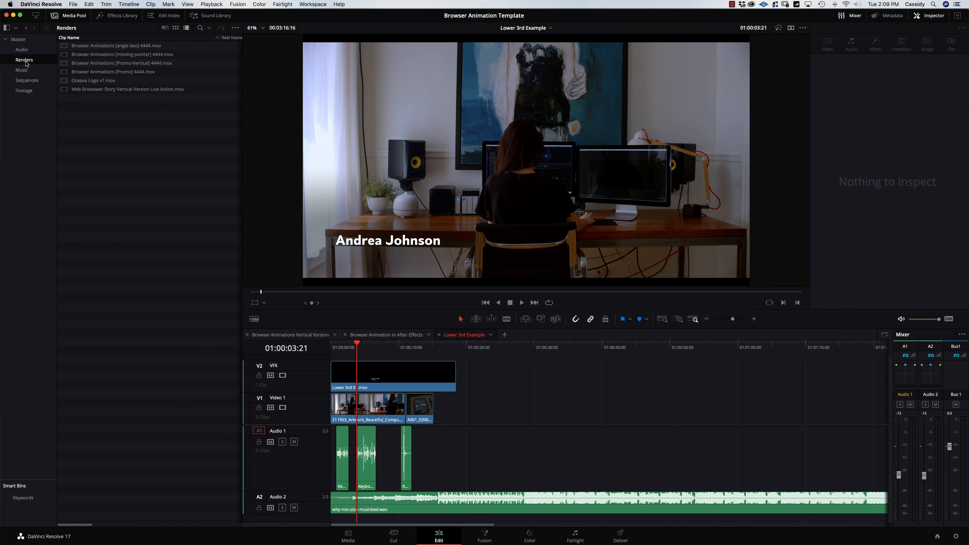
pyautogui.doubleClick(111, 121)
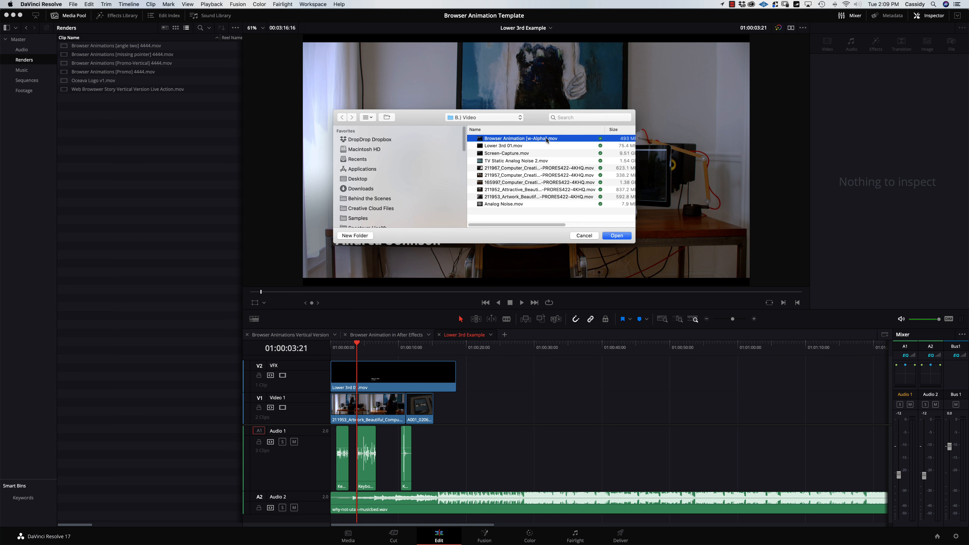
pyautogui.click(617, 236)
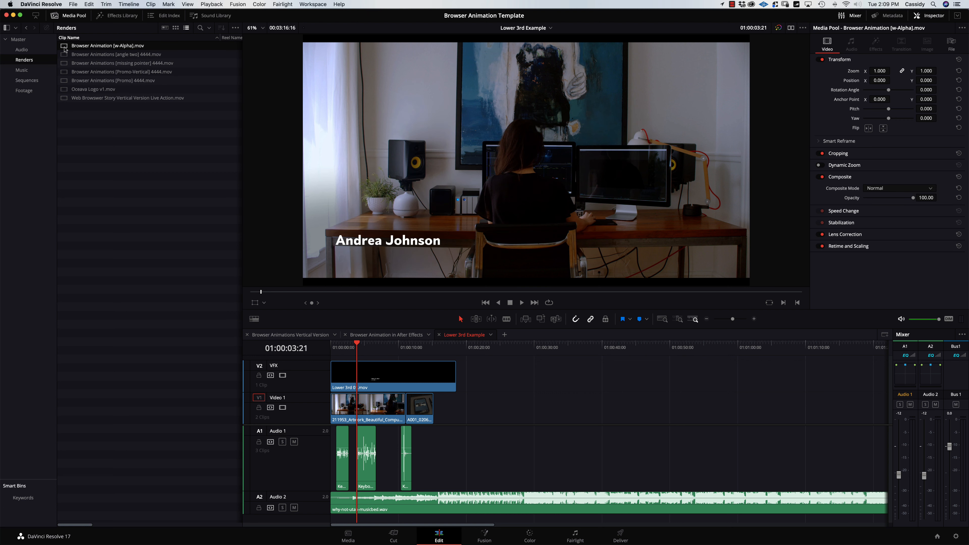
# Put the clip at the timeline start, the lower-third clips after it, and lift it to a new top track.
pyautogui.moveTo(64, 47); pyautogui.dragTo(337, 468)
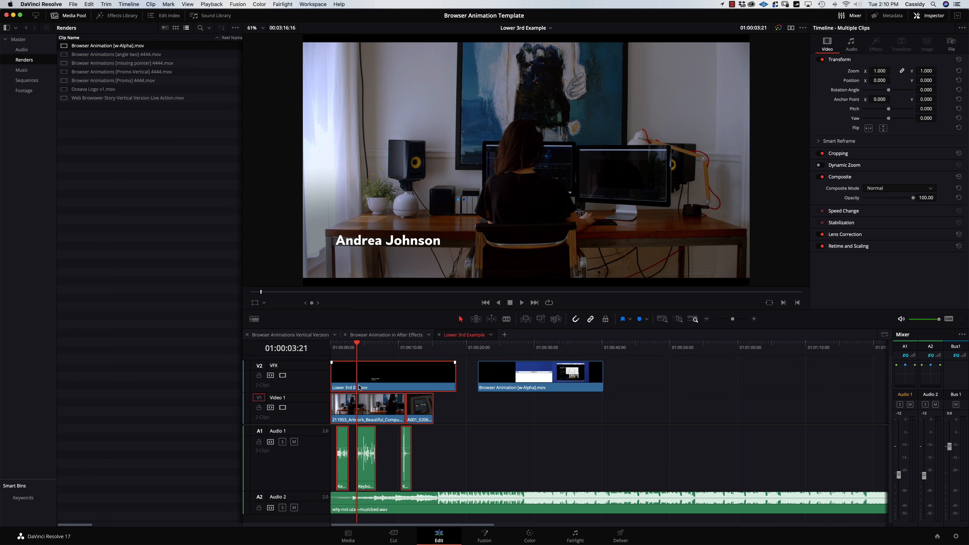
pyautogui.moveTo(360, 388); pyautogui.dragTo(652, 386)
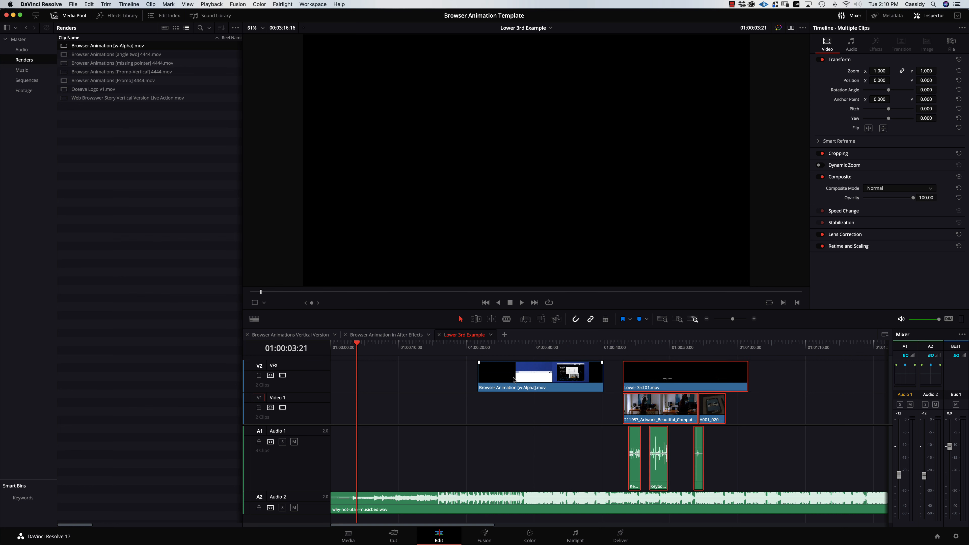
pyautogui.moveTo(513, 380); pyautogui.dragTo(366, 380)
pyautogui.press('Home')
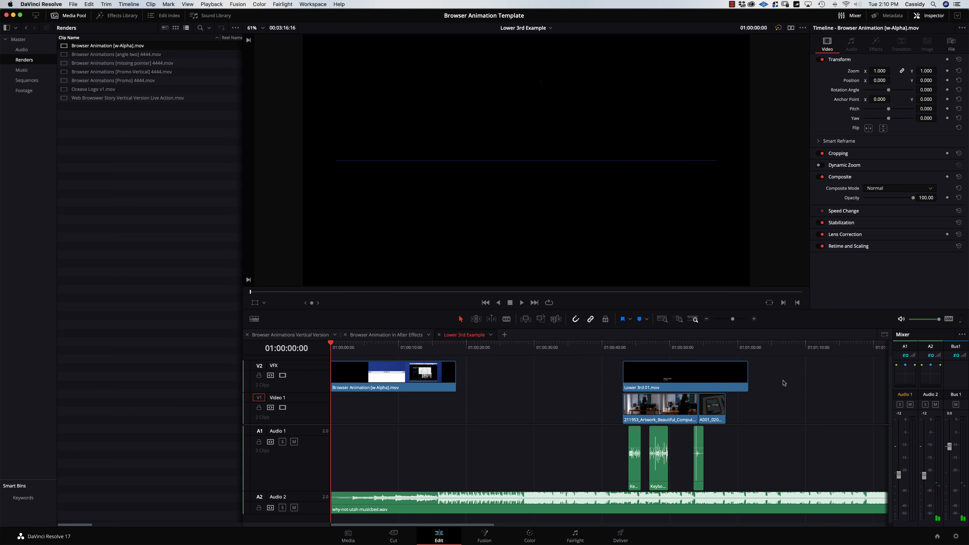
pyautogui.moveTo(789, 392); pyautogui.dragTo(598, 476)
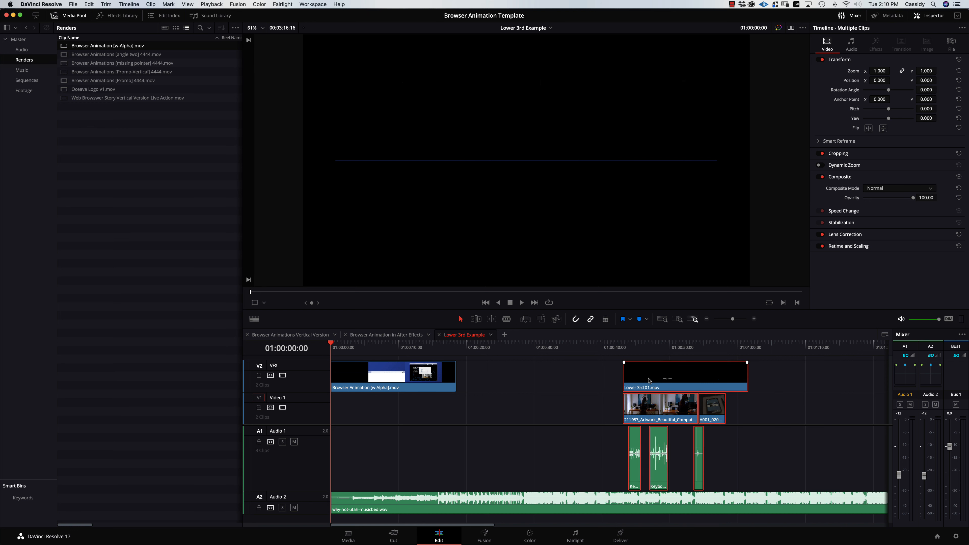
pyautogui.moveTo(637, 386); pyautogui.dragTo(470, 386)
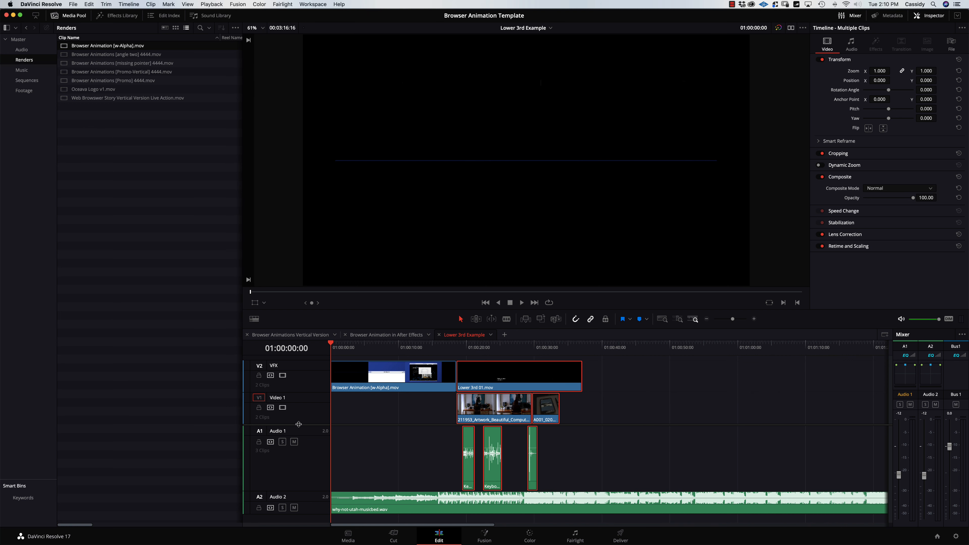
pyautogui.moveTo(341, 386)
pyautogui.mouseDown()
pyautogui.moveTo(341, 366)
pyautogui.moveTo(344, 404)
pyautogui.moveTo(341, 395)
pyautogui.mouseUp()
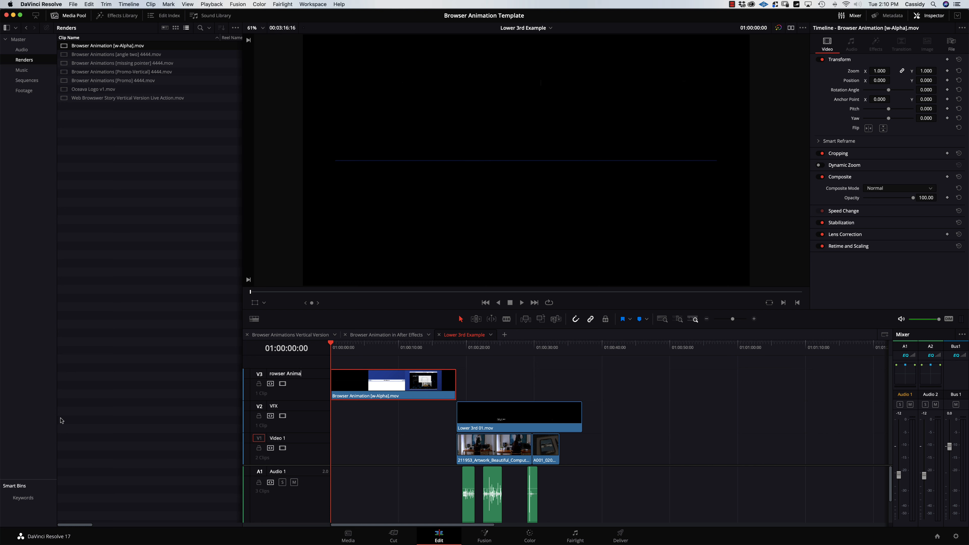
# Shift the office, lower-third and audio clips left to about 01:00:12, overlapping the animation's end.
pyautogui.click(370, 421)
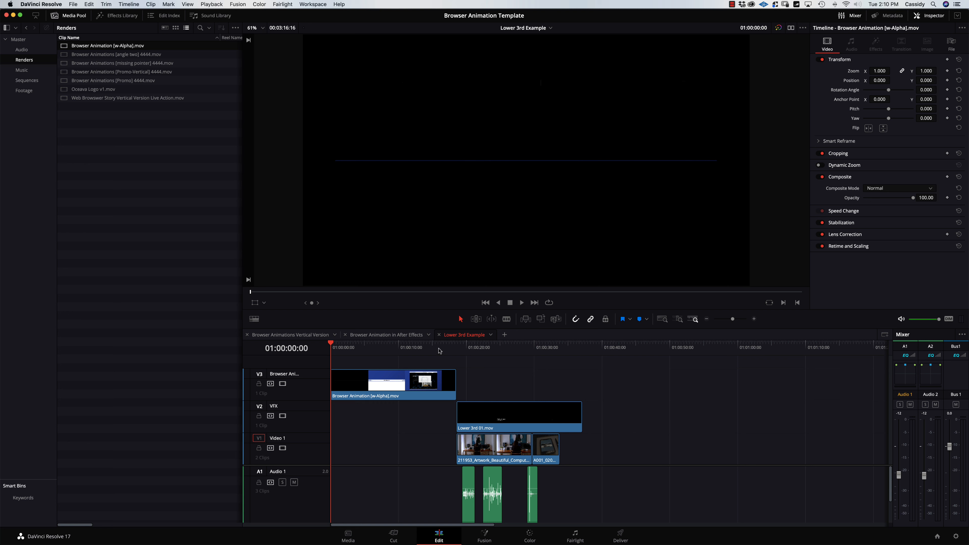
pyautogui.moveTo(440, 351); pyautogui.dragTo(417, 363)
pyautogui.moveTo(643, 397); pyautogui.dragTo(466, 485)
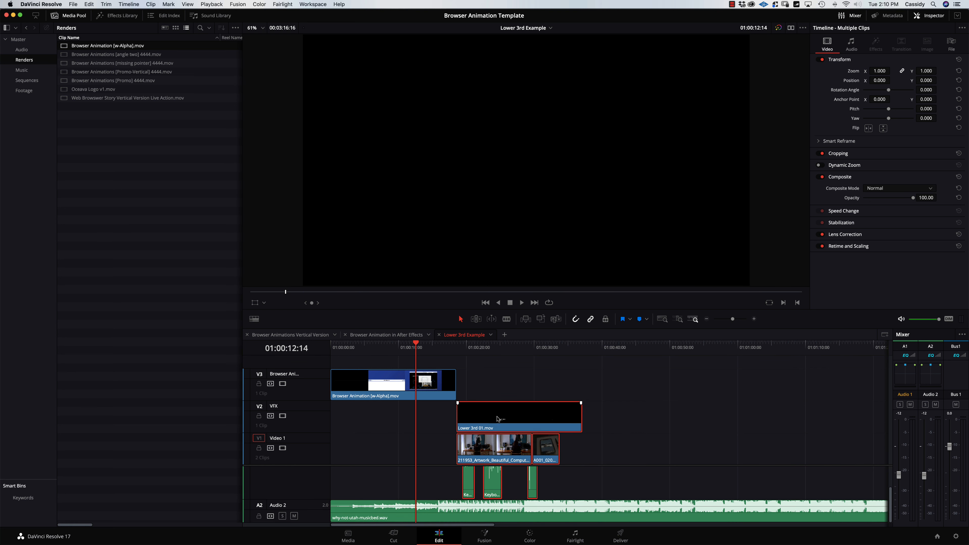
pyautogui.moveTo(498, 418); pyautogui.dragTo(457, 419)
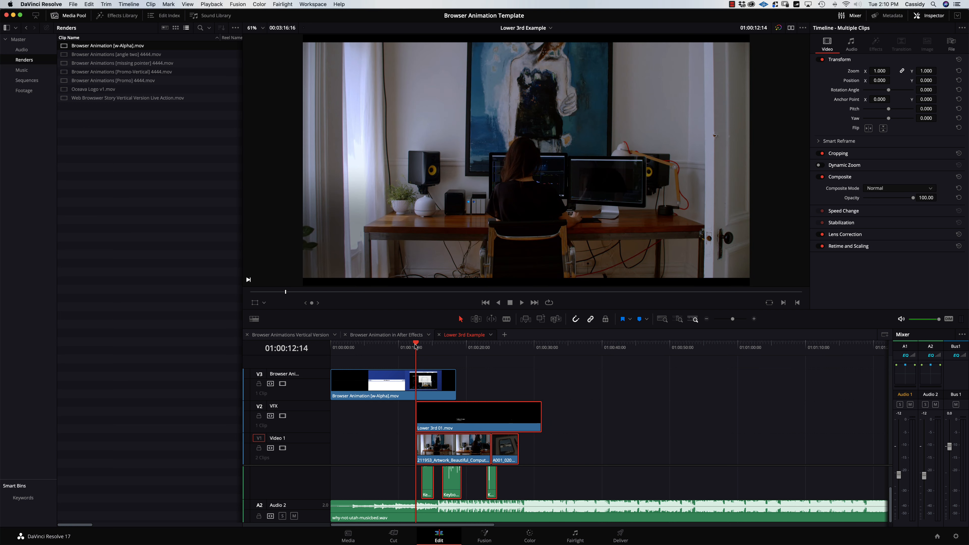
pyautogui.moveTo(410, 349); pyautogui.dragTo(407, 348)
pyautogui.press('space')
pyautogui.press('space')
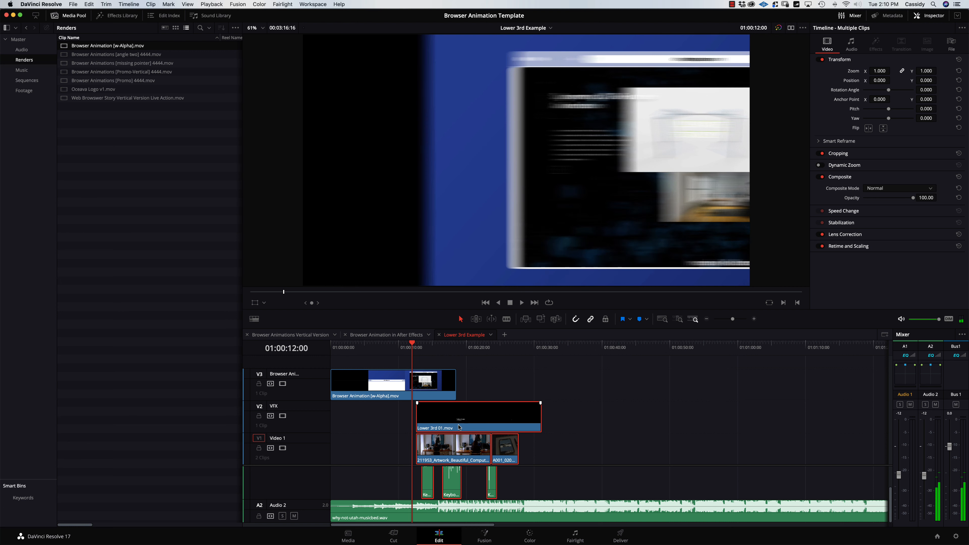
pyautogui.moveTo(459, 427)
pyautogui.mouseDown()
pyautogui.moveTo(445, 421)
pyautogui.moveTo(465, 415)
pyautogui.mouseUp()
pyautogui.click(552, 420)
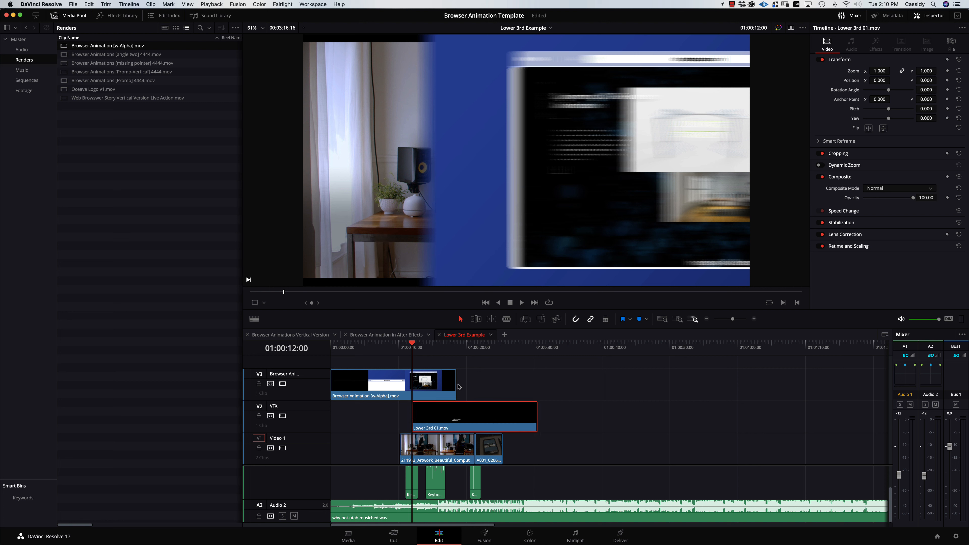
pyautogui.press('space')
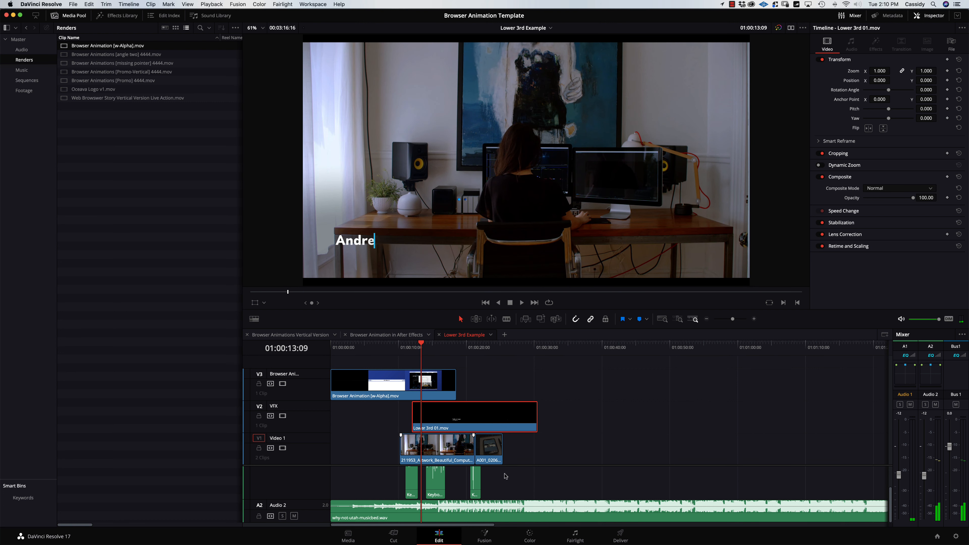
# Delay the lower third and its three A1 sound effects by about three seconds (+03:04).
pyautogui.press('super+z')
pyautogui.moveTo(508, 480); pyautogui.dragTo(397, 487)
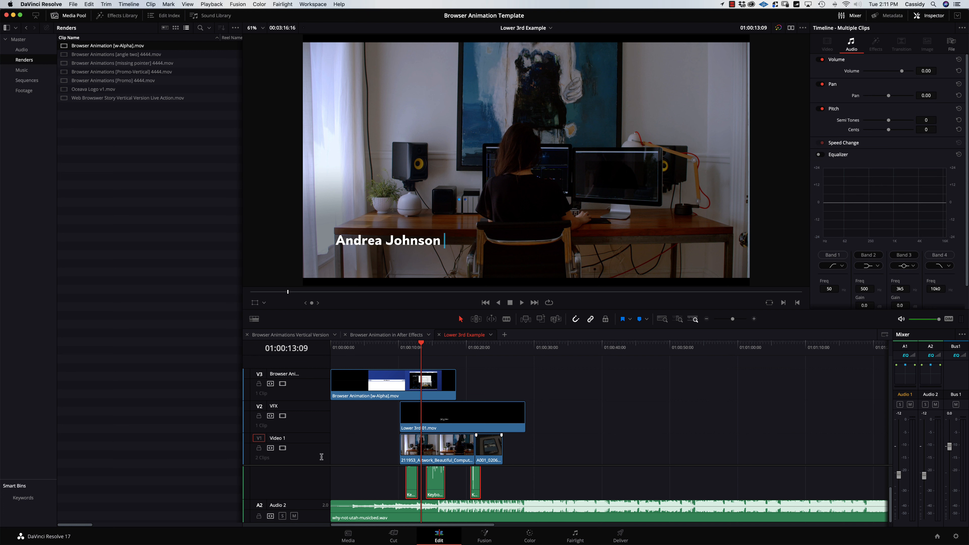
pyautogui.moveTo(297, 465); pyautogui.dragTo(298, 430)
pyautogui.moveTo(300, 494); pyautogui.dragTo(304, 471)
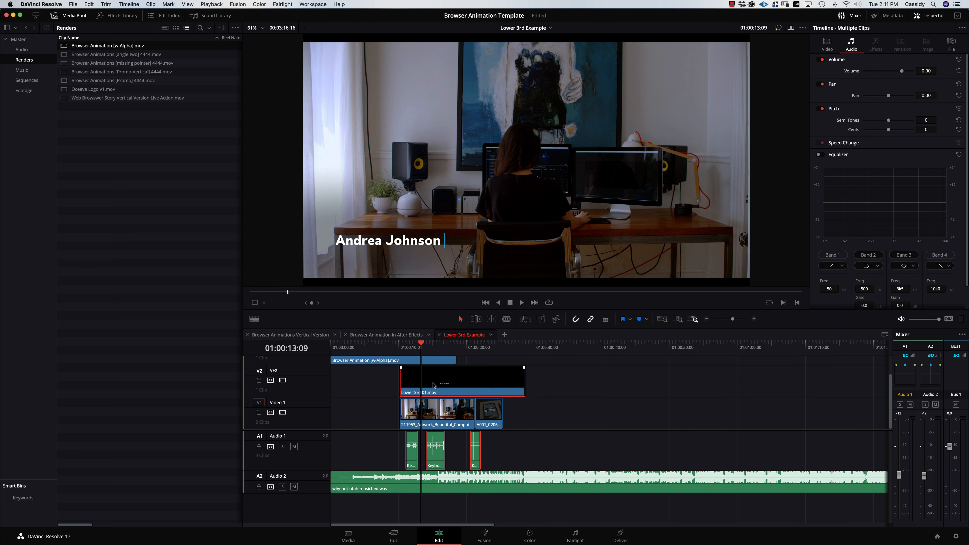
pyautogui.moveTo(439, 385); pyautogui.dragTo(462, 386)
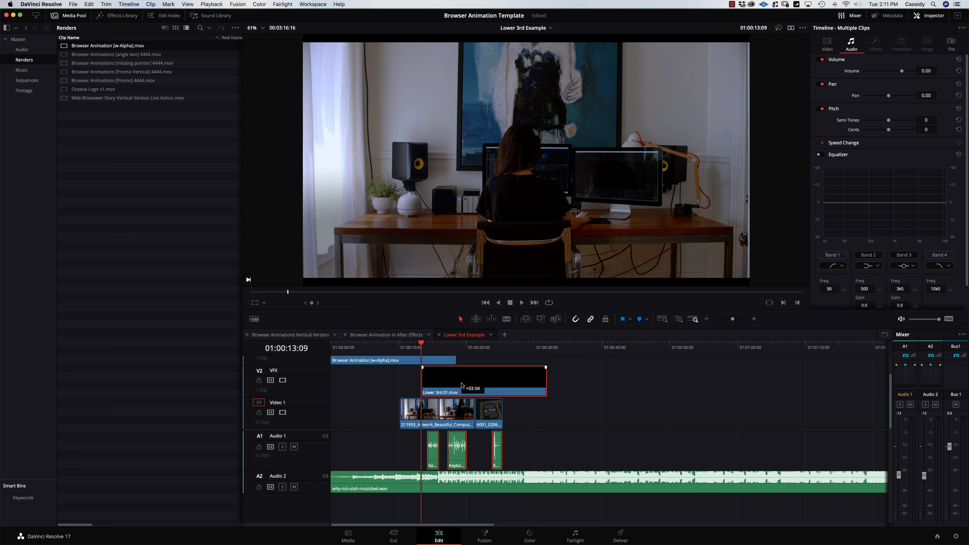
pyautogui.moveTo(419, 346); pyautogui.dragTo(401, 348)
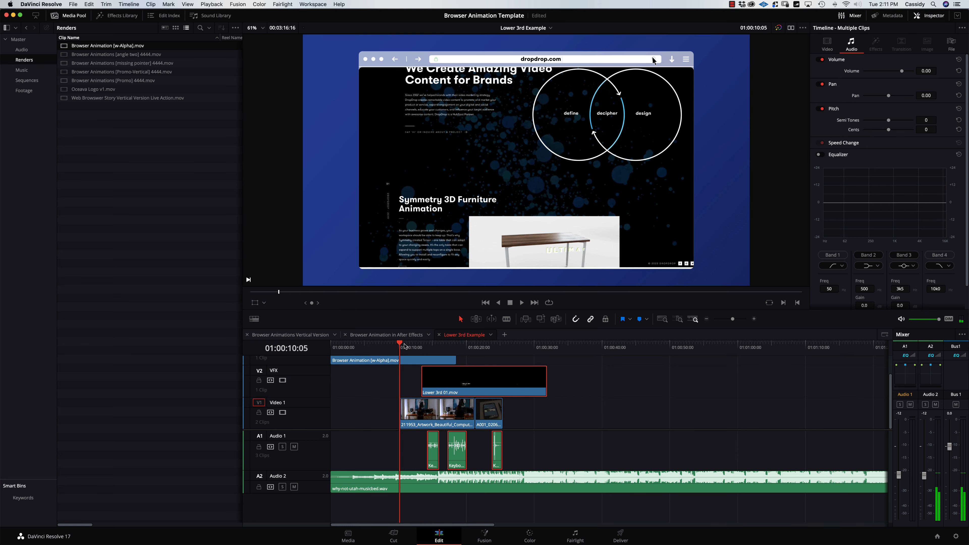
pyautogui.press('space')
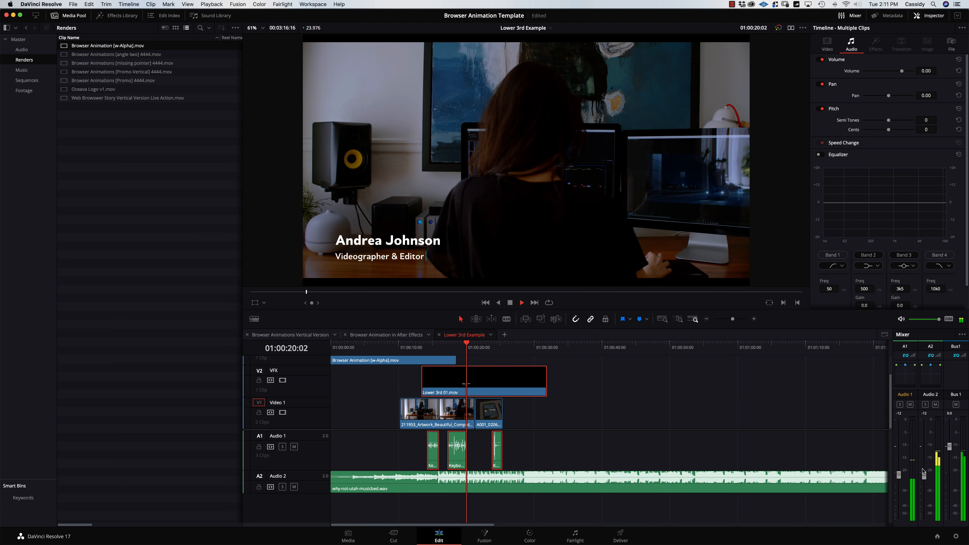
# Lower the Audio 2 music fader to -36.
pyautogui.moveTo(924, 475); pyautogui.dragTo(925, 500)
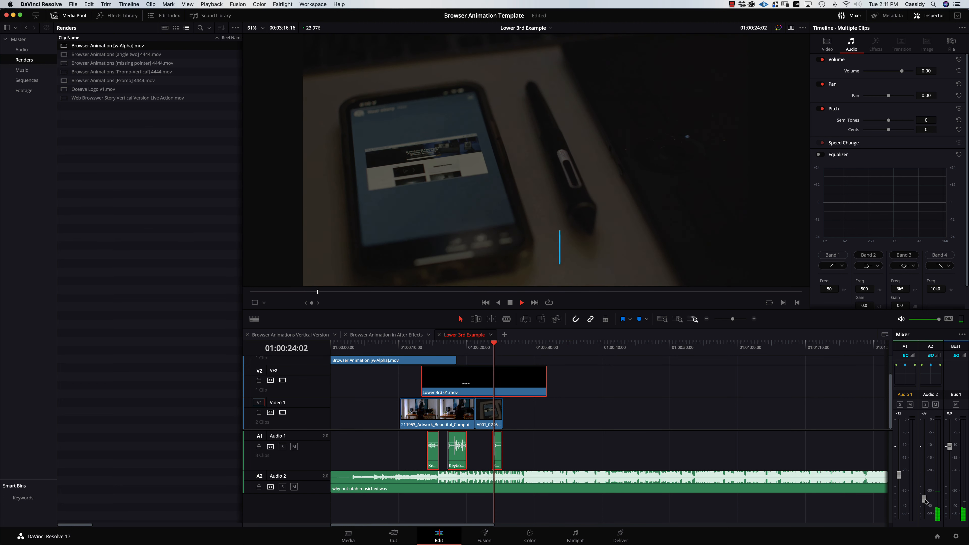
pyautogui.click(491, 343)
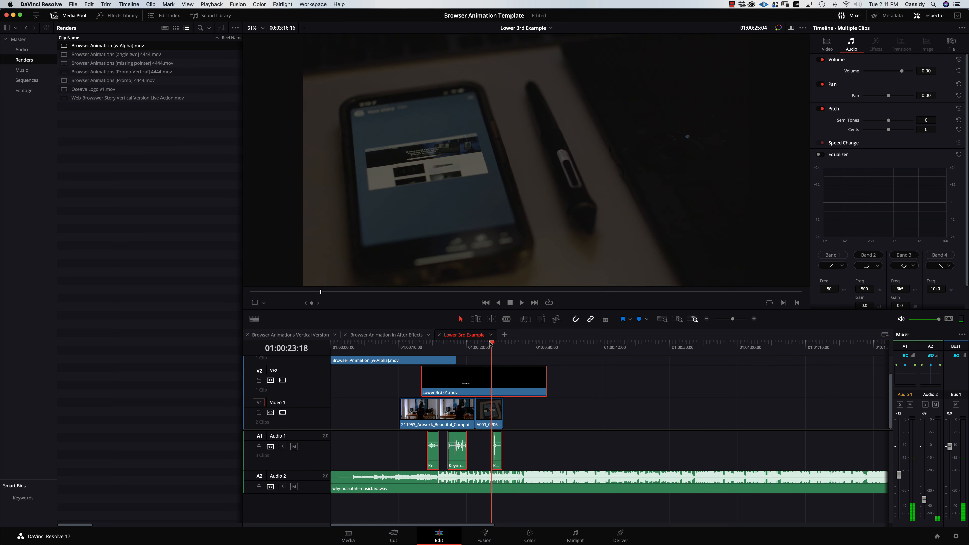
pyautogui.moveTo(491, 344); pyautogui.dragTo(330, 368)
# Trim the head of the music clip on Audio 2.
pyautogui.press('space')
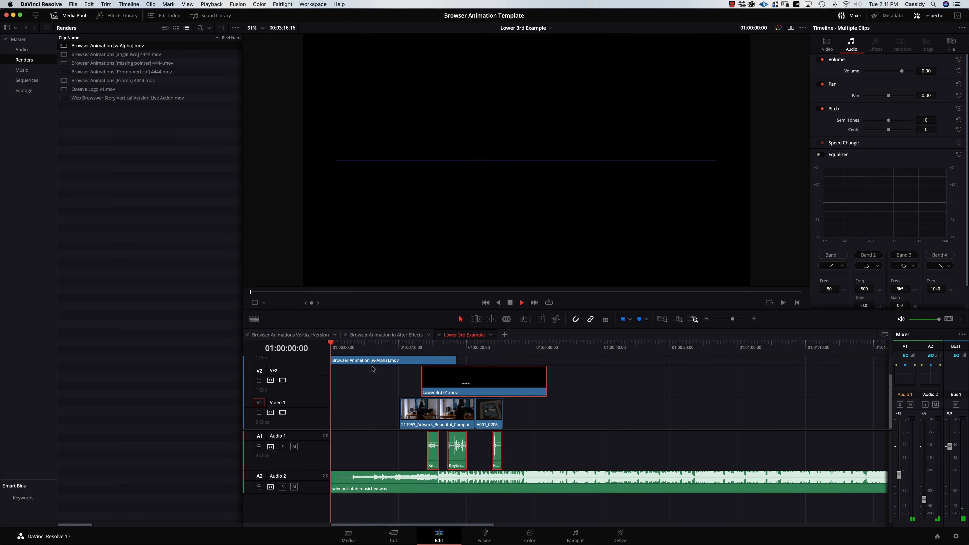
pyautogui.press('space')
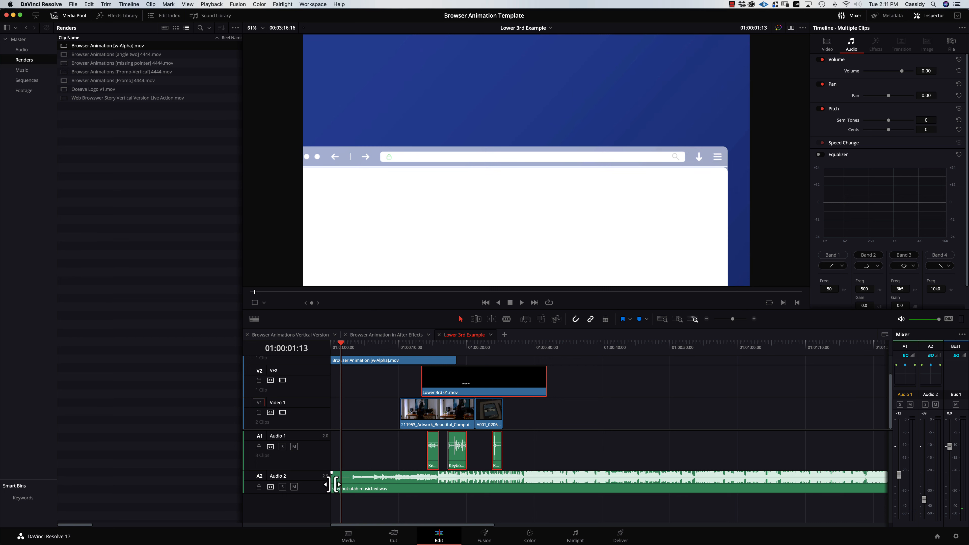
pyautogui.moveTo(336, 485)
pyautogui.mouseDown()
pyautogui.moveTo(346, 480)
pyautogui.moveTo(336, 489)
pyautogui.moveTo(333, 473)
pyautogui.mouseUp()
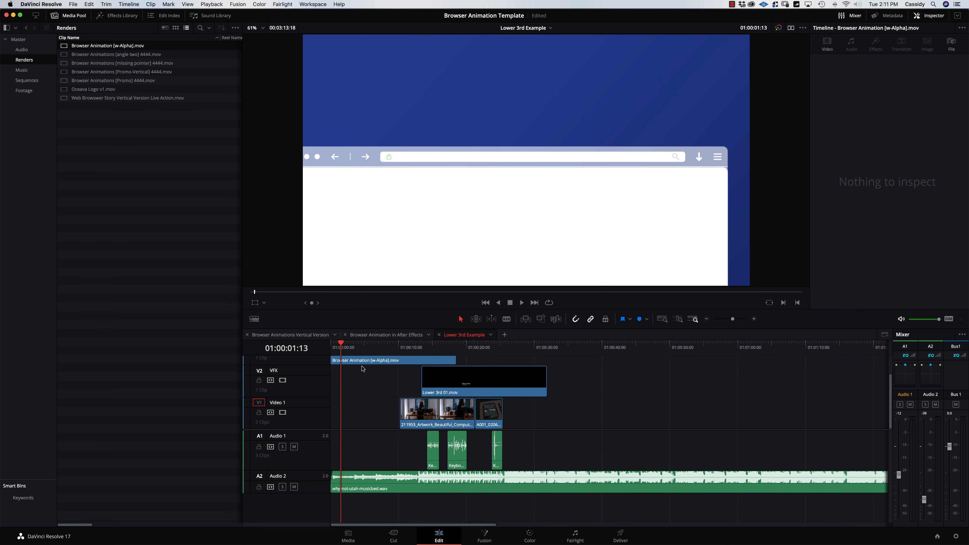
pyautogui.press('Home')
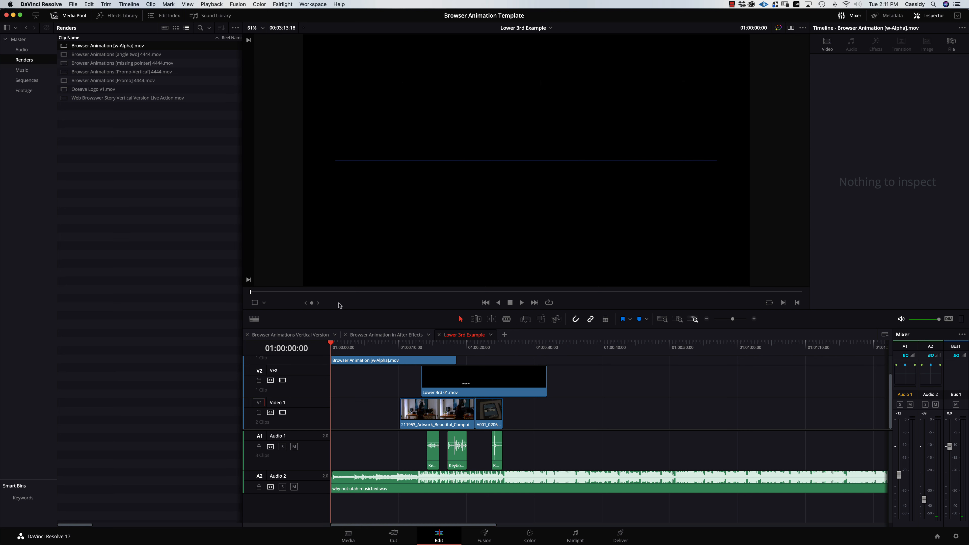
# Preview the whole edit from the start with track V3 and a taller Audio 2 visible.
pyautogui.moveTo(341, 309); pyautogui.dragTo(341, 245)
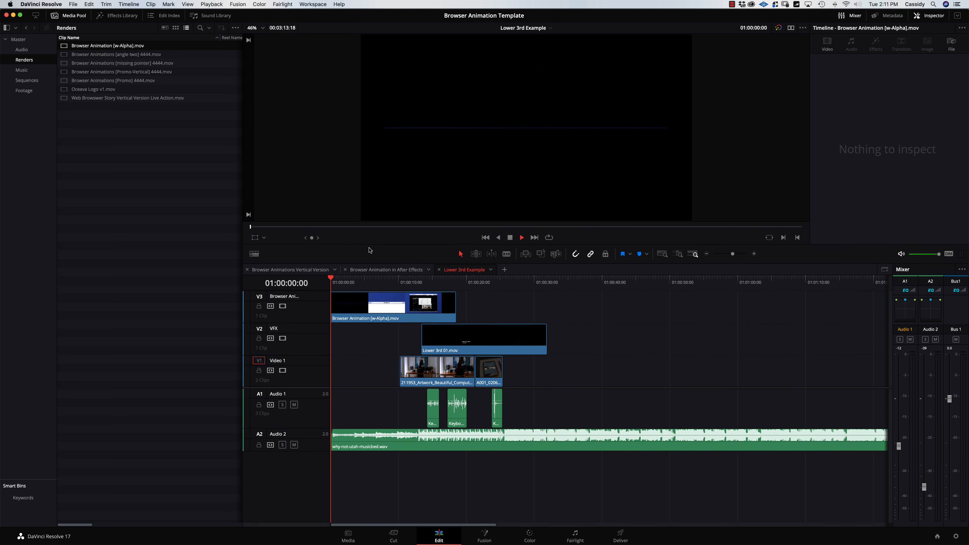
pyautogui.press('space')
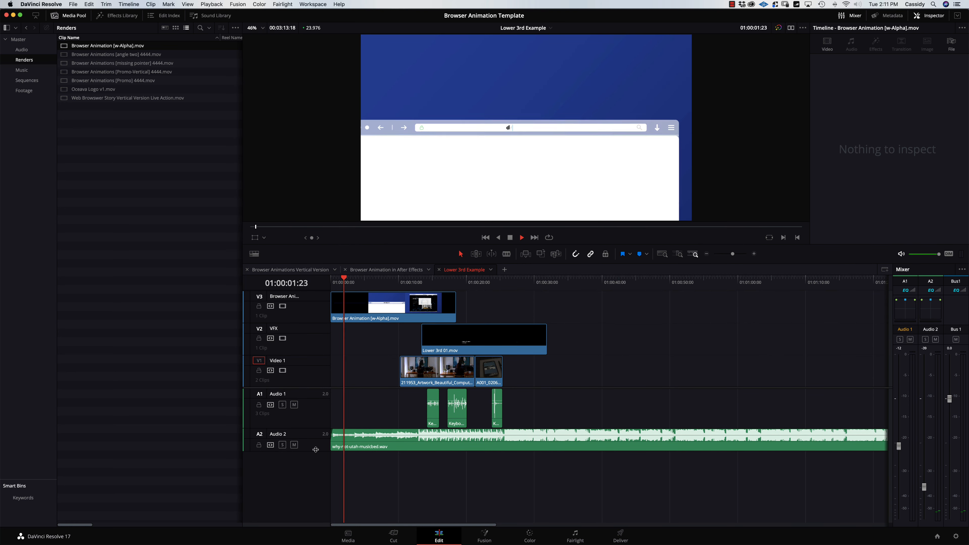
pyautogui.moveTo(316, 451); pyautogui.dragTo(317, 482)
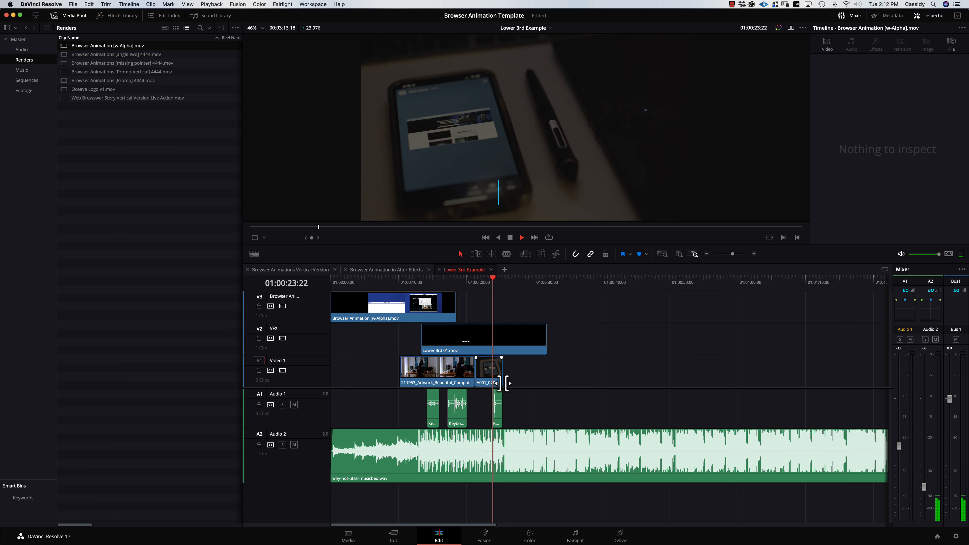
pyautogui.press('space')
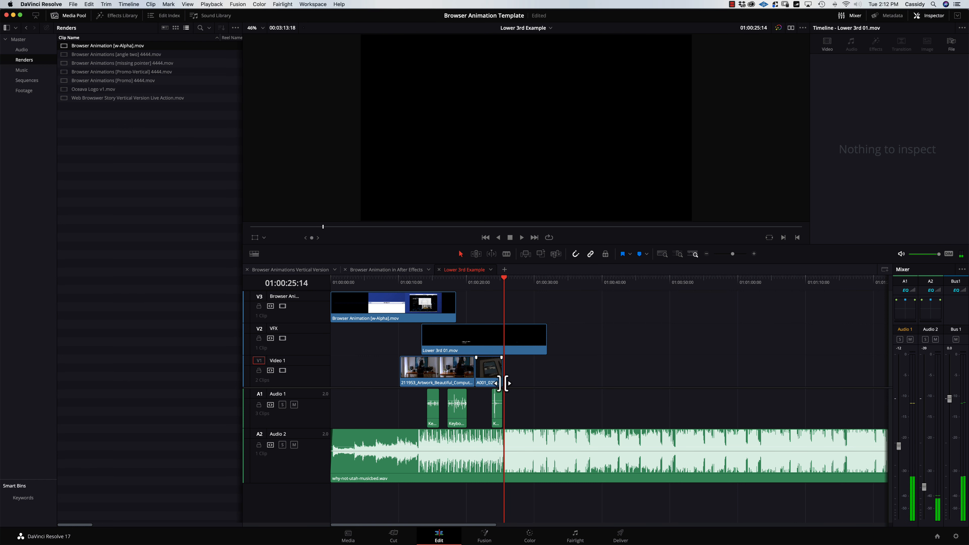
# Open the Lower 3rd 03 composition from the Browser Animations master timeline in After Effects.
pyautogui.moveTo(370, 544)
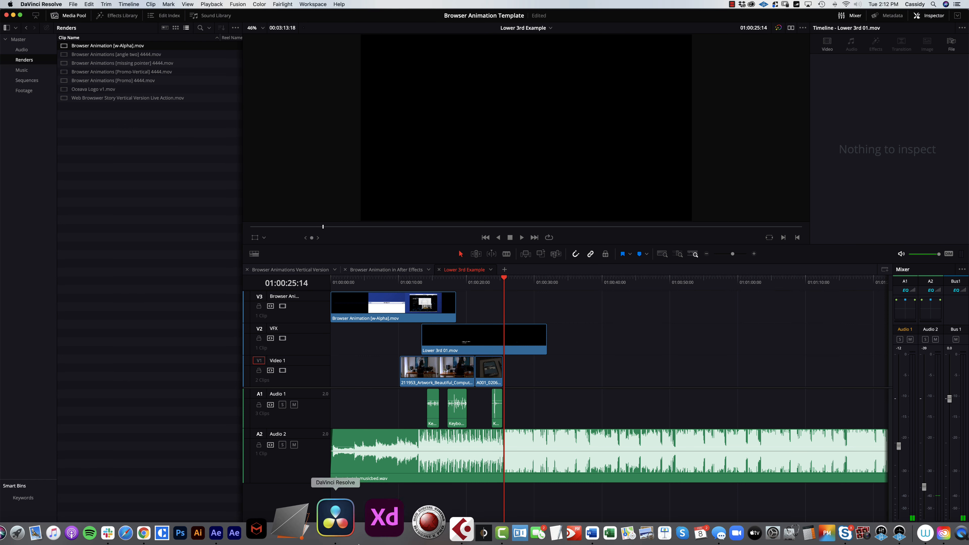
pyautogui.click(281, 519)
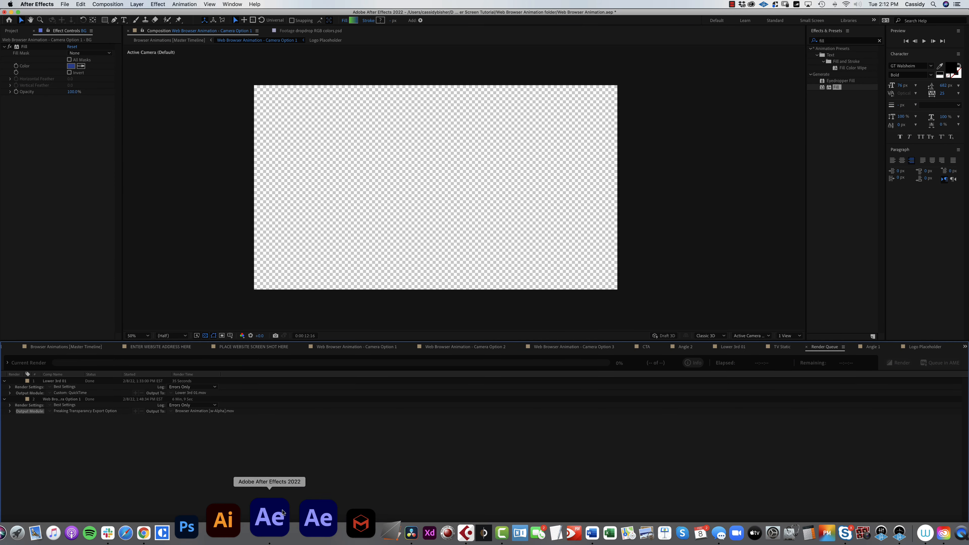
pyautogui.click(93, 347)
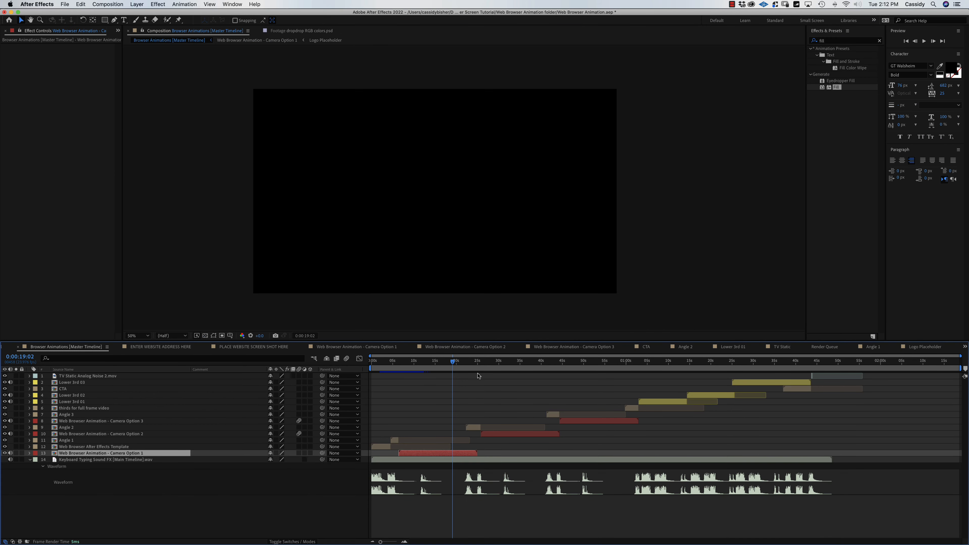
pyautogui.click(670, 364)
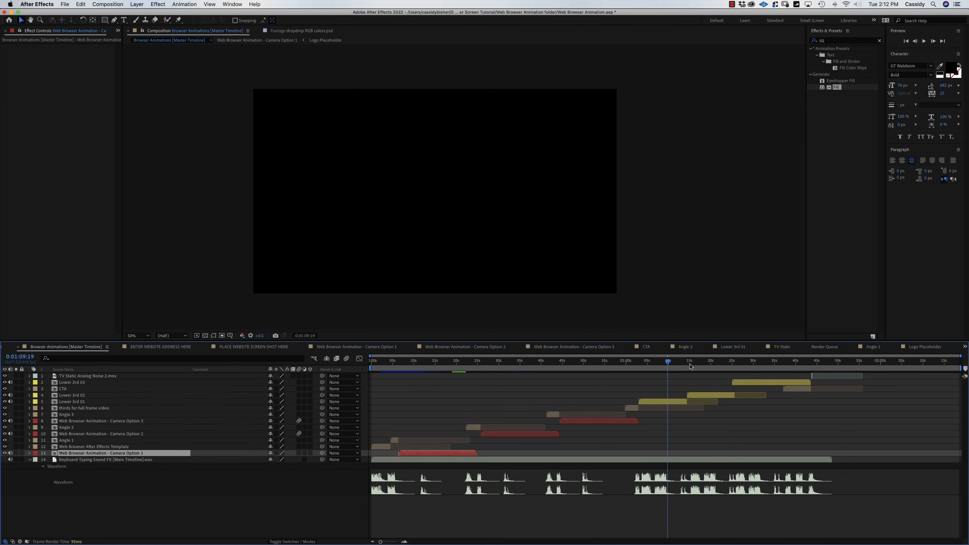
pyautogui.click(709, 365)
pyautogui.click(769, 365)
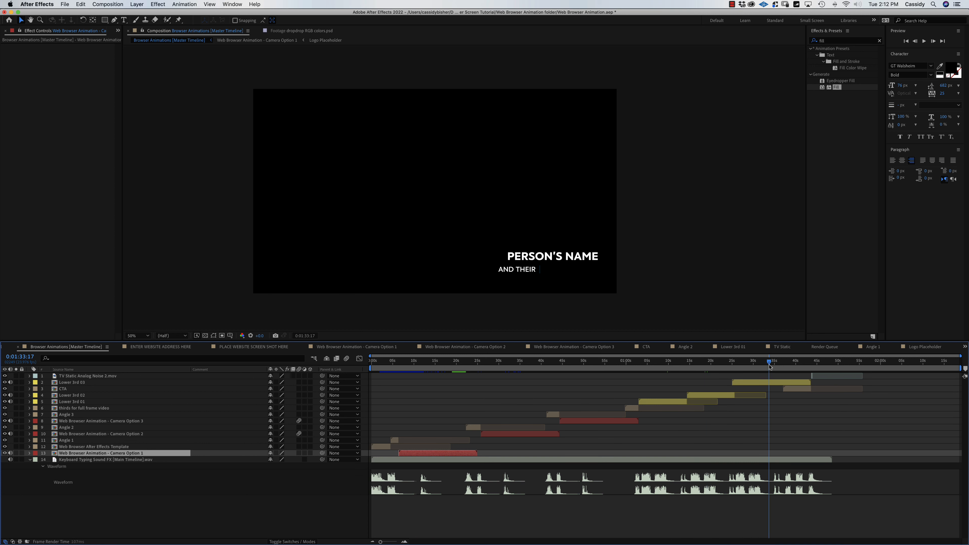
pyautogui.doubleClick(757, 383)
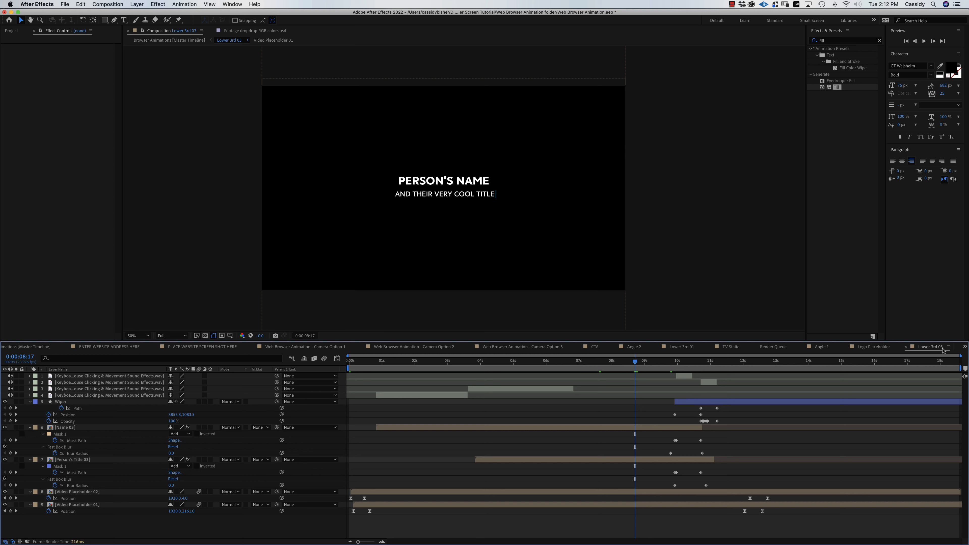
# Drop the 211952 office clip into Video Placeholder 01, then open Video Placeholder 02.
pyautogui.press('super+0')
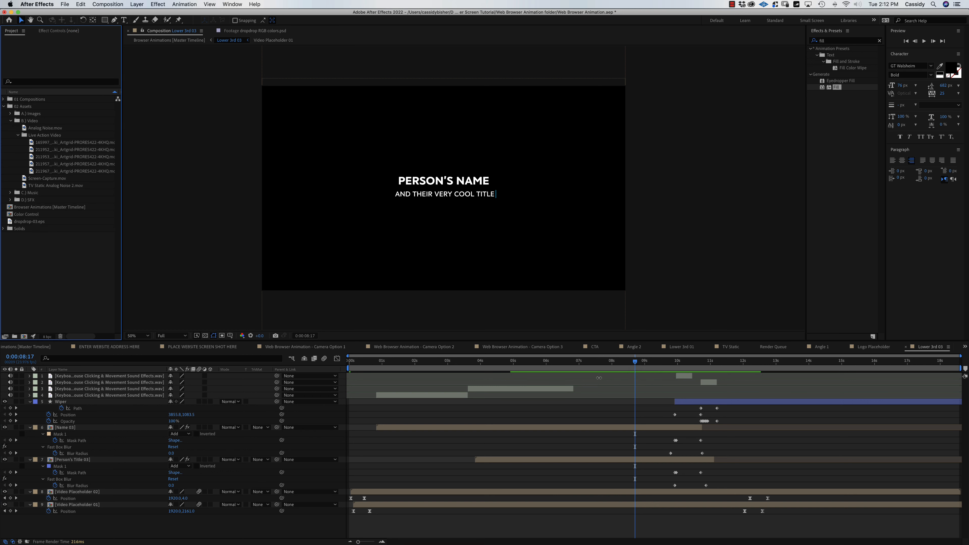
pyautogui.click(54, 506)
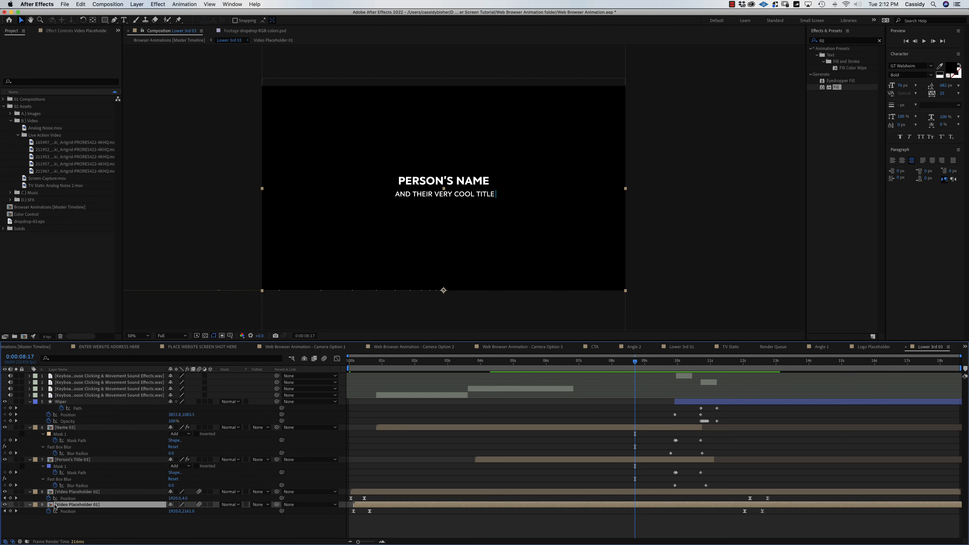
pyautogui.moveTo(608, 363)
pyautogui.mouseDown()
pyautogui.moveTo(530, 363)
pyautogui.moveTo(596, 361)
pyautogui.mouseUp()
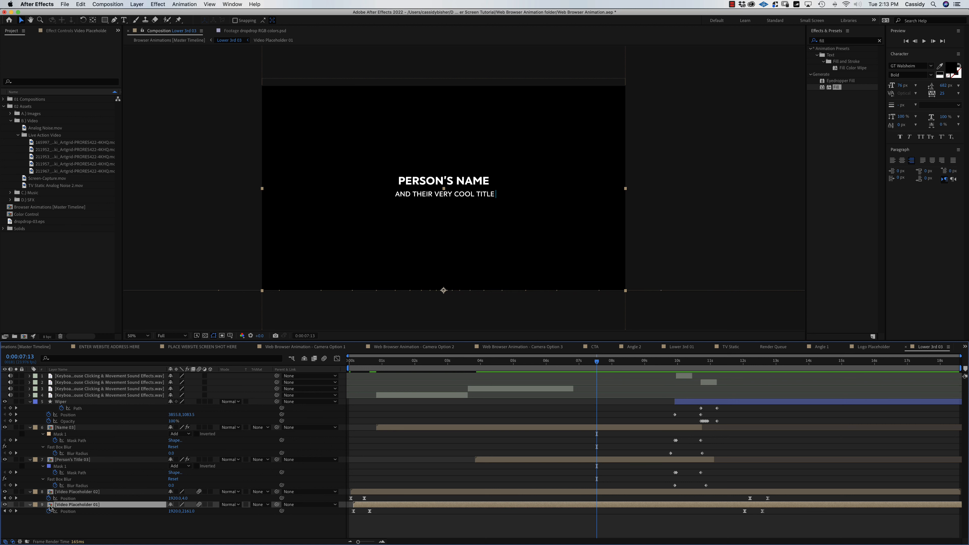
pyautogui.doubleClick(51, 505)
pyautogui.click(90, 149)
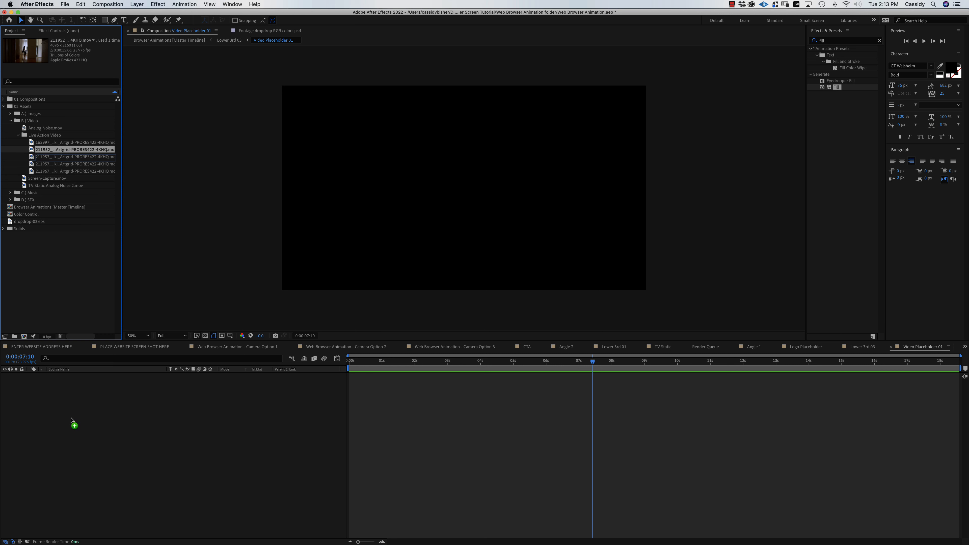
pyautogui.moveTo(72, 423); pyautogui.dragTo(82, 418)
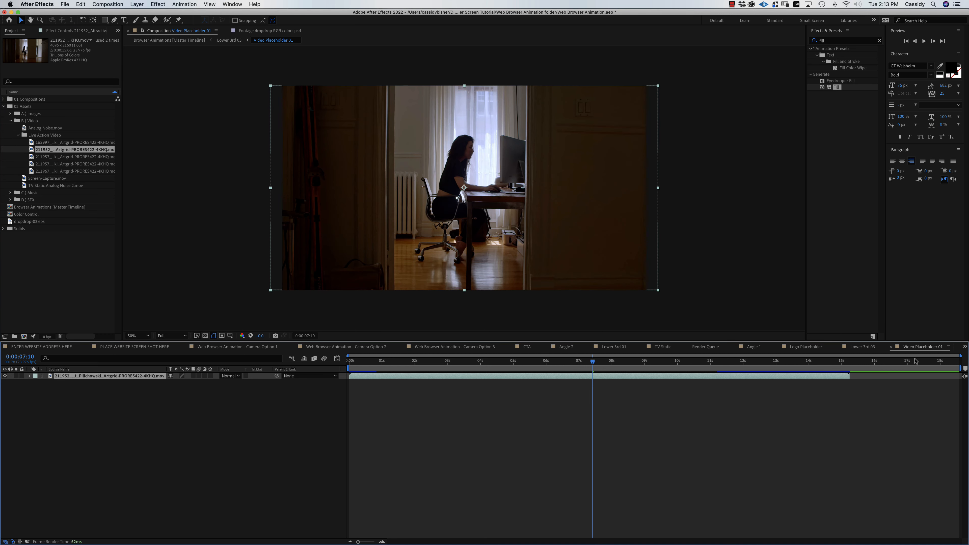
pyautogui.click(892, 348)
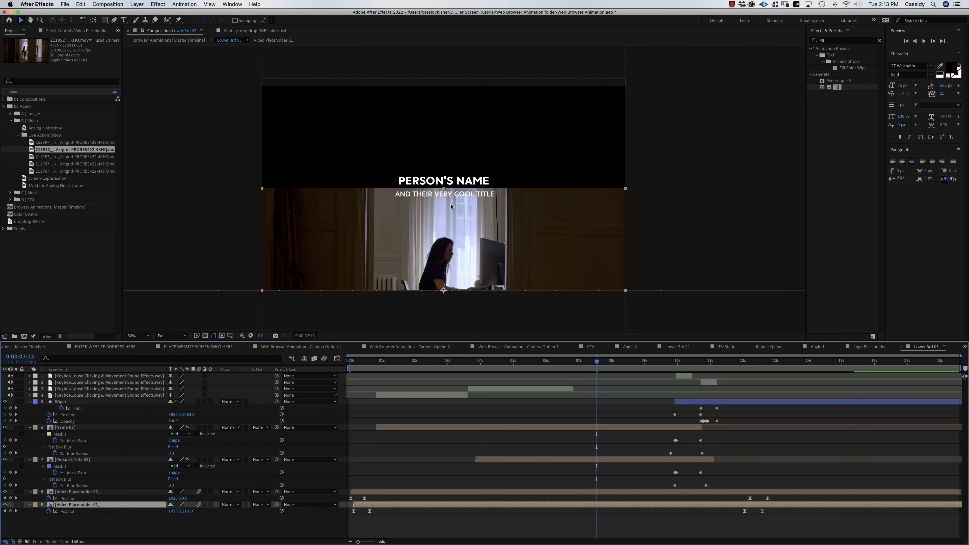
pyautogui.doubleClick(52, 493)
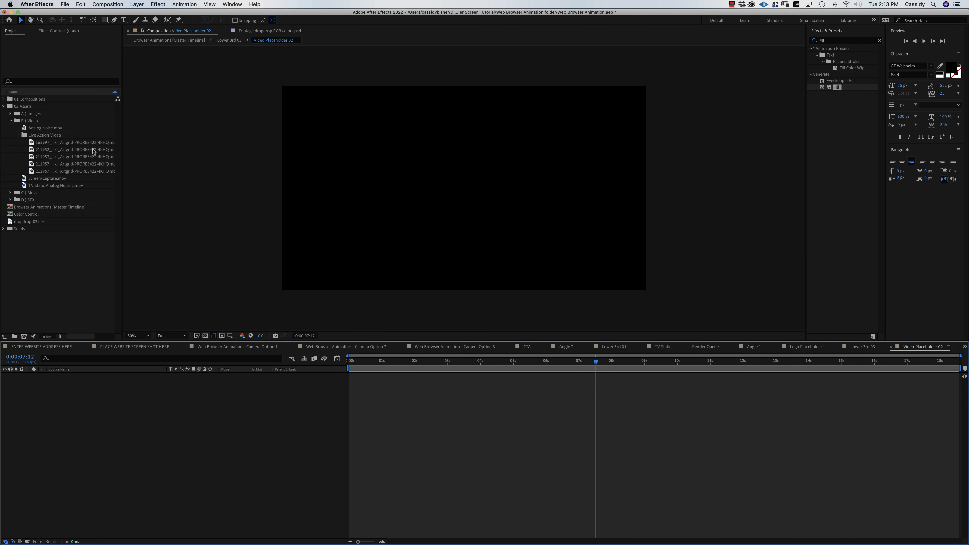
# Place the 165997 keyboard-and-mouse clip into Video Placeholder 02.
pyautogui.click(93, 149)
pyautogui.click(83, 143)
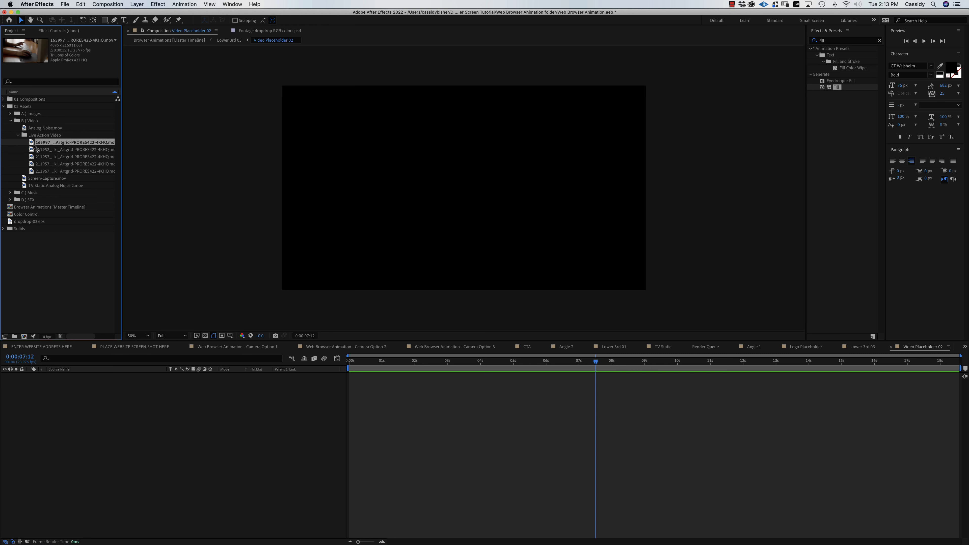
pyautogui.moveTo(35, 145); pyautogui.dragTo(69, 404)
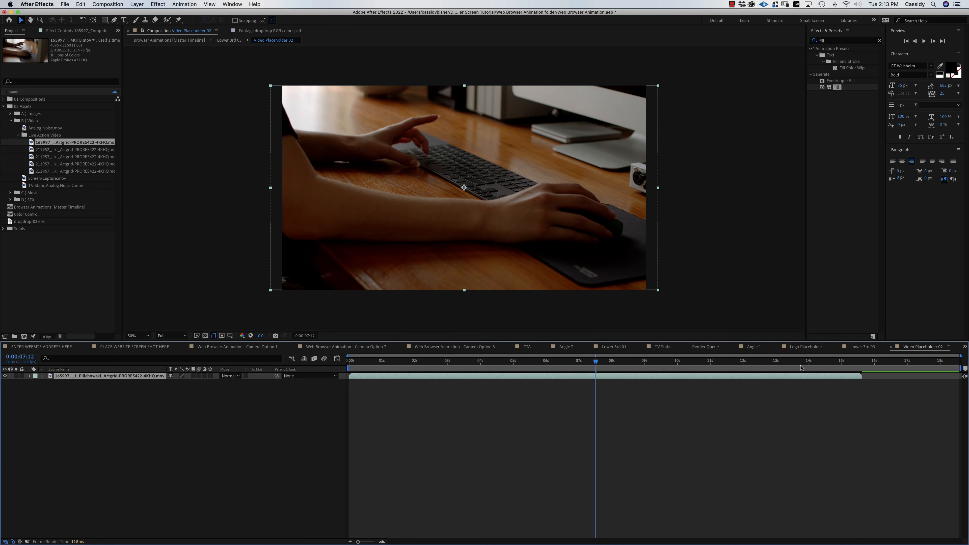
# Preview Lower 3rd 03, then move the Video Placeholder 01 office footage upward.
pyautogui.click(891, 347)
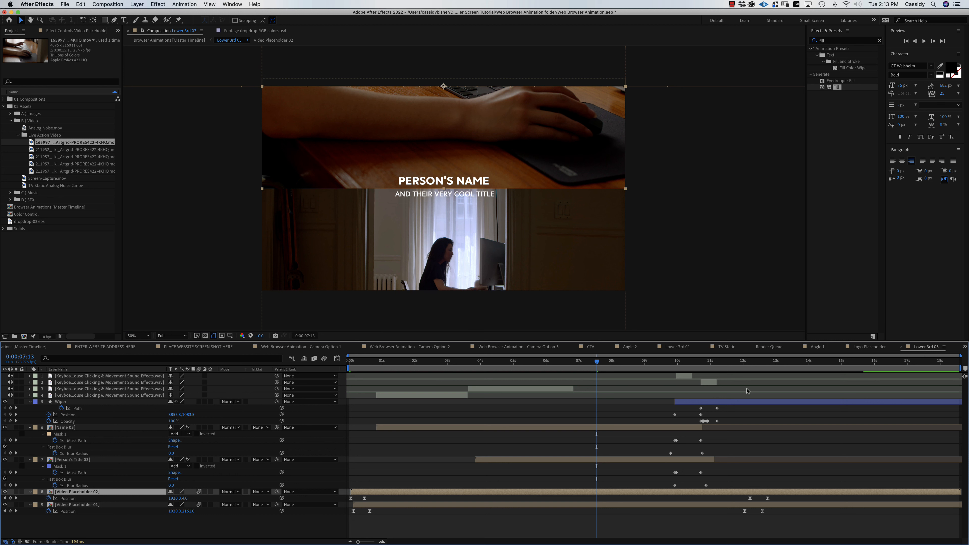
pyautogui.moveTo(594, 369); pyautogui.dragTo(342, 378)
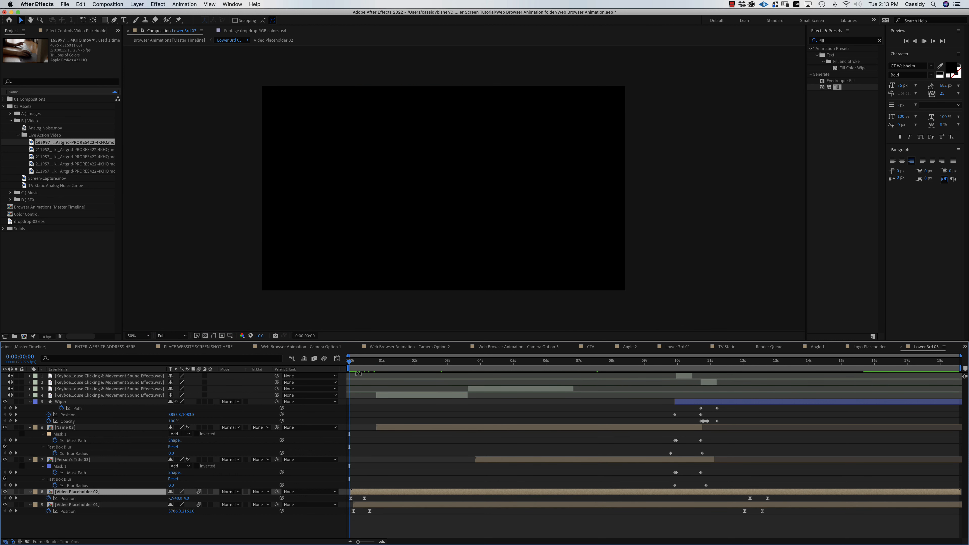
pyautogui.press('space')
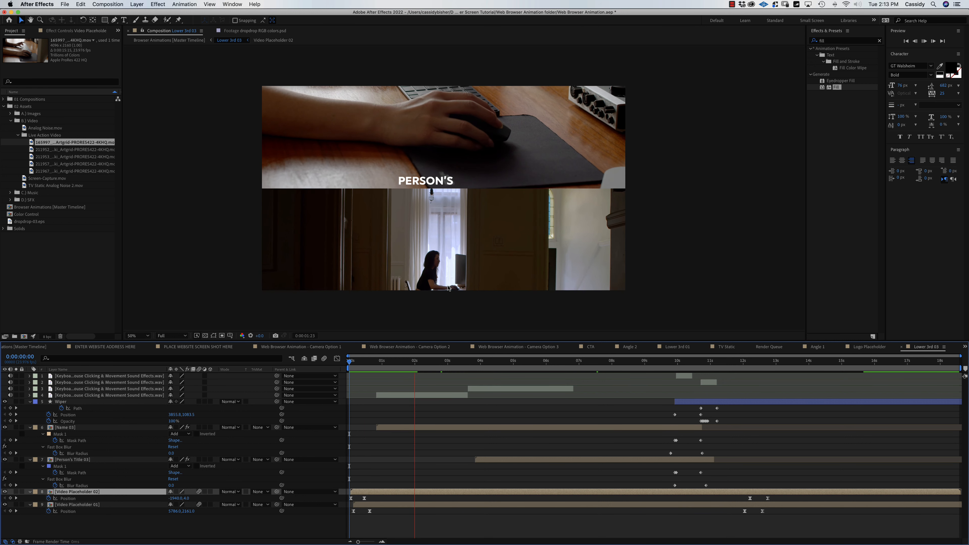
pyautogui.press('space')
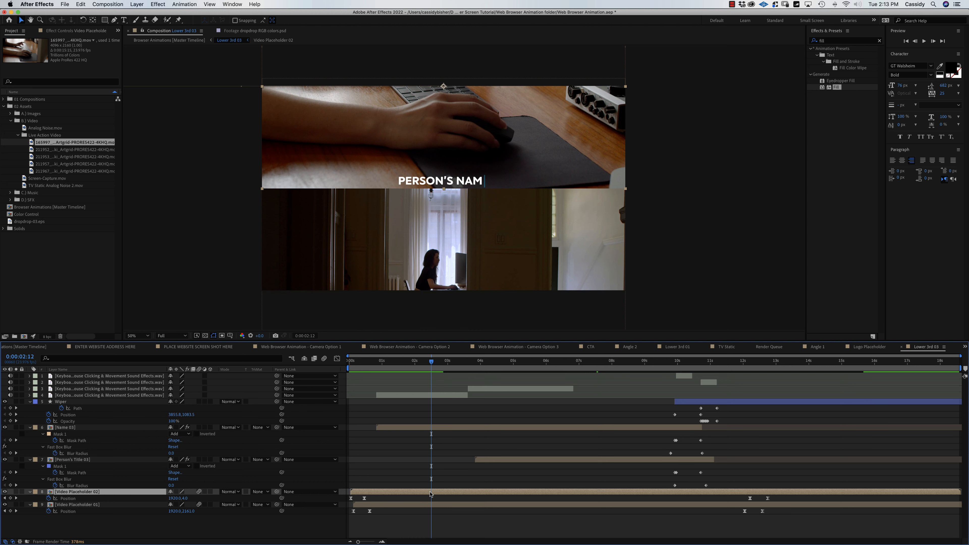
pyautogui.doubleClick(430, 505)
pyautogui.moveTo(474, 259); pyautogui.dragTo(474, 221)
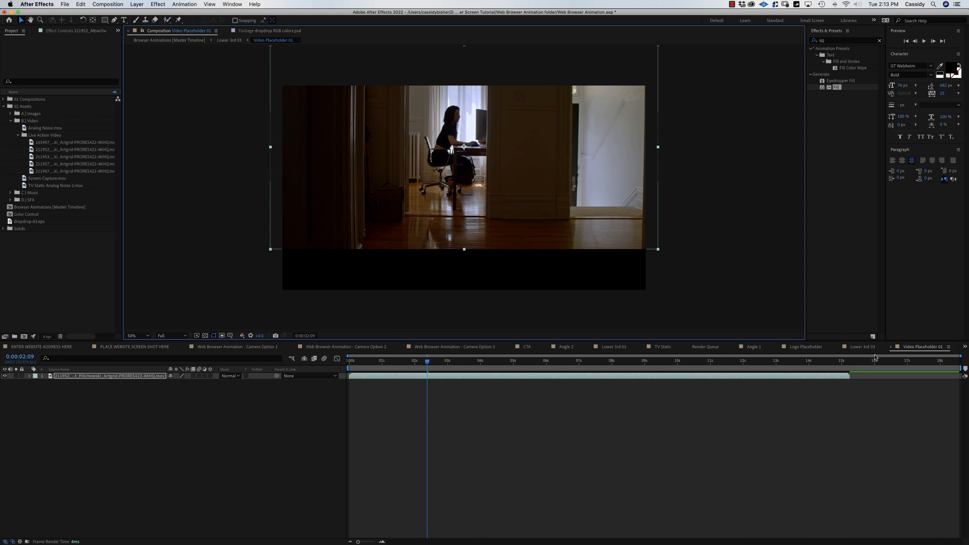
# Move the Video Placeholder 02 keyboard footage down about 59 px, then select Name 03.
pyautogui.click(891, 347)
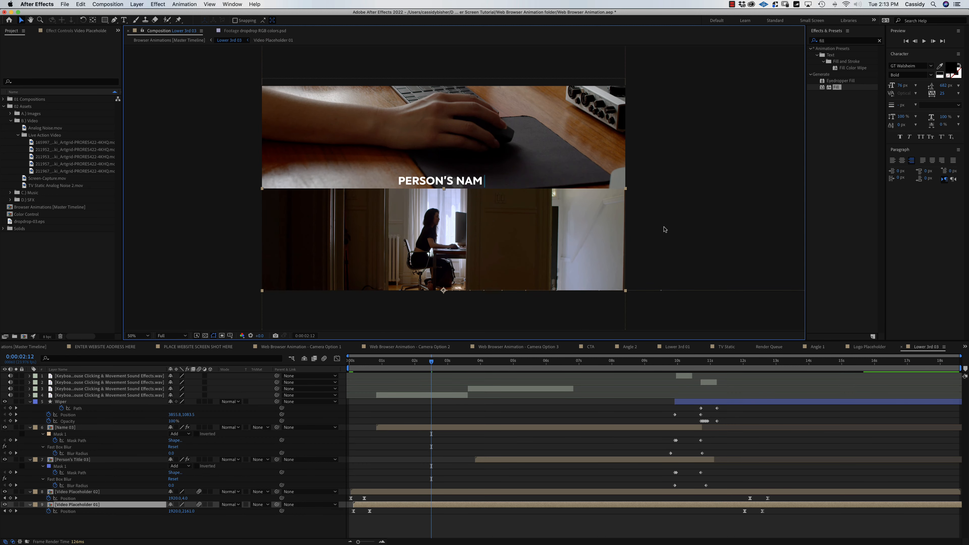
pyautogui.click(493, 121)
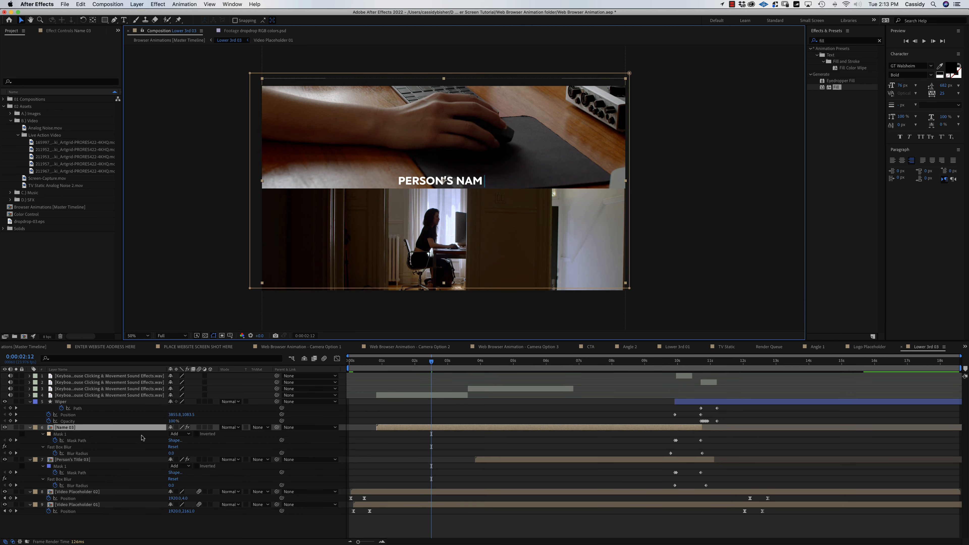
pyautogui.doubleClick(50, 494)
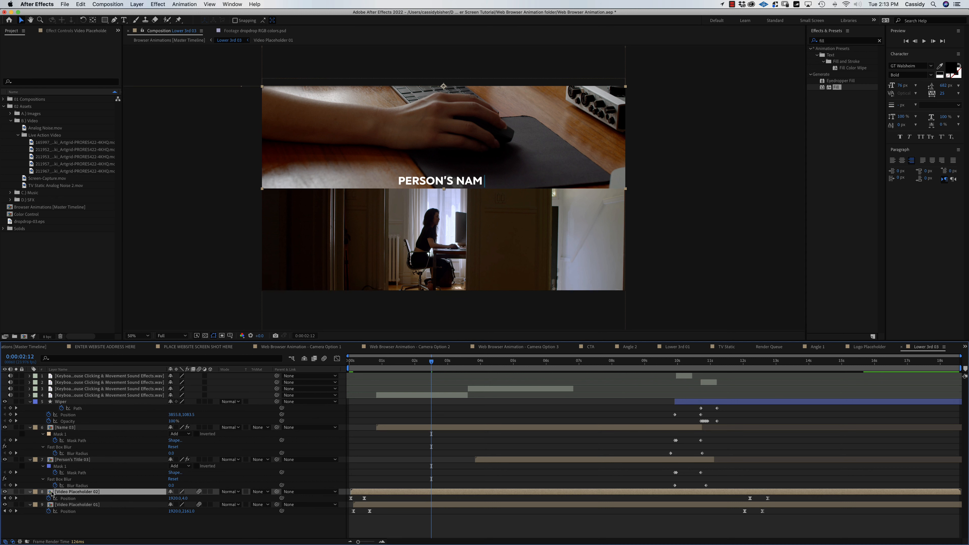
pyautogui.moveTo(555, 215); pyautogui.dragTo(554, 237)
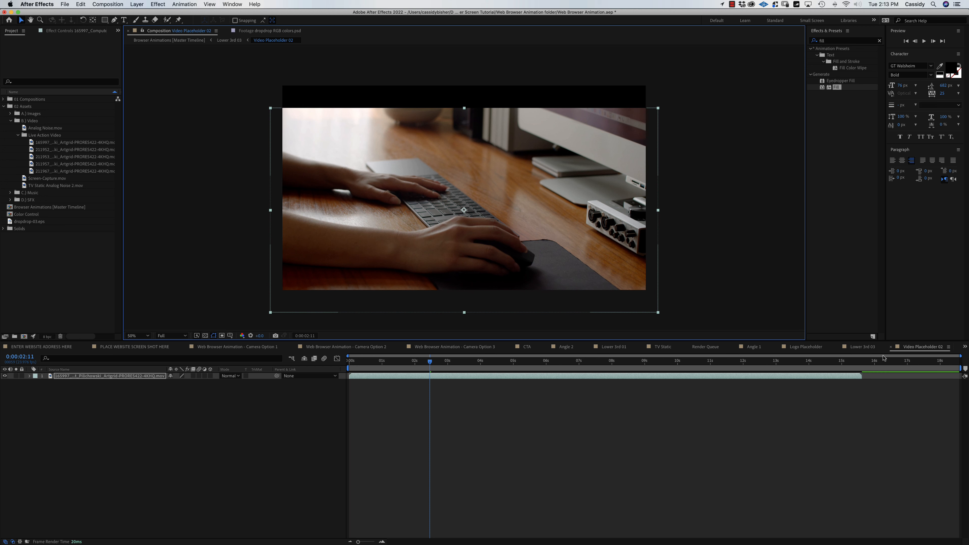
pyautogui.click(892, 347)
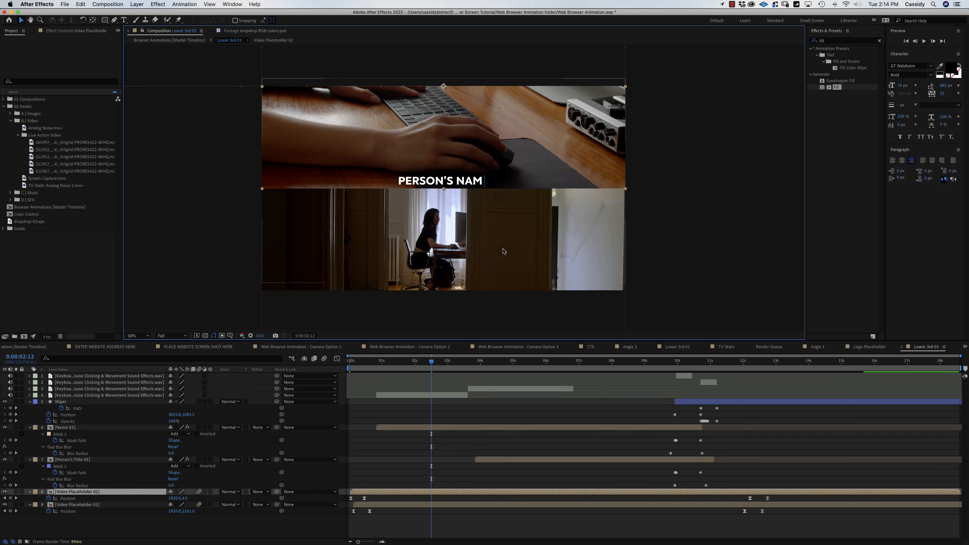
pyautogui.moveTo(434, 365); pyautogui.dragTo(559, 376)
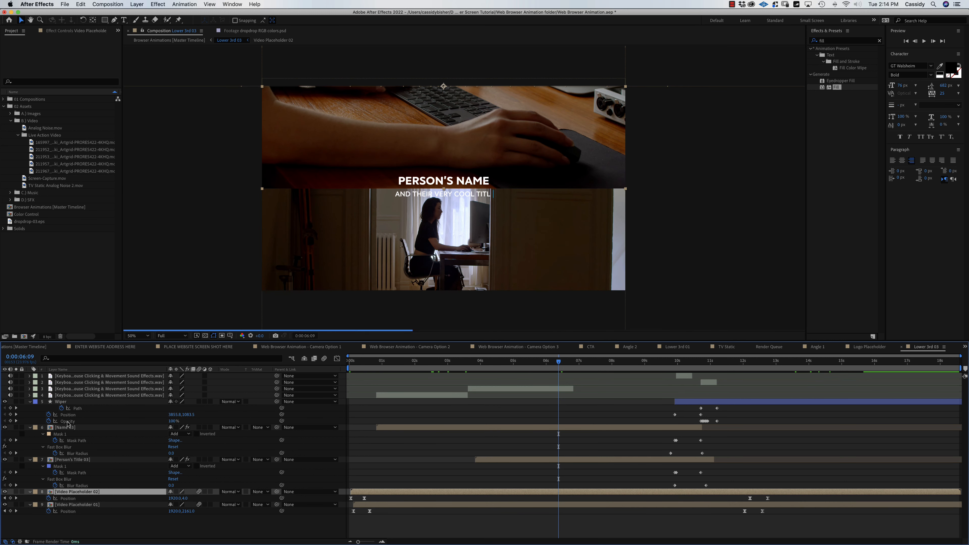
pyautogui.click(50, 429)
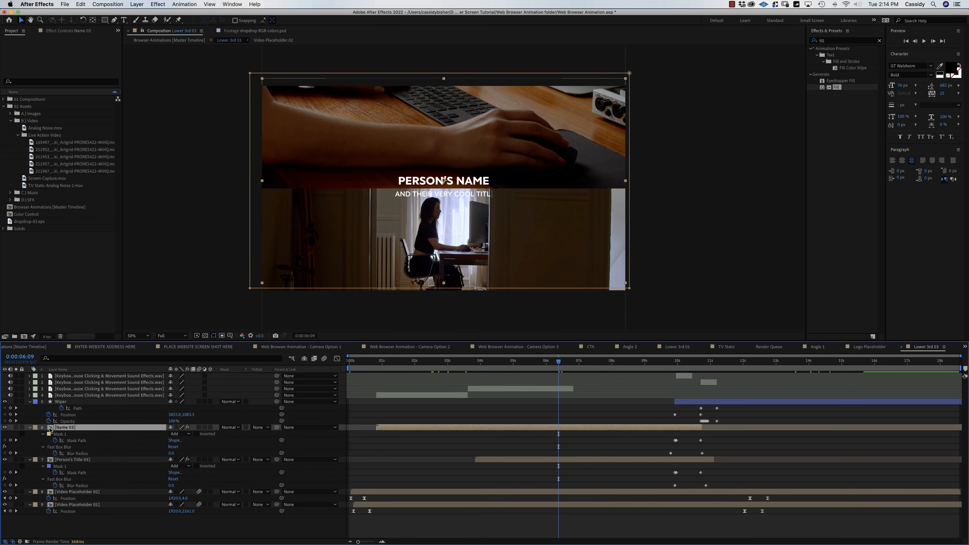
# Replace the placeholder name in the Name 03 precomp with the person's full name.
pyautogui.doubleClick(51, 429)
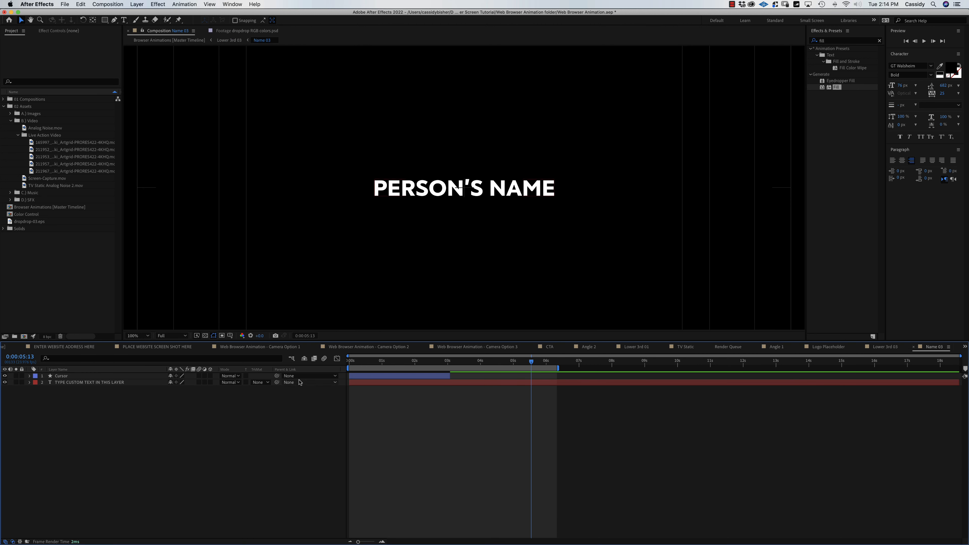
pyautogui.doubleClick(68, 382)
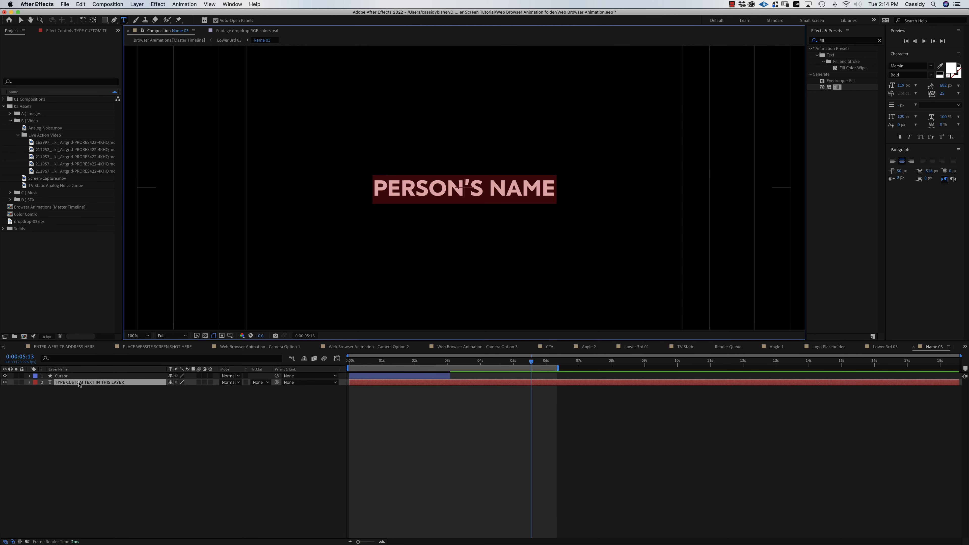
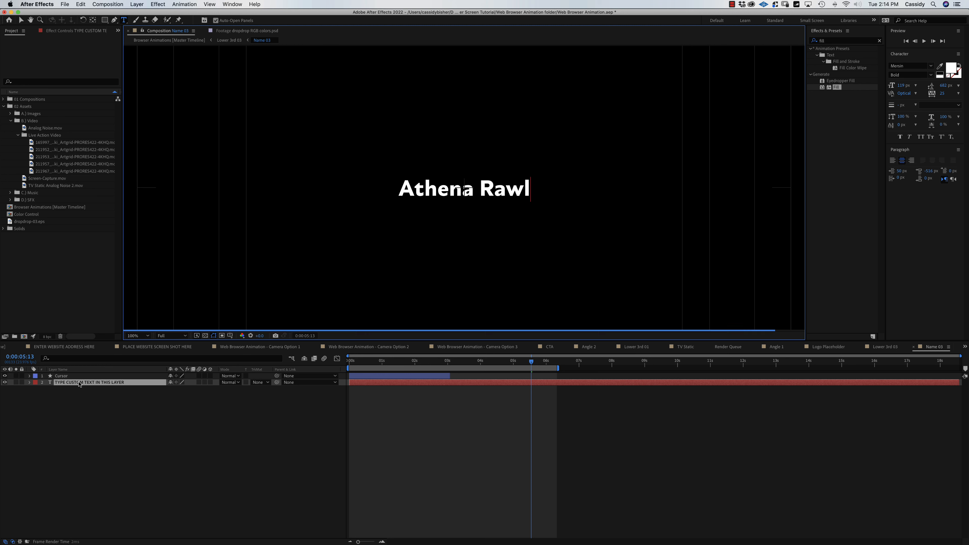
pyautogui.click(914, 347)
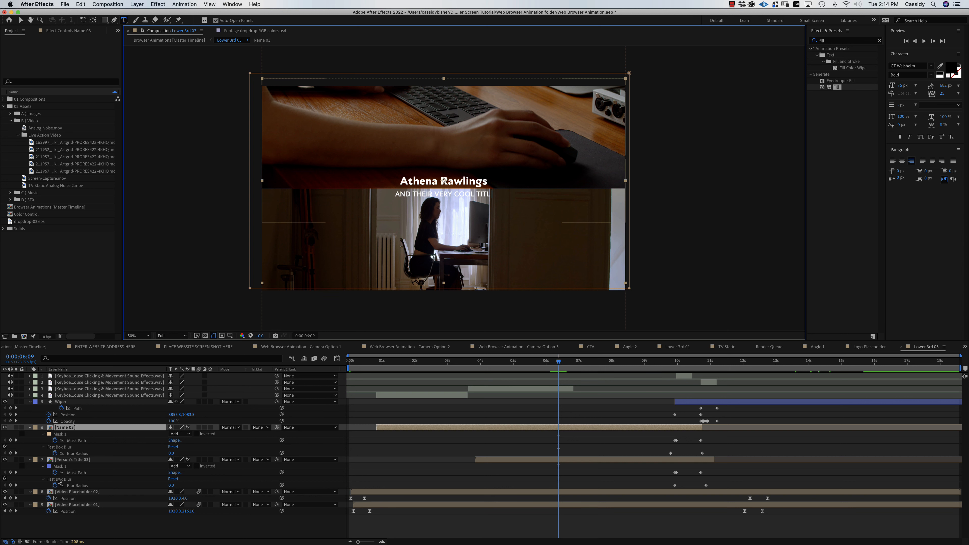
# Retype the Person's Title 03 text as 'Director & Producer'.
pyautogui.doubleClick(57, 459)
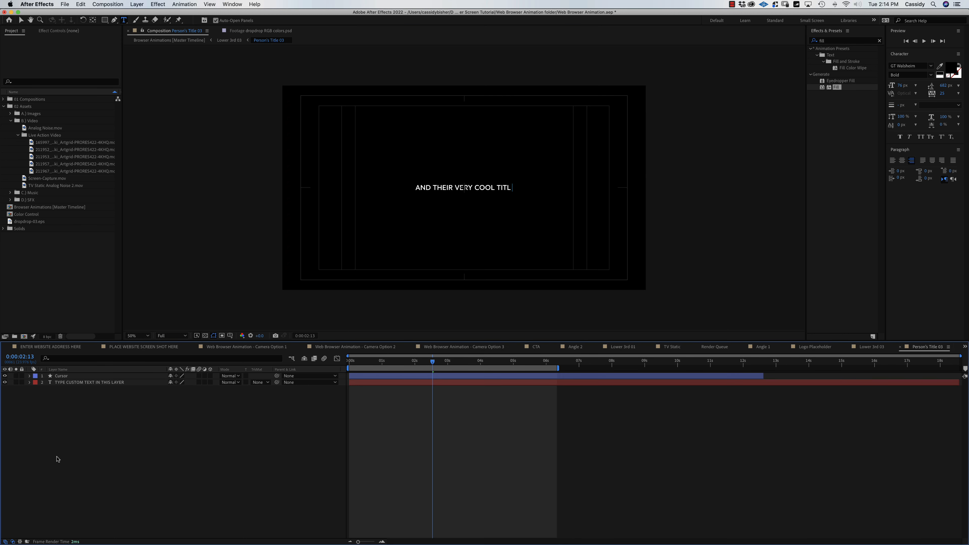
pyautogui.click(73, 383)
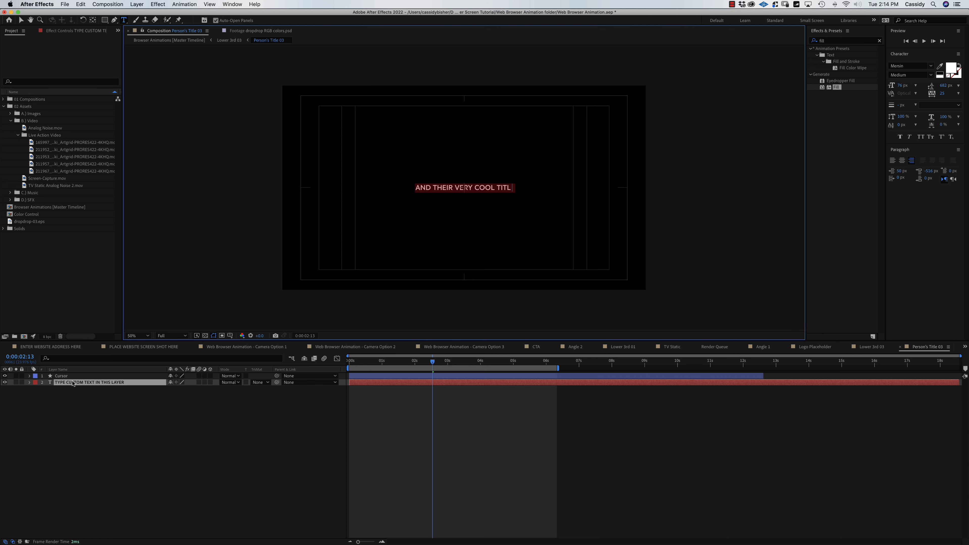
pyautogui.write('D')
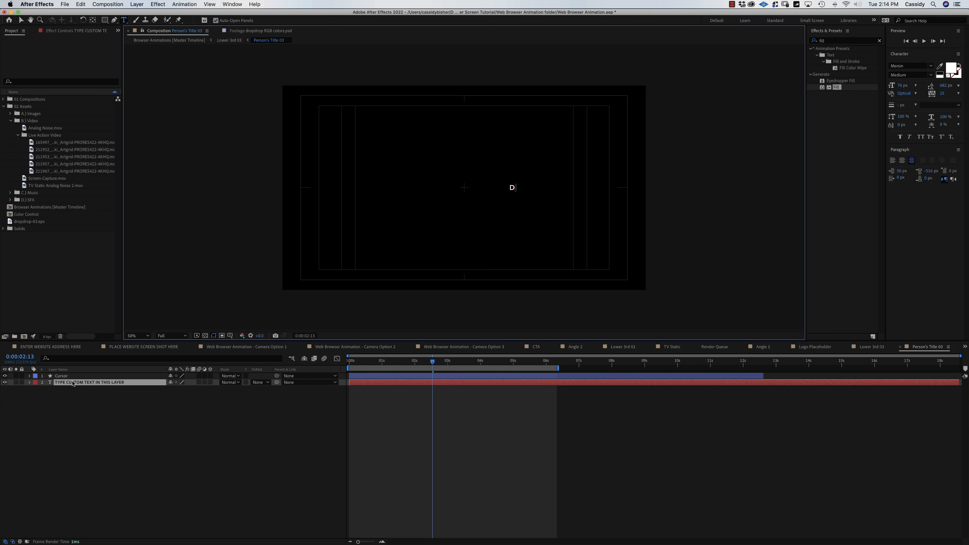
pyautogui.write('irector & Produce')
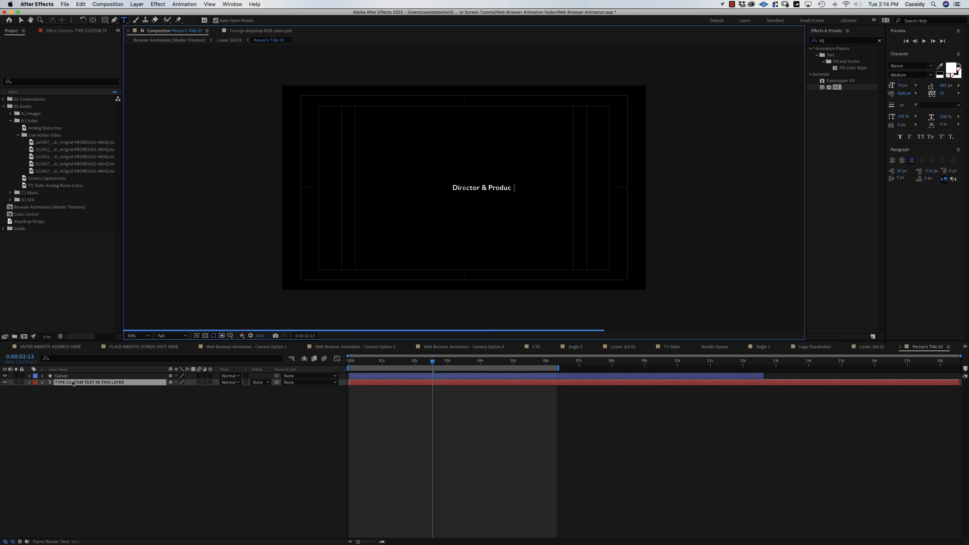
pyautogui.click(95, 437)
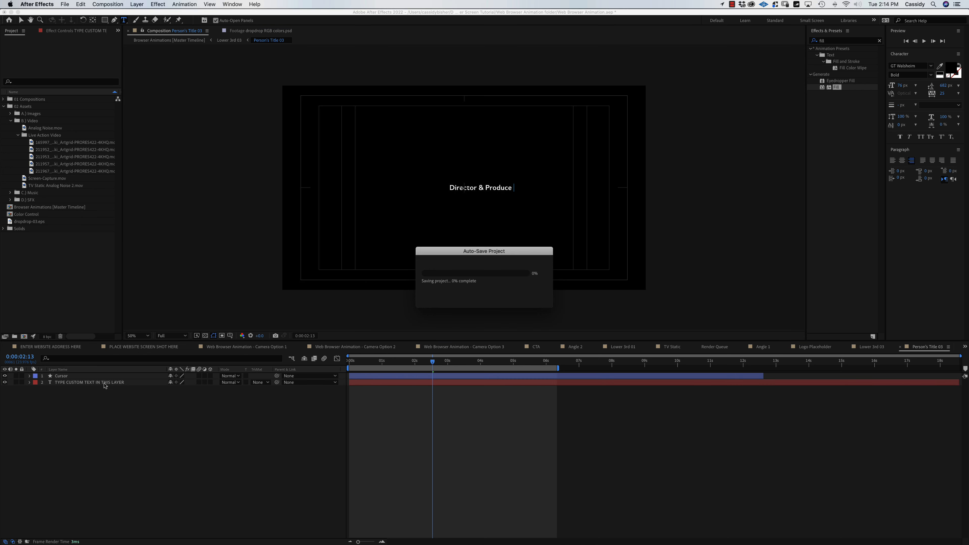
pyautogui.click(103, 382)
pyautogui.press('u')
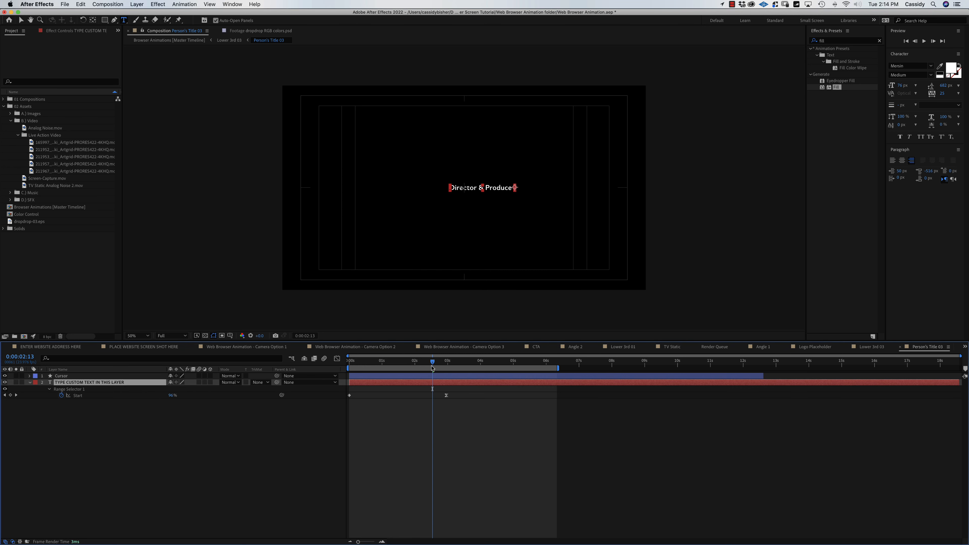
pyautogui.moveTo(432, 368); pyautogui.dragTo(477, 373)
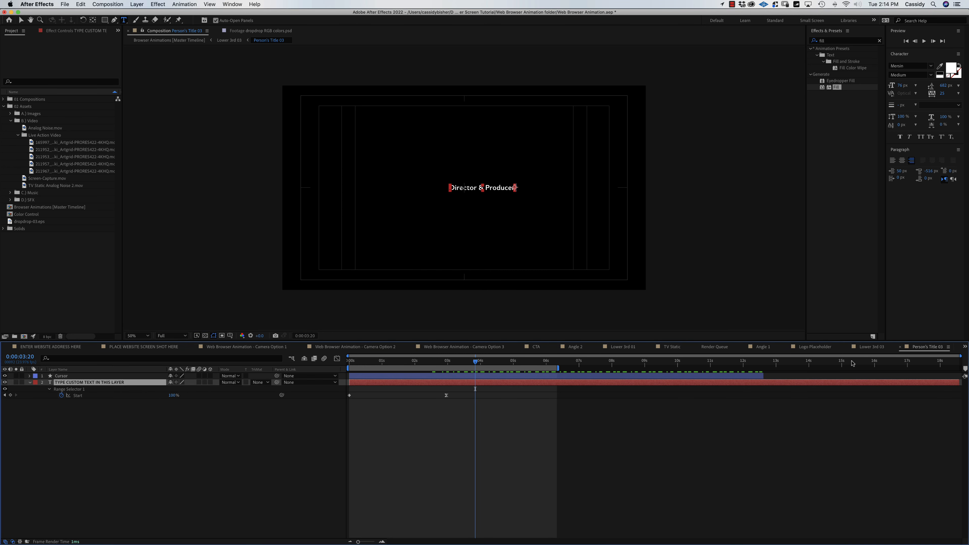
pyautogui.click(901, 347)
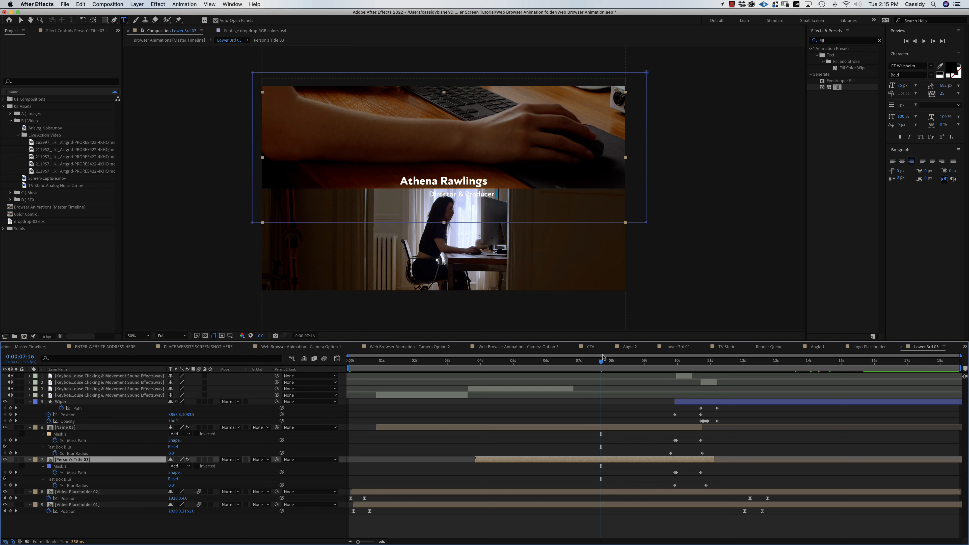
pyautogui.moveTo(602, 359)
pyautogui.mouseDown()
pyautogui.moveTo(508, 360)
pyautogui.moveTo(611, 359)
pyautogui.mouseUp()
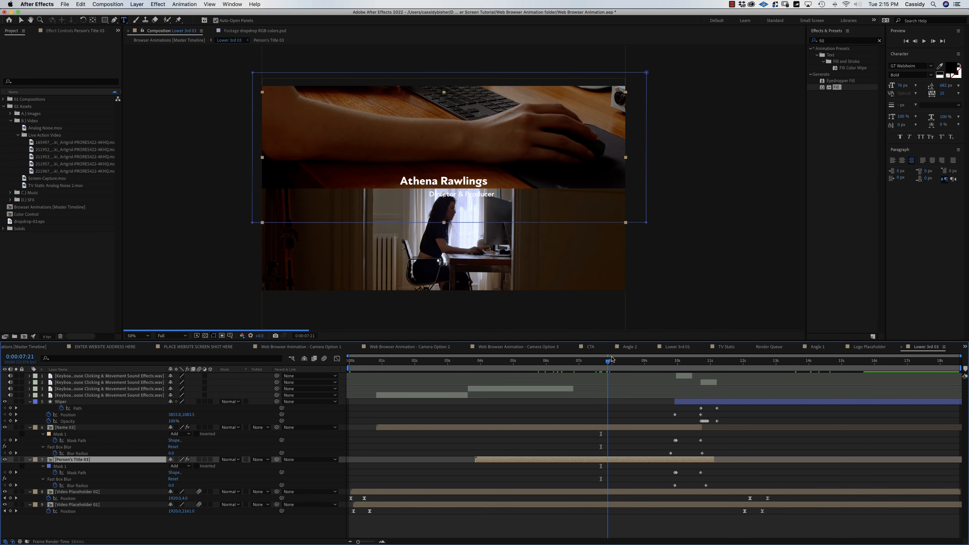
# Centre-align the 'Director & Producer' title and move it to the composition centre.
pyautogui.doubleClick(508, 461)
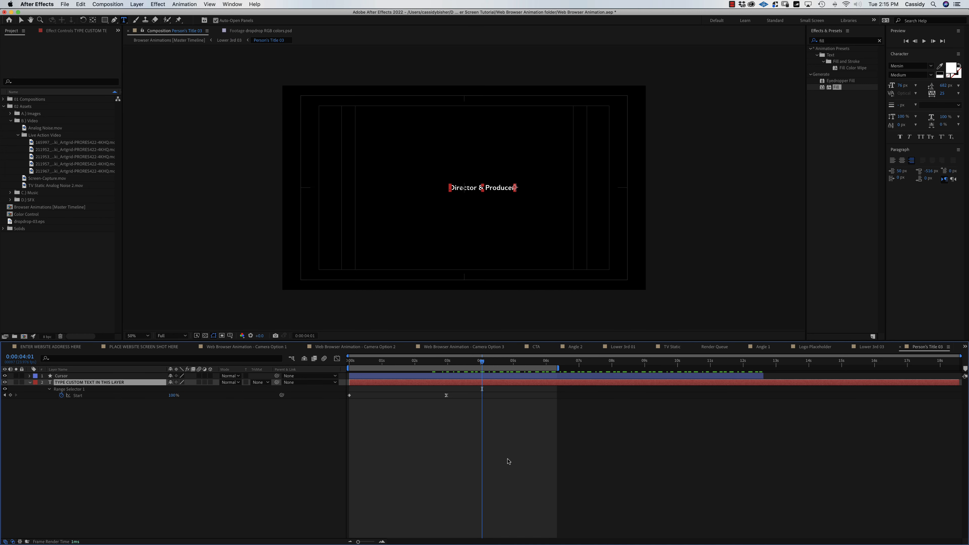
pyautogui.click(903, 162)
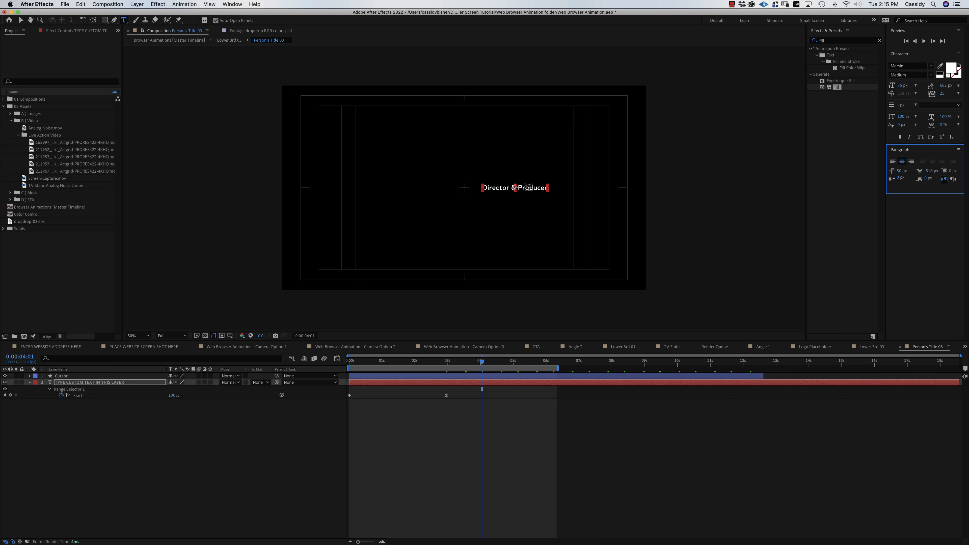
pyautogui.press('v')
pyautogui.moveTo(529, 191); pyautogui.dragTo(480, 192)
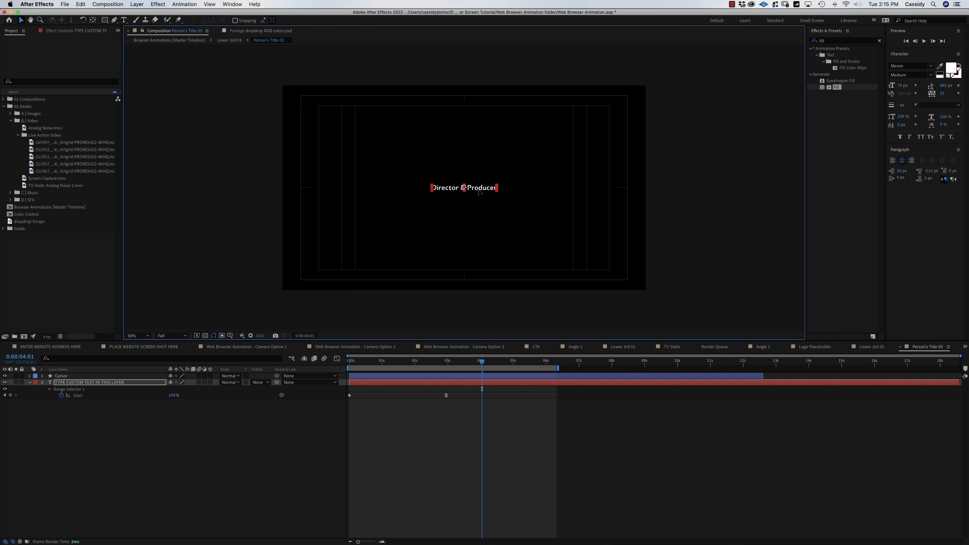
pyautogui.click(901, 347)
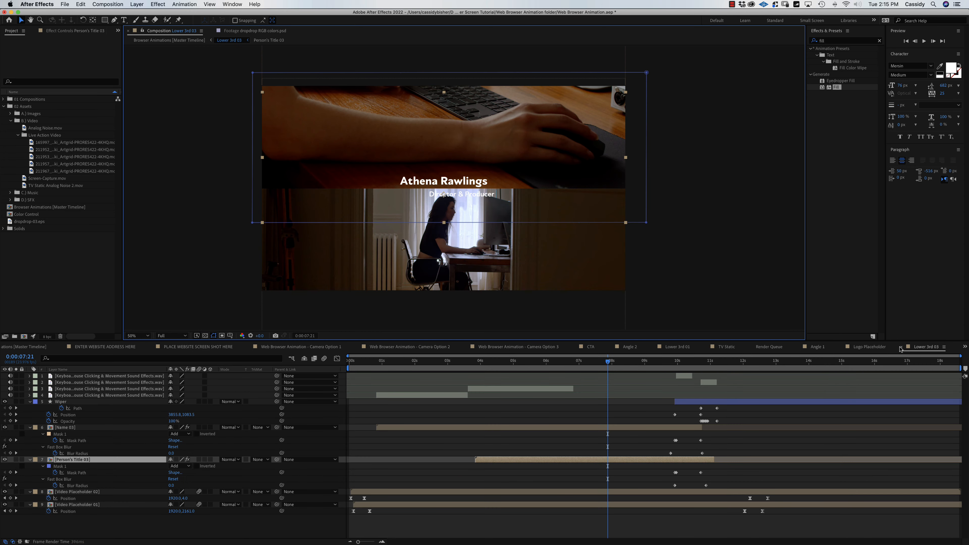
# Set the work area from 9:18 to 13:01 around the exit animation and preview it.
pyautogui.moveTo(565, 364); pyautogui.dragTo(659, 374)
pyautogui.press('b')
pyautogui.press('space')
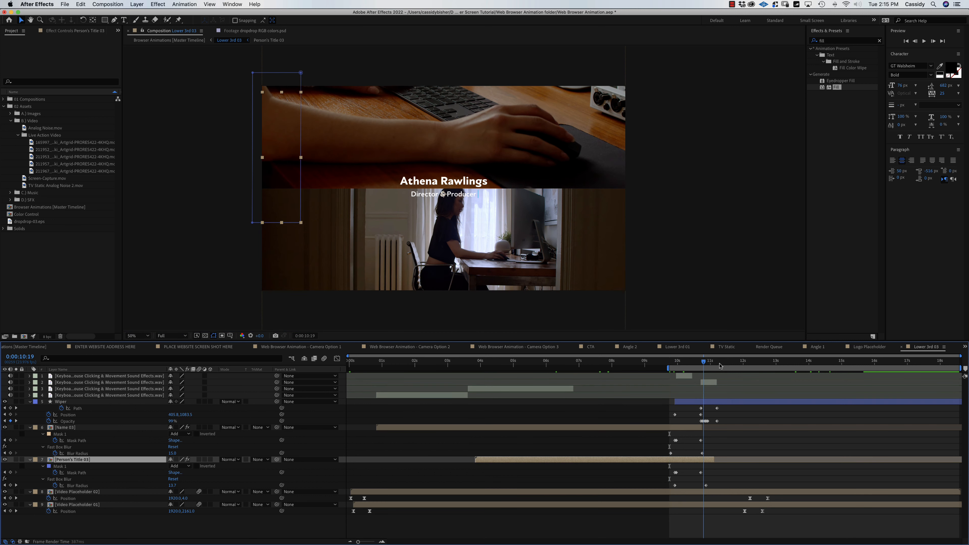
pyautogui.press('space')
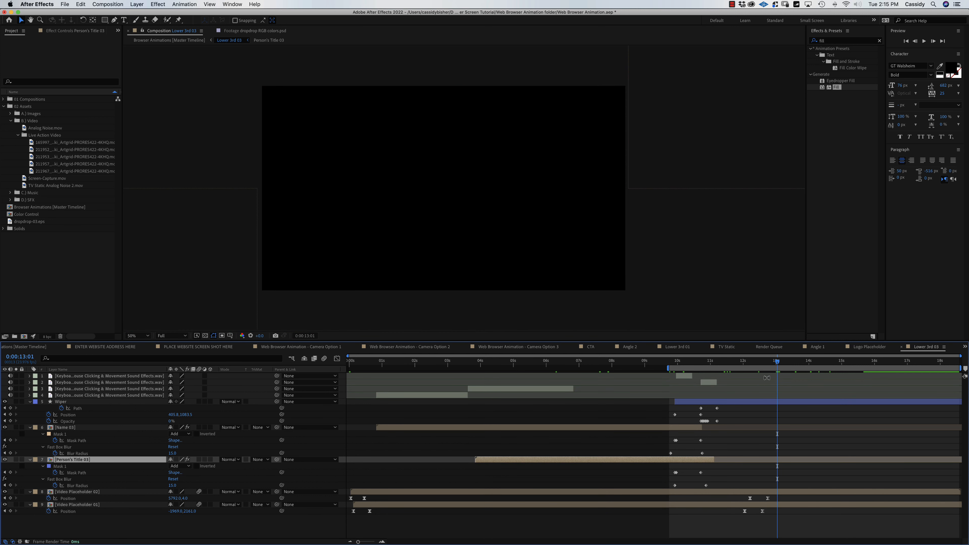
pyautogui.press('n')
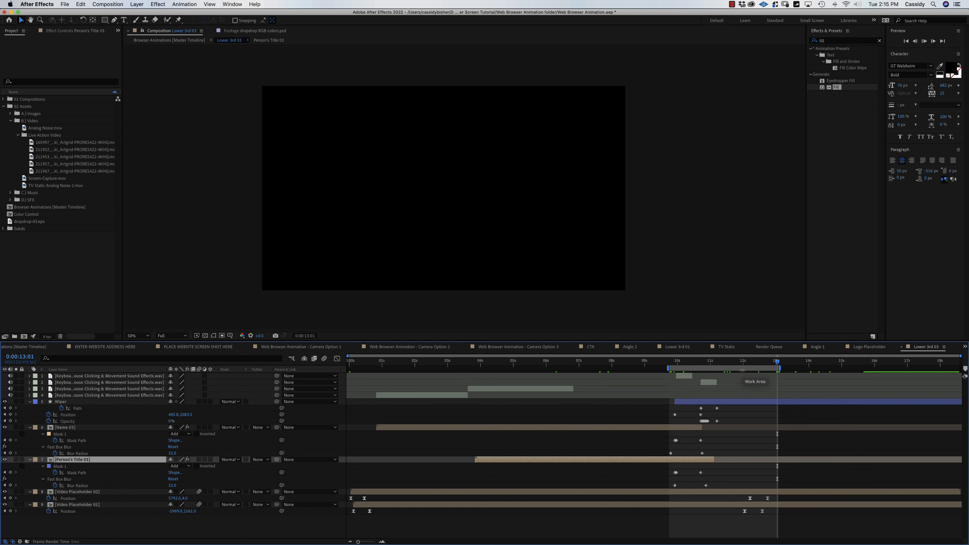
pyautogui.press('space')
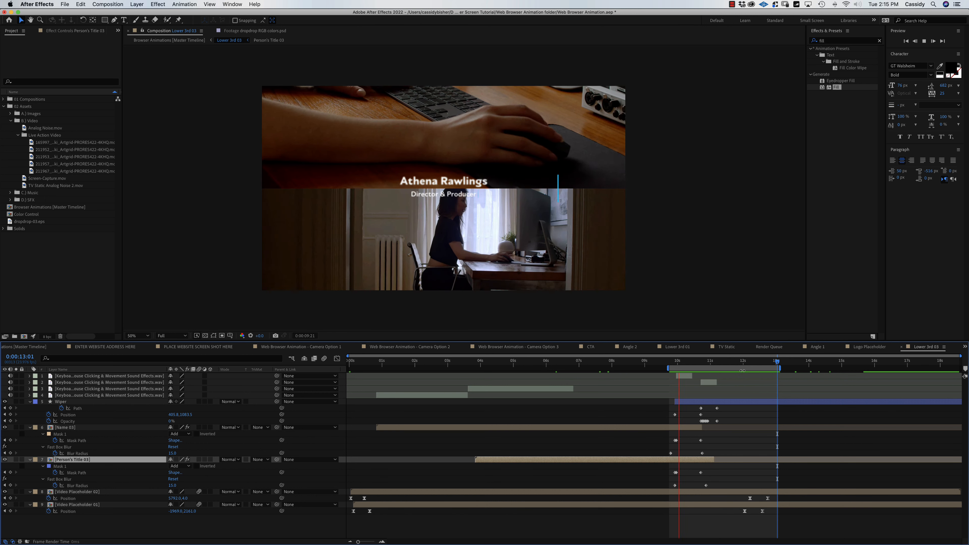
pyautogui.press('space')
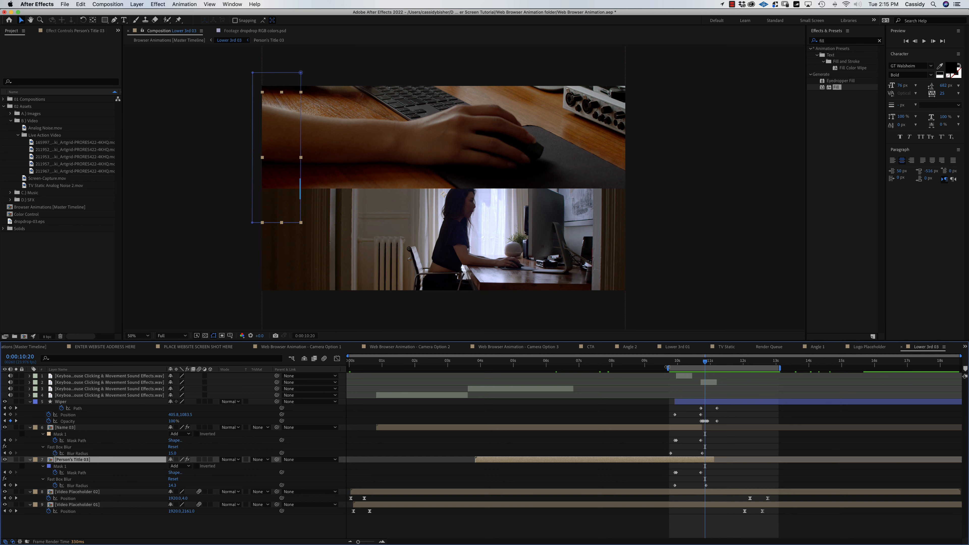
# Add Lower 3rd 03 to the Render Queue with Lower 3rd 03.mov as output.
pyautogui.moveTo(747, 366); pyautogui.dragTo(773, 367)
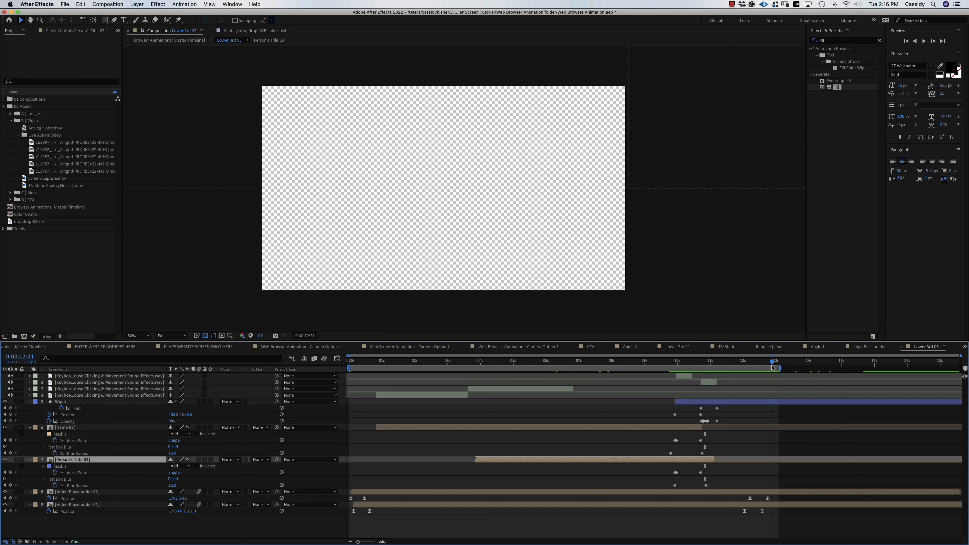
pyautogui.moveTo(773, 368); pyautogui.dragTo(774, 370)
pyautogui.press('super+m')
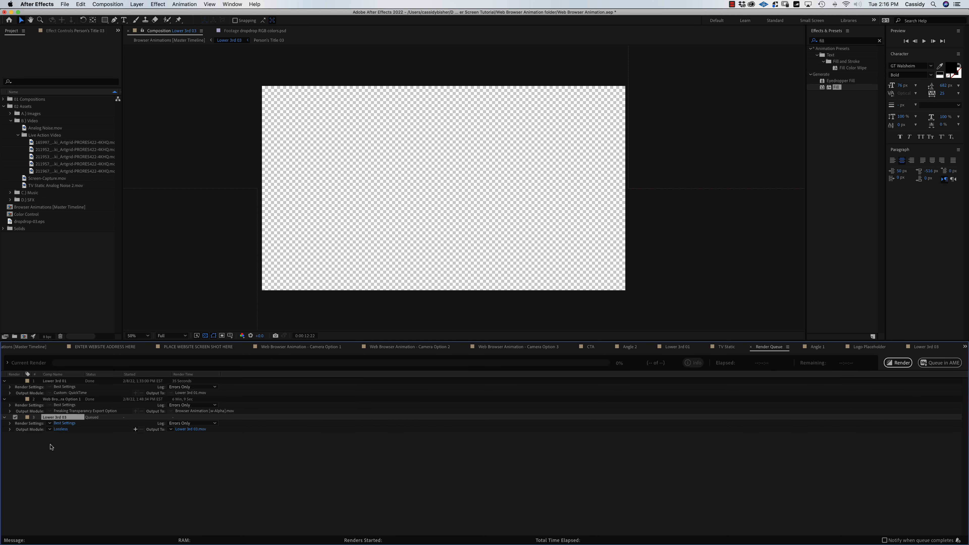
# Render Lower 3rd 03 with the Freaking Transparancy Export preset as 'Lower 3rd 03 [with alpha].mov'.
pyautogui.click(50, 430)
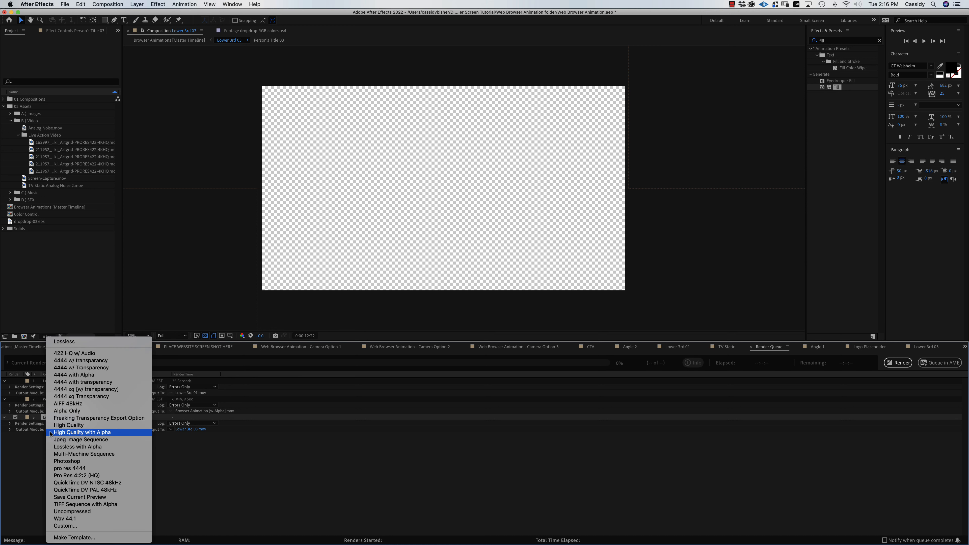
pyautogui.click(82, 419)
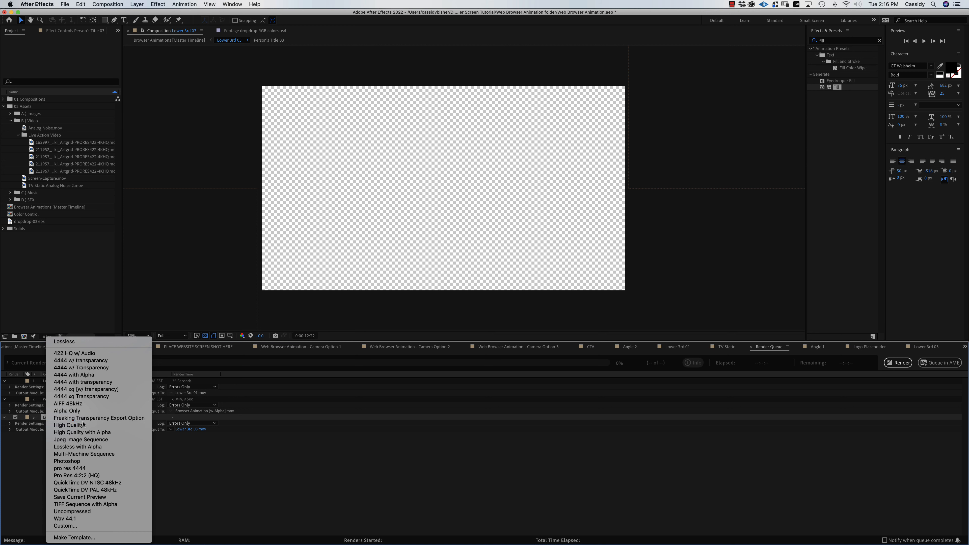
pyautogui.click(191, 430)
pyautogui.click(479, 123)
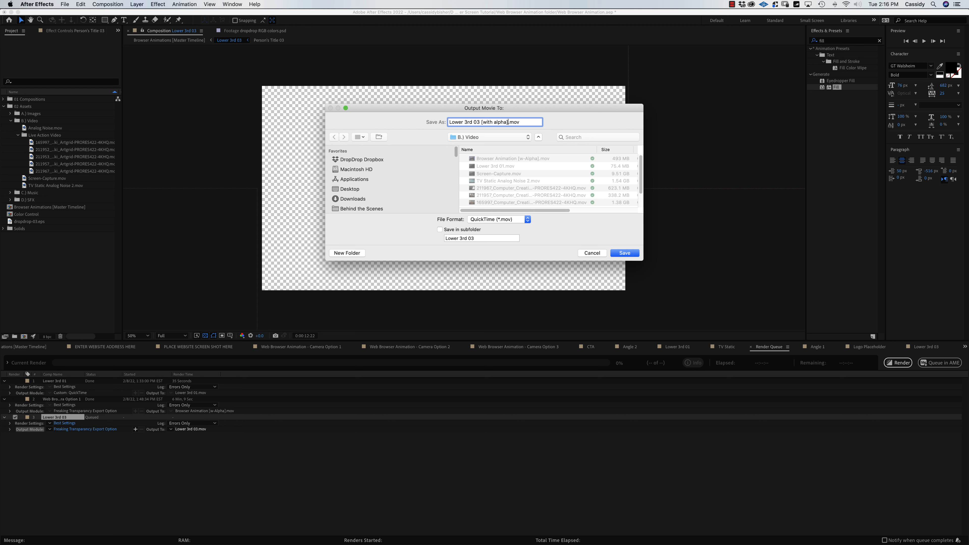
pyautogui.click(625, 254)
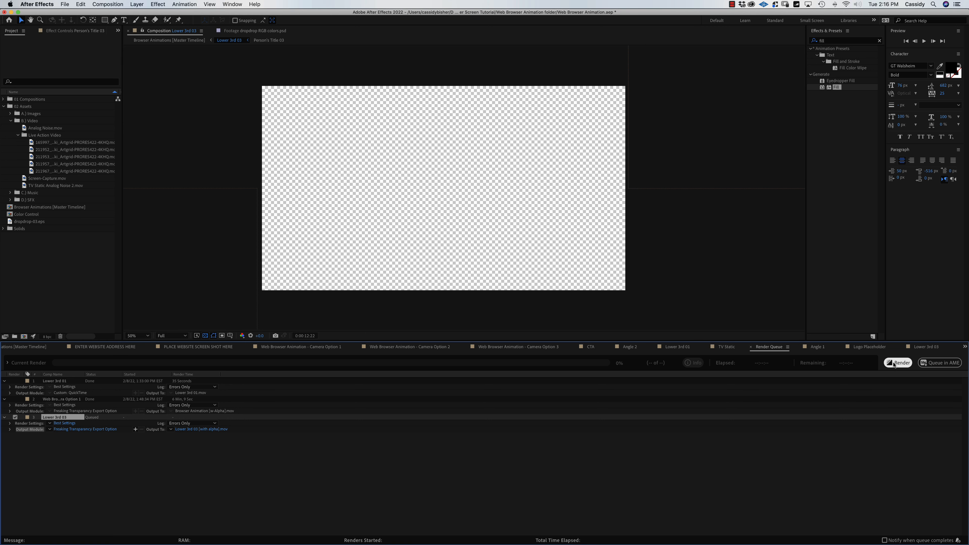
pyautogui.click(886, 363)
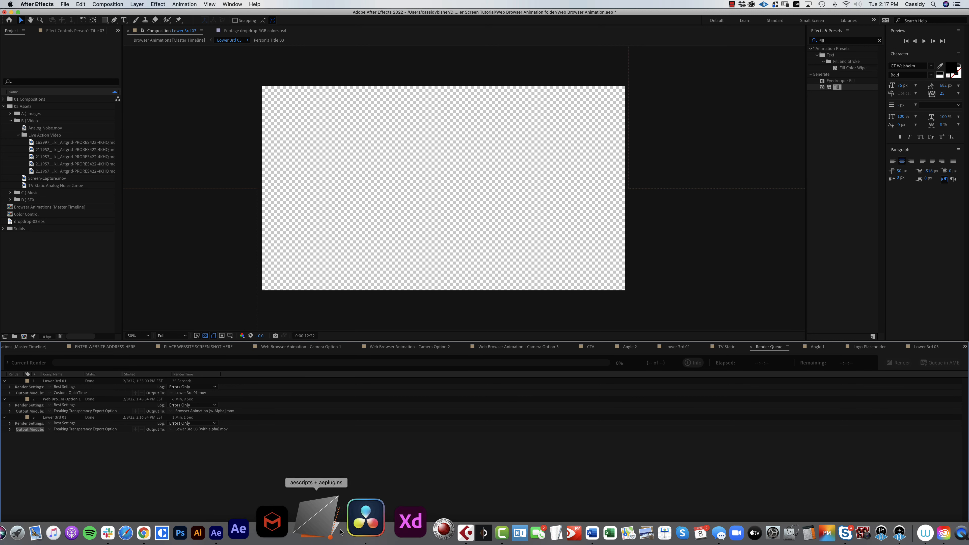
# Import Lower 3rd 03 [with alpha].mov with Cmd+I and drop it on V2, then move it to V3.
pyautogui.click(350, 519)
pyautogui.click(100, 187)
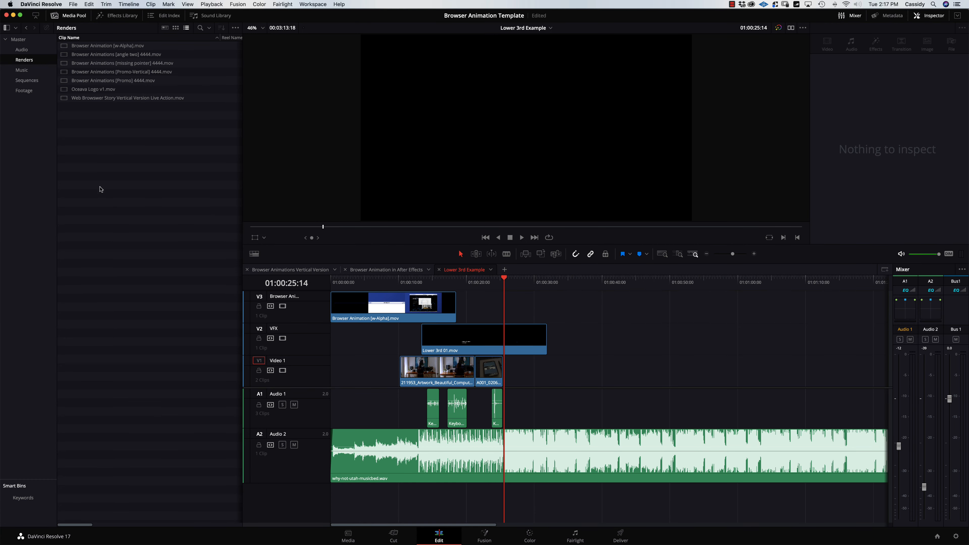
pyautogui.press('super+i')
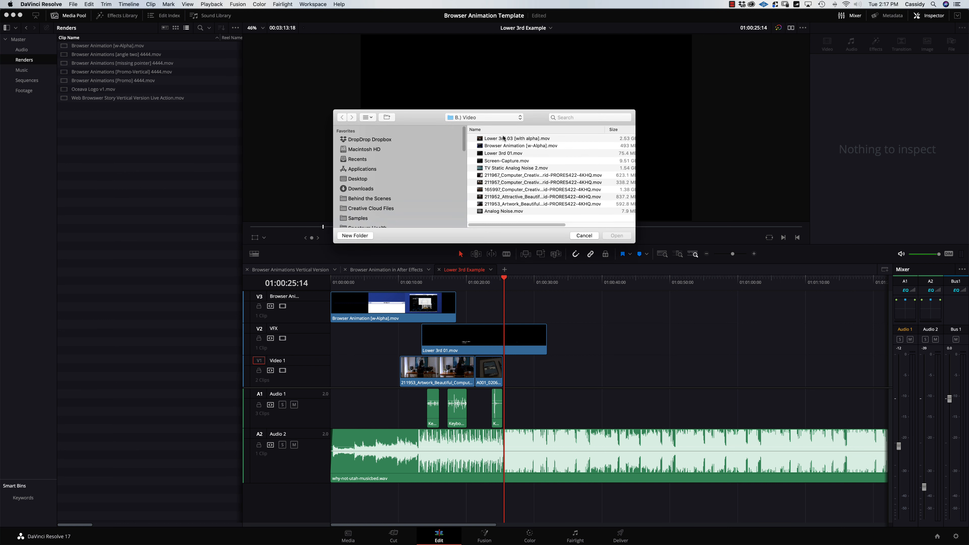
pyautogui.doubleClick(504, 138)
pyautogui.moveTo(103, 89); pyautogui.dragTo(565, 340)
pyautogui.moveTo(563, 282); pyautogui.dragTo(493, 285)
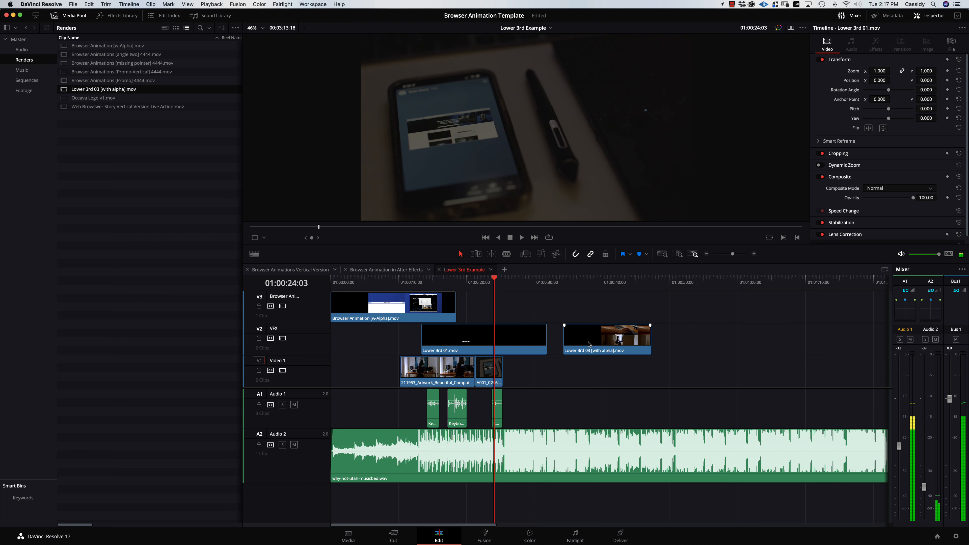
pyautogui.moveTo(589, 344); pyautogui.dragTo(521, 318)
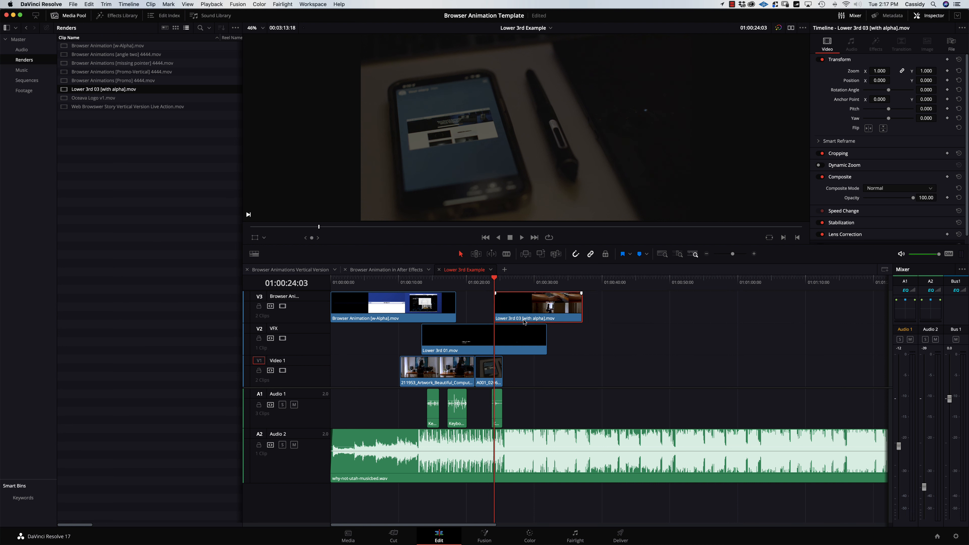
# Play back the new lower third from just before it starts.
pyautogui.press('space')
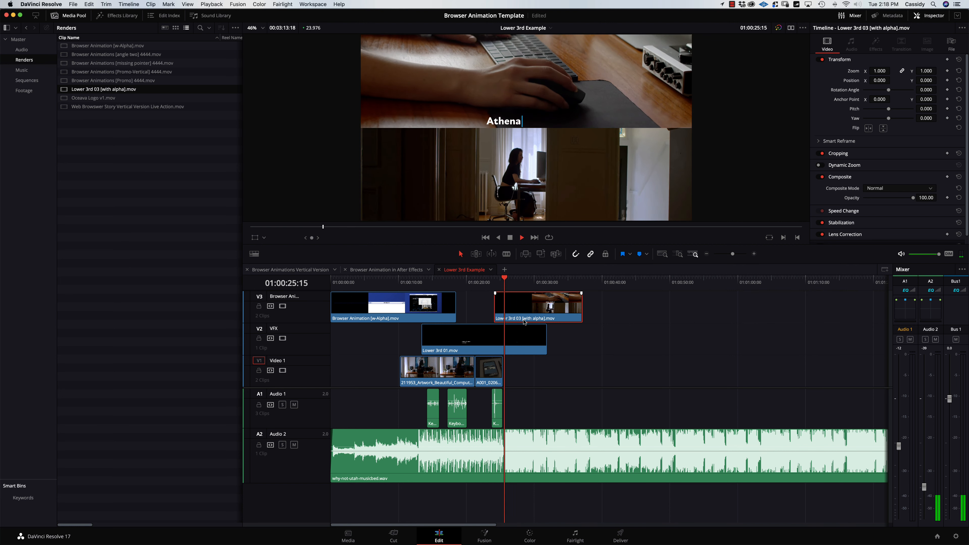
pyautogui.press('space')
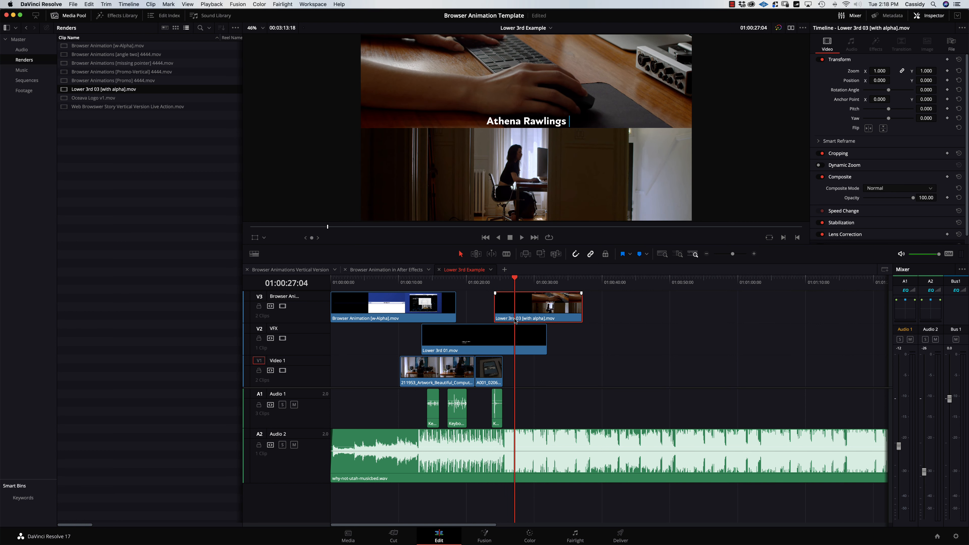
pyautogui.click(492, 282)
pyautogui.press('space')
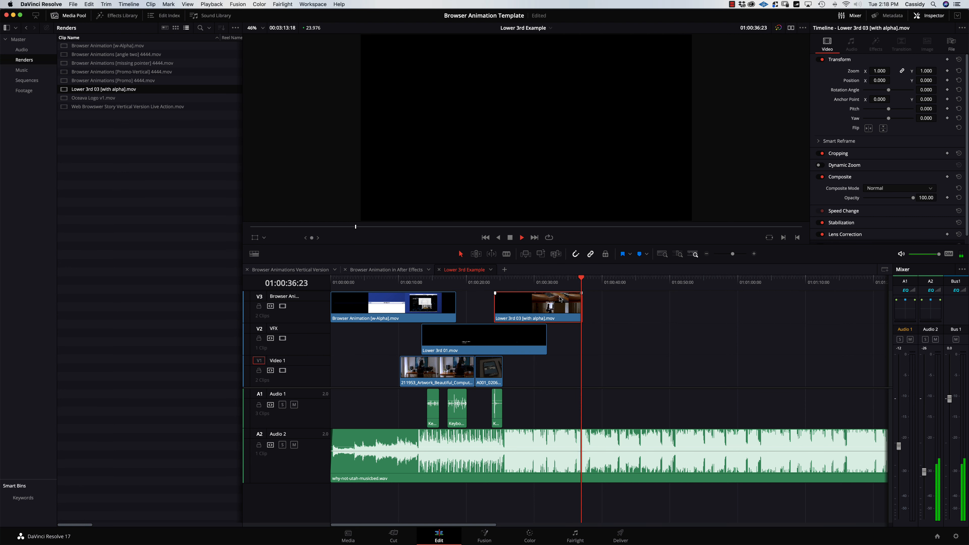
pyautogui.press('space')
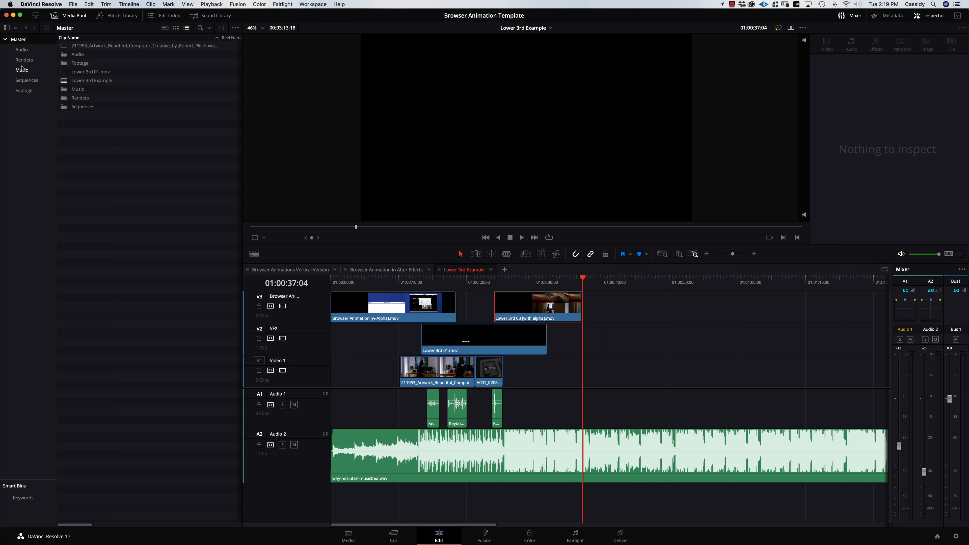
# Add the first computer desk footage clip from the Footage bin to V1 after the lower third.
pyautogui.click(24, 81)
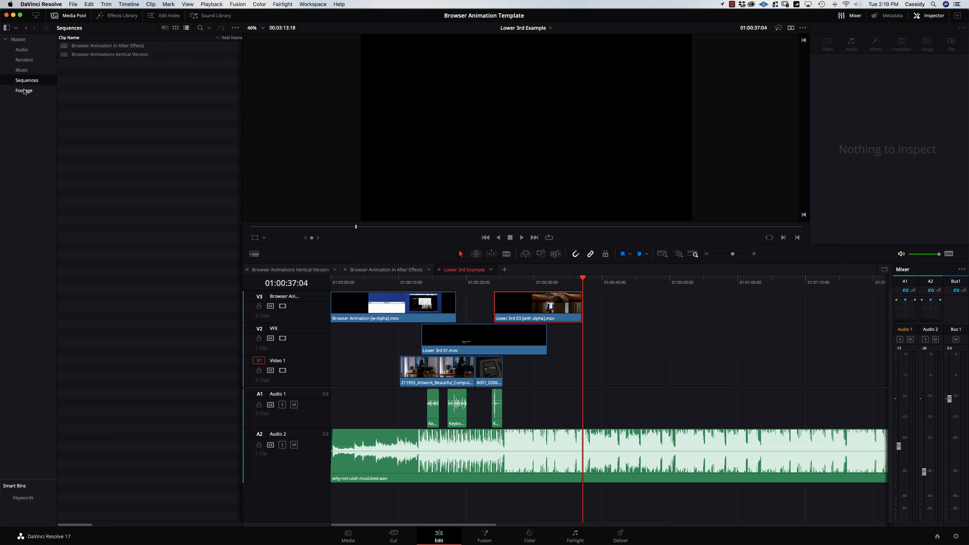
pyautogui.click(24, 91)
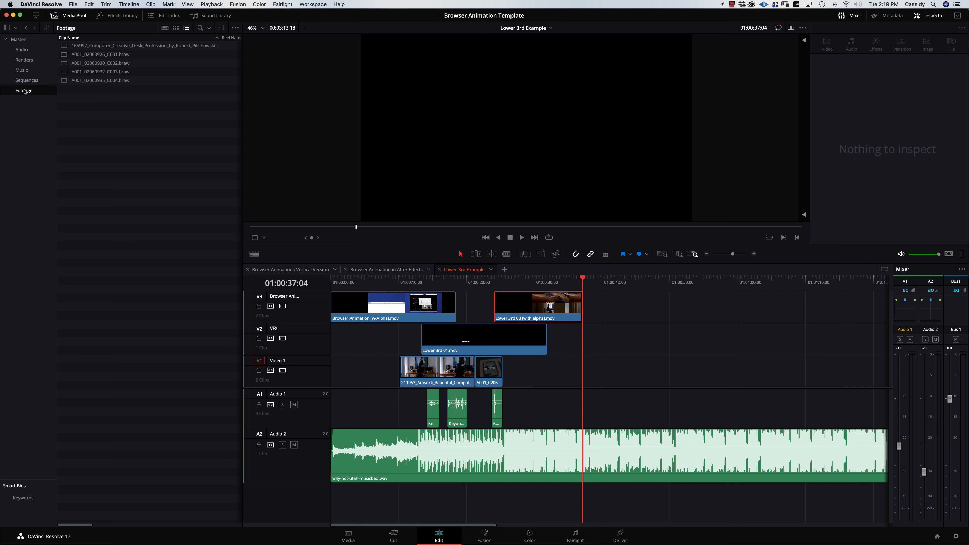
pyautogui.click(65, 48)
pyautogui.moveTo(64, 48); pyautogui.dragTo(573, 372)
# Slide the desk footage clip earlier so it starts under the lower third's ending, and replay the transition.
pyautogui.click(569, 283)
pyautogui.press('space')
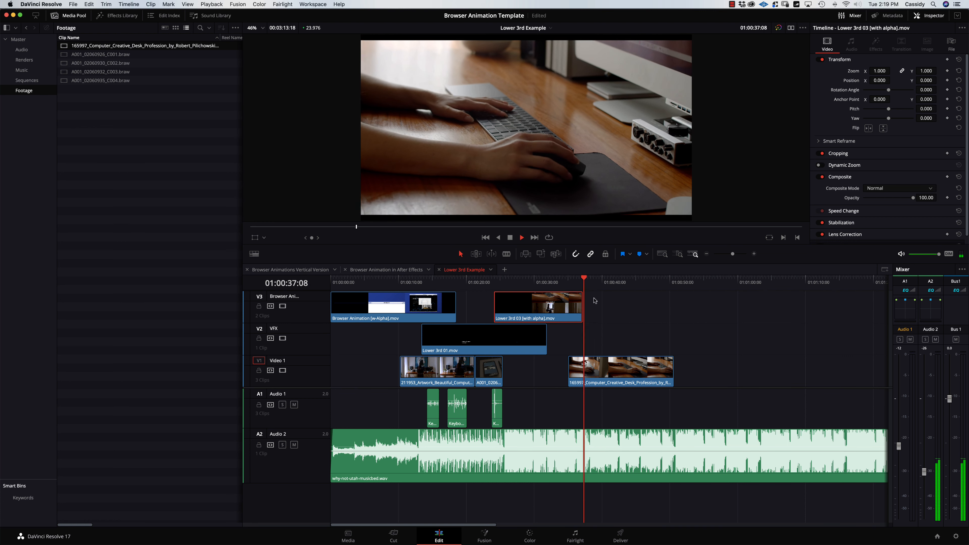
pyautogui.moveTo(569, 279); pyautogui.dragTo(576, 278)
pyautogui.moveTo(597, 373); pyautogui.dragTo(569, 373)
pyautogui.press('Up')
pyautogui.press('space')
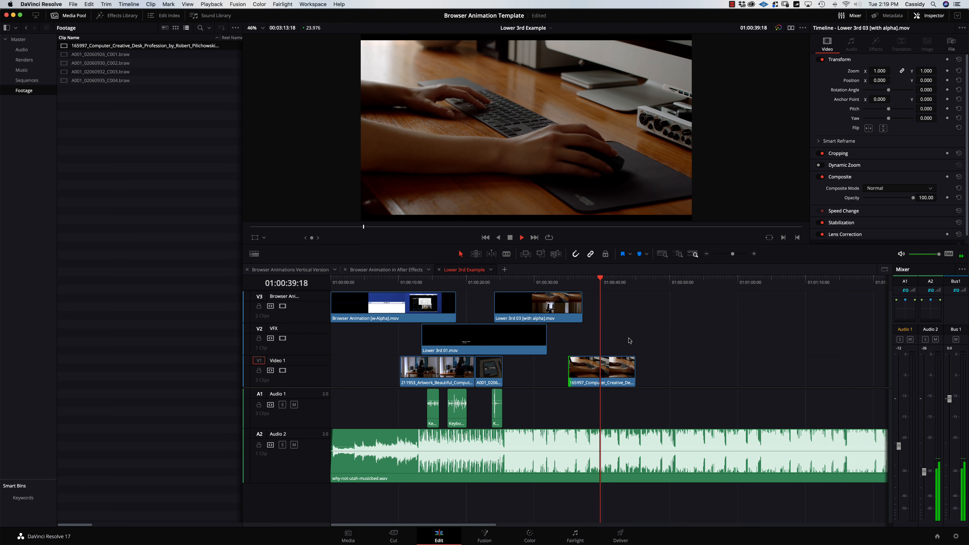
pyautogui.press('Up')
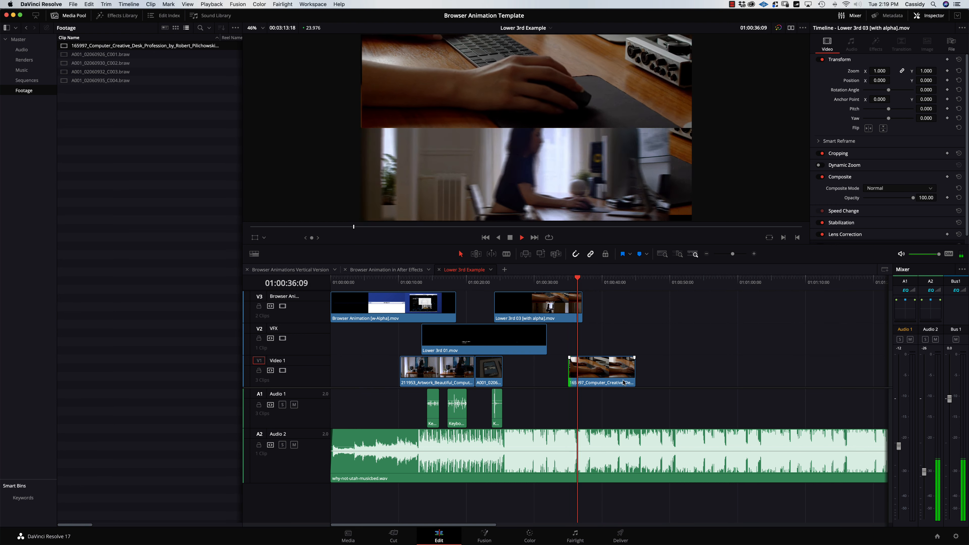
pyautogui.press('space')
pyautogui.press('super+=')
pyautogui.press('super+=')
pyautogui.press('super+=')
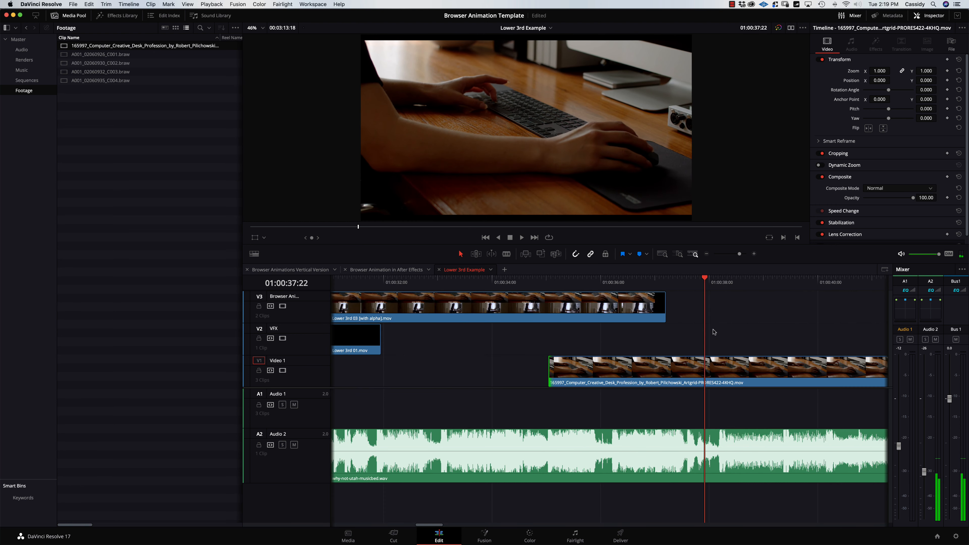
# Blade the A2 music bed at the cut point and again at 01:00:36:06.
pyautogui.moveTo(699, 286)
pyautogui.mouseDown()
pyautogui.moveTo(686, 286)
pyautogui.moveTo(712, 287)
pyautogui.moveTo(696, 288)
pyautogui.mouseUp()
pyautogui.press('space')
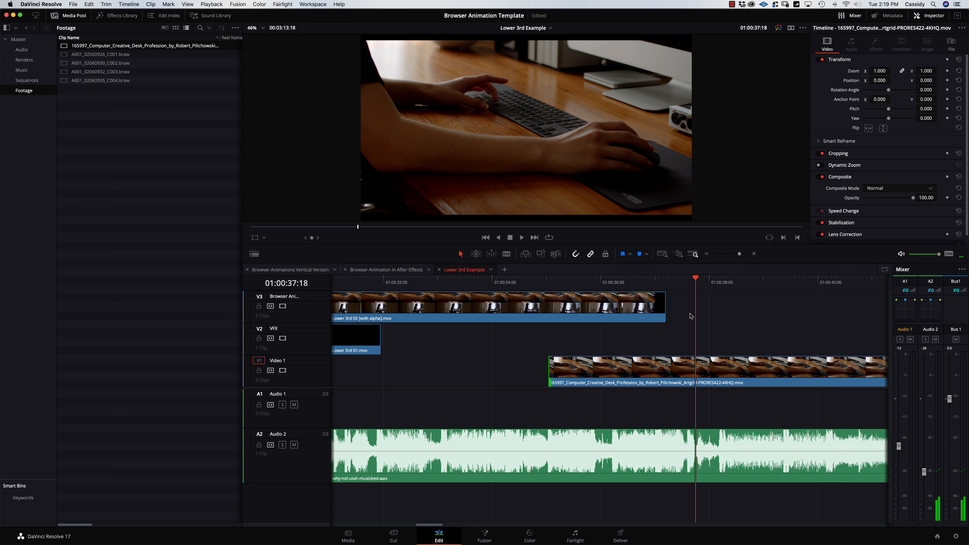
pyautogui.click(696, 444)
pyautogui.click(606, 281)
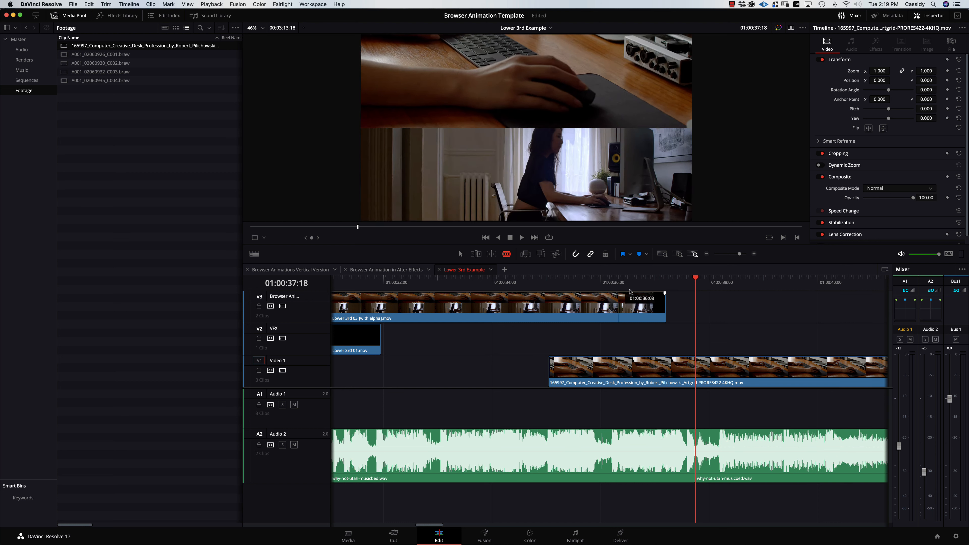
pyautogui.press('Right')
pyautogui.press('Right')
pyautogui.press('Right')
pyautogui.press('Right')
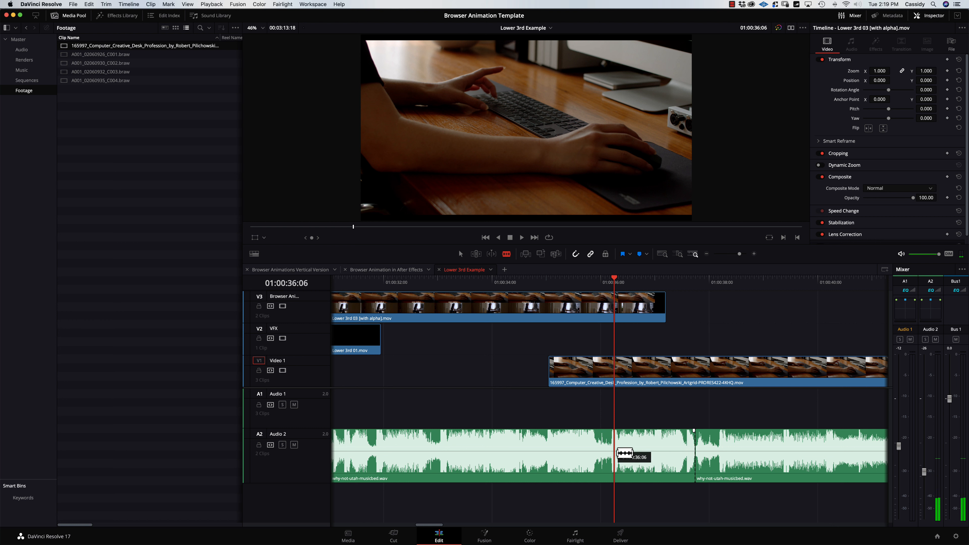
pyautogui.click(597, 451)
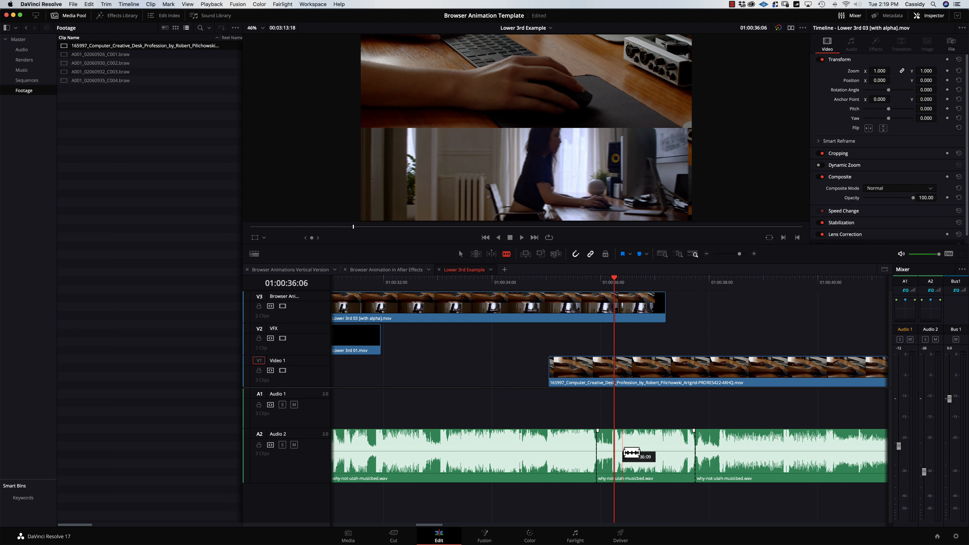
# Delete the middle and left music sections and shift the remaining piece left to close the gap.
pyautogui.click(462, 252)
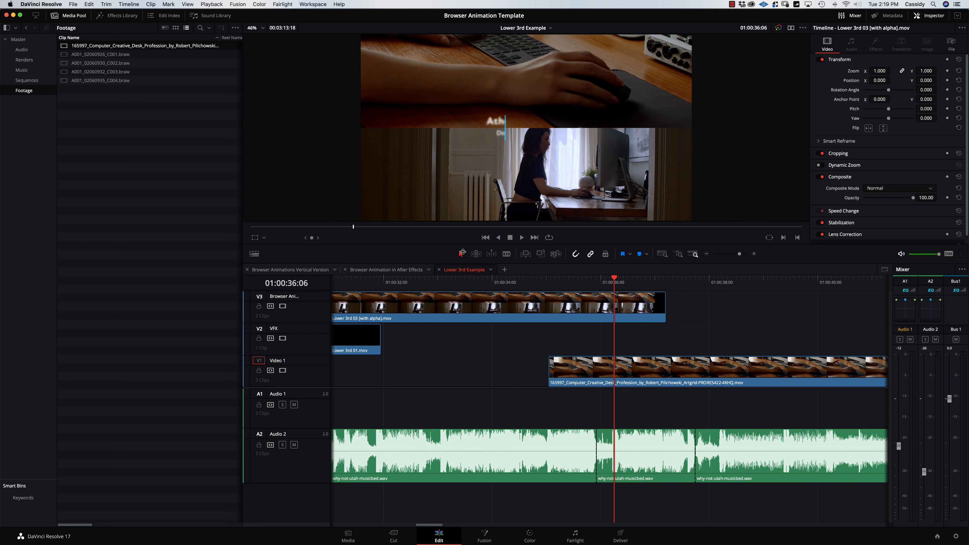
pyautogui.click(638, 442)
pyautogui.press('Delete')
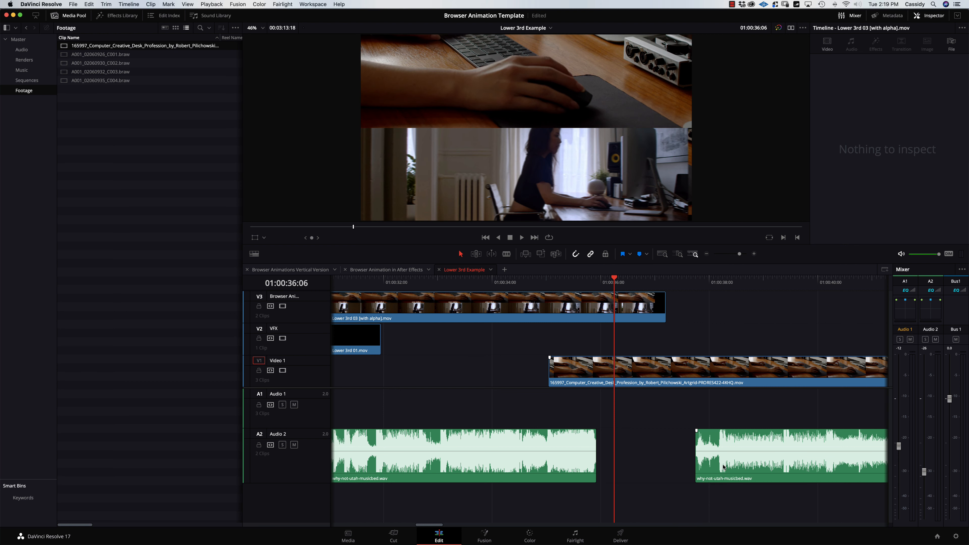
pyautogui.moveTo(723, 470); pyautogui.dragTo(640, 457)
pyautogui.click(583, 466)
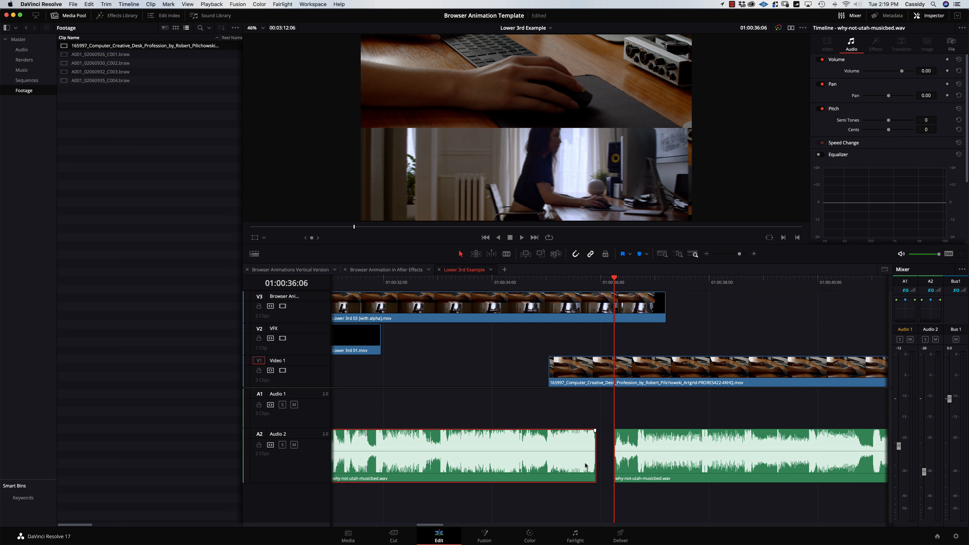
pyautogui.press('BackSpace')
# Extend the music clip's start far to the left, nudge it five frames, and play it back with the lower third.
pyautogui.moveTo(614, 458); pyautogui.dragTo(549, 453)
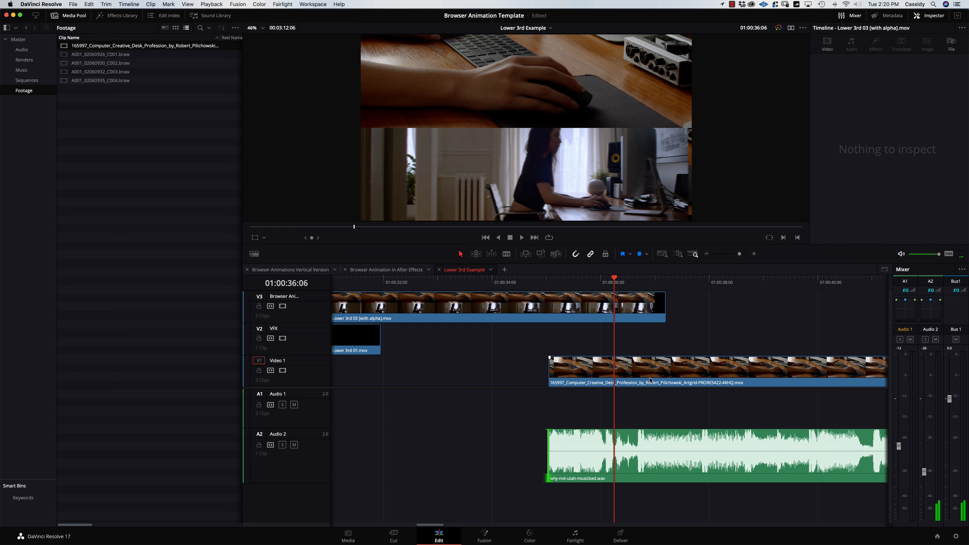
pyautogui.press('space')
pyautogui.press('space')
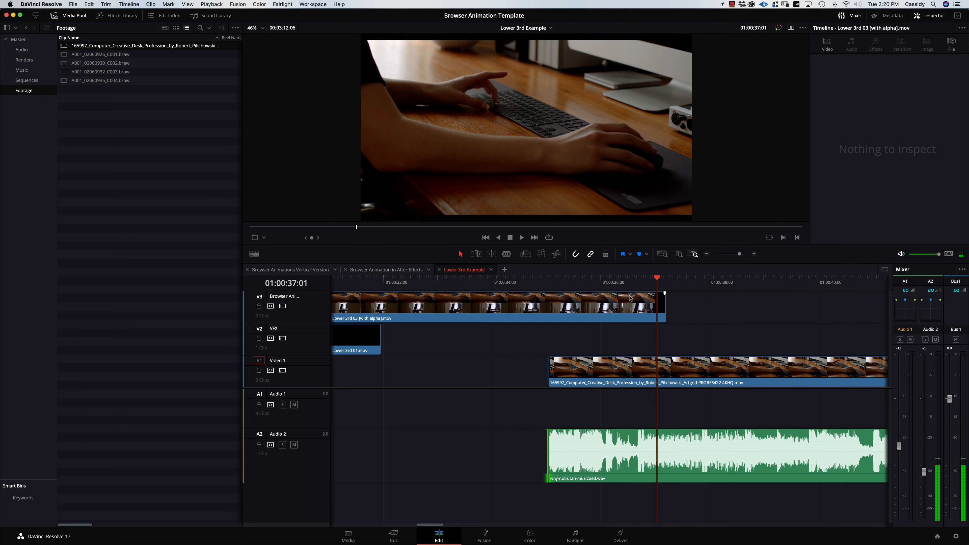
pyautogui.click(588, 281)
pyautogui.press('space')
pyautogui.press('space')
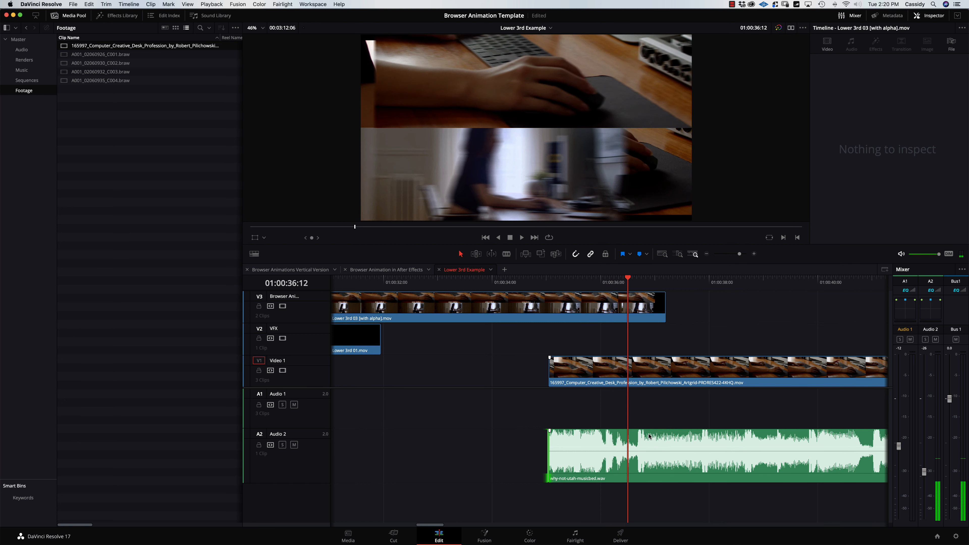
pyautogui.moveTo(649, 437); pyautogui.dragTo(662, 437)
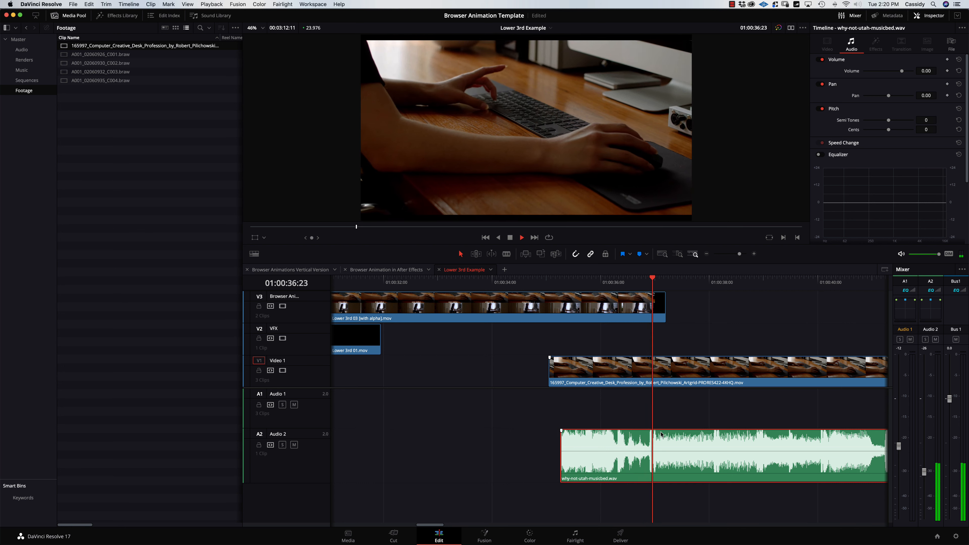
pyautogui.moveTo(562, 451); pyautogui.dragTo(336, 440)
pyautogui.press('super+minus')
pyautogui.press('super+minus')
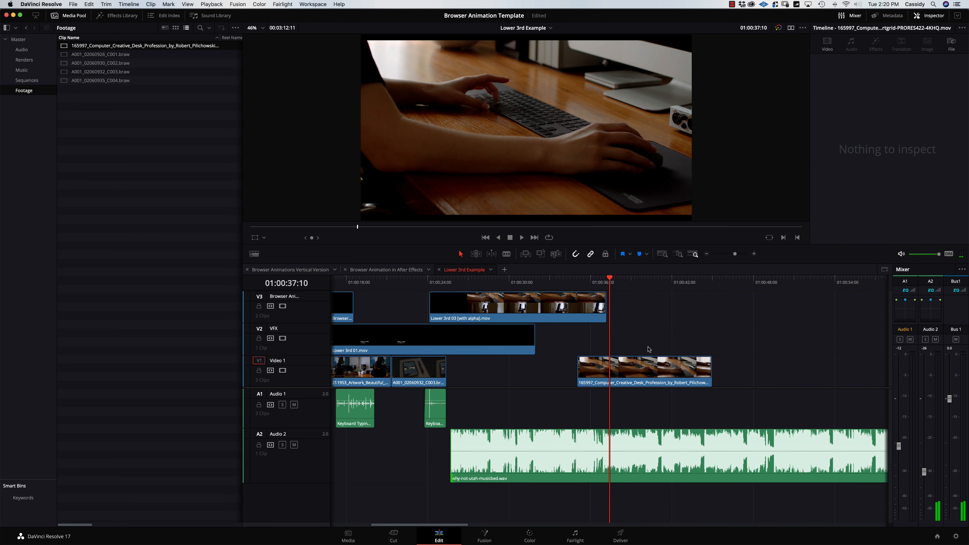
pyautogui.click(577, 284)
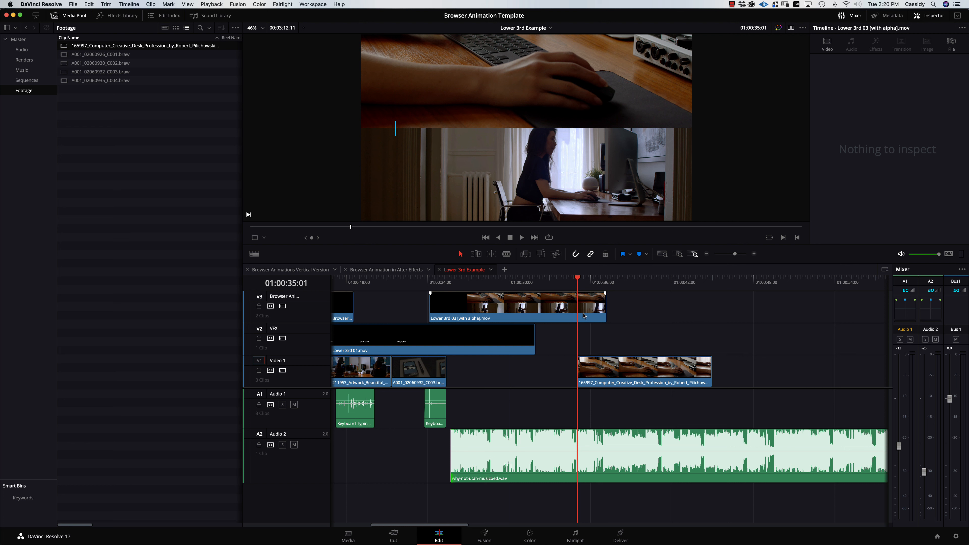
pyautogui.press('space')
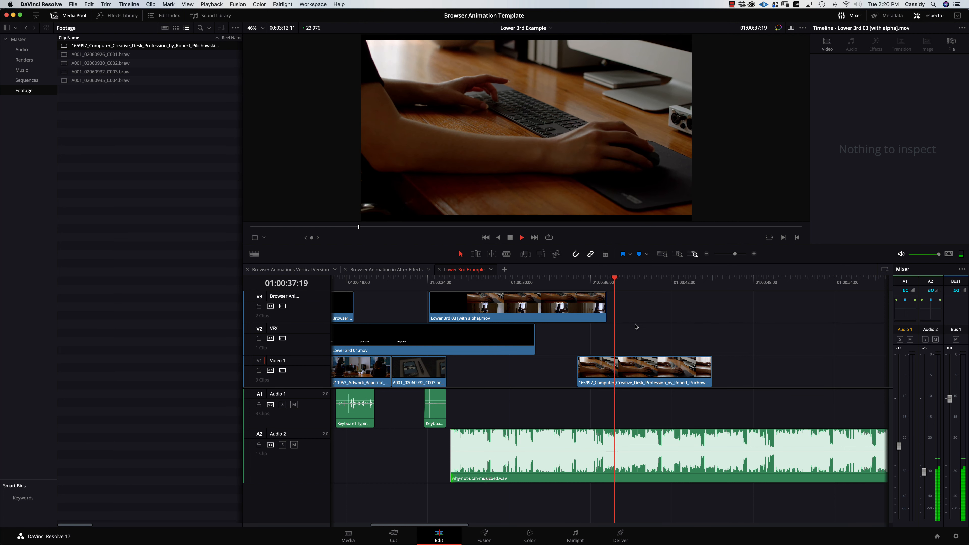
pyautogui.press('space')
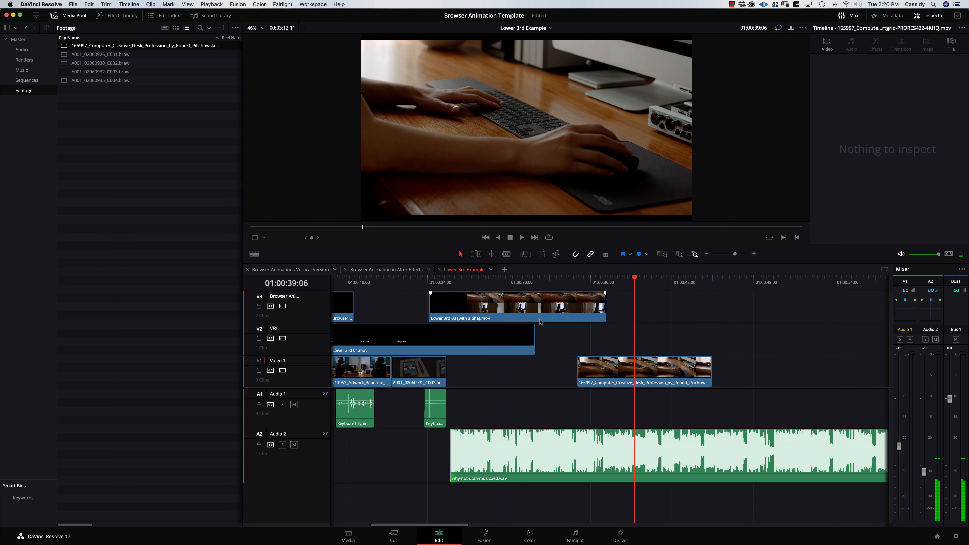
pyautogui.press('super+minus')
pyautogui.press('super+minus')
pyautogui.moveTo(463, 282); pyautogui.dragTo(331, 283)
pyautogui.moveTo(437, 451); pyautogui.dragTo(237, 459)
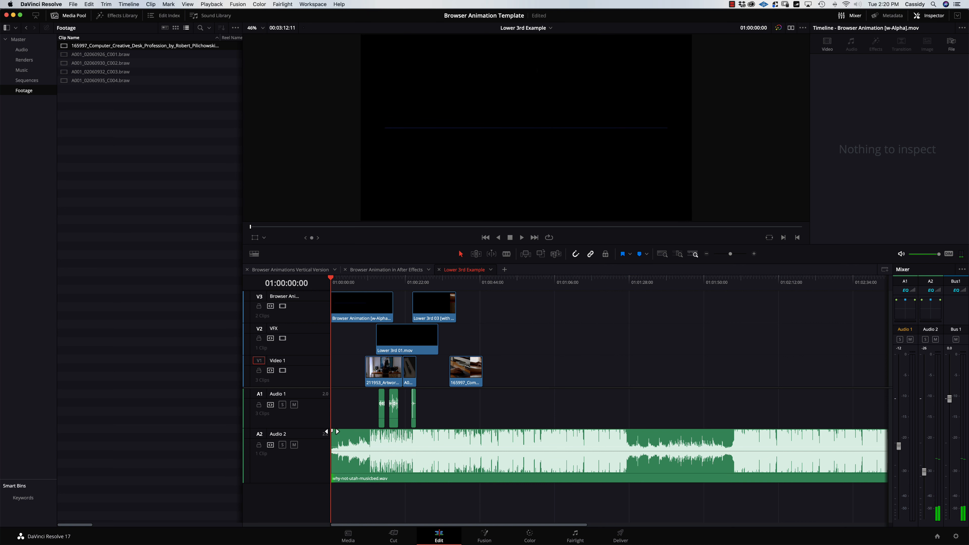
pyautogui.press('space')
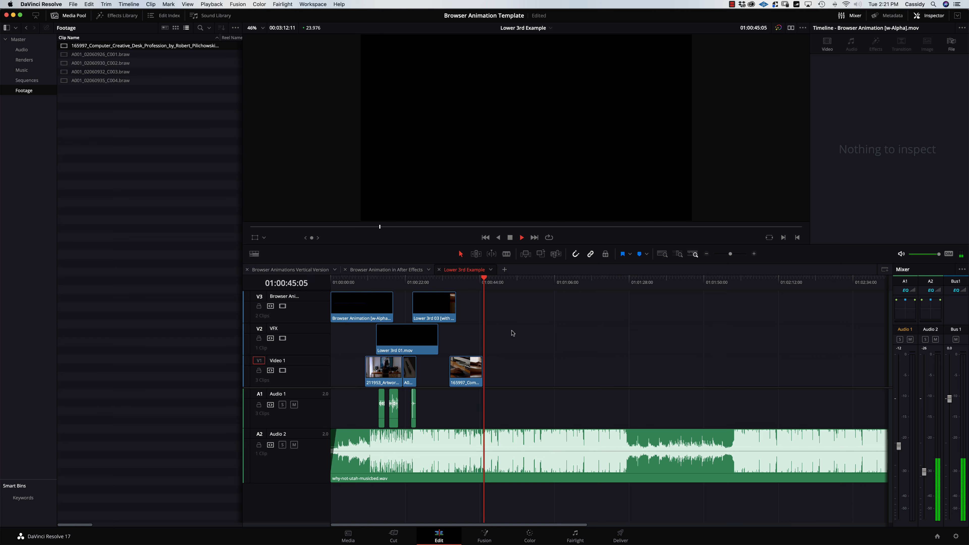
pyautogui.press('space')
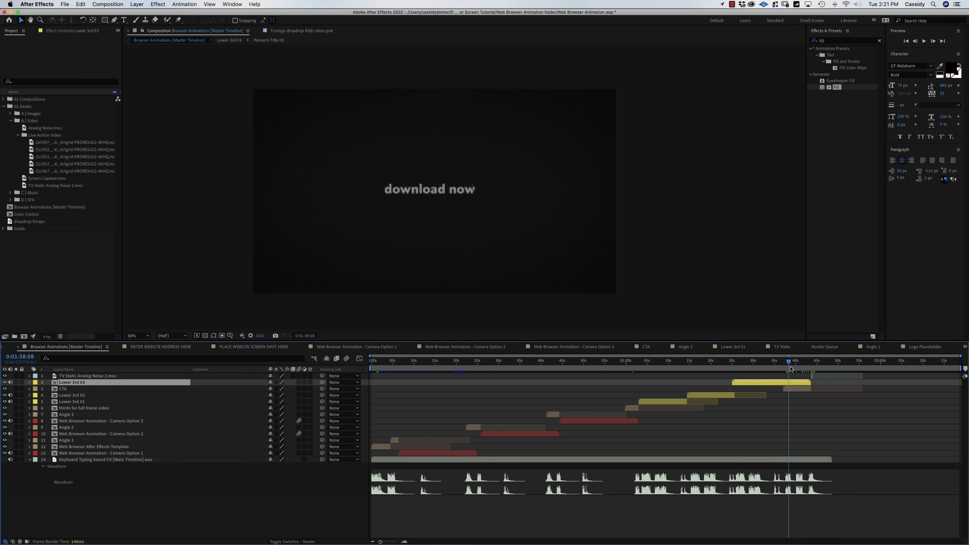
# Hide the Lower 3rd 03 layer and set the work area start at 0:01:37:03.
pyautogui.moveTo(790, 367)
pyautogui.mouseDown()
pyautogui.moveTo(807, 367)
pyautogui.moveTo(786, 368)
pyautogui.mouseUp()
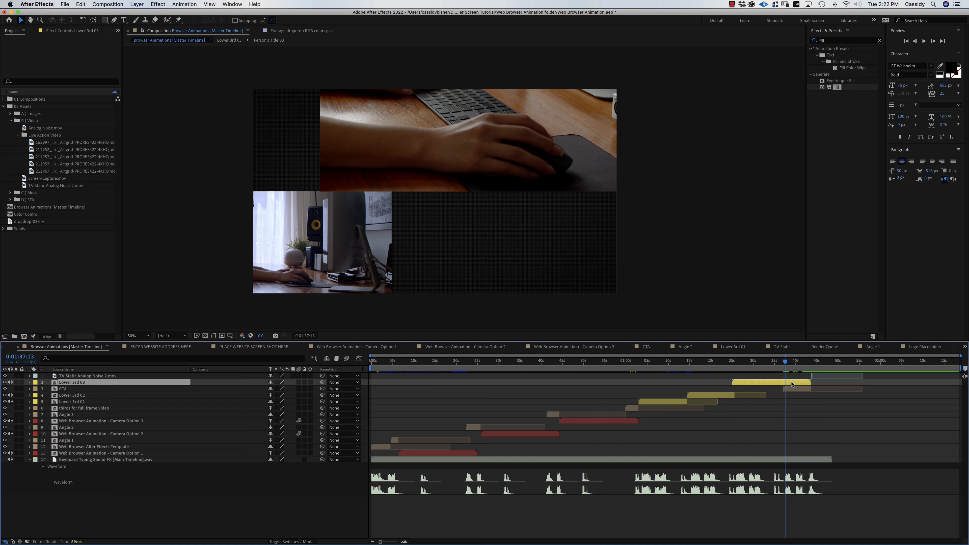
pyautogui.click(4, 383)
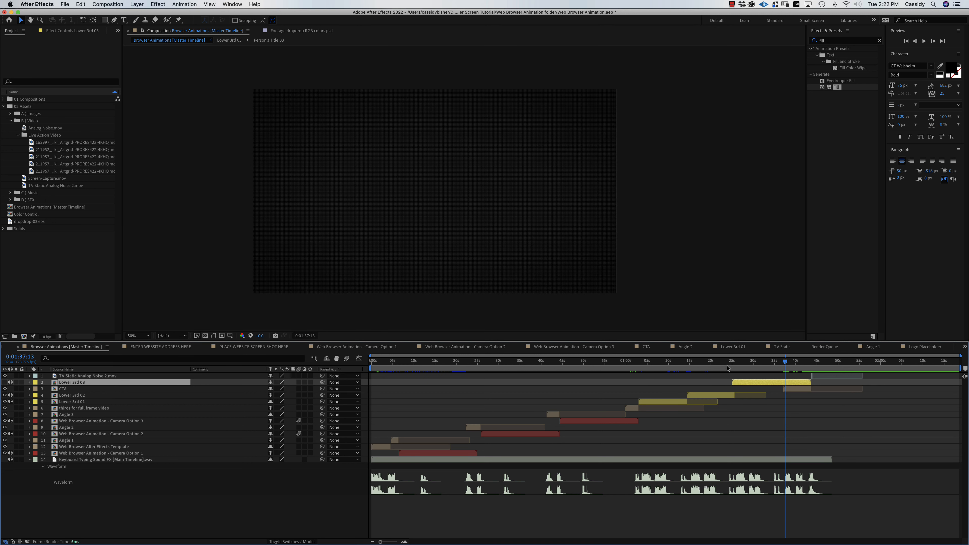
pyautogui.press('=')
pyautogui.press('=')
pyautogui.press('=')
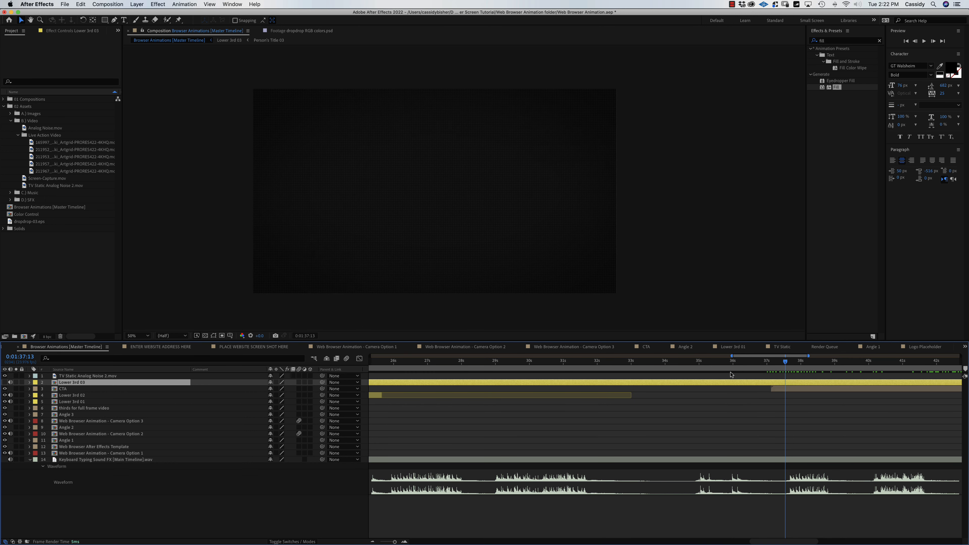
pyautogui.press('=')
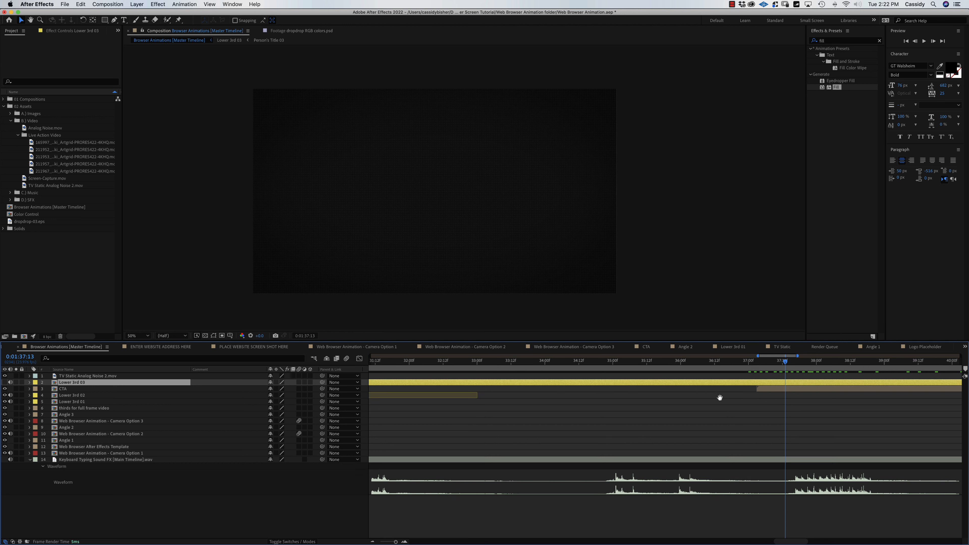
pyautogui.moveTo(720, 398); pyautogui.dragTo(482, 422)
pyautogui.moveTo(617, 422); pyautogui.dragTo(563, 425)
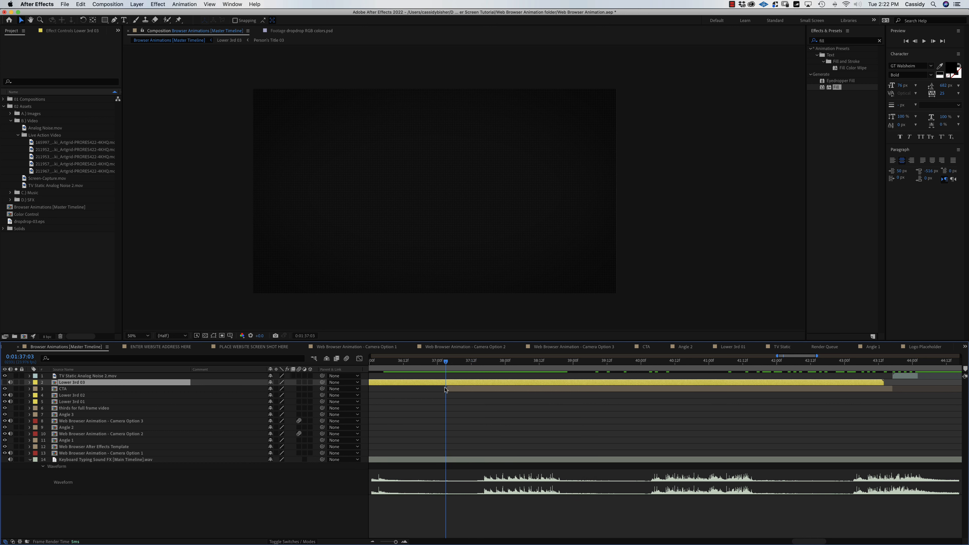
pyautogui.press('b')
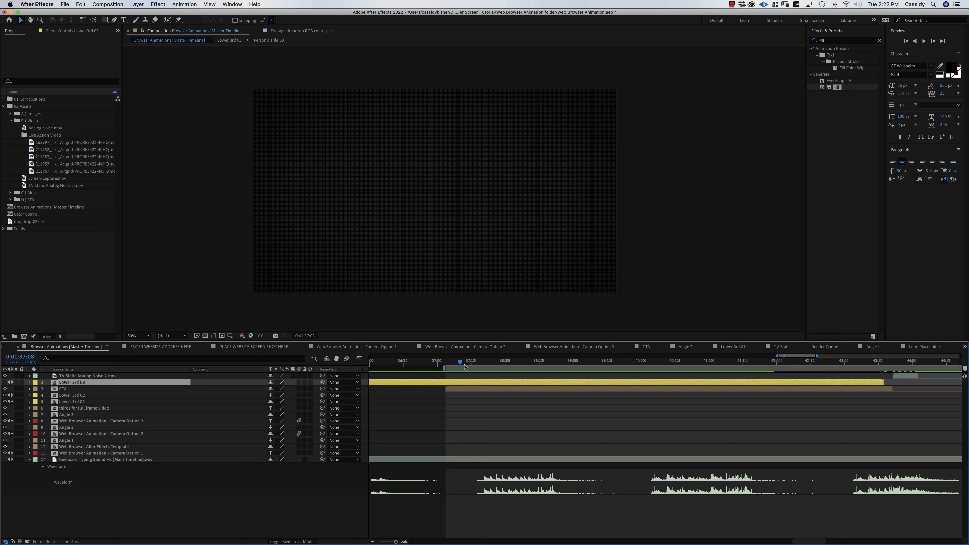
# Scrub the CTA section to preview 'download now...' changing to the website line.
pyautogui.moveTo(503, 366); pyautogui.dragTo(521, 362)
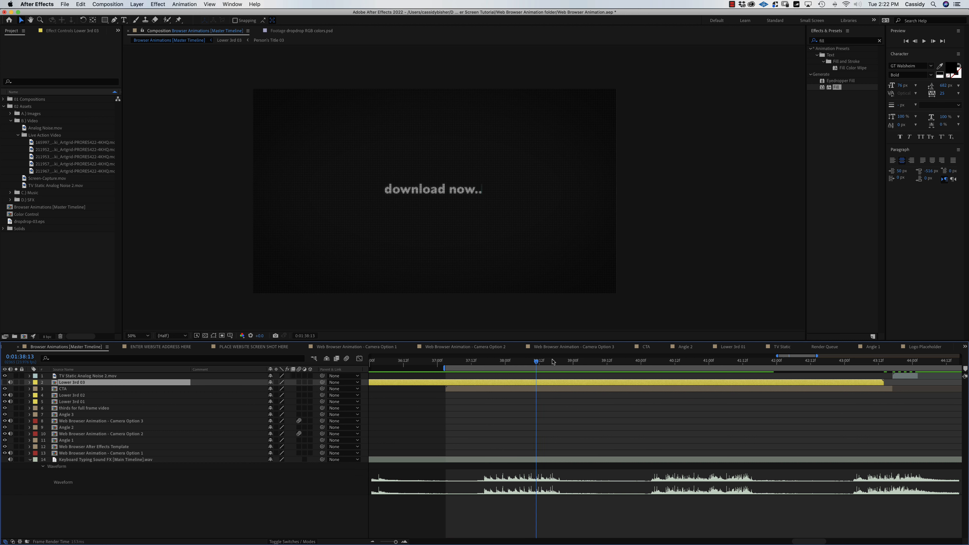
pyautogui.moveTo(629, 370); pyautogui.dragTo(757, 379)
pyautogui.moveTo(542, 365); pyautogui.dragTo(561, 464)
# Inside the CTA comp, retype the first text line as 'enlist us now!'.
pyautogui.doubleClick(487, 389)
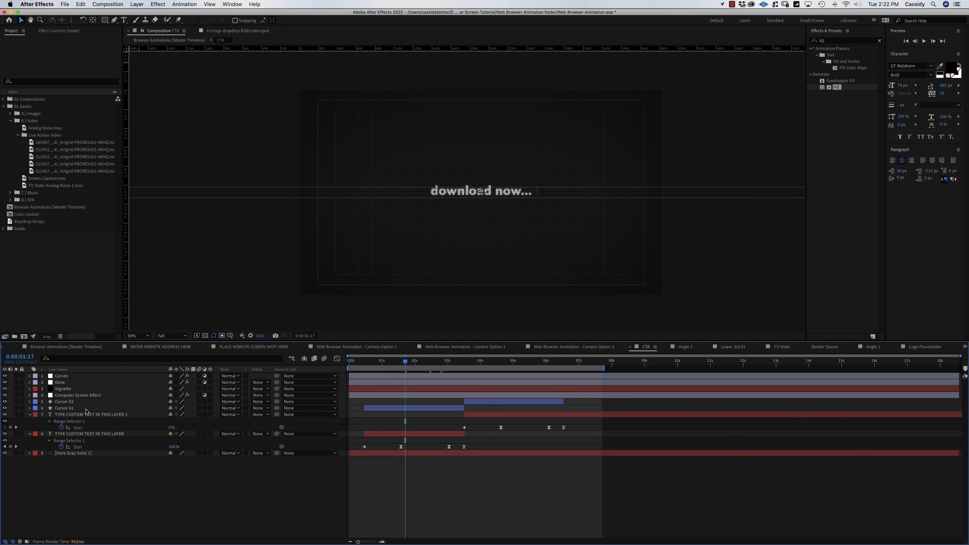
pyautogui.click(88, 434)
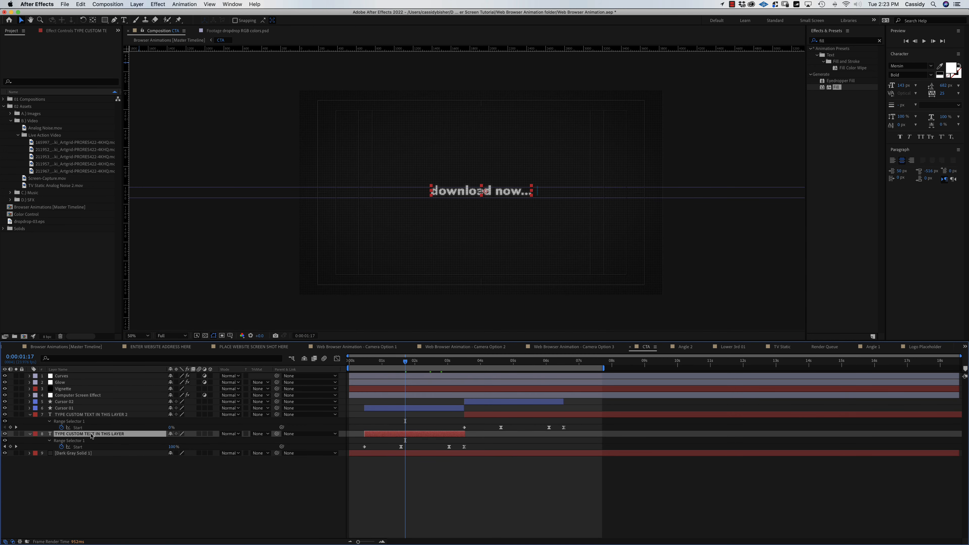
pyautogui.doubleClick(92, 436)
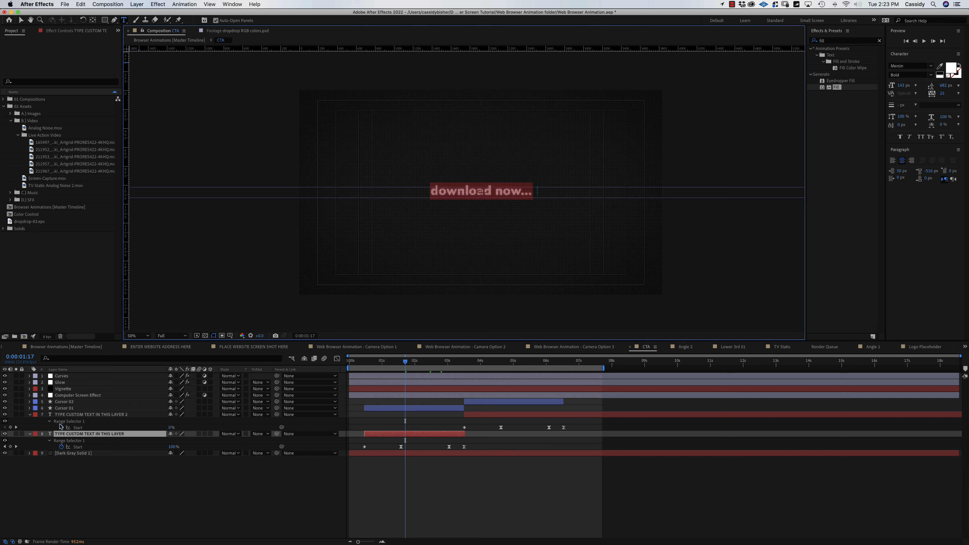
pyautogui.write('enl')
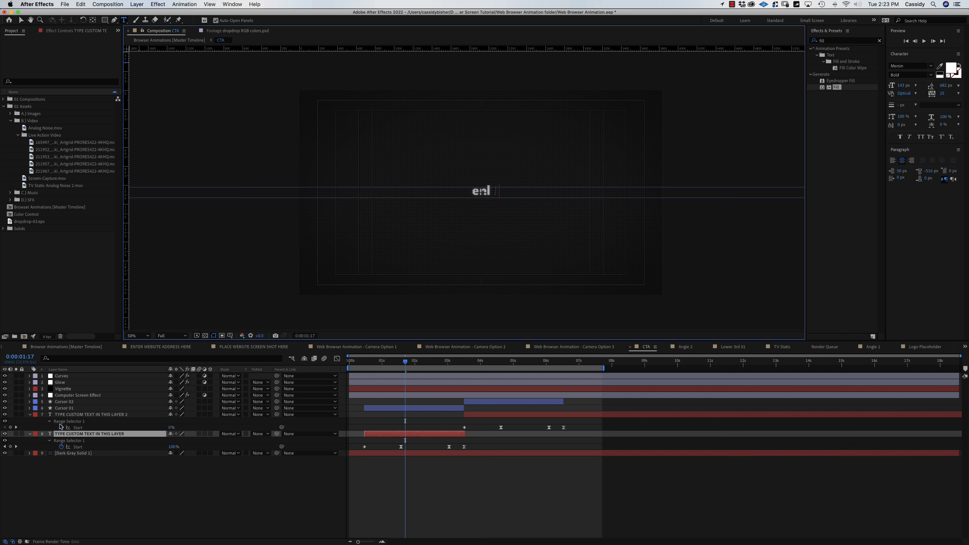
pyautogui.write('ist us now')
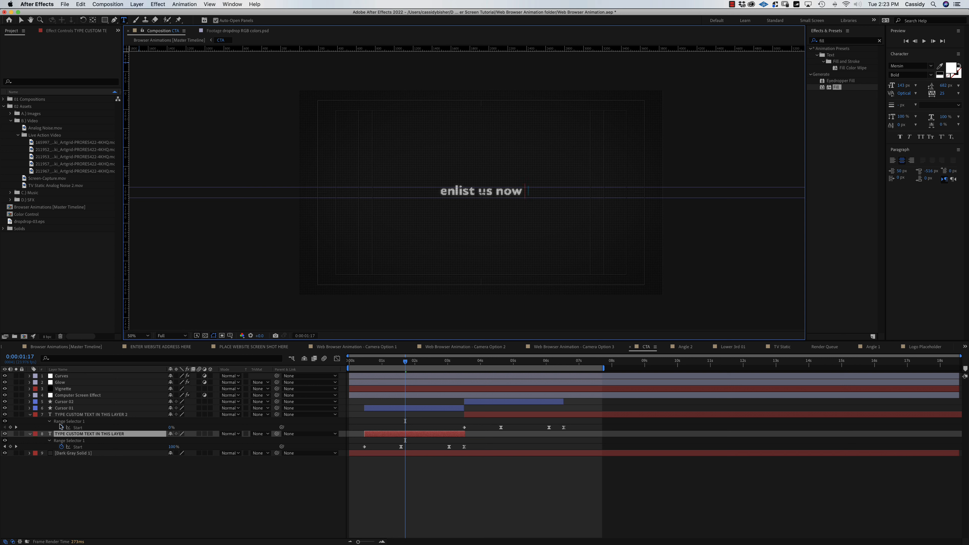
pyautogui.write('!')
pyautogui.click(274, 496)
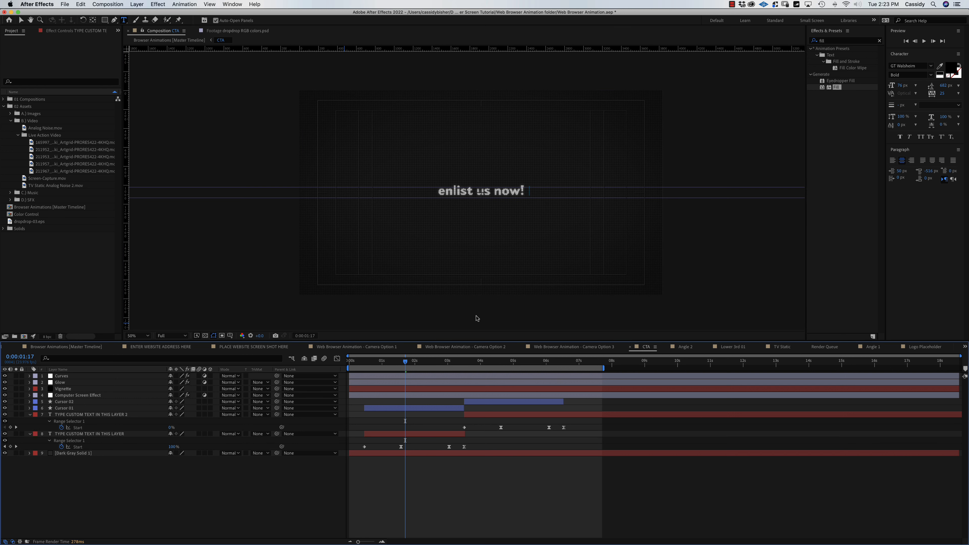
# Replace 'oceava' with 'dropdrop' so the second line reads 'at dropdrop.com'.
pyautogui.moveTo(420, 366); pyautogui.dragTo(511, 370)
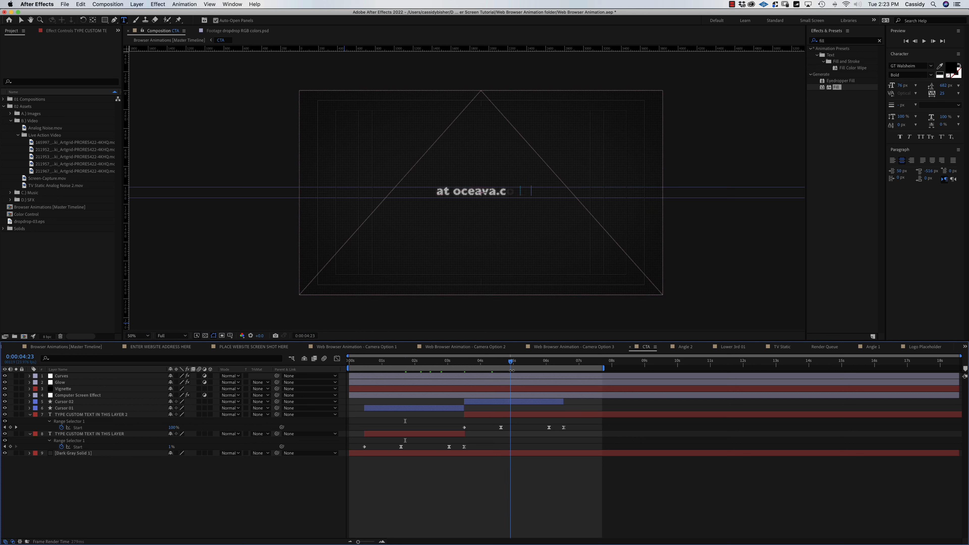
pyautogui.click(520, 416)
pyautogui.click(471, 187)
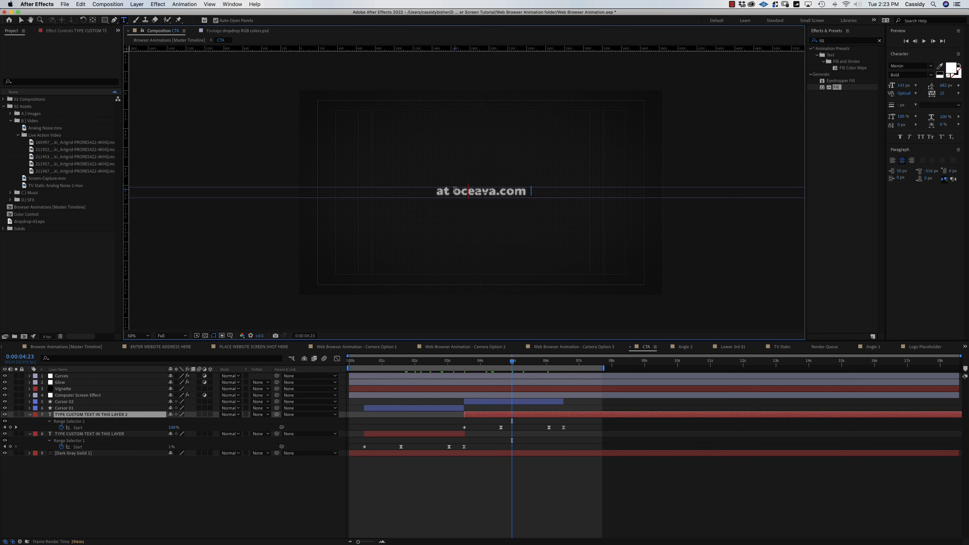
pyautogui.moveTo(454, 191); pyautogui.dragTo(491, 193)
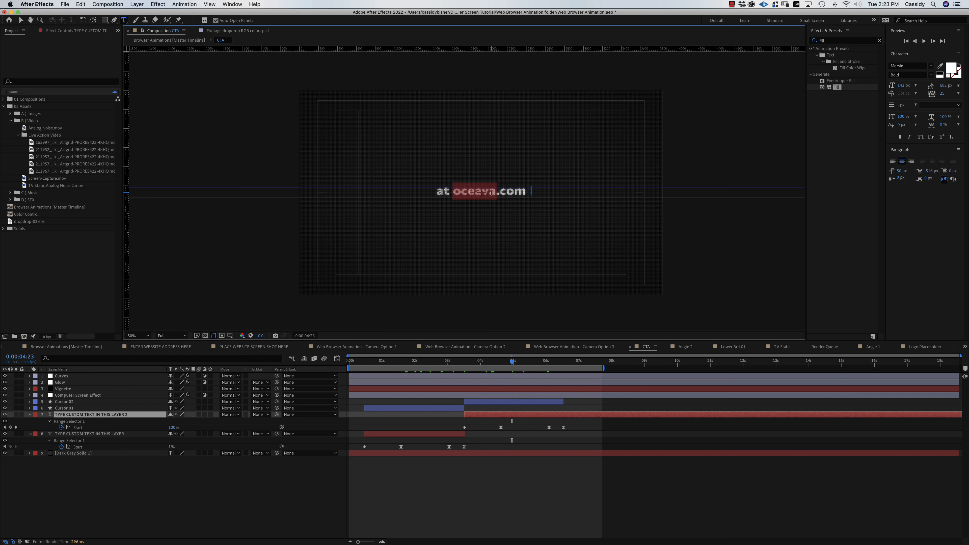
pyautogui.write('drop')
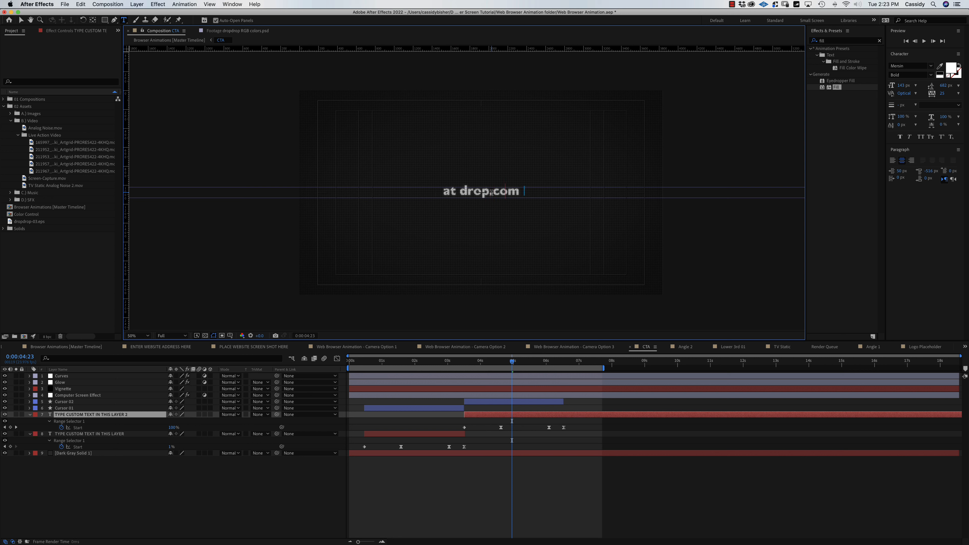
pyautogui.write('drop')
pyautogui.click(176, 506)
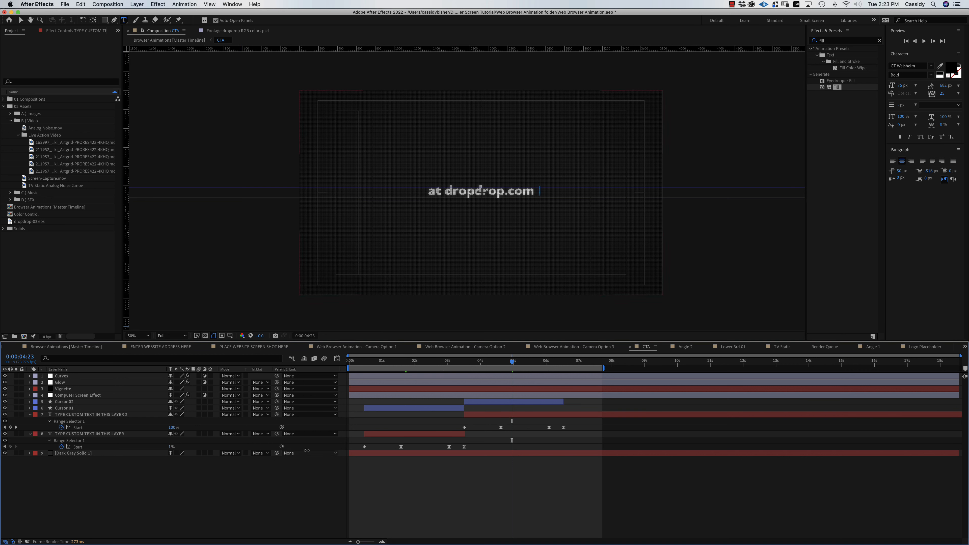
pyautogui.click(422, 362)
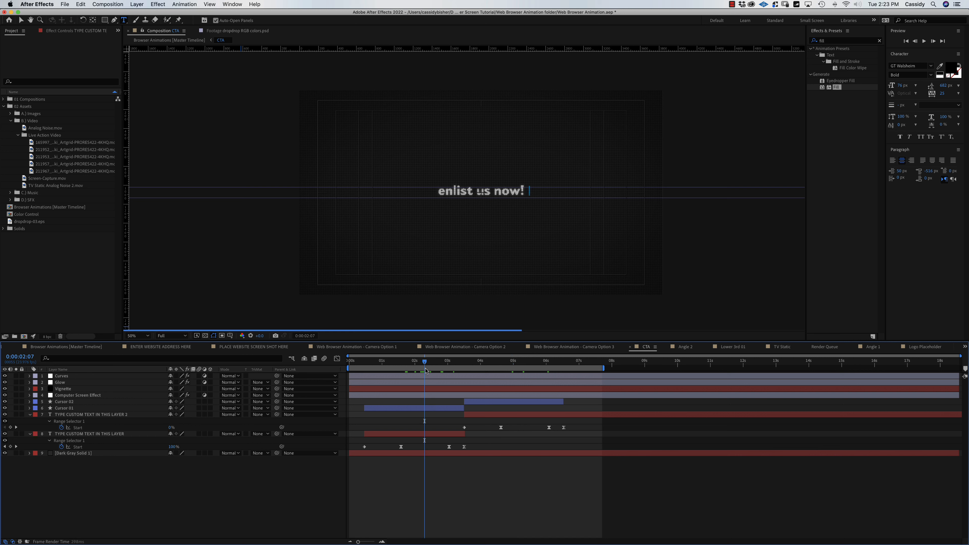
pyautogui.click(422, 434)
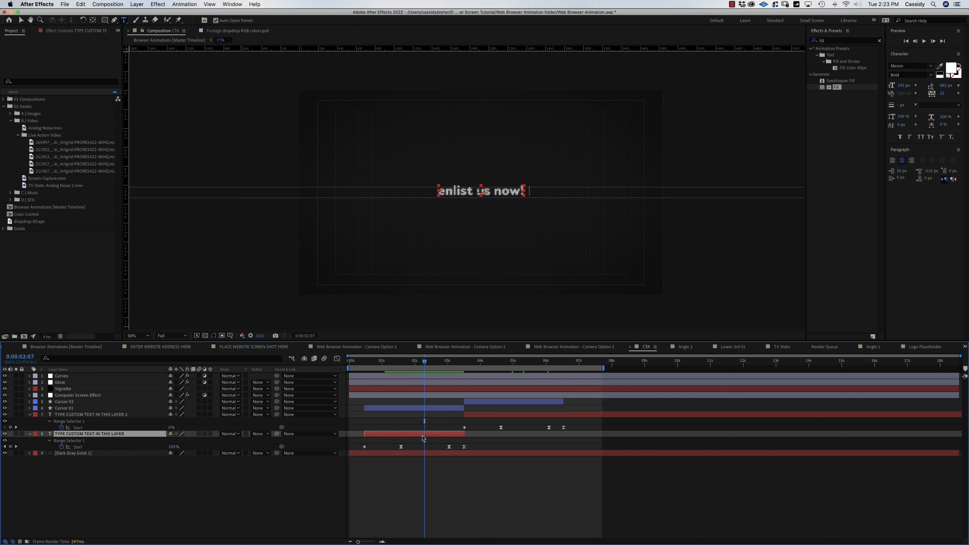
# Enlarge the 'enlist us now!' text slightly and move it a little lower.
pyautogui.click(423, 439)
pyautogui.click(110, 433)
pyautogui.moveTo(903, 85); pyautogui.dragTo(968, 86)
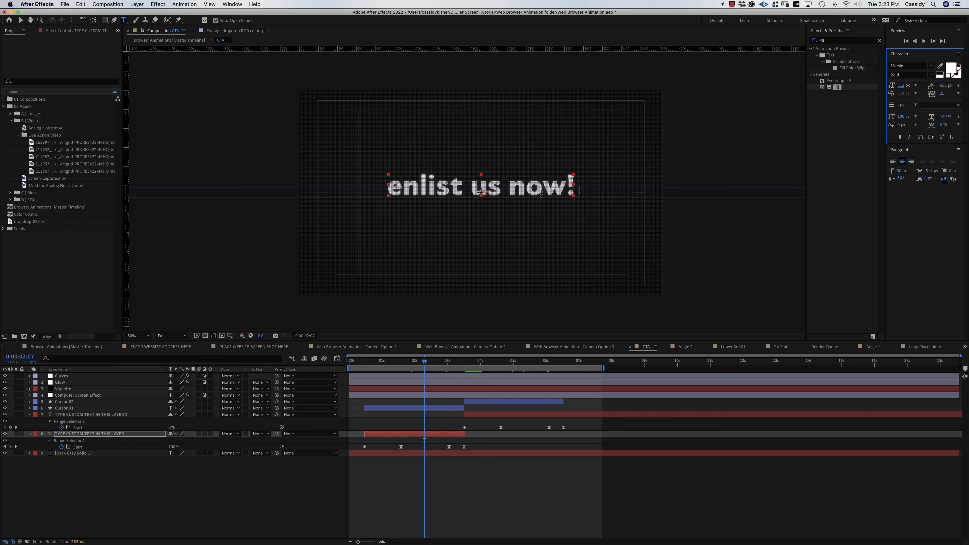
pyautogui.click(22, 20)
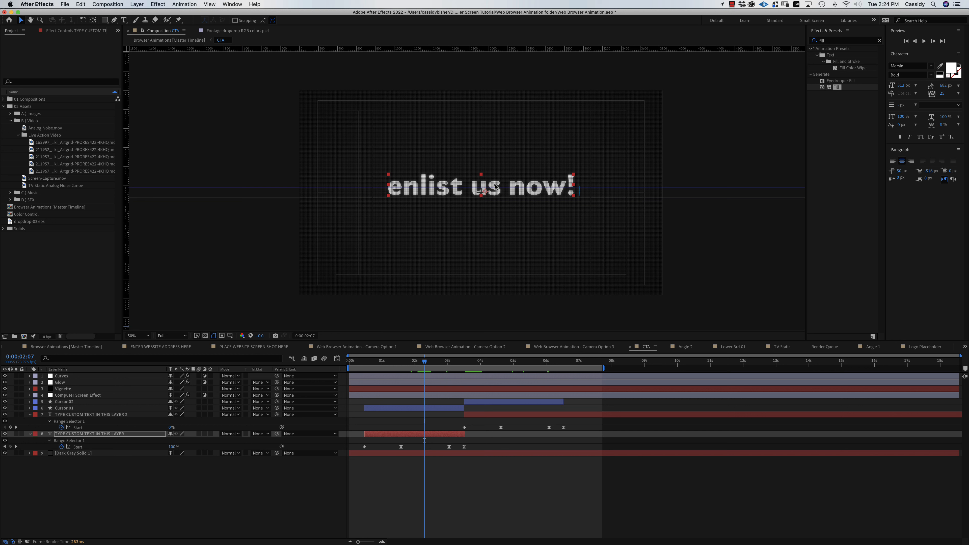
pyautogui.moveTo(493, 185); pyautogui.dragTo(493, 192)
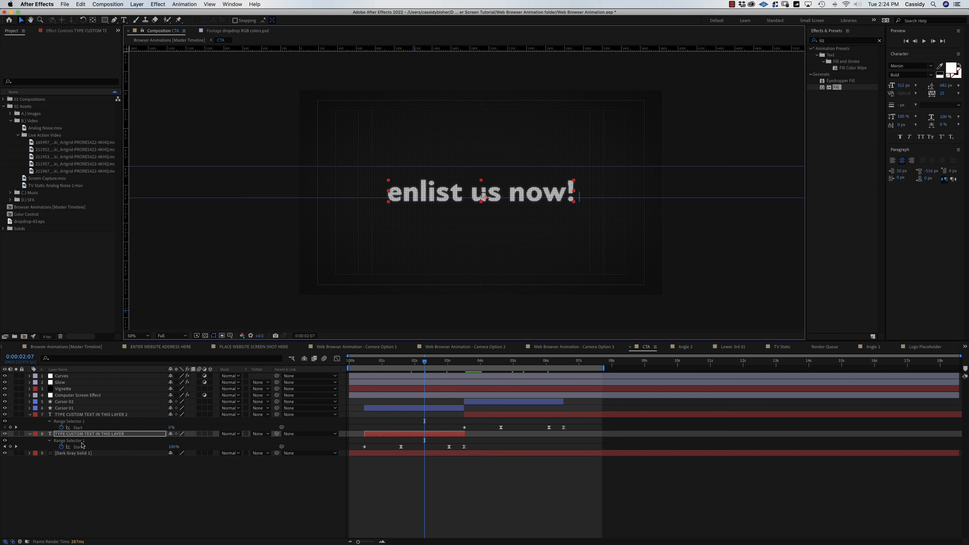
pyautogui.press('s')
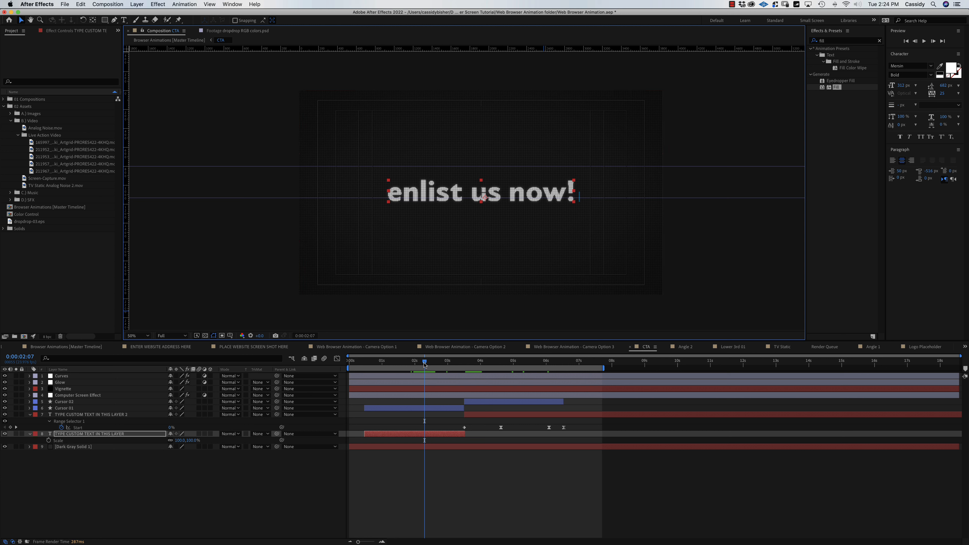
# Set the 'at dropdrop.com' text's font size to 312 px.
pyautogui.moveTo(424, 365)
pyautogui.mouseDown()
pyautogui.moveTo(525, 375)
pyautogui.moveTo(431, 376)
pyautogui.mouseUp()
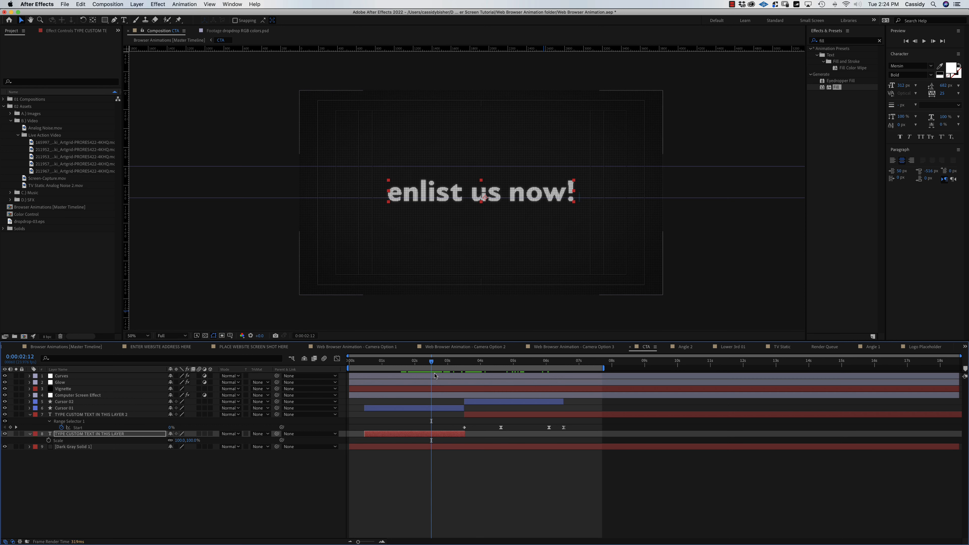
pyautogui.click(521, 366)
pyautogui.click(528, 415)
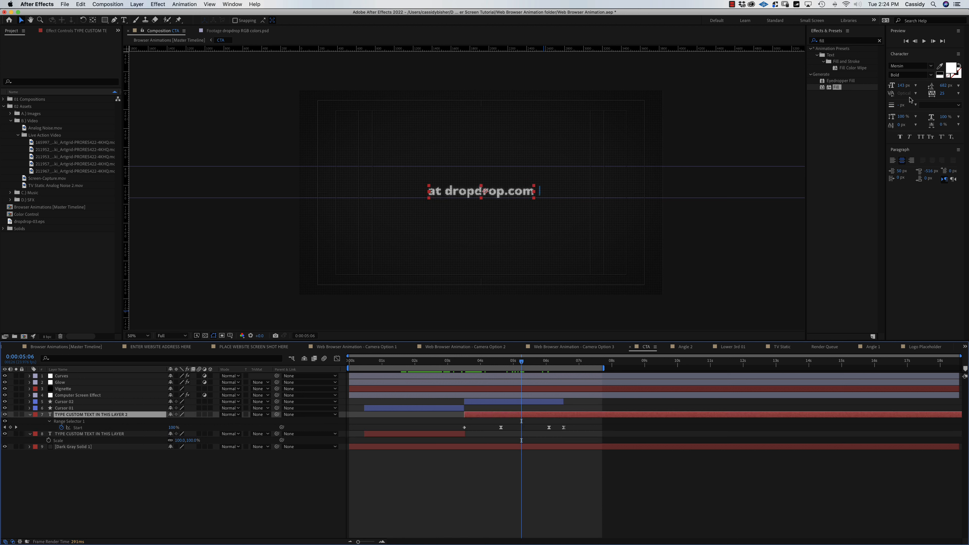
pyautogui.click(901, 85)
pyautogui.write('312')
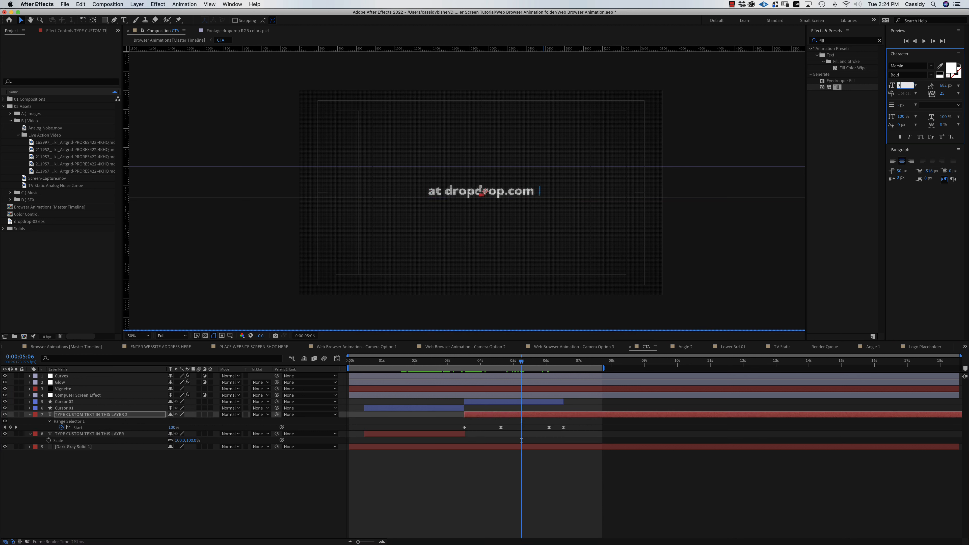
pyautogui.press('Return')
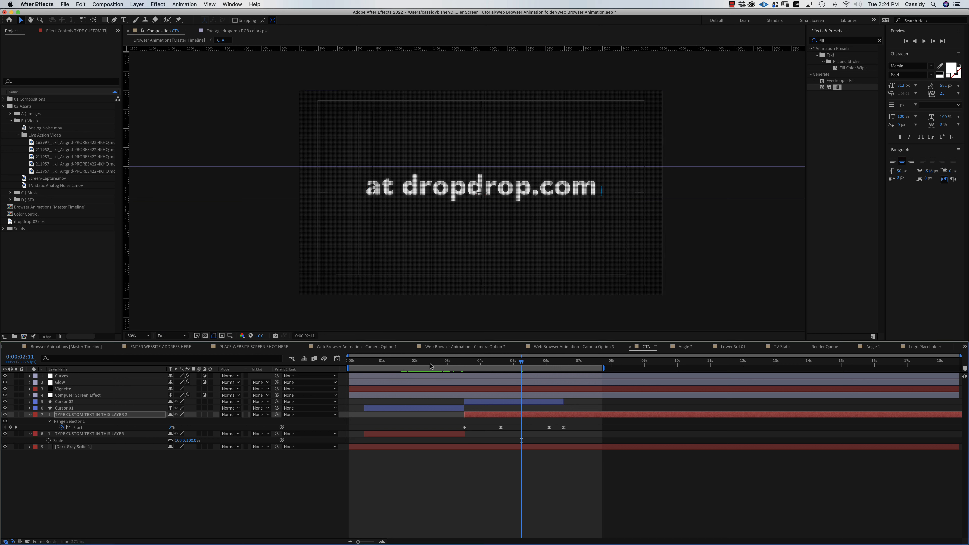
# Preview the CTA animation and step back one frame.
pyautogui.moveTo(429, 365); pyautogui.dragTo(437, 372)
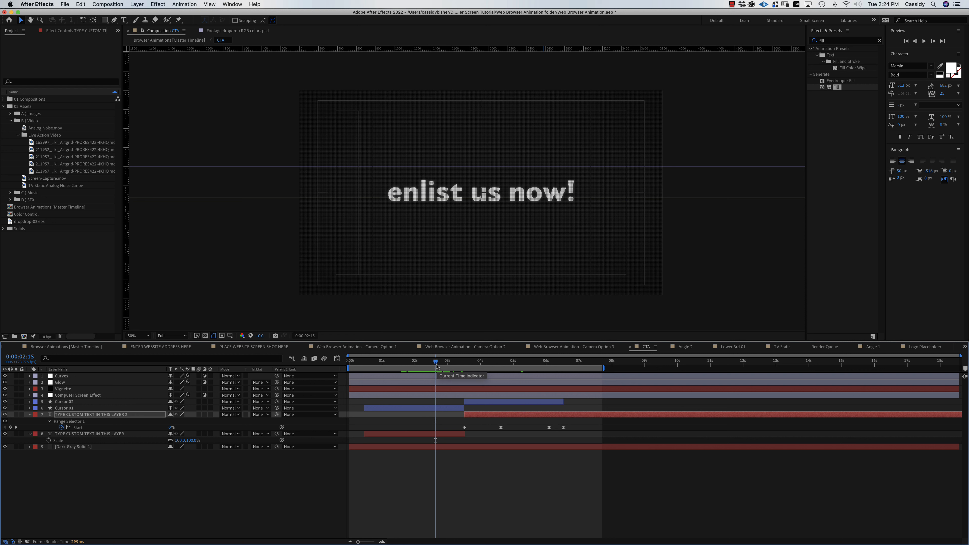
pyautogui.press('space')
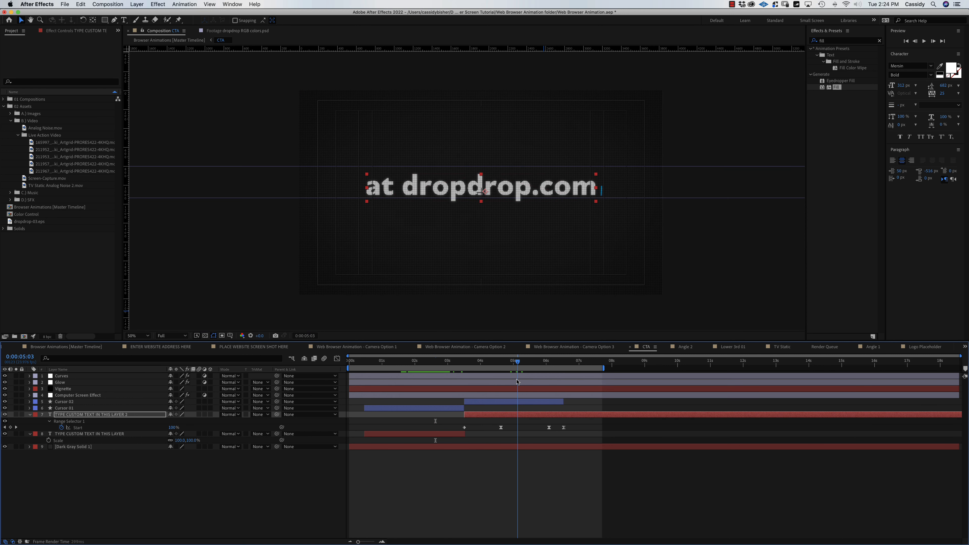
pyautogui.moveTo(518, 382); pyautogui.dragTo(516, 382)
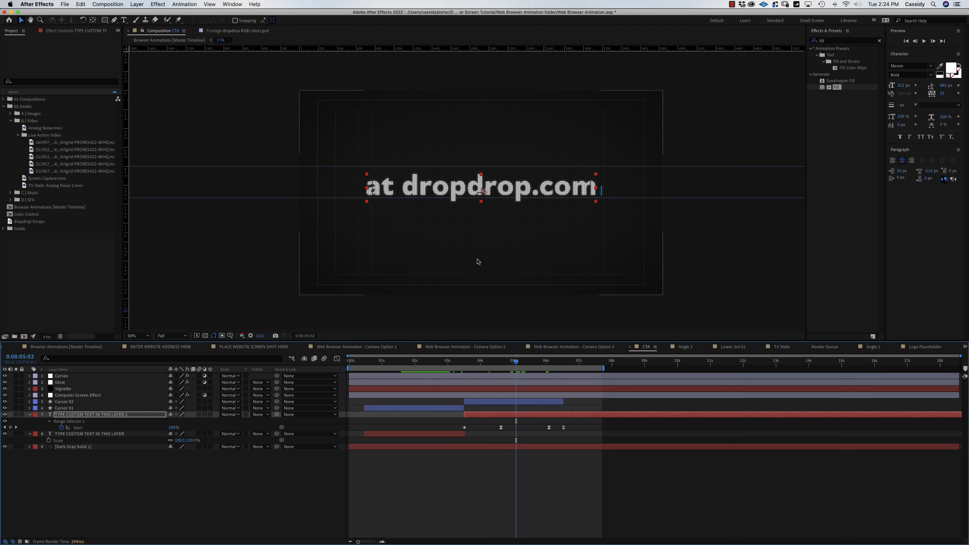
pyautogui.press('.')
# Expand Cursor 01 down to Contents > Shape 1 > Path 1 and select its Path.
pyautogui.press('space')
pyautogui.moveTo(626, 212); pyautogui.dragTo(367, 217)
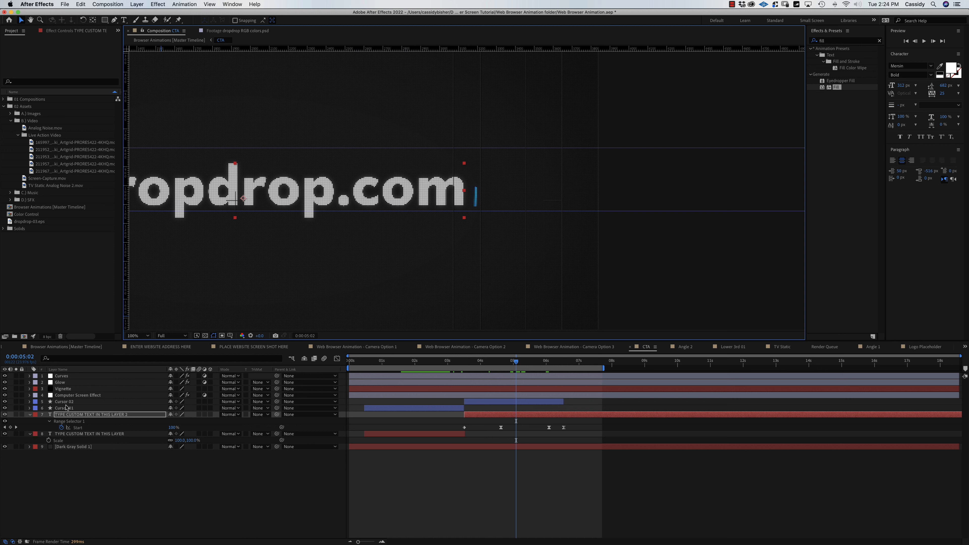
pyautogui.moveTo(418, 368); pyautogui.dragTo(430, 367)
pyautogui.click(119, 435)
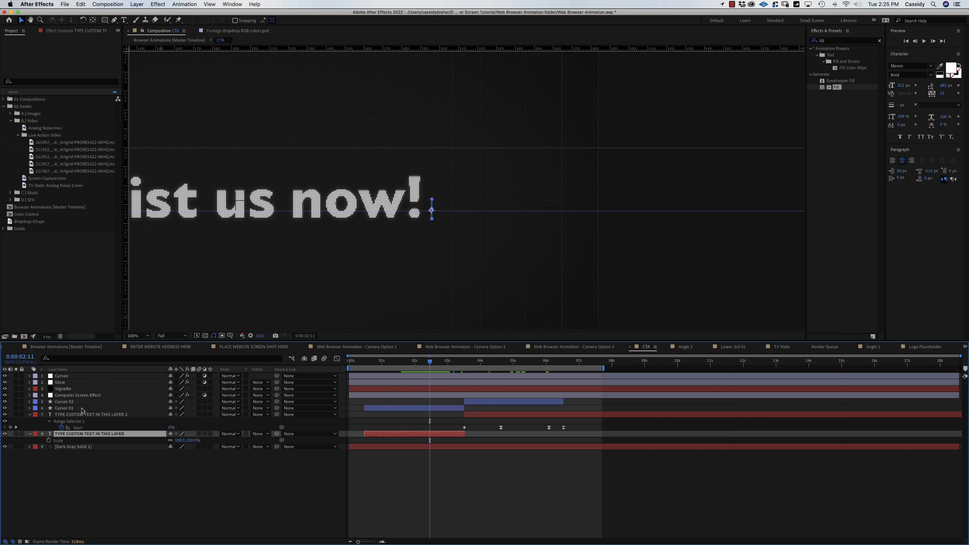
pyautogui.click(66, 408)
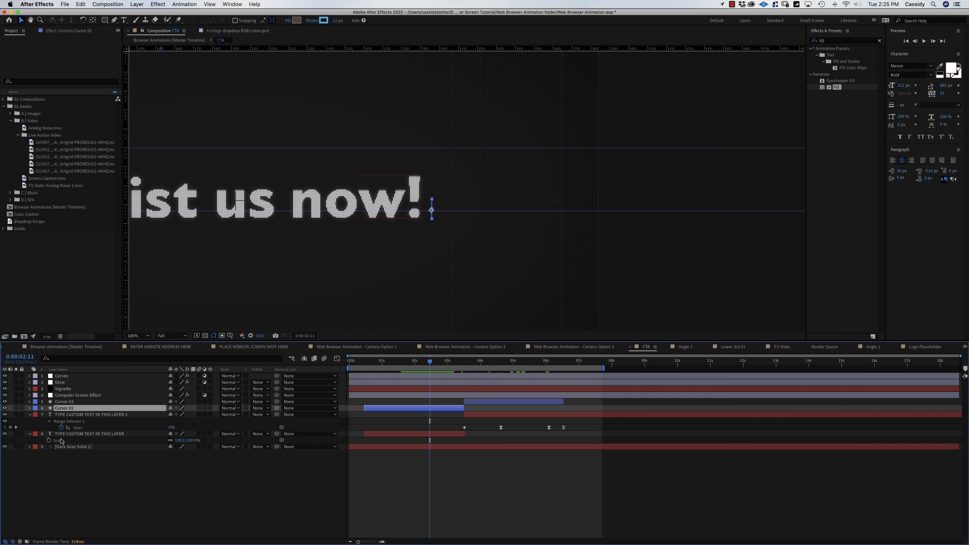
pyautogui.click(29, 408)
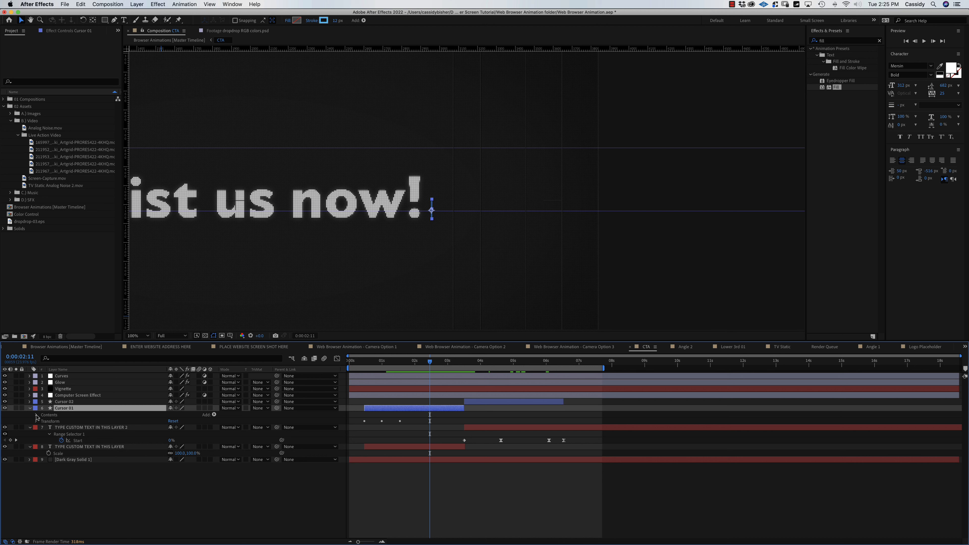
pyautogui.click(37, 416)
pyautogui.click(43, 422)
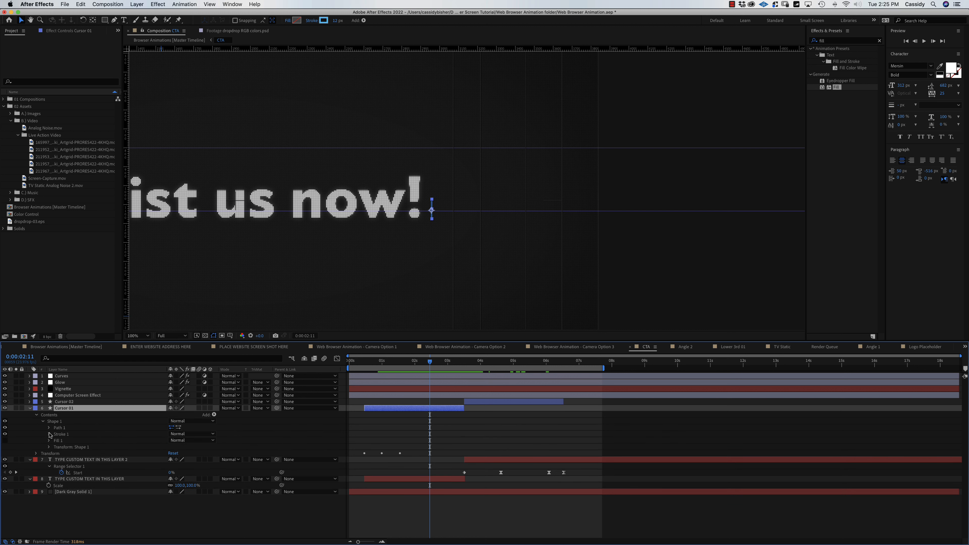
pyautogui.click(49, 428)
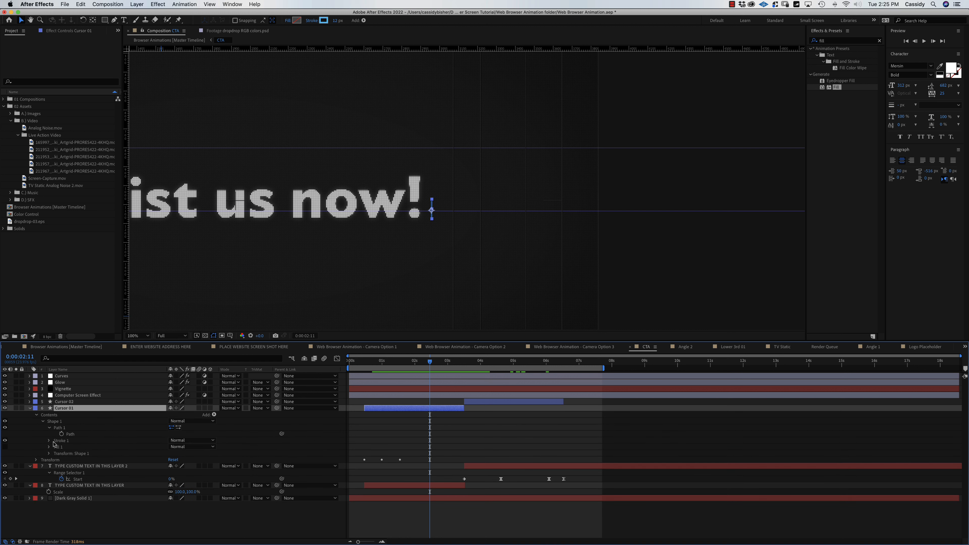
pyautogui.click(68, 435)
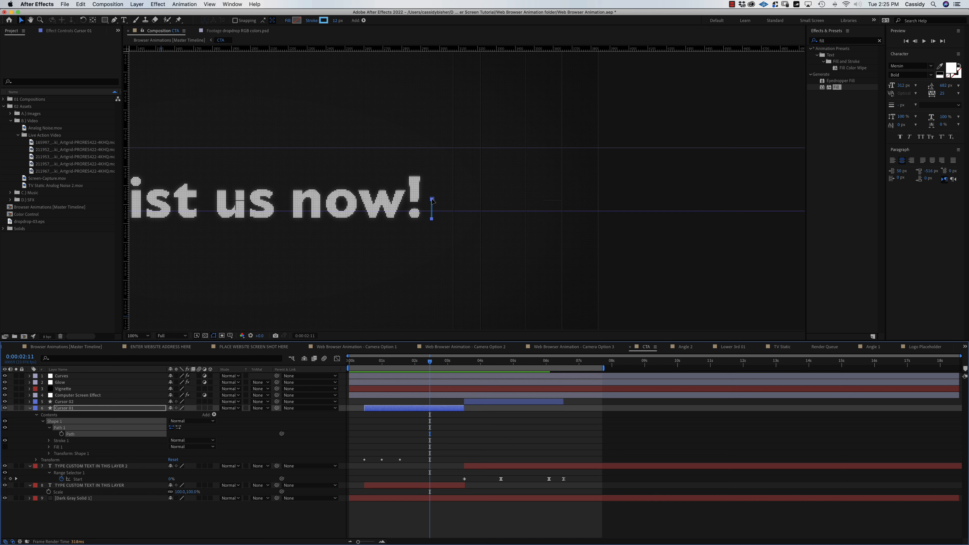
# Drag Cursor 01's top vertex upward and set its stroke width to 20 px.
pyautogui.click(432, 200)
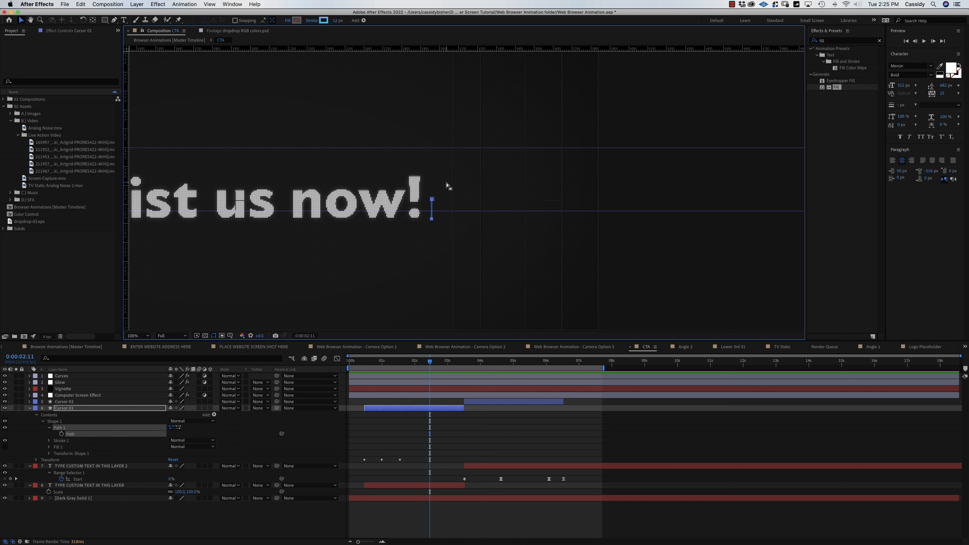
pyautogui.moveTo(446, 183); pyautogui.dragTo(424, 208)
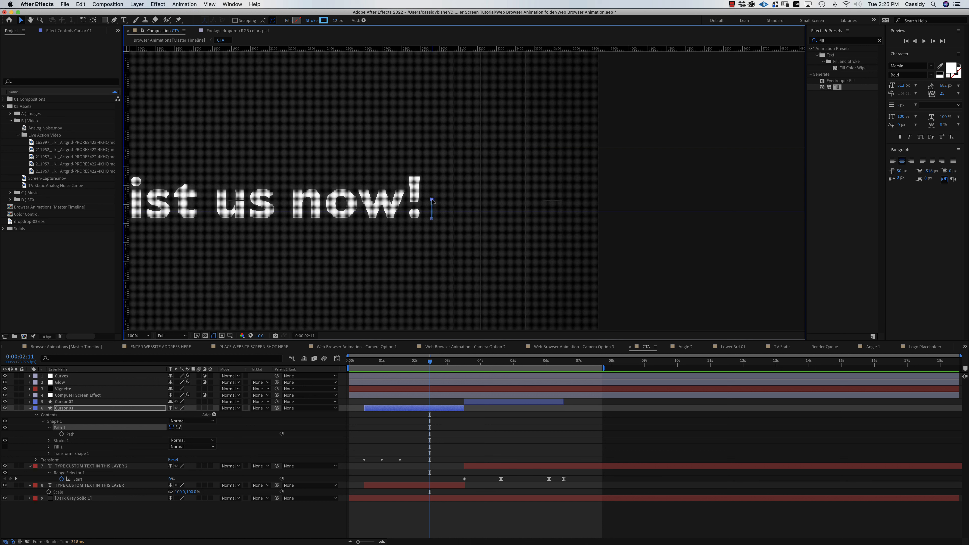
pyautogui.moveTo(432, 201); pyautogui.dragTo(431, 177)
pyautogui.click(336, 21)
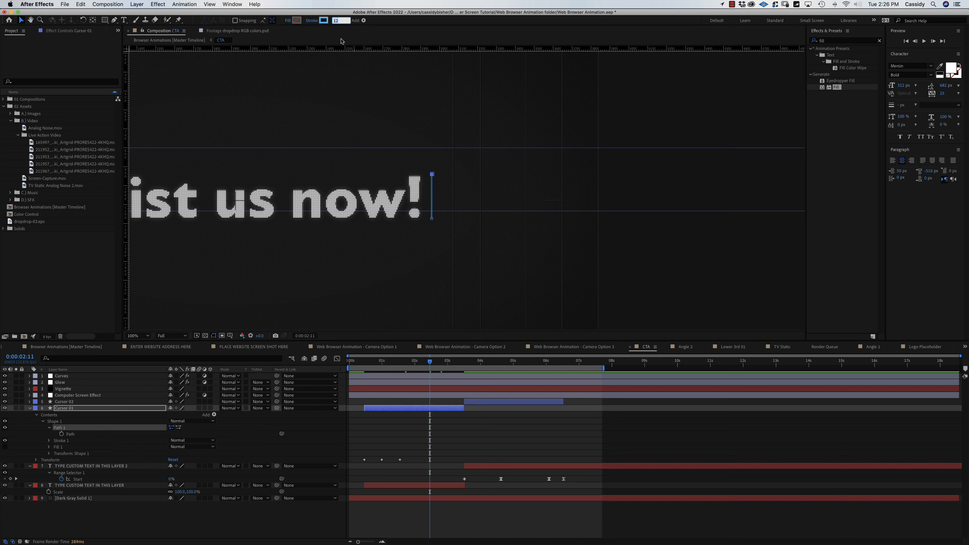
pyautogui.write('20')
pyautogui.press('Return')
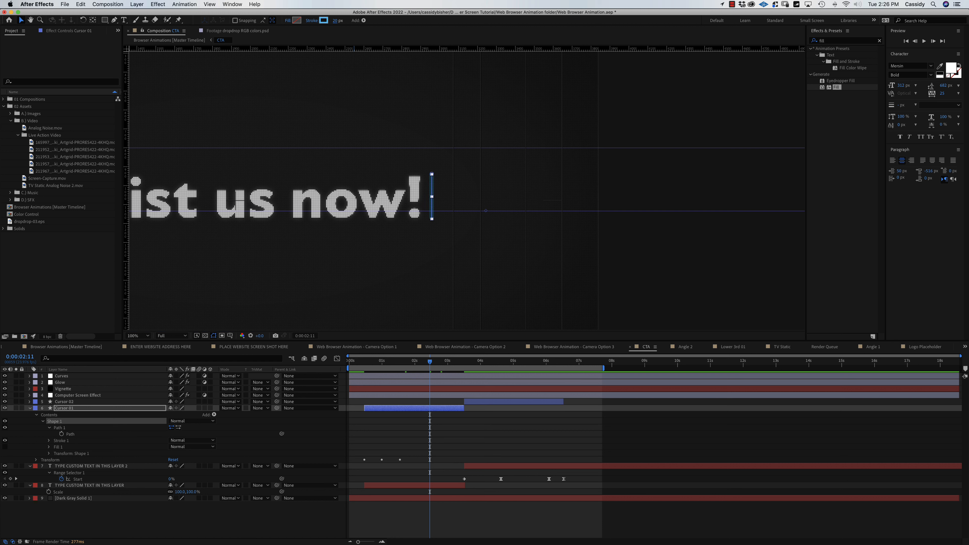
pyautogui.click(213, 515)
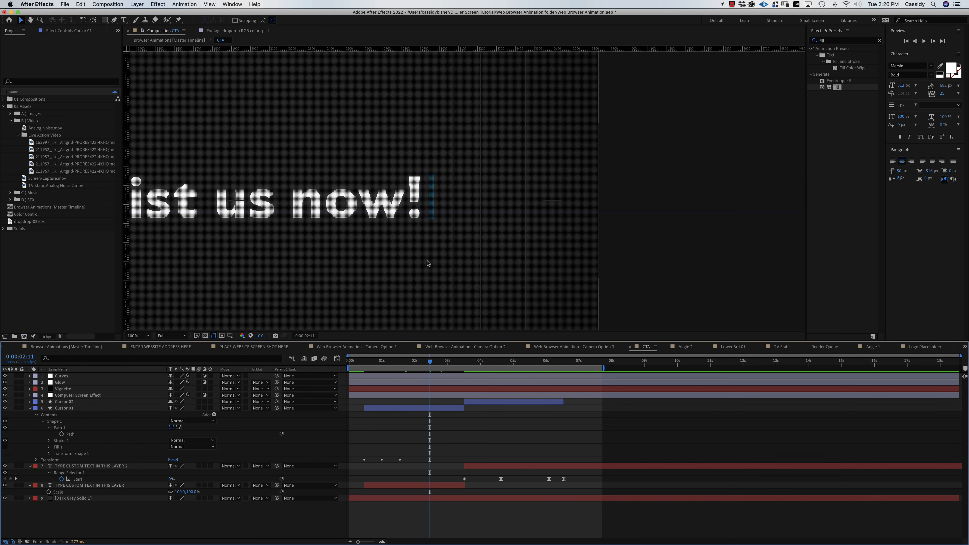
pyautogui.scroll(-1, 417, 273)
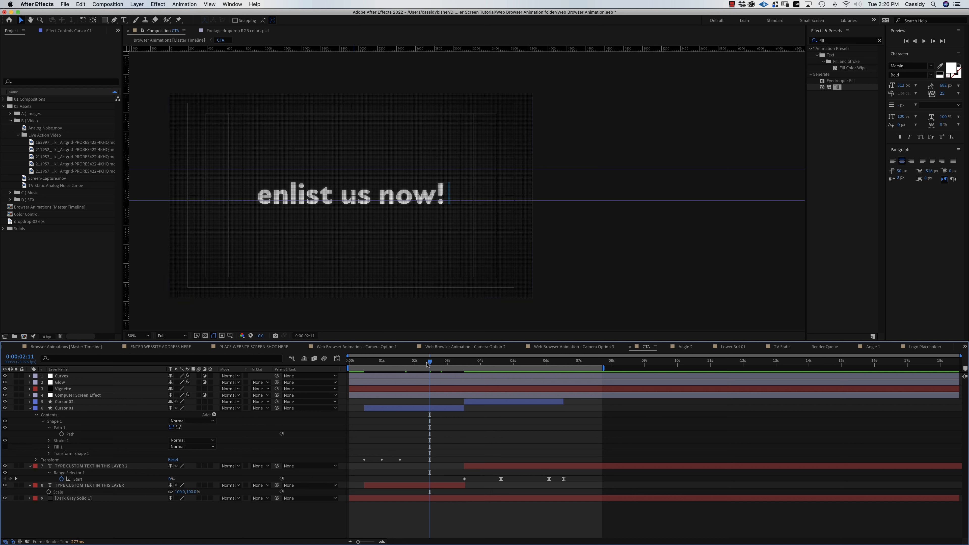
pyautogui.moveTo(430, 362); pyautogui.dragTo(513, 369)
# Select Cursor 02's Path and set its stroke width to 20 px.
pyautogui.click(512, 403)
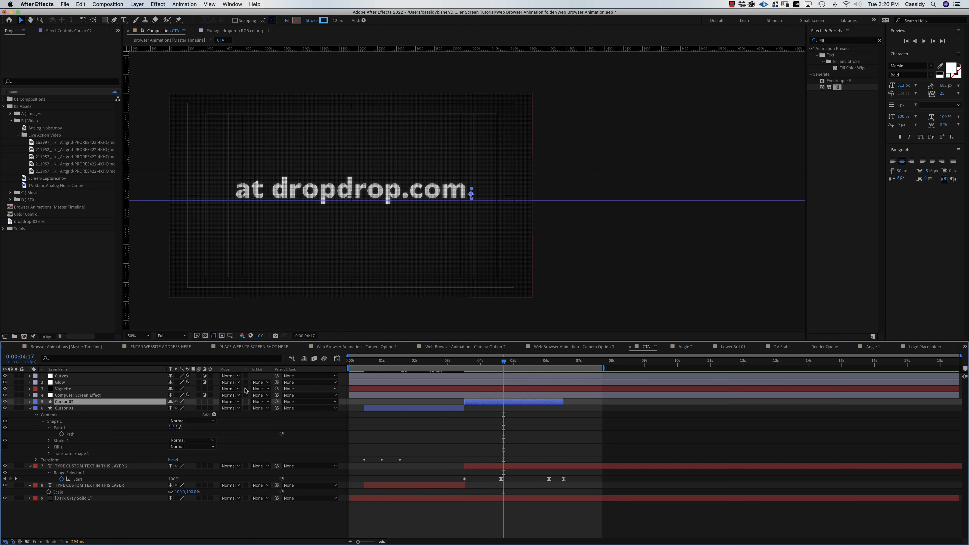
pyautogui.click(29, 401)
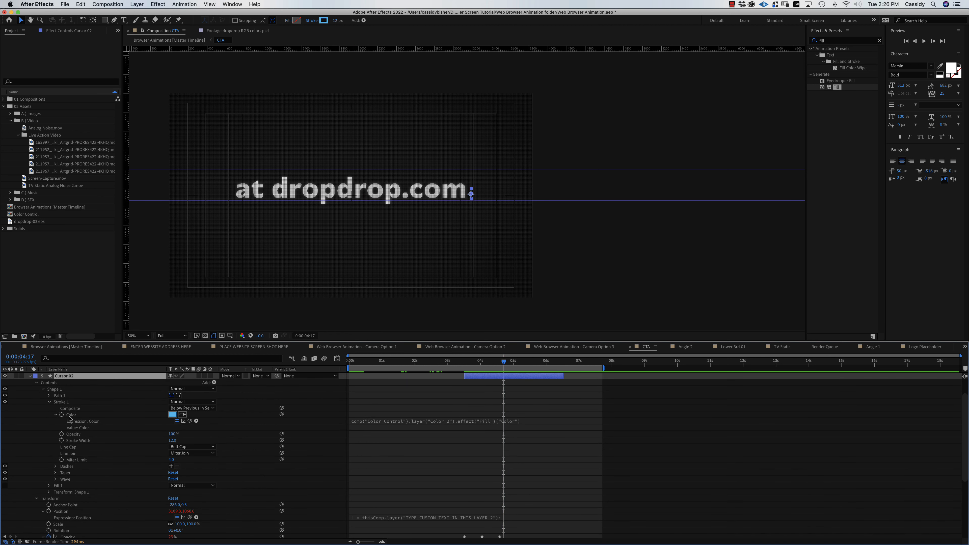
pyautogui.click(49, 403)
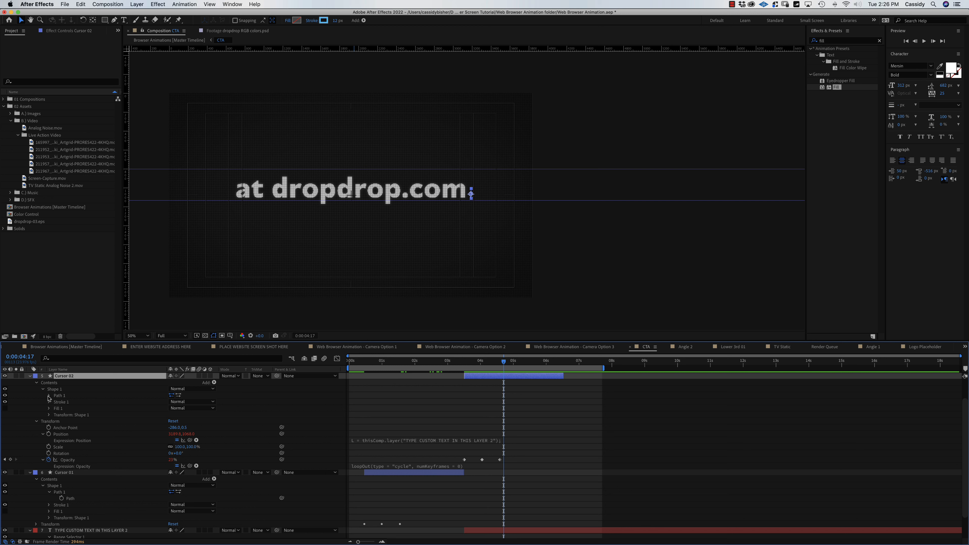
pyautogui.click(50, 396)
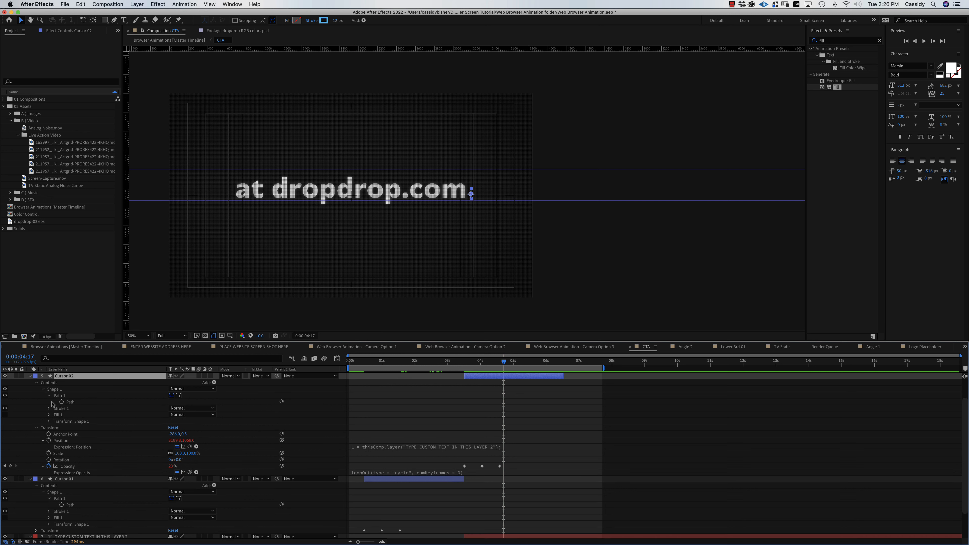
pyautogui.click(70, 402)
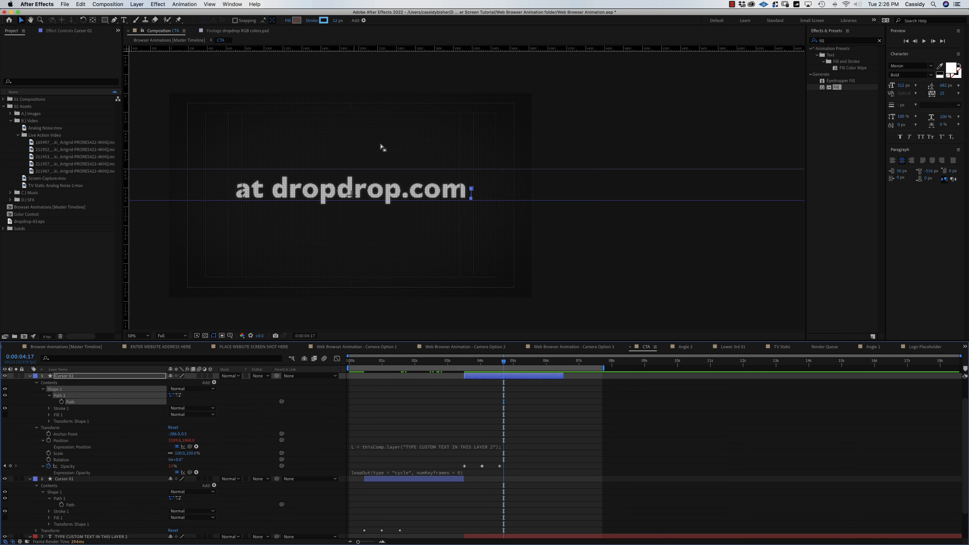
pyautogui.click(337, 20)
pyautogui.write('20')
pyautogui.press('Return')
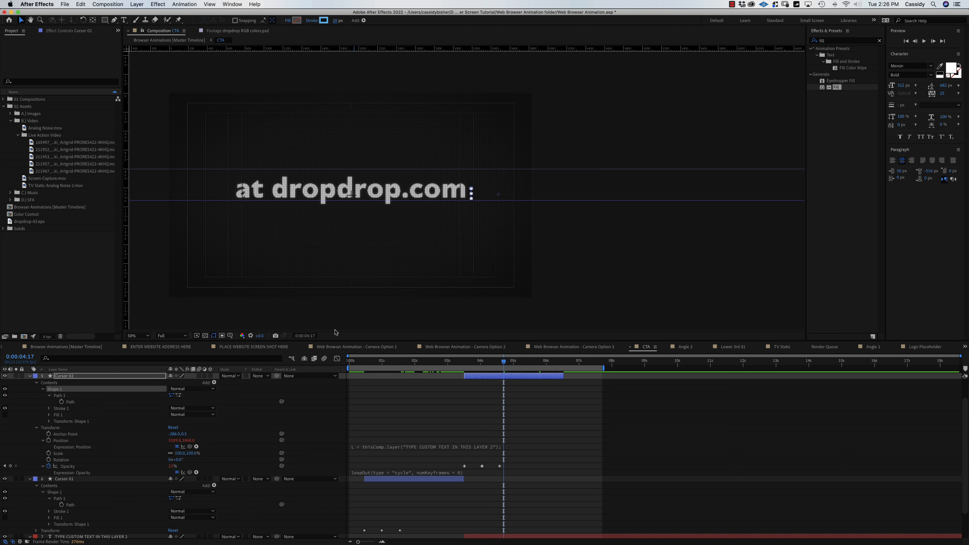
# Drag Cursor 02's top vertex upward, then go back to the Browser Animations master timeline.
pyautogui.click(70, 402)
pyautogui.scroll(3, 491, 200)
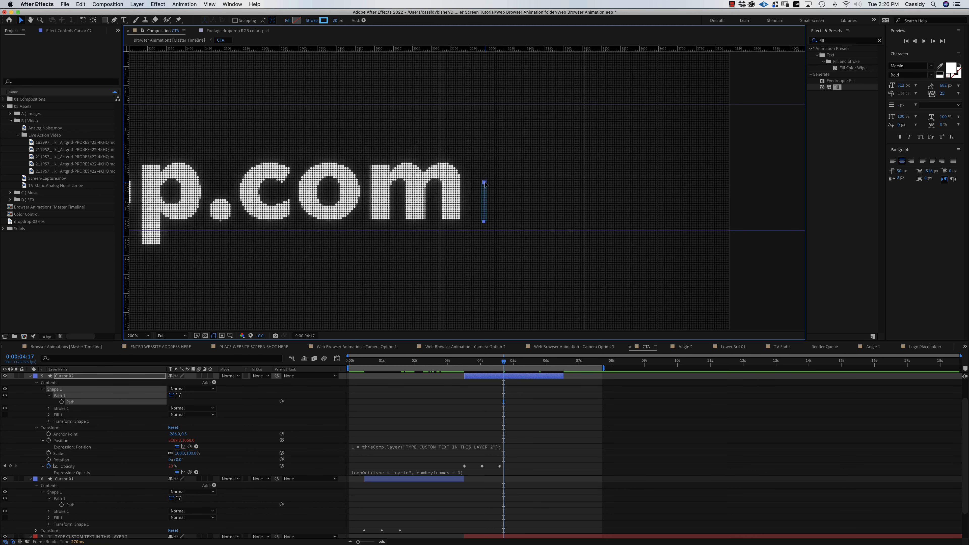
pyautogui.moveTo(544, 153); pyautogui.dragTo(479, 188)
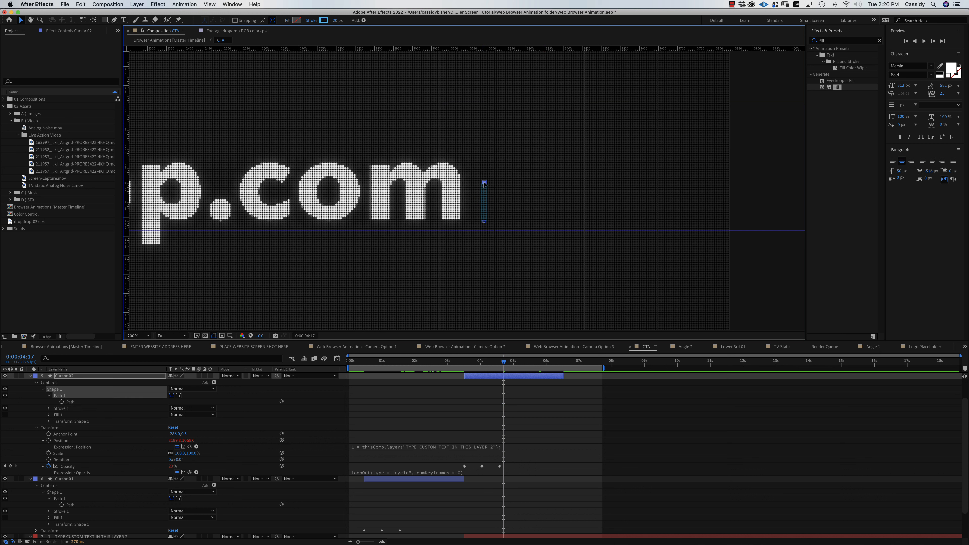
pyautogui.moveTo(484, 183); pyautogui.dragTo(484, 140)
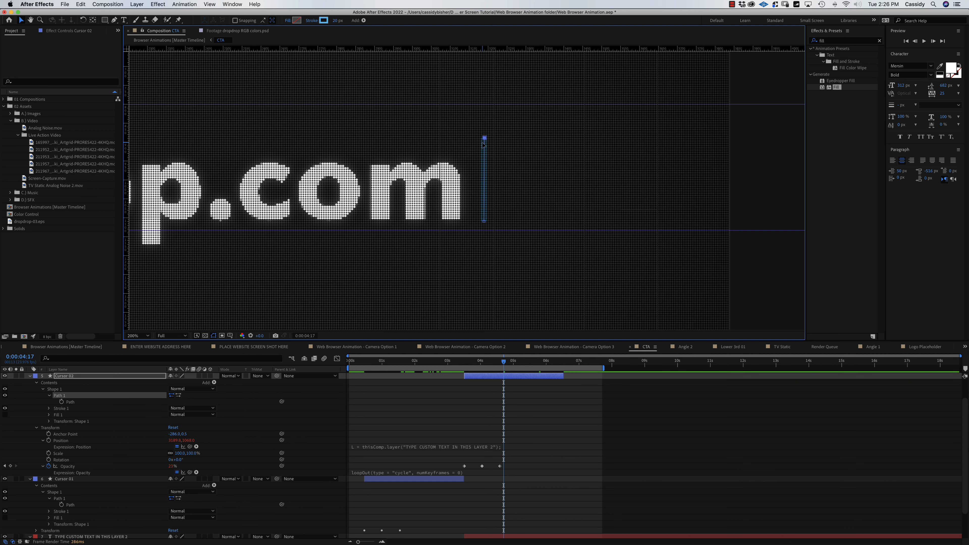
pyautogui.press(',')
pyautogui.press(',')
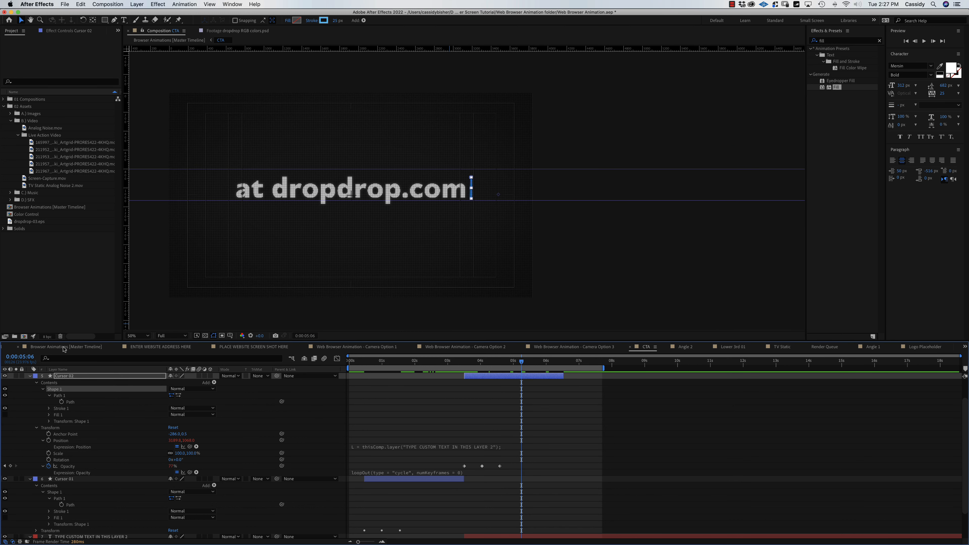
pyautogui.click(65, 347)
# Set the work area end with N and review 'enlist us now!' changing to 'at dropdrop.com'.
pyautogui.press('-')
pyautogui.press('-')
pyautogui.press('-')
pyautogui.press('-')
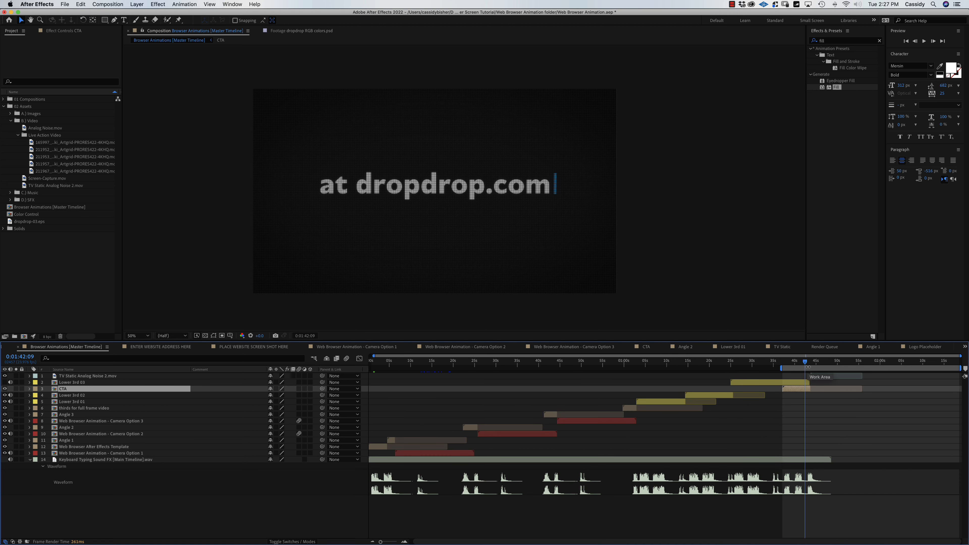
pyautogui.moveTo(806, 362)
pyautogui.mouseDown()
pyautogui.moveTo(782, 366)
pyautogui.moveTo(833, 367)
pyautogui.mouseUp()
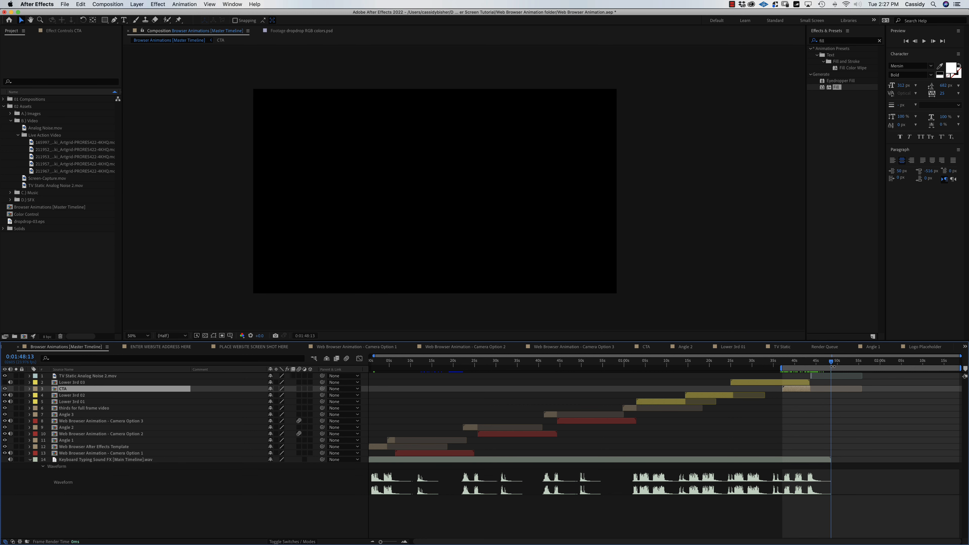
pyautogui.press('n')
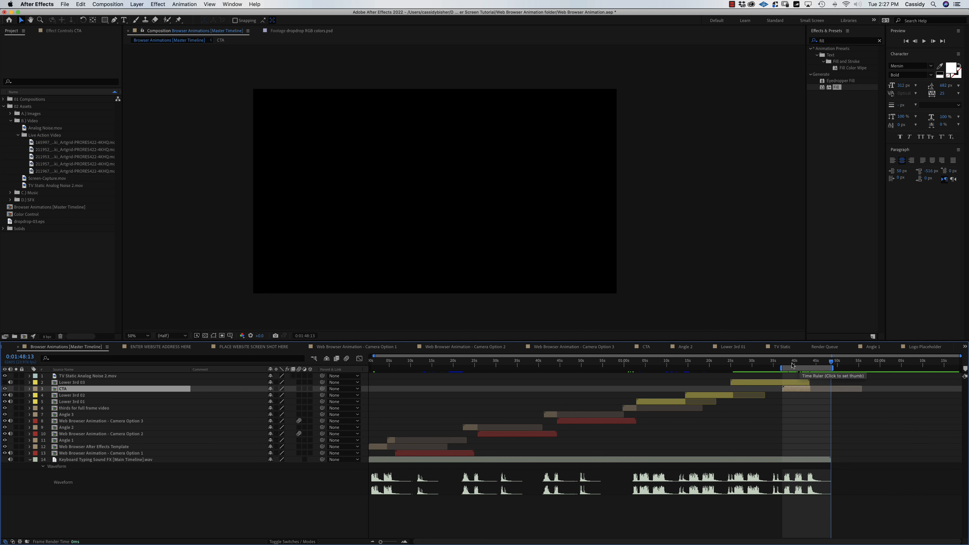
pyautogui.click(793, 362)
pyautogui.moveTo(794, 361)
pyautogui.mouseDown()
pyautogui.moveTo(813, 363)
pyautogui.moveTo(797, 366)
pyautogui.mouseUp()
# Zoom the timeline in and move the playhead back to the CTA clip's start, about 0:01:37:03.
pyautogui.press('=')
pyautogui.press('=')
pyautogui.press('=')
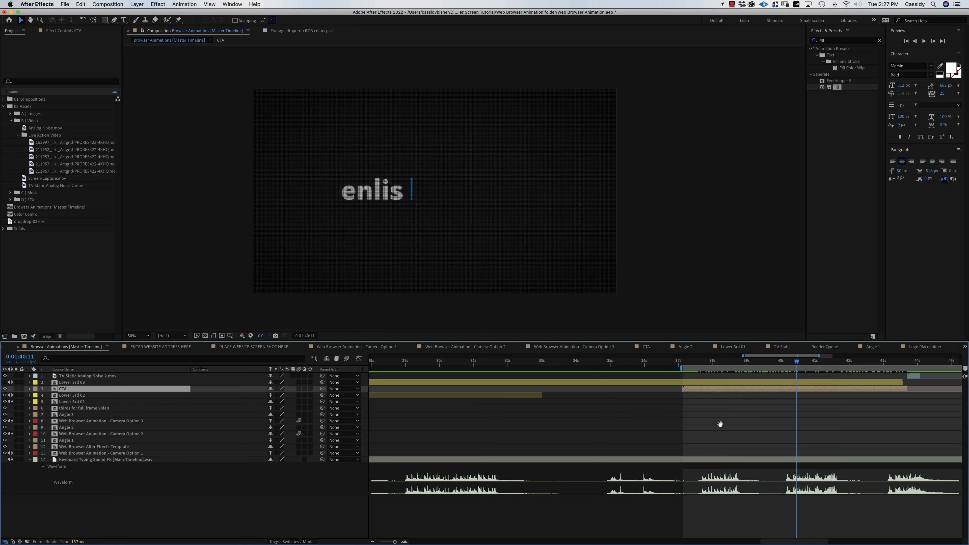
pyautogui.moveTo(720, 425); pyautogui.dragTo(508, 420)
pyautogui.press('v')
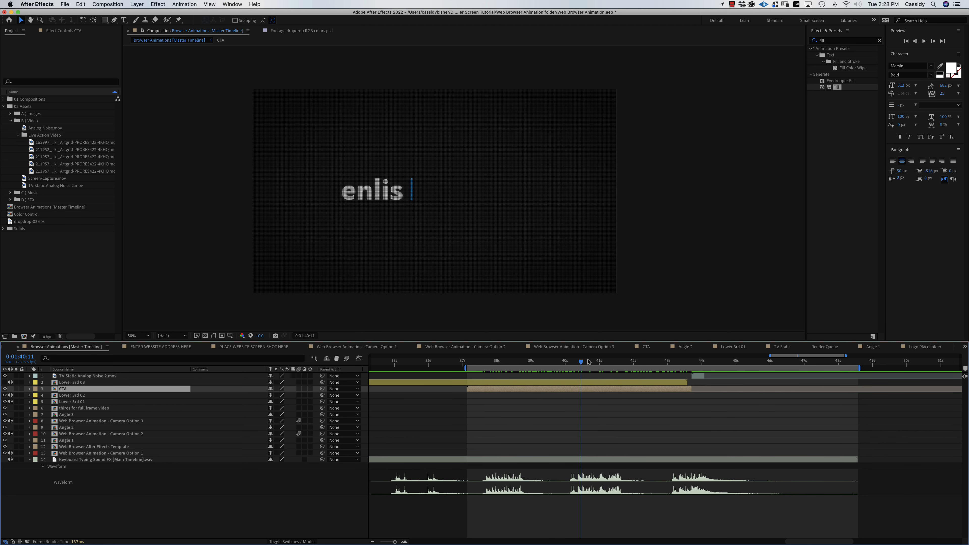
pyautogui.moveTo(363, 542)
pyautogui.moveTo(575, 363); pyautogui.dragTo(480, 369)
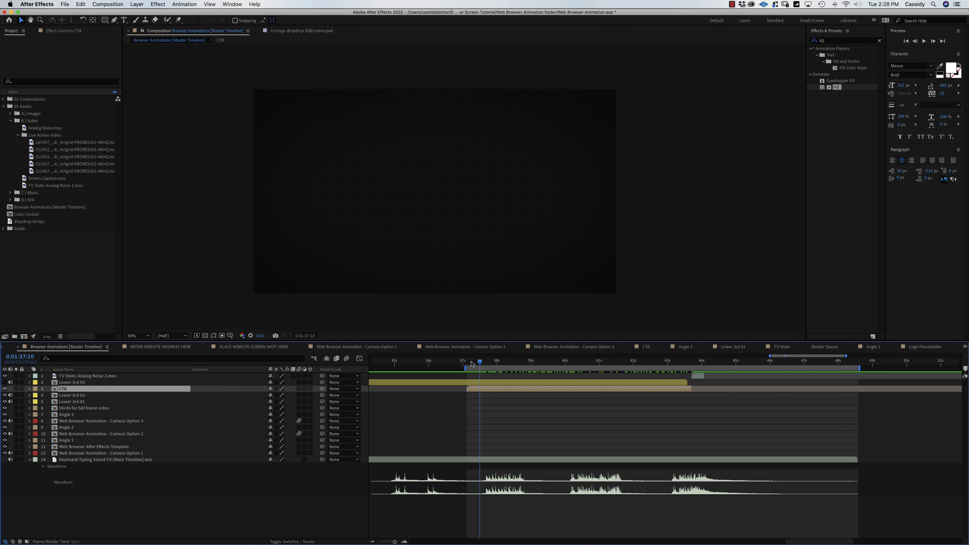
pyautogui.moveTo(471, 362); pyautogui.dragTo(466, 365)
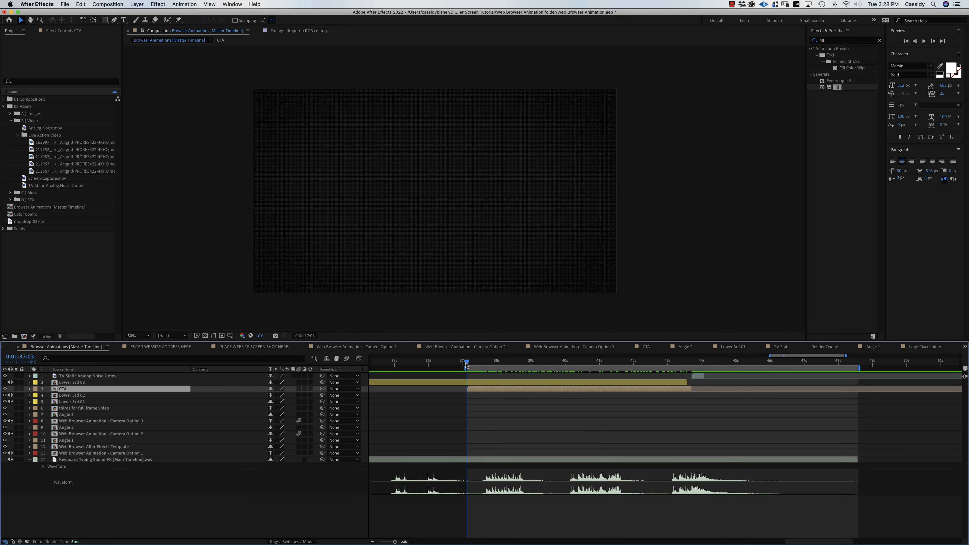
# Open the CTA precomp, collapse its layers, and select only Dark Gray Solid 1.
pyautogui.doubleClick(481, 392)
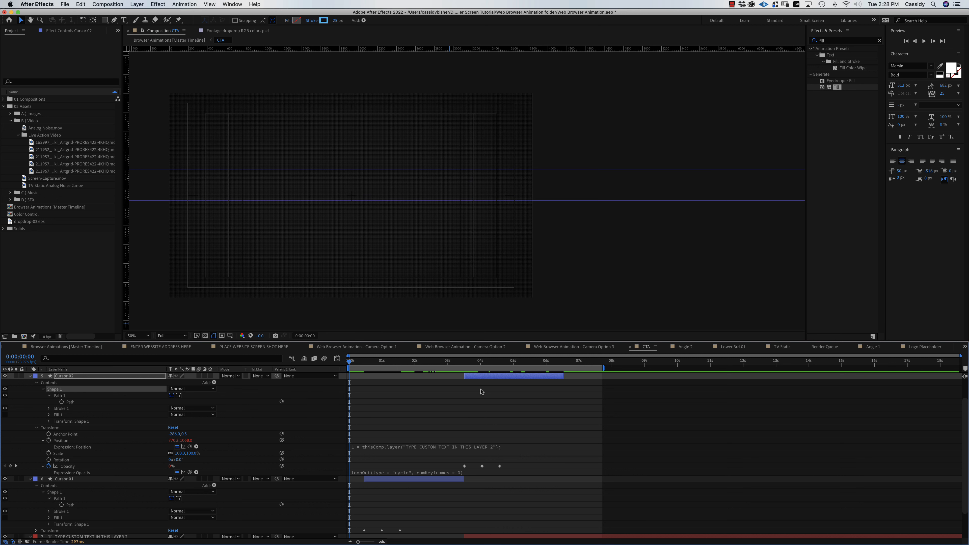
pyautogui.press('super+a')
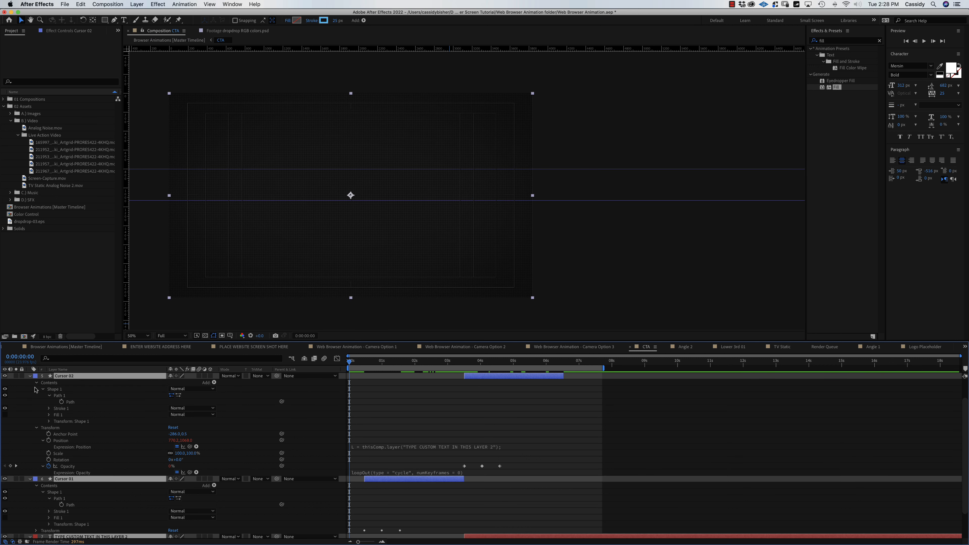
pyautogui.click(30, 376)
pyautogui.click(63, 458)
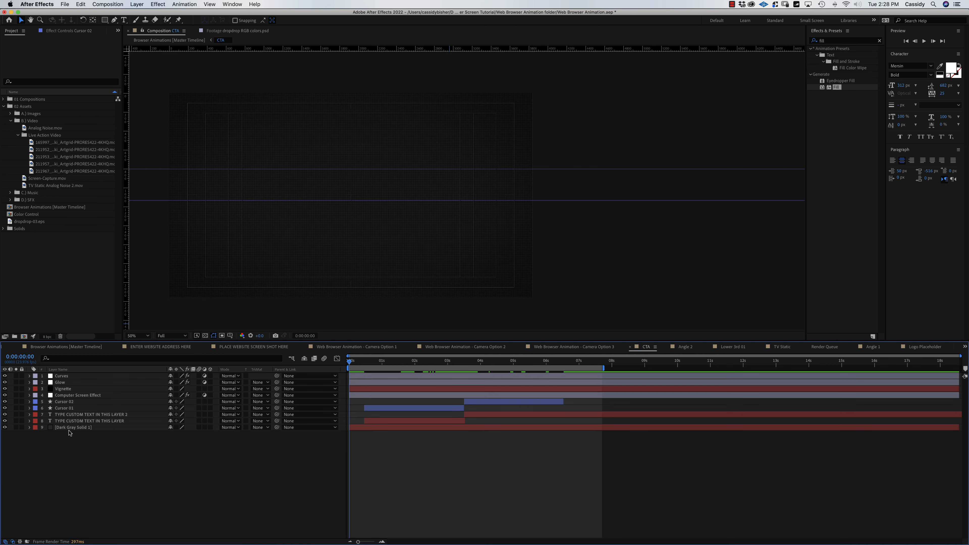
pyautogui.click(72, 428)
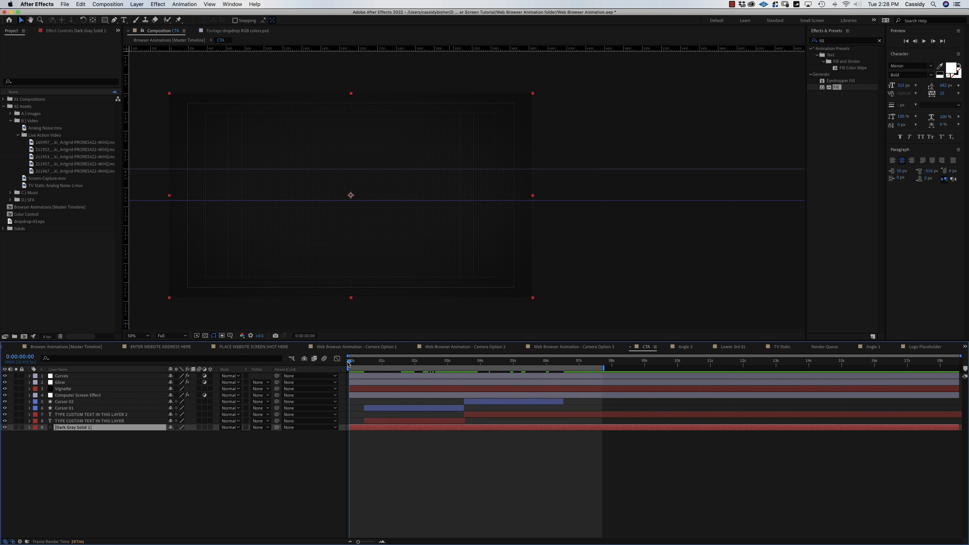
# Keyframe the solid's Position so it starts at X -2068, off the left edge, at 0s.
pyautogui.press('p')
pyautogui.click(48, 435)
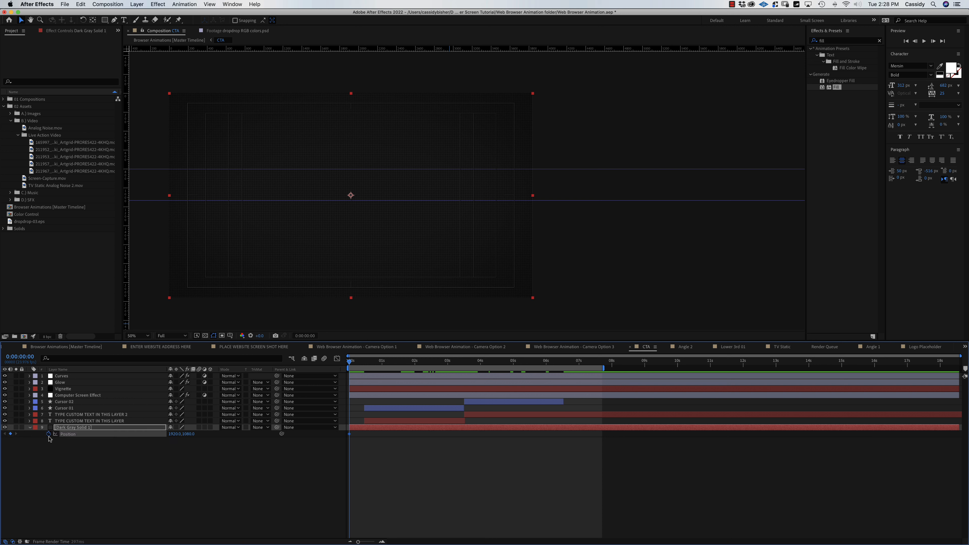
pyautogui.moveTo(350, 362); pyautogui.dragTo(372, 365)
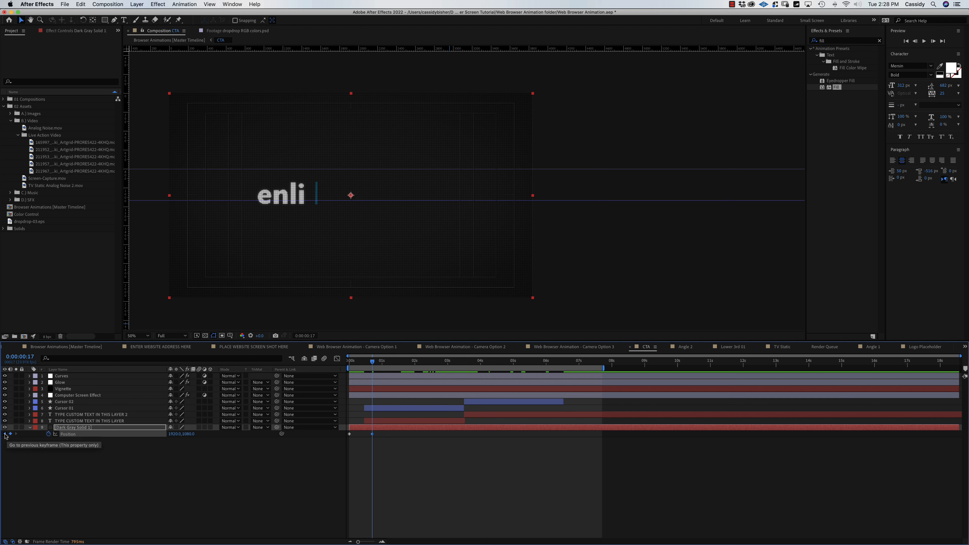
pyautogui.click(5, 434)
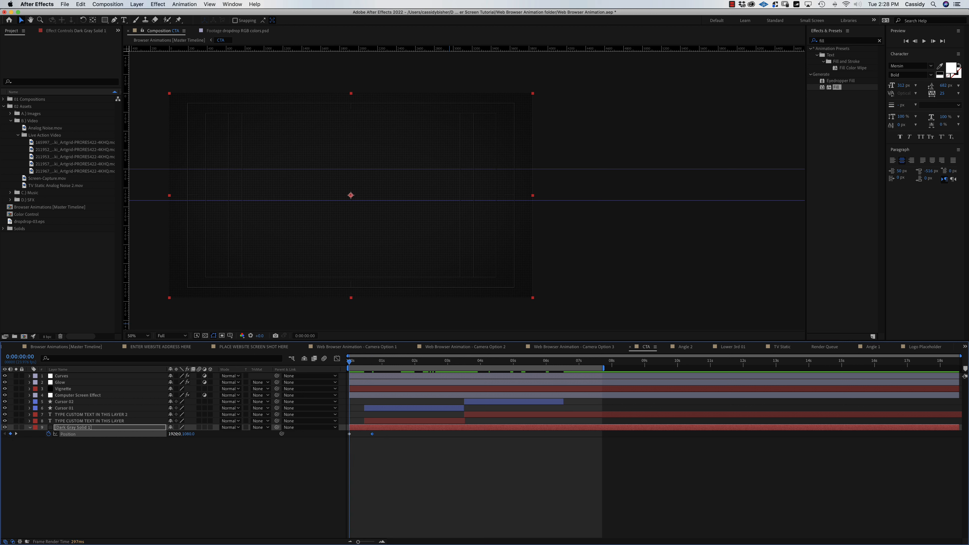
pyautogui.moveTo(177, 435); pyautogui.dragTo(1, 433)
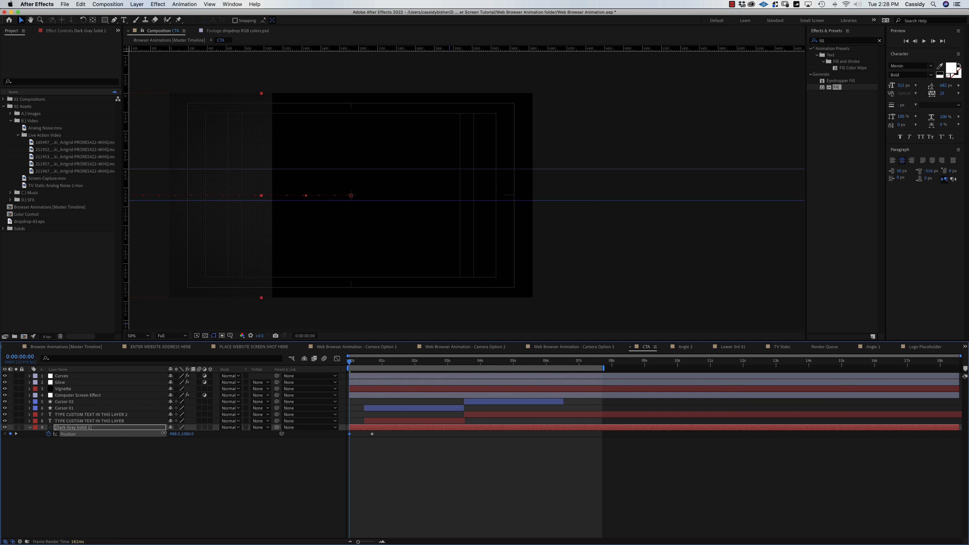
pyautogui.moveTo(164, 433); pyautogui.dragTo(123, 433)
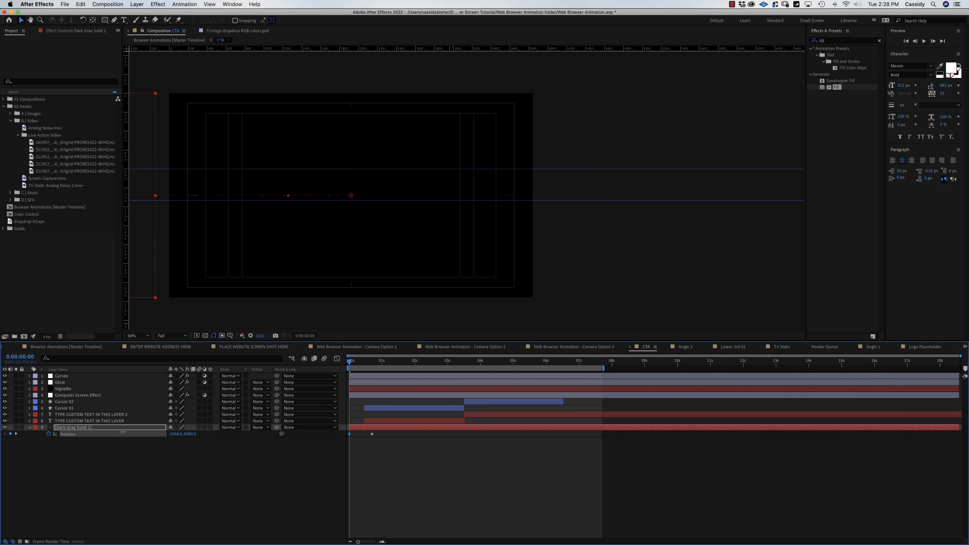
pyautogui.click(206, 336)
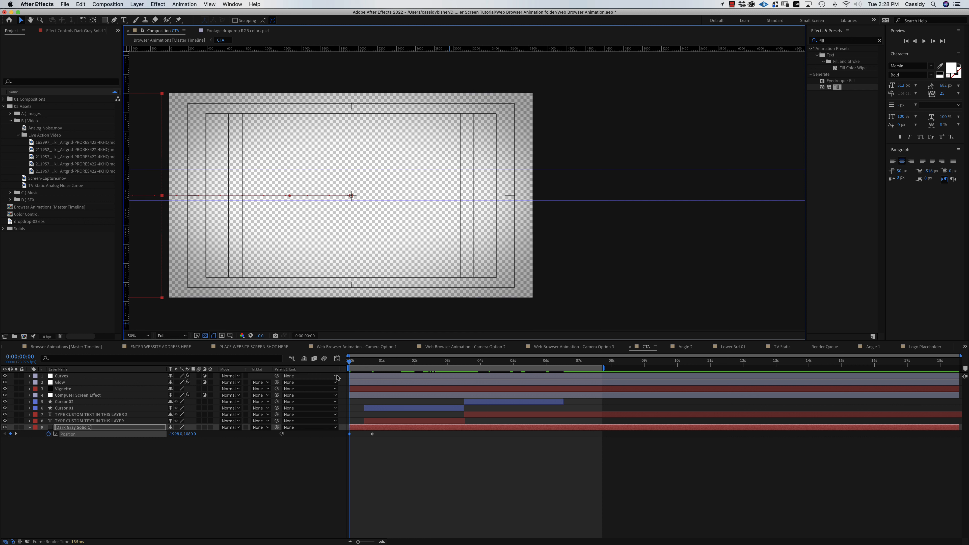
# Easy Ease both Position keyframes, reshape the first keyframe's speed curve, and preview the slide-in.
pyautogui.moveTo(385, 432); pyautogui.dragTo(346, 438)
pyautogui.rightClick(373, 437)
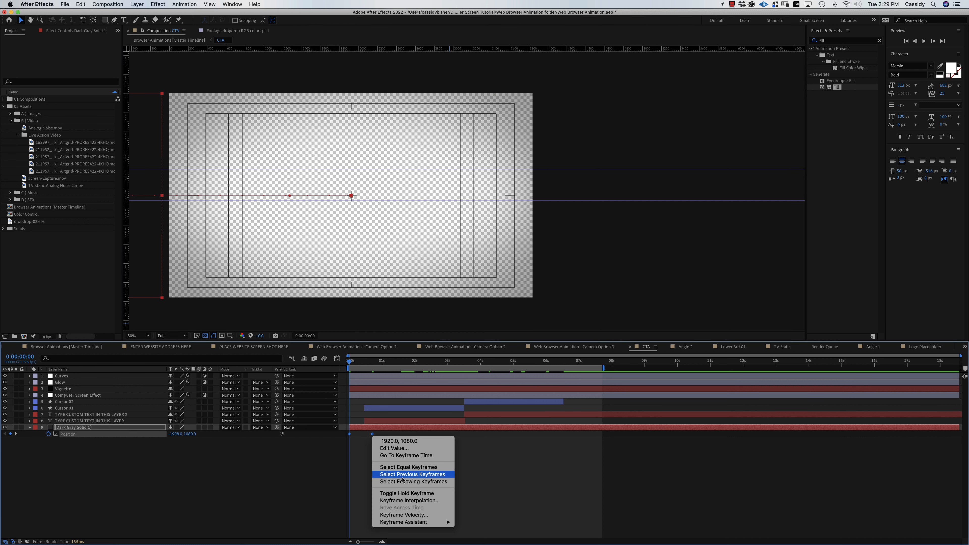
pyautogui.moveTo(420, 522)
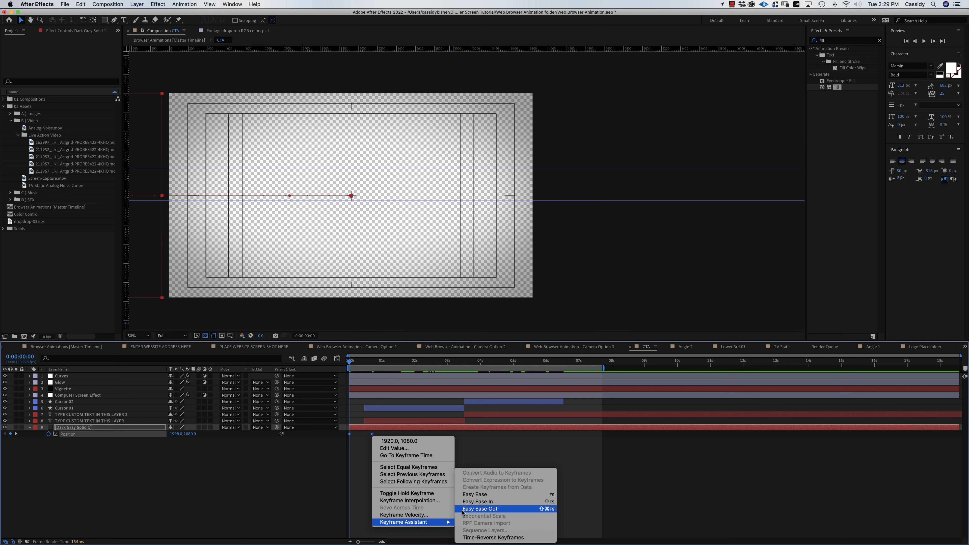
pyautogui.click(486, 496)
pyautogui.click(337, 358)
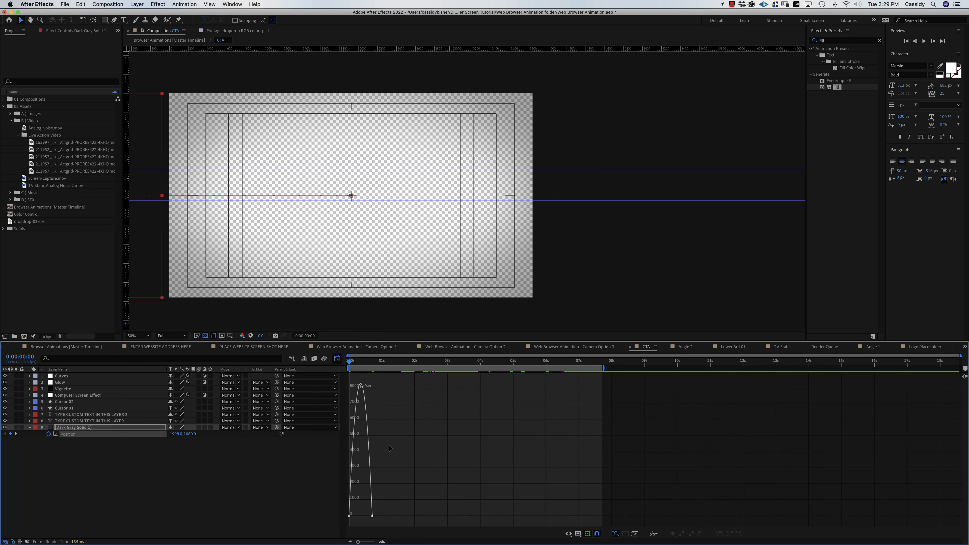
pyautogui.moveTo(350, 515); pyautogui.dragTo(350, 517)
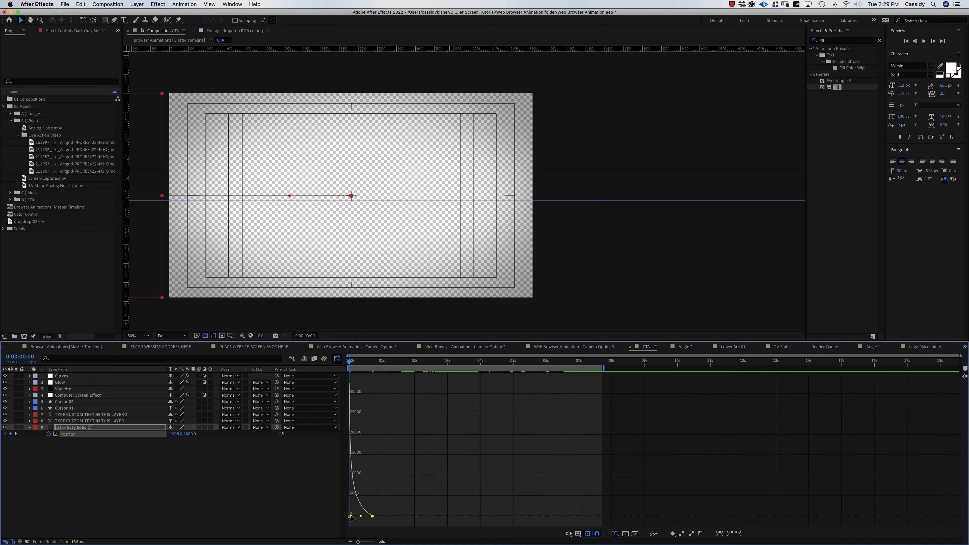
pyautogui.click(350, 516)
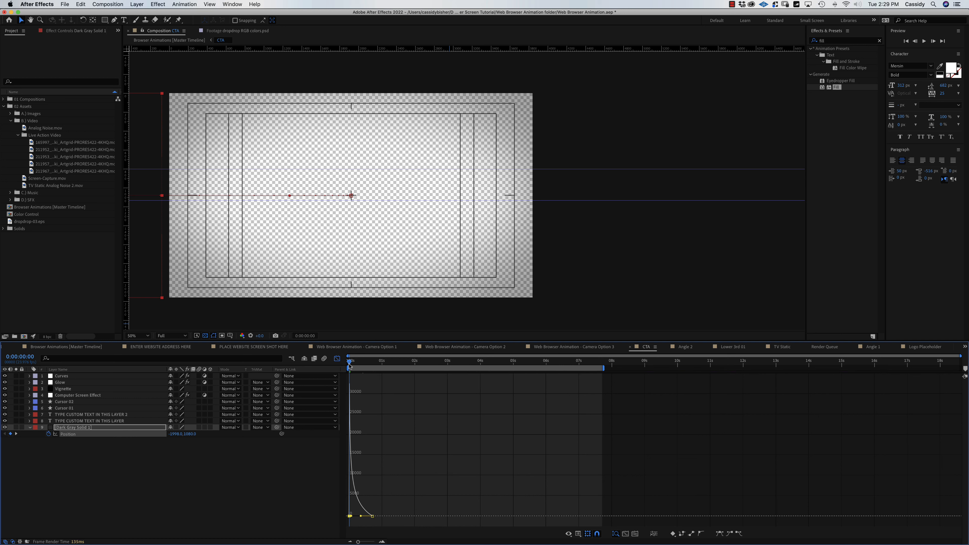
pyautogui.press('space')
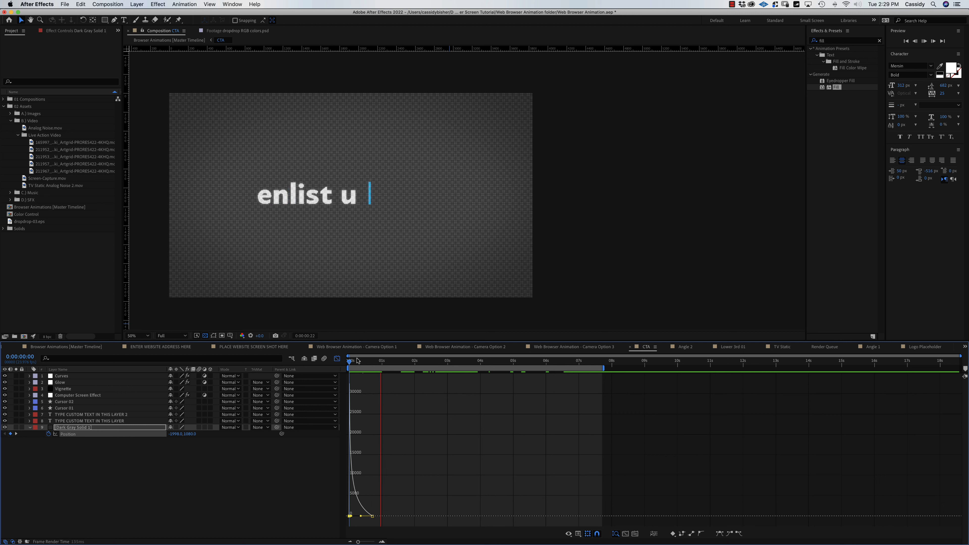
pyautogui.press('space')
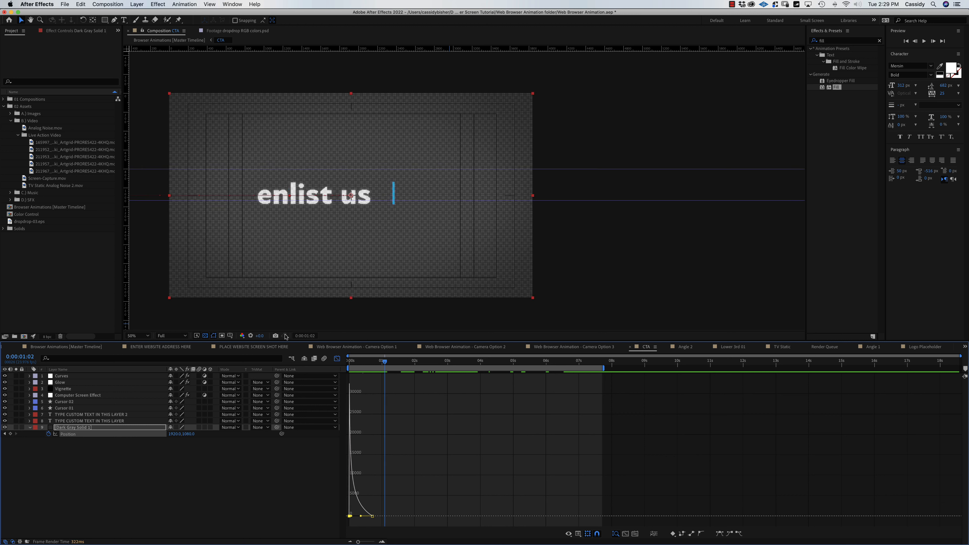
# Check the solid's Opacity and the Vignette layer, then return to frame 0 with transparency showing.
pyautogui.click(205, 336)
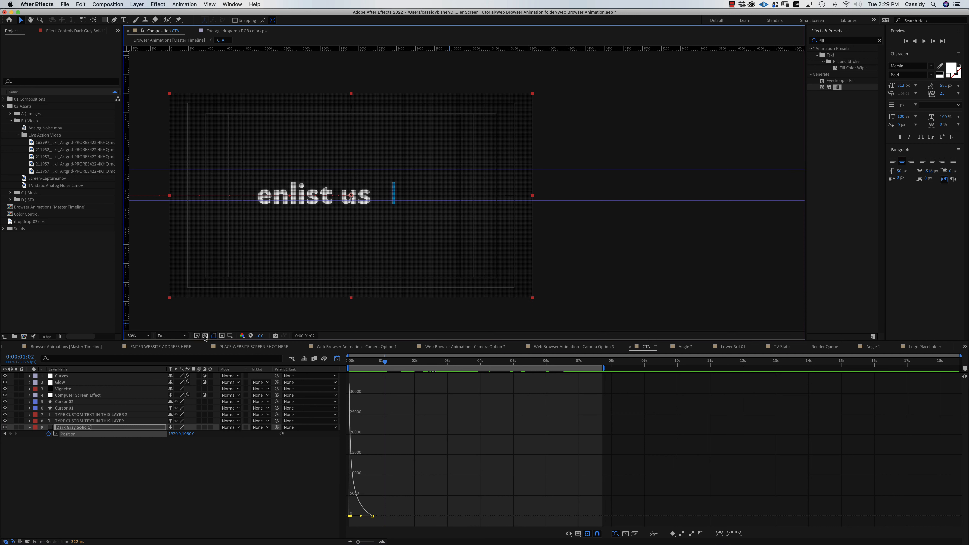
pyautogui.click(80, 429)
pyautogui.press('t')
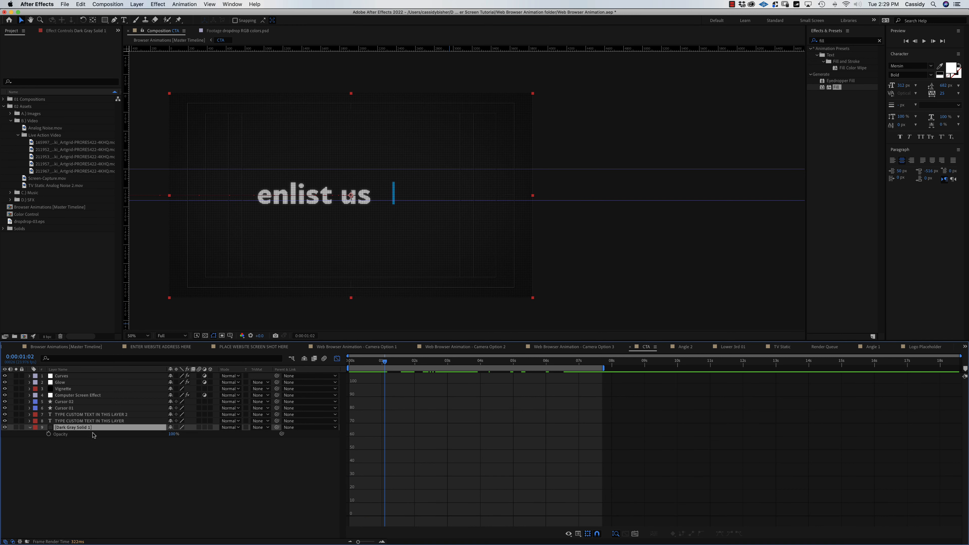
pyautogui.click(29, 429)
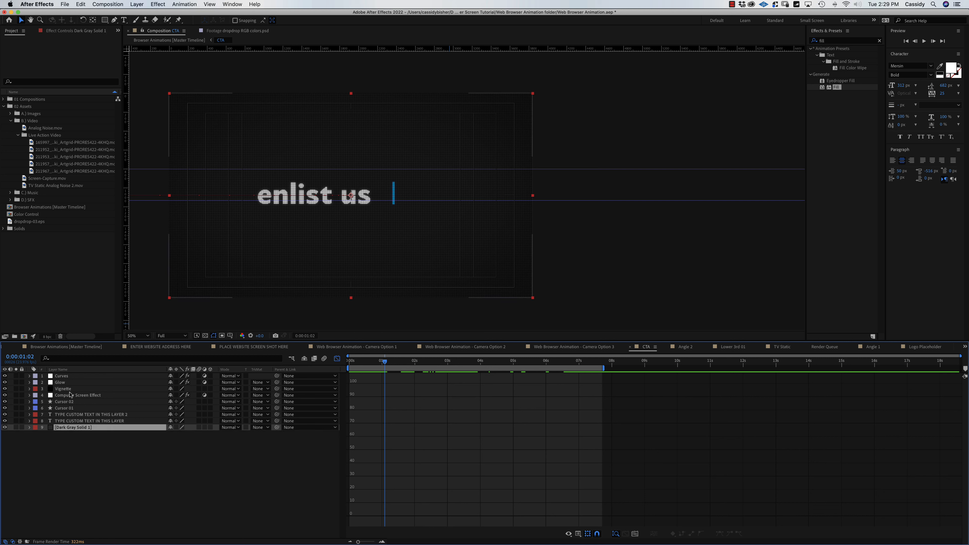
pyautogui.click(76, 389)
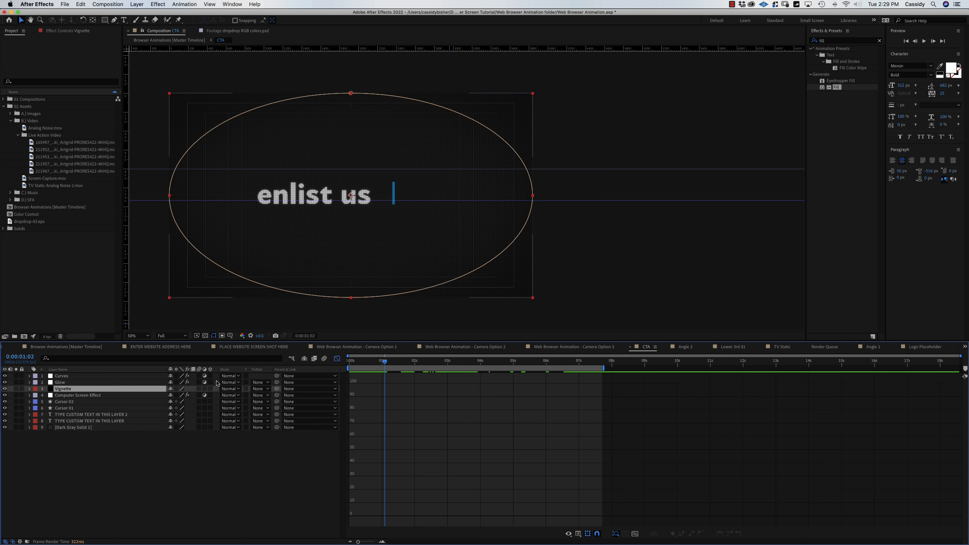
pyautogui.click(337, 359)
pyautogui.moveTo(384, 363); pyautogui.dragTo(319, 363)
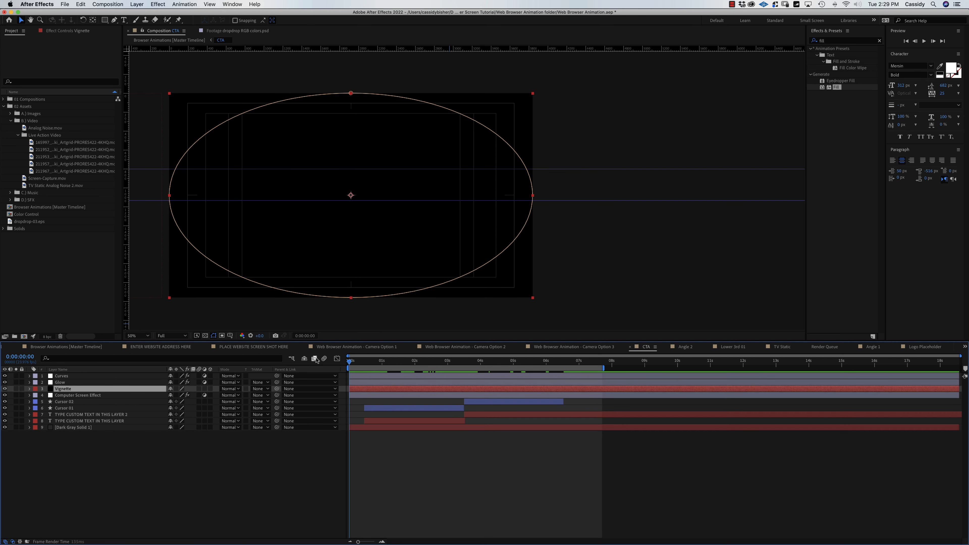
pyautogui.click(206, 336)
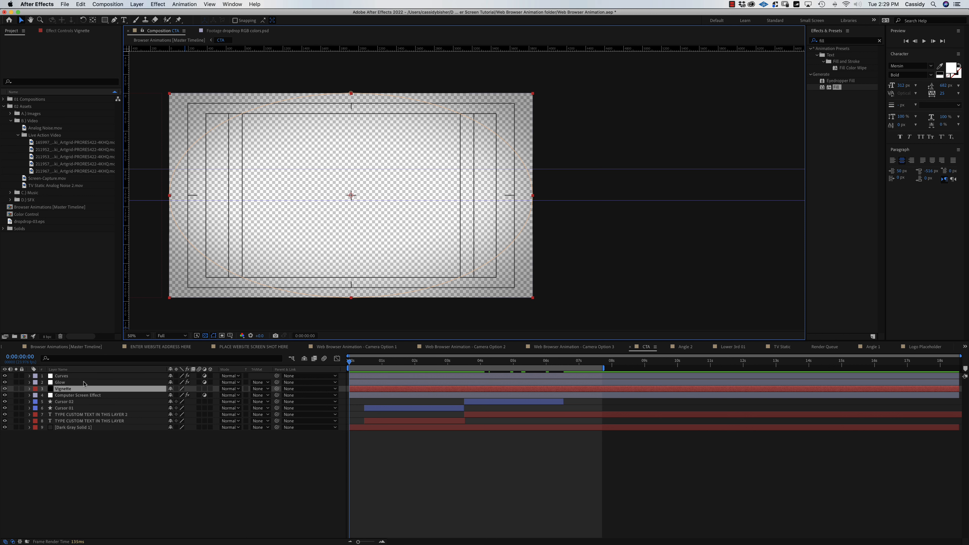
# Set a 24% Opacity keyframe on the Vignette layer at 0:00:00:22.
pyautogui.press('t')
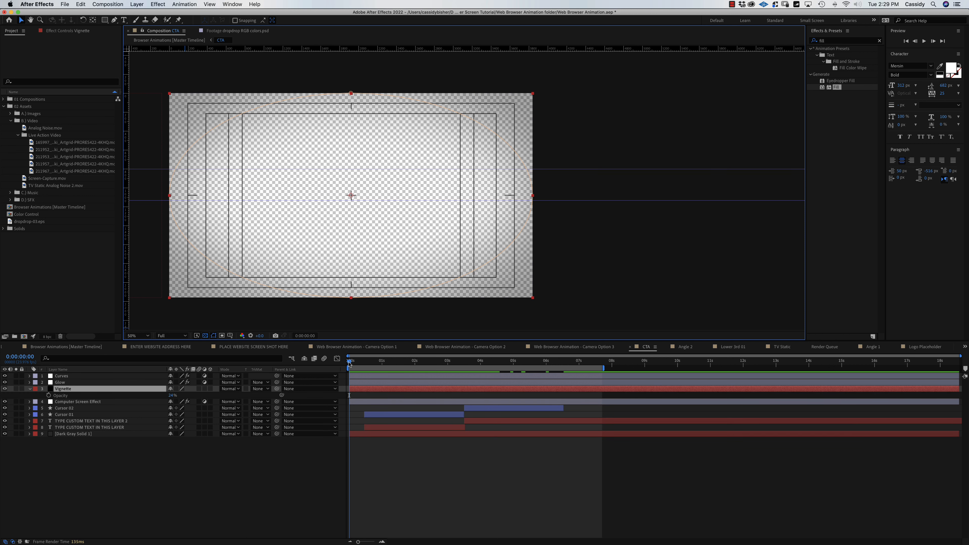
pyautogui.moveTo(349, 362); pyautogui.dragTo(380, 367)
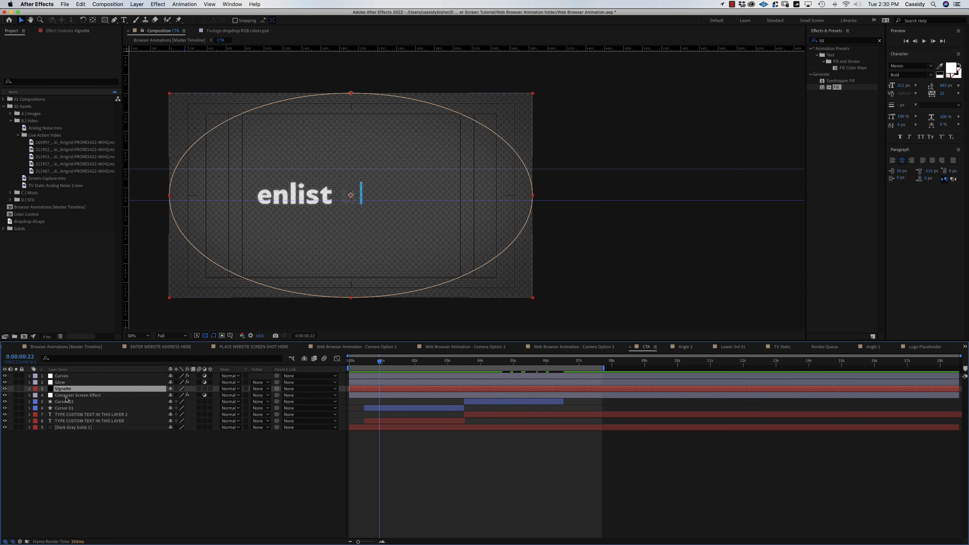
pyautogui.press('t')
pyautogui.press('t')
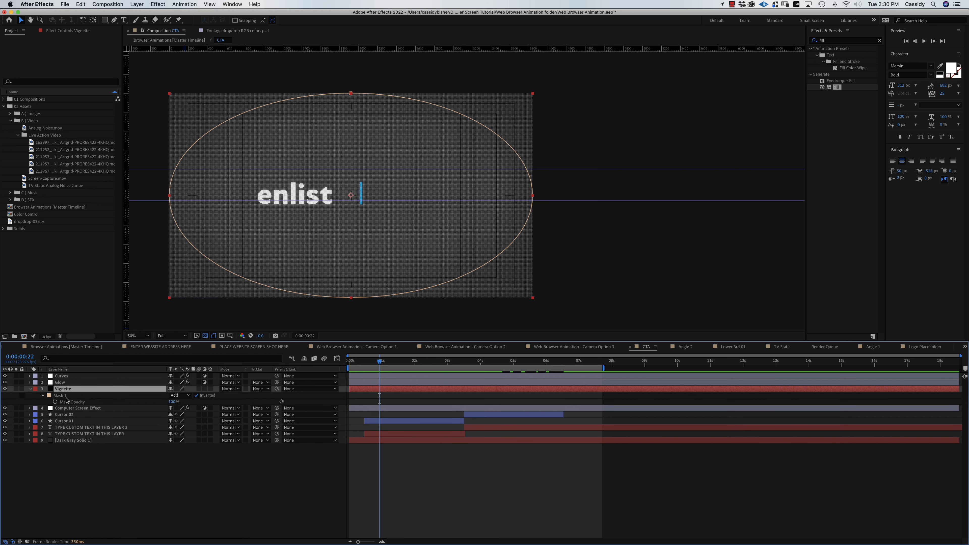
pyautogui.press('t')
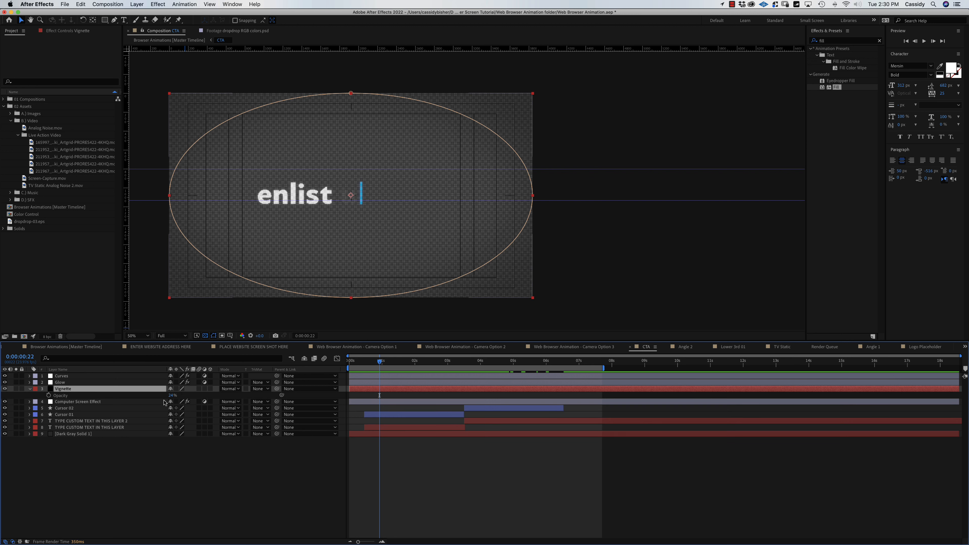
pyautogui.click(48, 396)
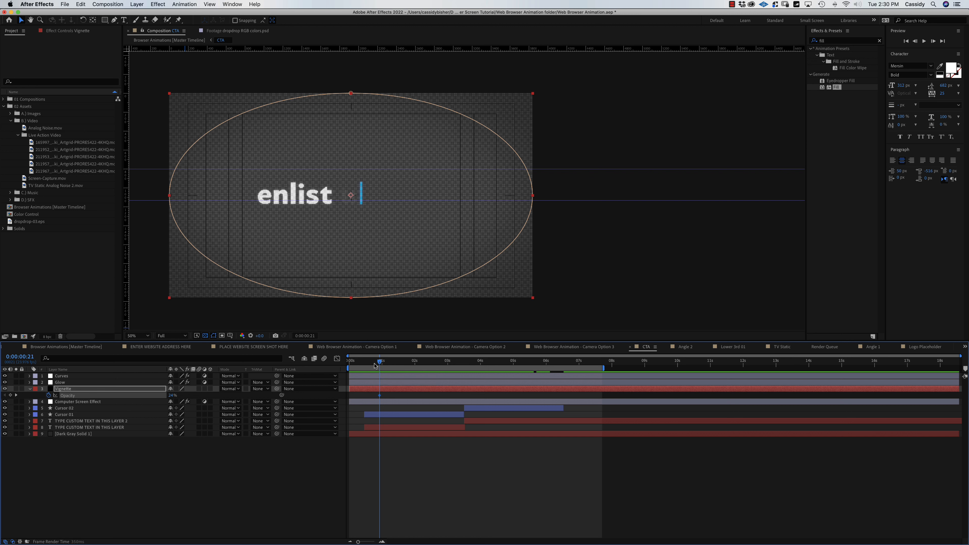
# Set the Vignette's Opacity to 0% at 0:00:00:00 and preview the fade-in.
pyautogui.moveTo(380, 366); pyautogui.dragTo(312, 365)
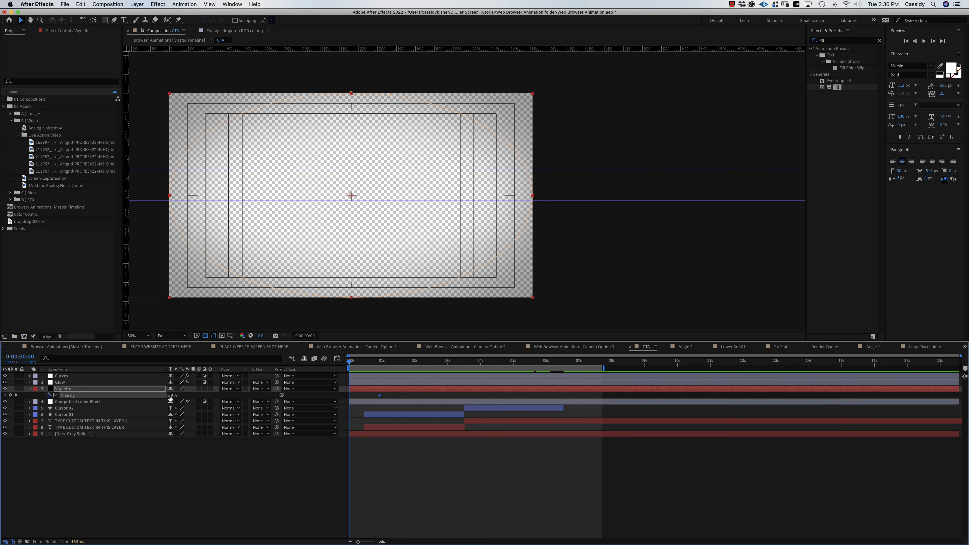
pyautogui.moveTo(166, 395); pyautogui.dragTo(149, 395)
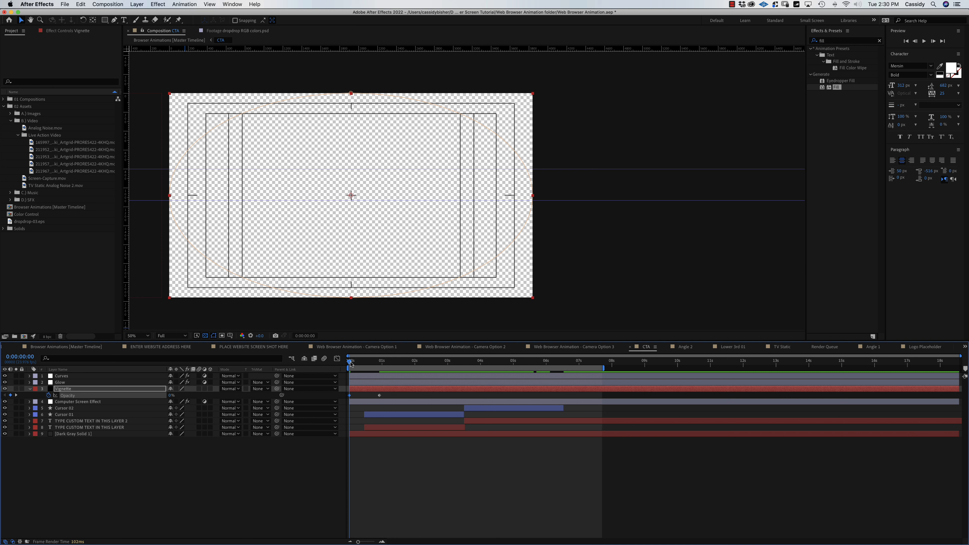
pyautogui.moveTo(352, 363); pyautogui.dragTo(378, 370)
pyautogui.press('space')
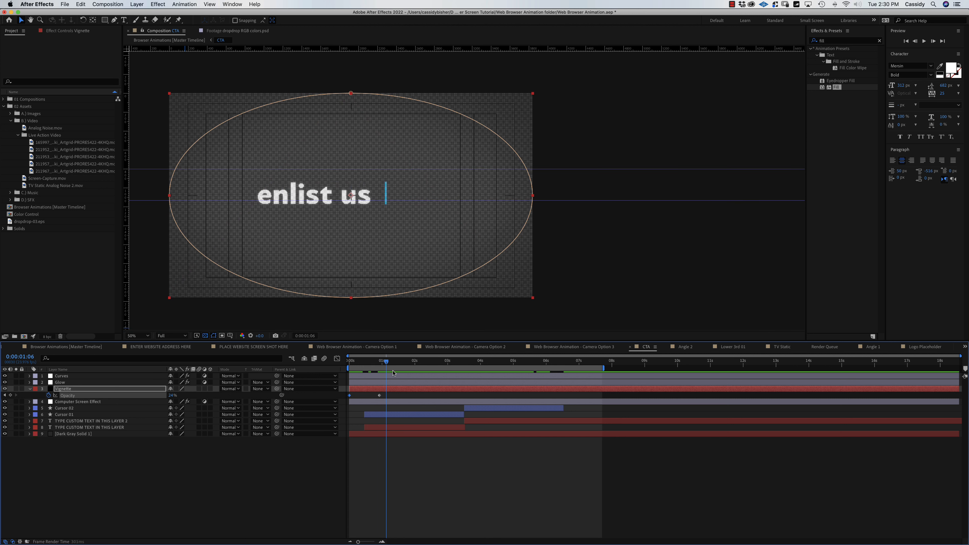
pyautogui.click(80, 434)
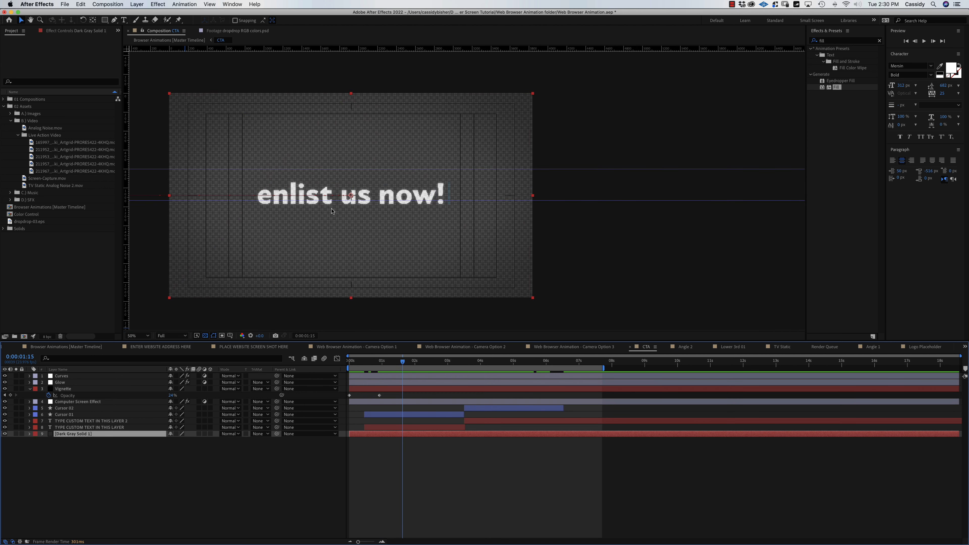
# Preview the CTA comp's vignette fade from the start, then switch to Browser Animations [Master Timeline].
pyautogui.click(216, 490)
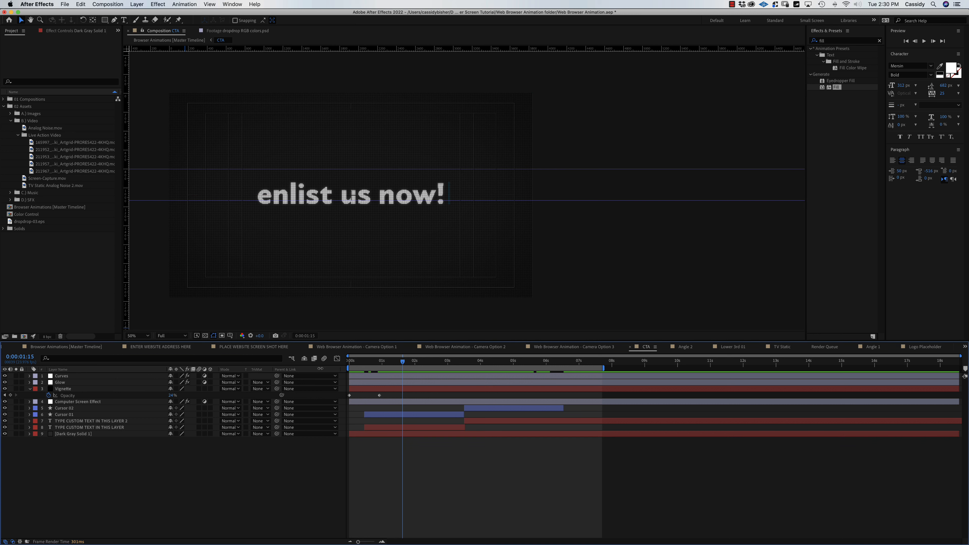
pyautogui.moveTo(360, 364); pyautogui.dragTo(348, 362)
pyautogui.press('space')
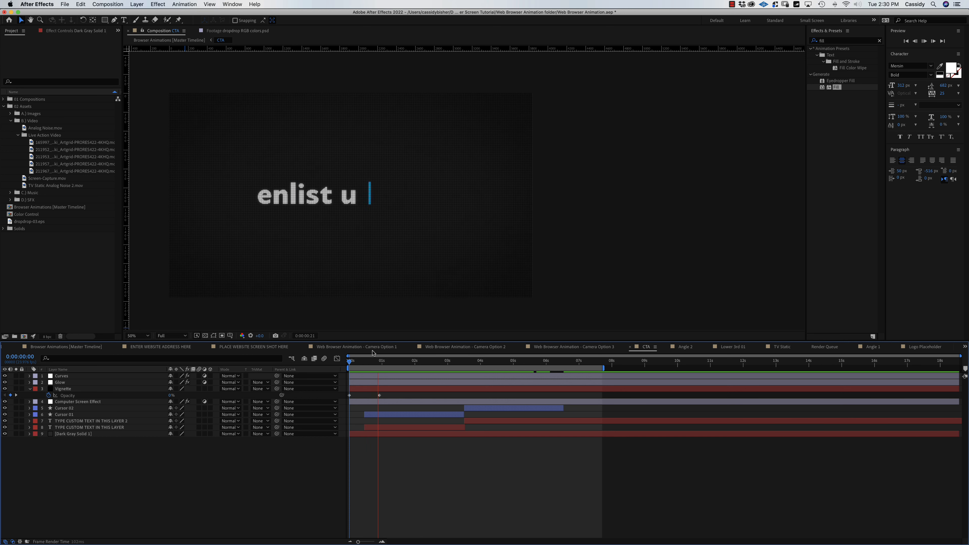
pyautogui.press('space')
pyautogui.moveTo(364, 361)
pyautogui.mouseDown()
pyautogui.moveTo(350, 363)
pyautogui.moveTo(380, 370)
pyautogui.mouseUp()
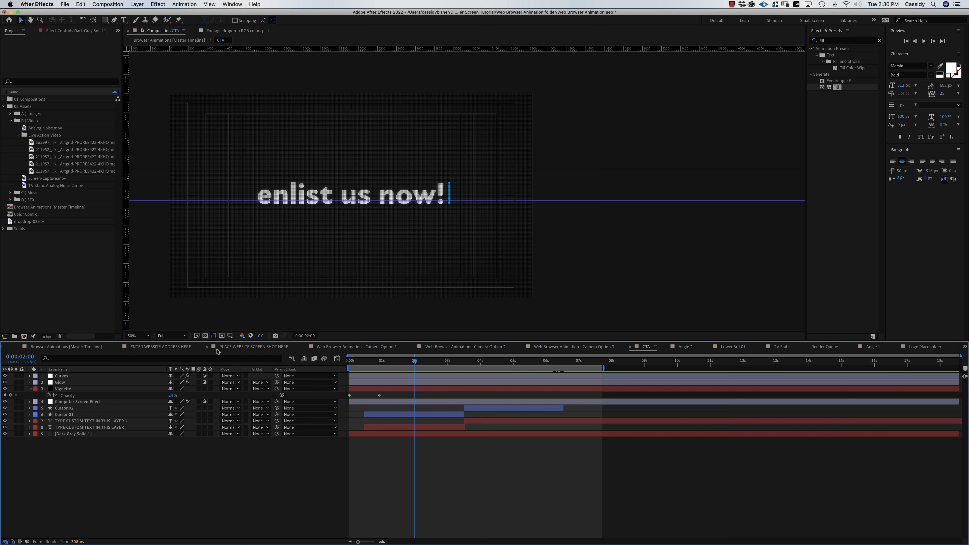
pyautogui.click(71, 349)
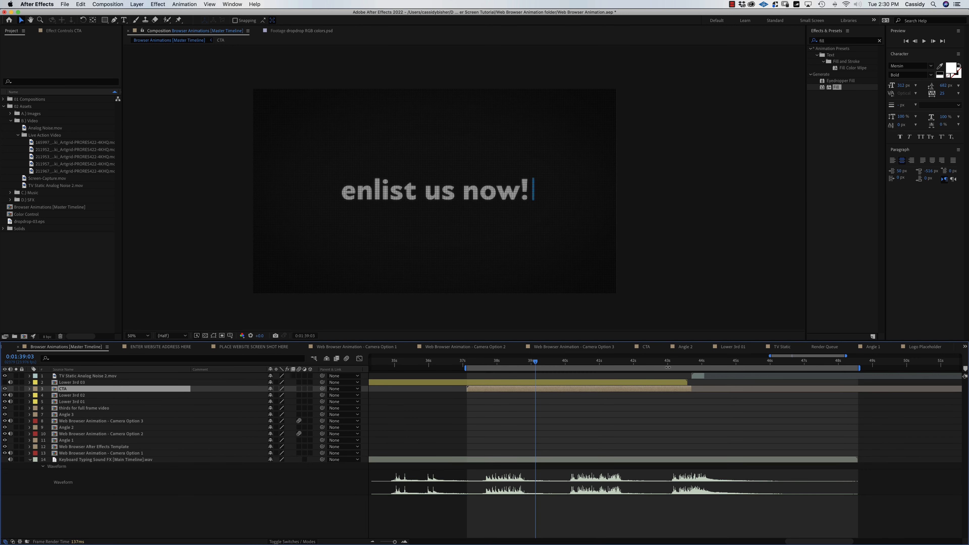
# Scrub the master timeline to the closing 'at dropdrop.com' text.
pyautogui.moveTo(601, 362); pyautogui.dragTo(669, 372)
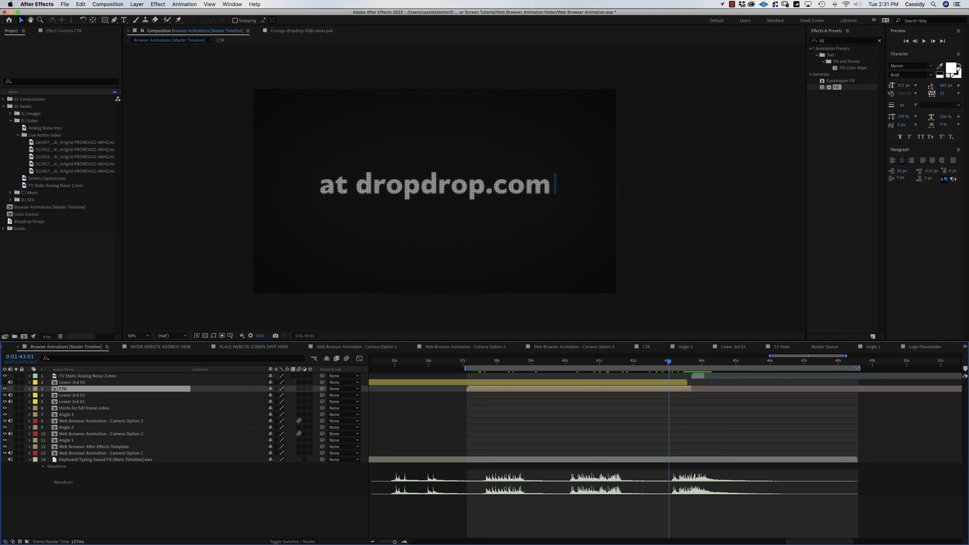
pyautogui.moveTo(857, 368)
pyautogui.mouseDown()
pyautogui.moveTo(807, 369)
pyautogui.moveTo(860, 369)
pyautogui.mouseUp()
pyautogui.click(102, 3)
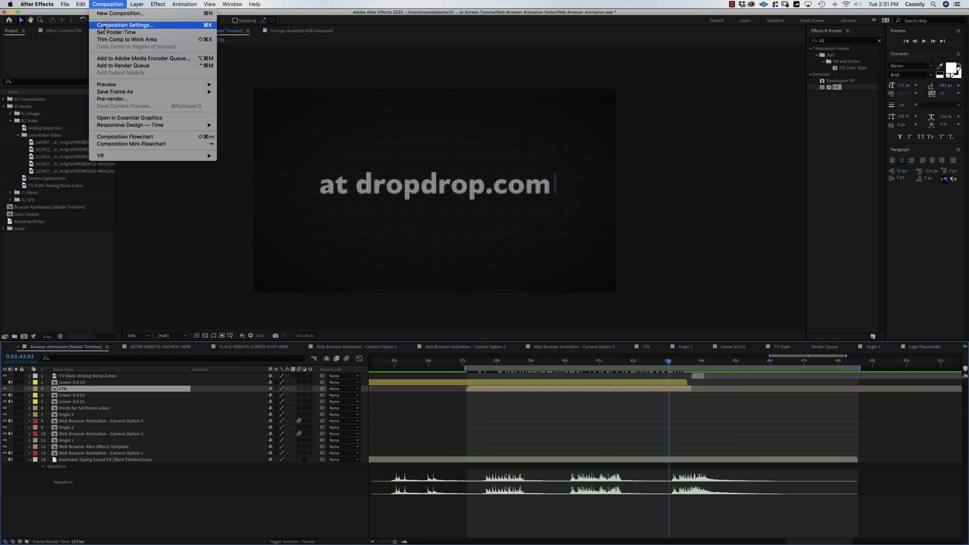
# Add the master timeline to the Render Queue with the Freaking Transparency Export Option template.
pyautogui.click(114, 66)
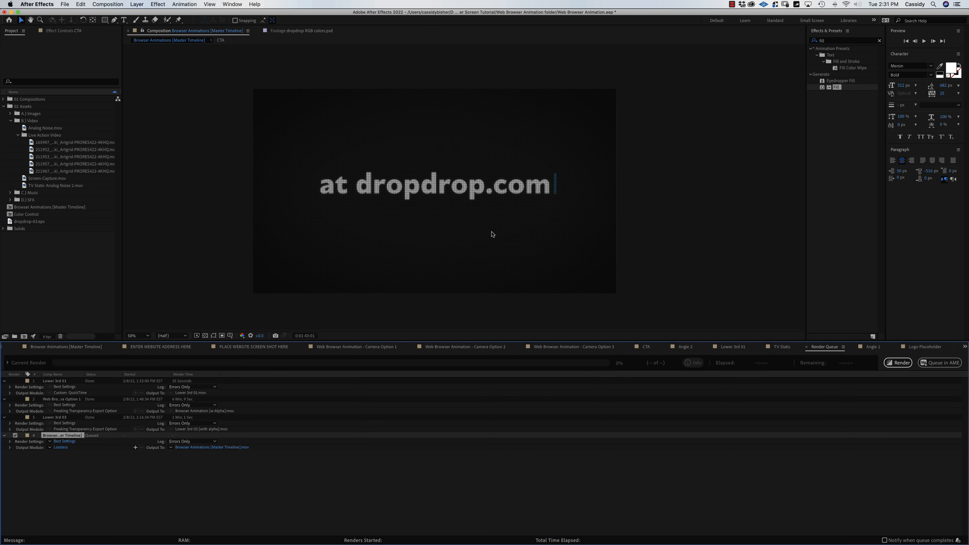
pyautogui.click(50, 448)
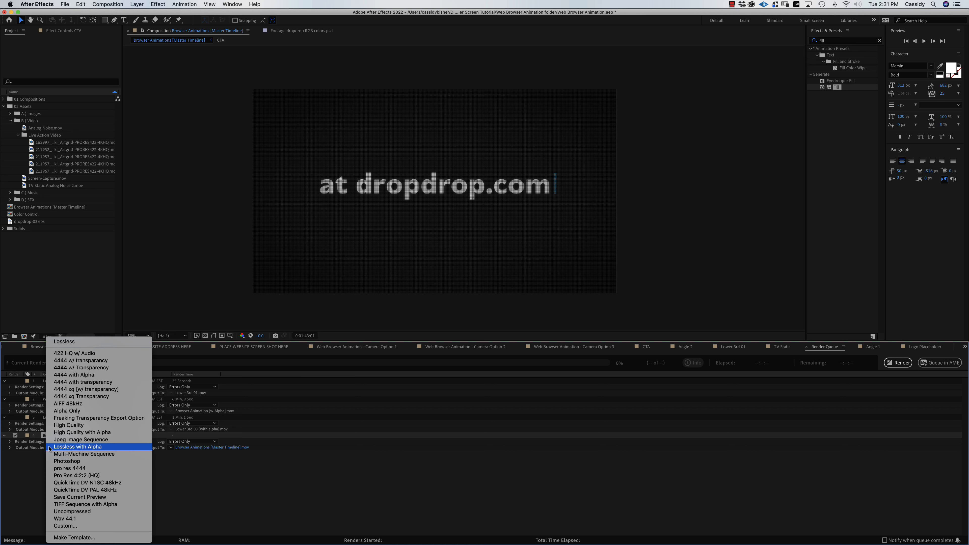
pyautogui.click(80, 420)
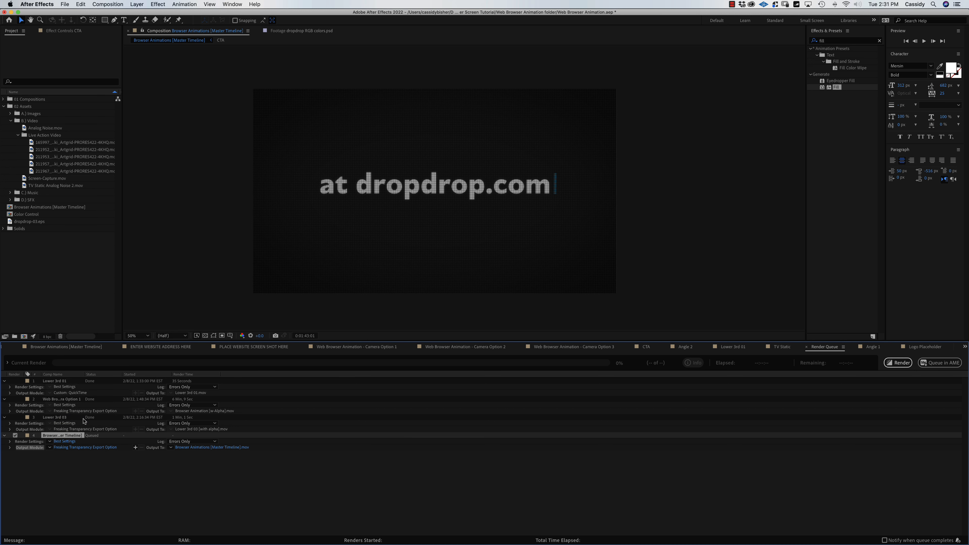
# Turn audio output on at 44.100 kHz, 16 Bit in the output module settings.
pyautogui.click(92, 448)
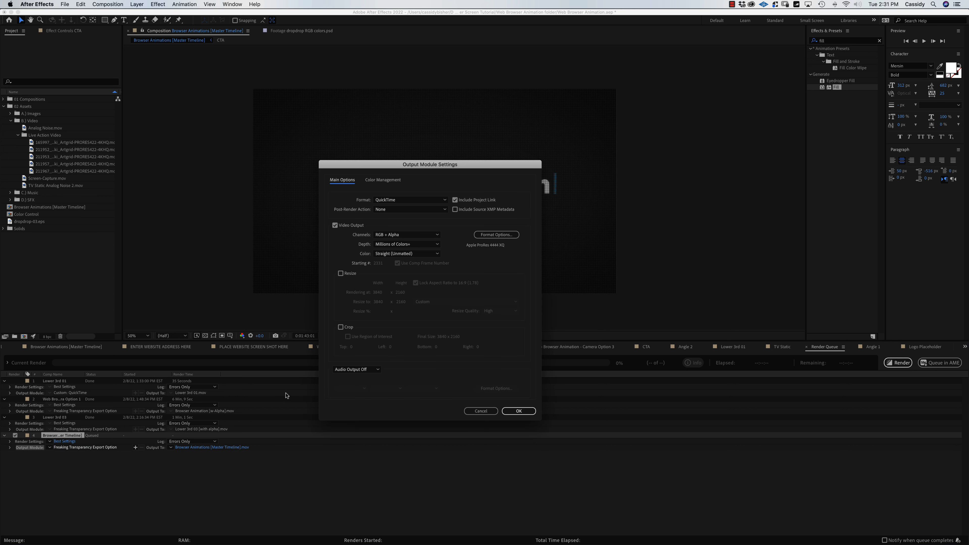
pyautogui.click(363, 371)
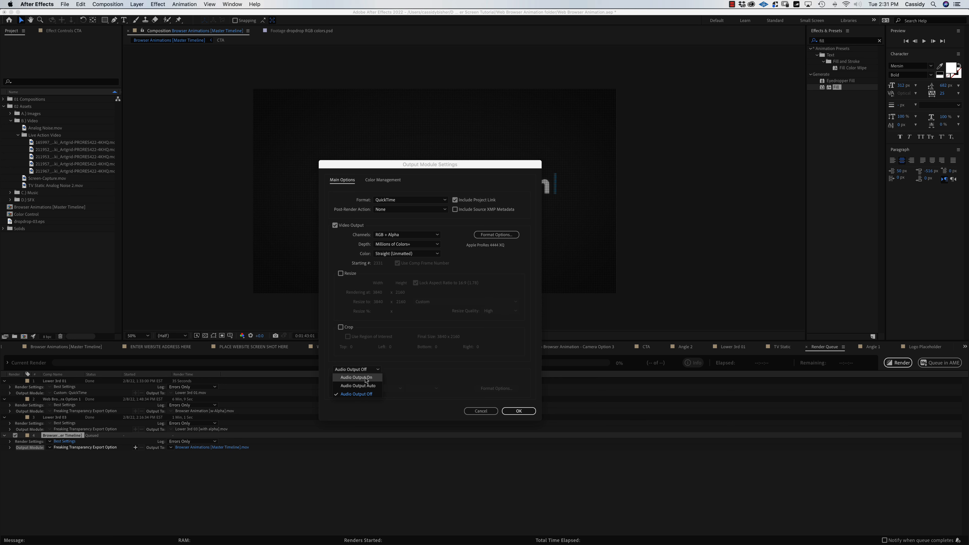
pyautogui.click(356, 377)
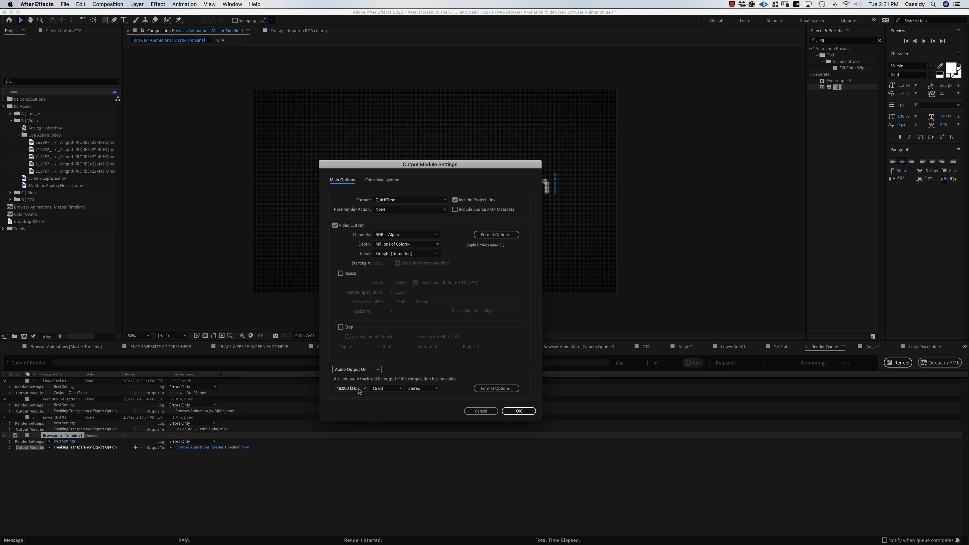
pyautogui.click(359, 389)
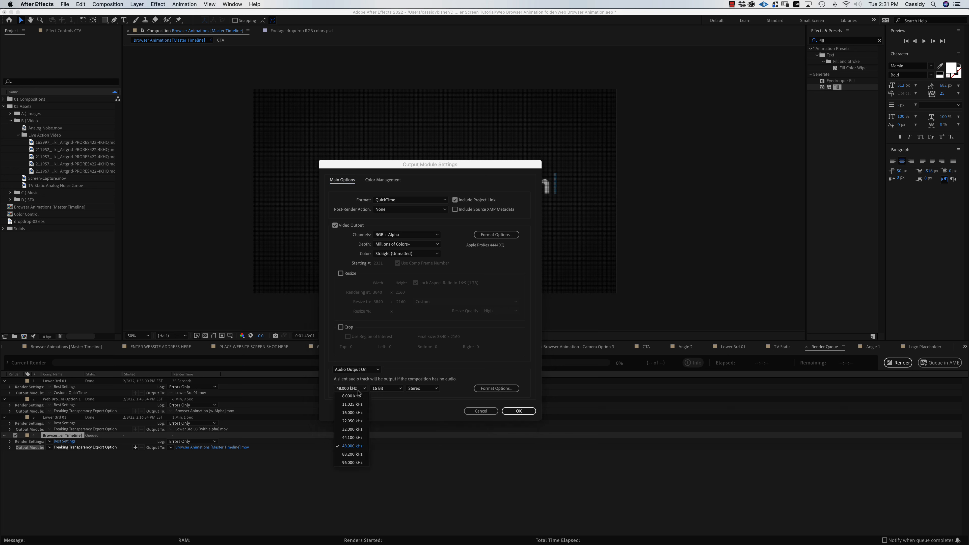
pyautogui.click(349, 438)
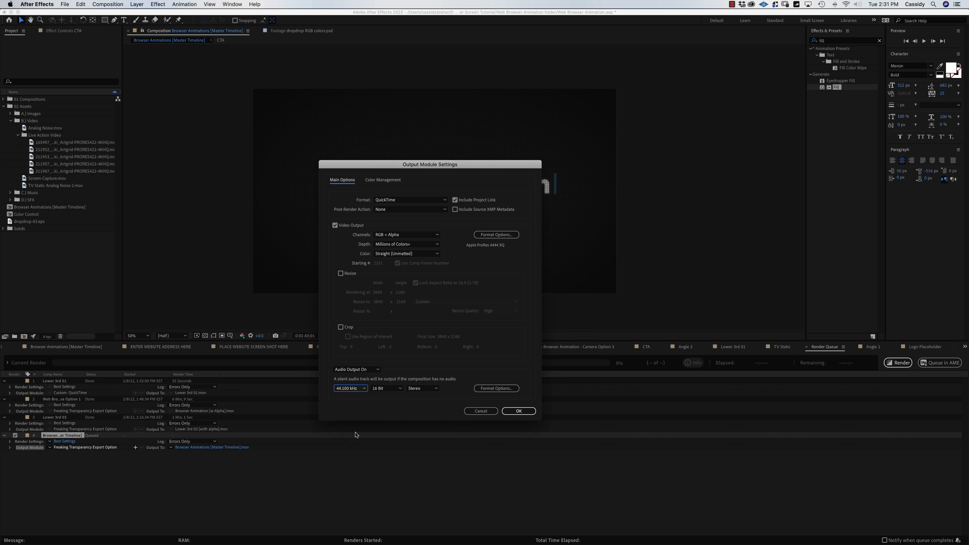
pyautogui.click(385, 389)
pyautogui.click(383, 404)
pyautogui.click(519, 411)
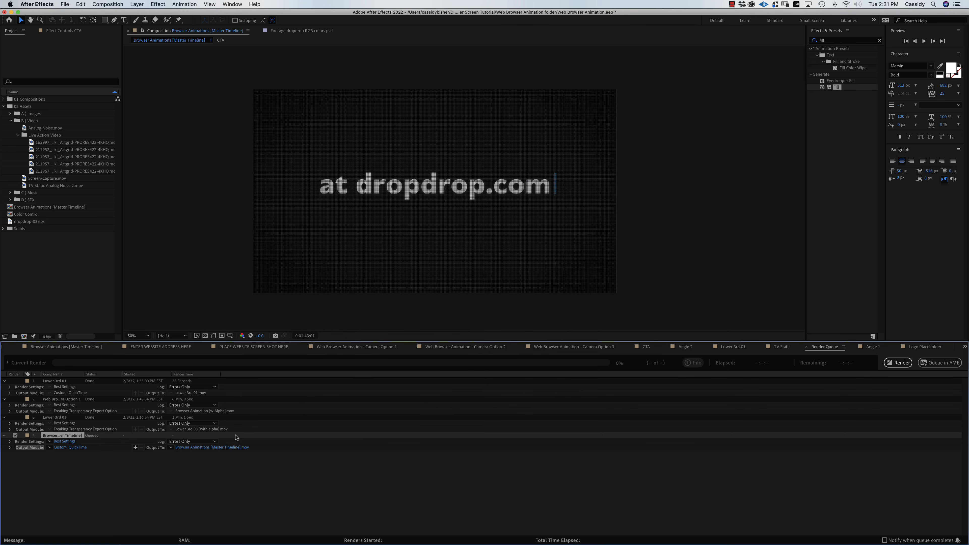
# Name the render output CTA [dropdrop].mov and start rendering.
pyautogui.click(216, 448)
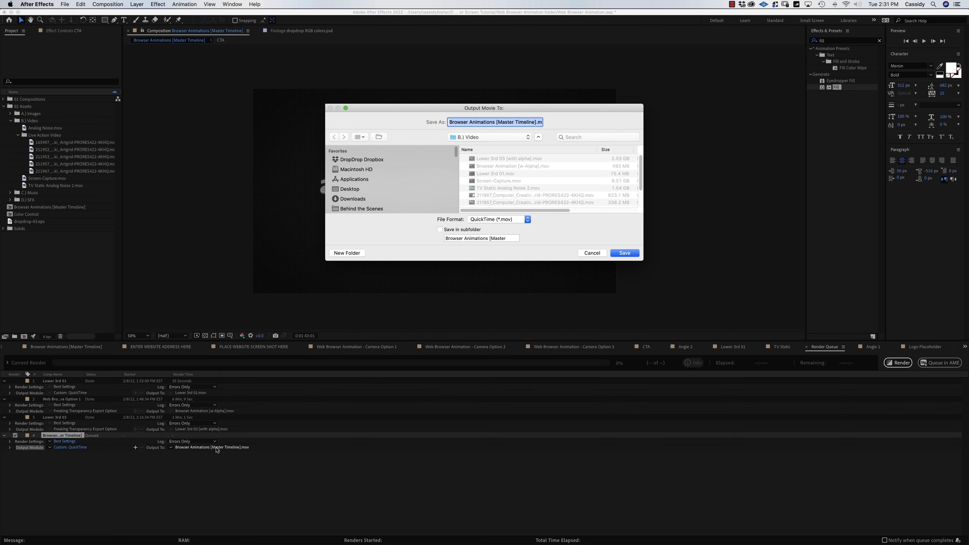
pyautogui.moveTo(488, 123); pyautogui.dragTo(292, 120)
pyautogui.write('CTA')
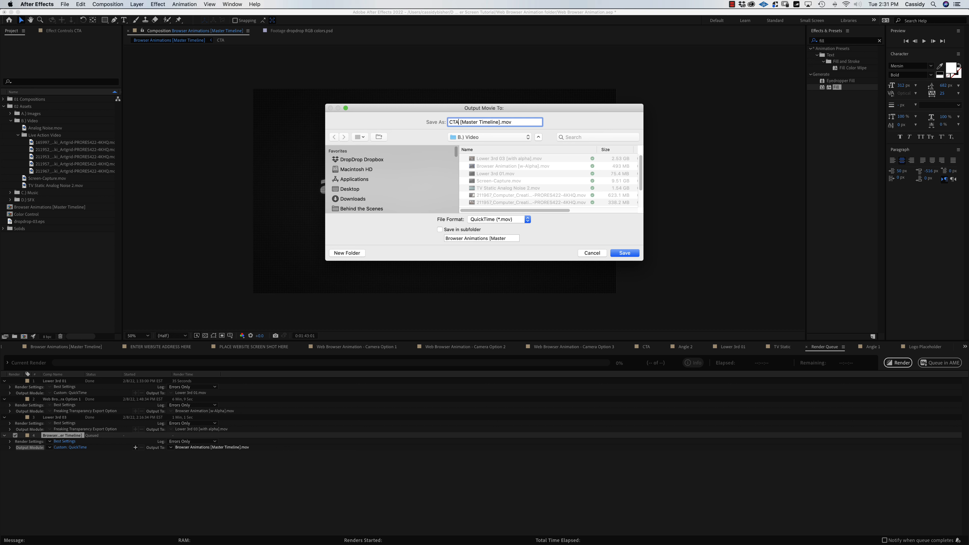
pyautogui.moveTo(485, 122); pyautogui.dragTo(461, 121)
pyautogui.write('dropdrop')
pyautogui.click(625, 253)
pyautogui.click(899, 365)
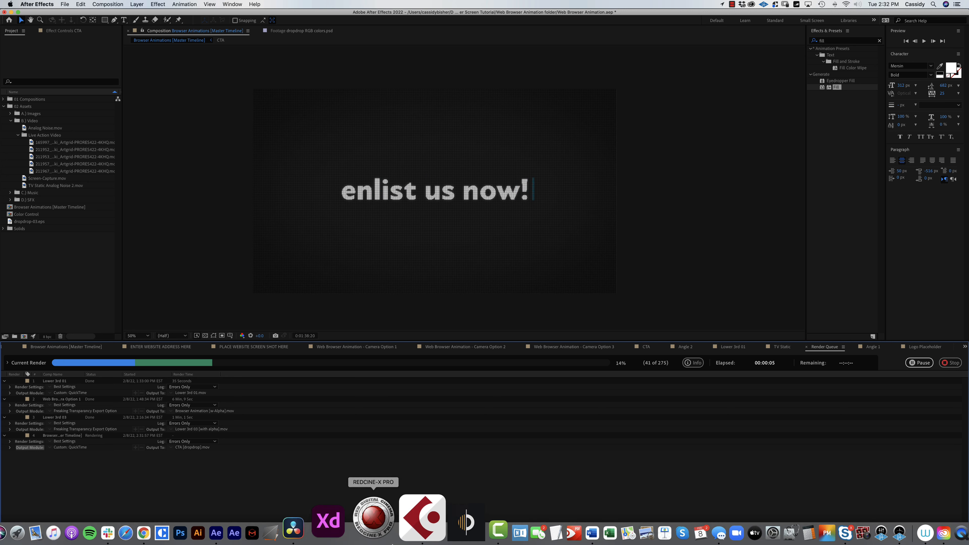
# Set the desk clip's Zoom on Video 1 to 1.080 in Resolve.
pyautogui.click(355, 523)
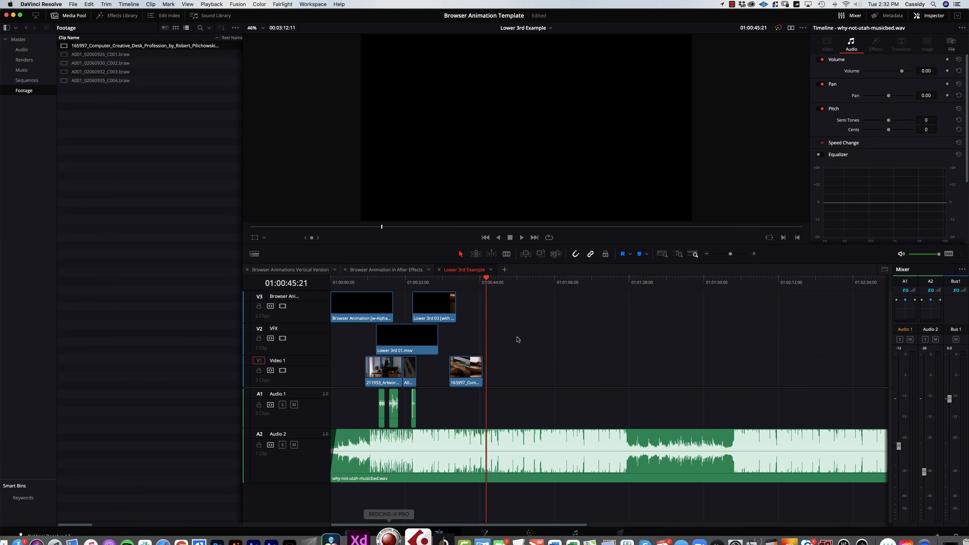
pyautogui.click(472, 283)
pyautogui.moveTo(472, 283); pyautogui.dragTo(470, 283)
pyautogui.click(473, 370)
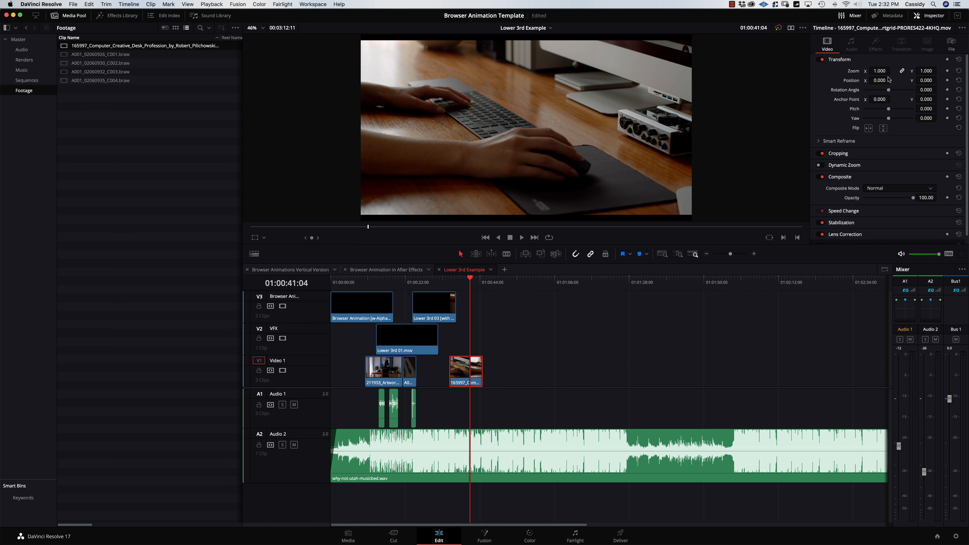
pyautogui.moveTo(880, 71)
pyautogui.mouseDown()
pyautogui.moveTo(894, 70)
pyautogui.moveTo(883, 71)
pyautogui.mouseUp()
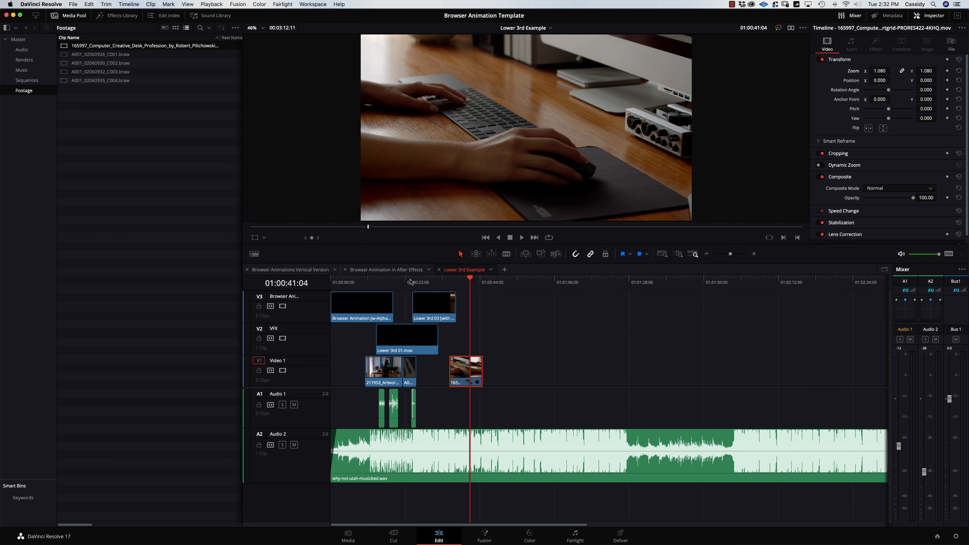
# Set the videographer artwork clip's Zoom to 1.070 and check its framing.
pyautogui.moveTo(411, 281); pyautogui.dragTo(395, 291)
pyautogui.click(387, 371)
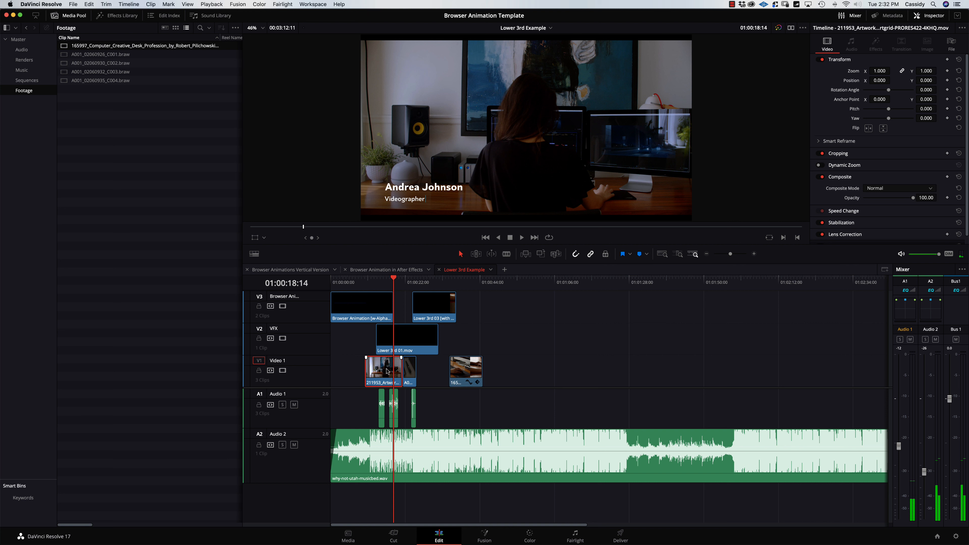
pyautogui.moveTo(886, 70); pyautogui.dragTo(893, 71)
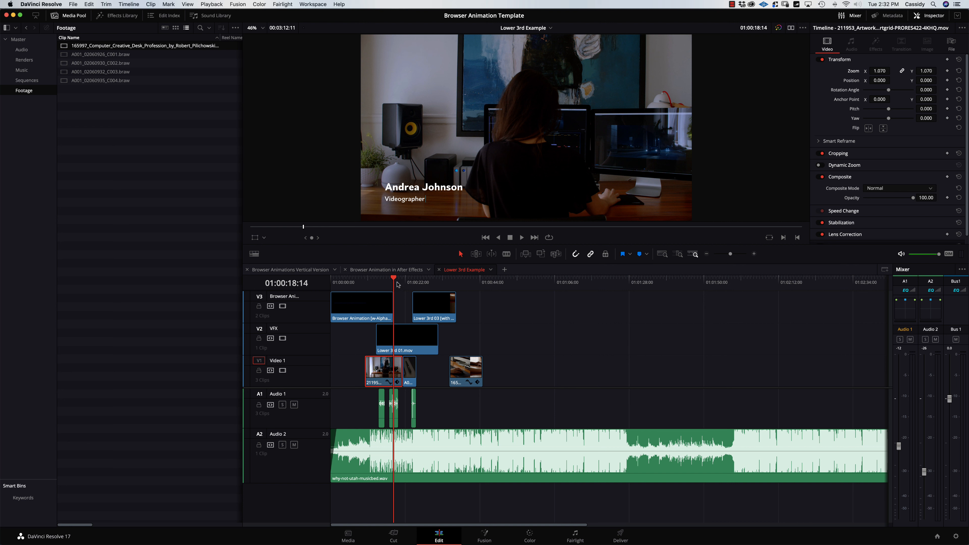
pyautogui.moveTo(397, 284); pyautogui.dragTo(428, 281)
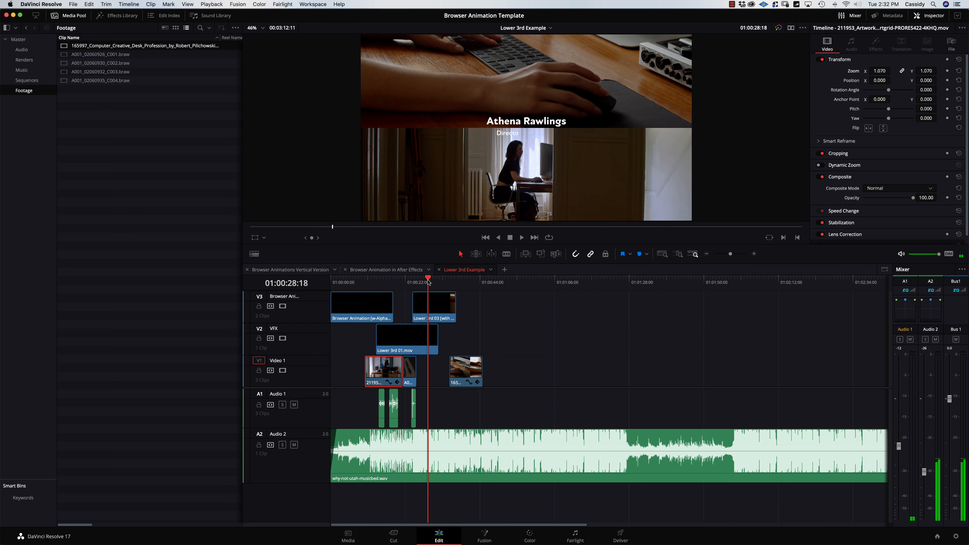
pyautogui.click(465, 283)
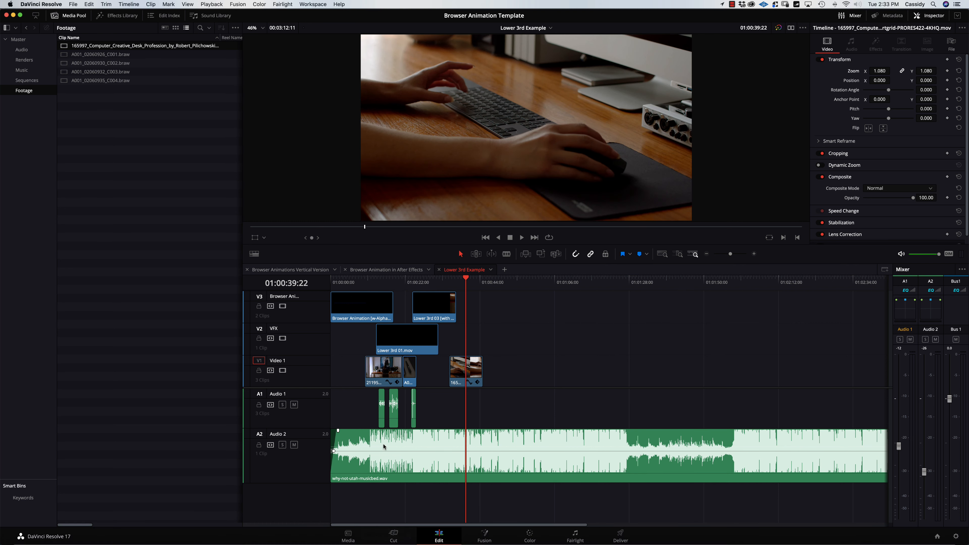
# Import CTA [dropdrop].mov from Finder into the Renders bin.
pyautogui.click(13, 524)
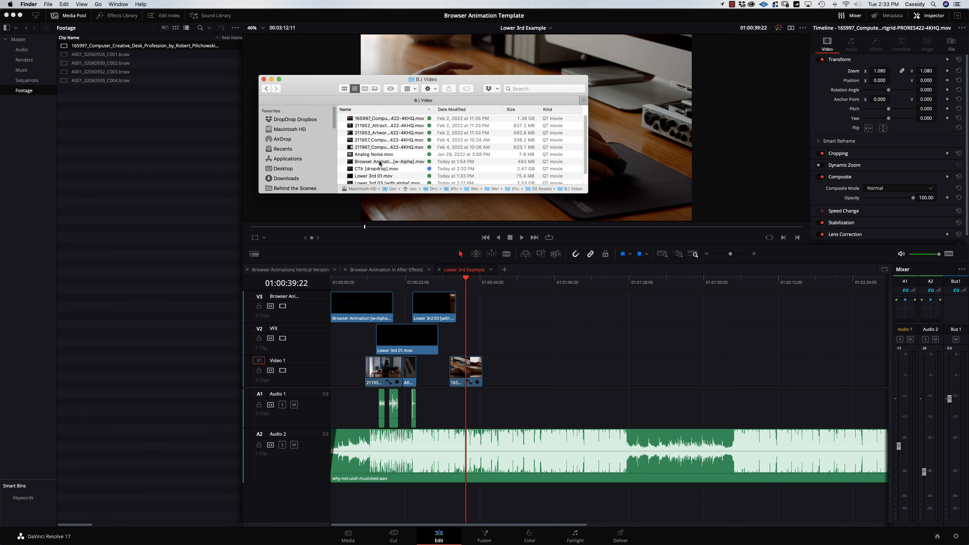
pyautogui.click(377, 170)
pyautogui.moveTo(351, 171); pyautogui.dragTo(28, 62)
# Place the CTA clip on the timeline after the desk clip, nudged slightly later.
pyautogui.click(27, 61)
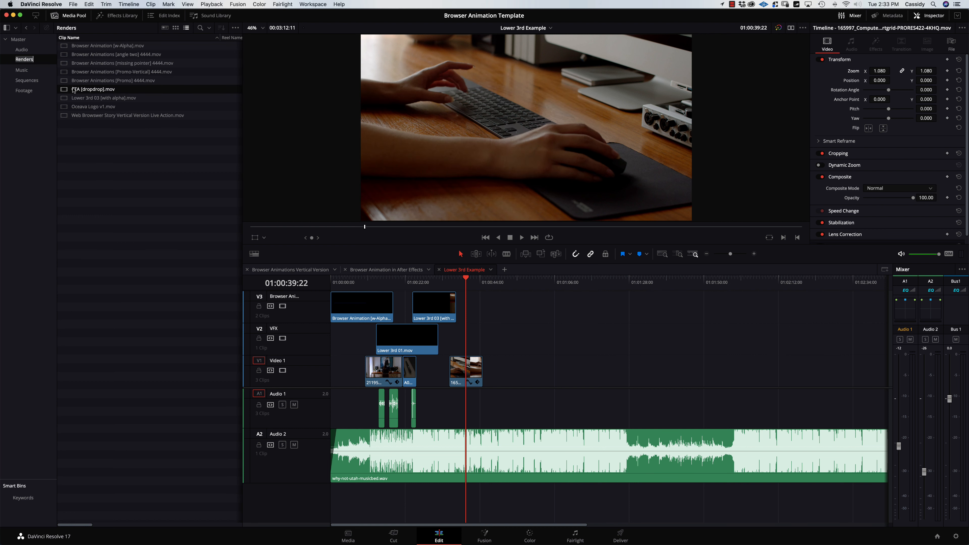
pyautogui.moveTo(65, 90); pyautogui.dragTo(491, 386)
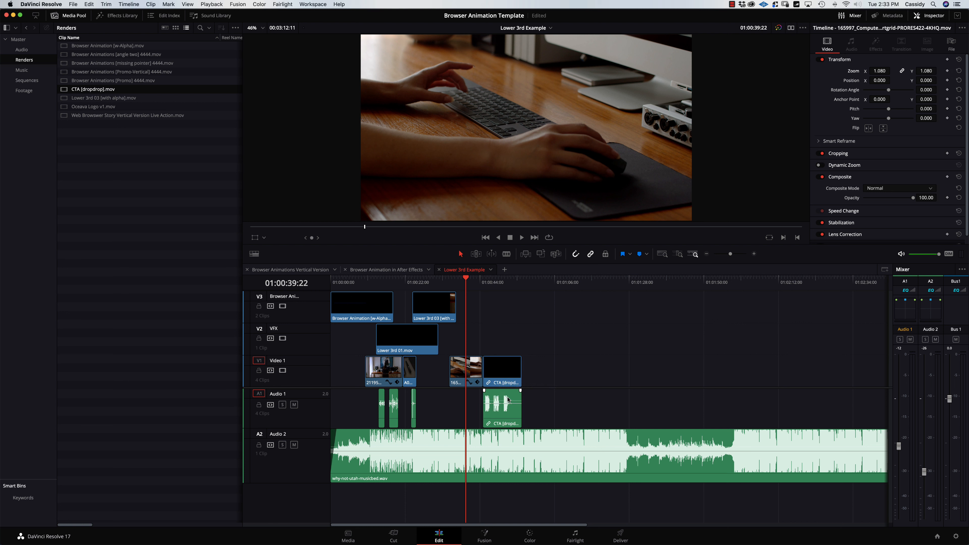
pyautogui.click(503, 416)
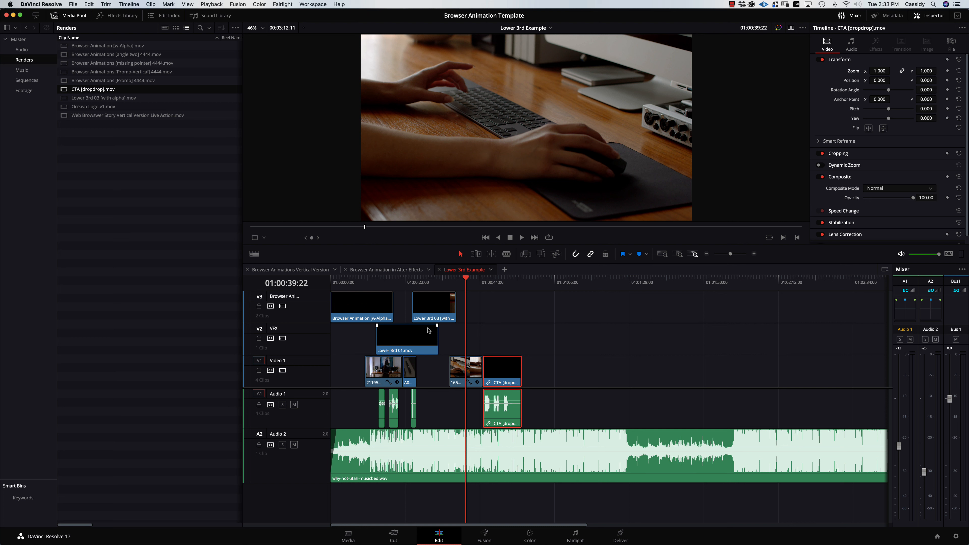
pyautogui.hotkey('shift', '.')
pyautogui.hotkey('shift', '.')
pyautogui.hotkey('shift', '.')
pyautogui.hotkey('shift', '.')
pyautogui.hotkey('shift', '.')
pyautogui.hotkey('shift', '.')
pyautogui.hotkey('shift', '.')
pyautogui.hotkey('shift', '.')
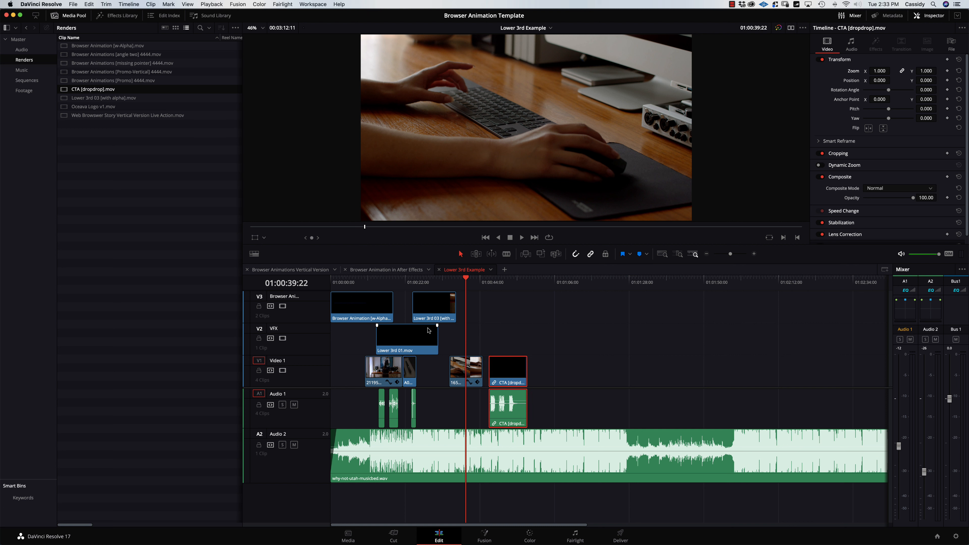
pyautogui.click(150, 4)
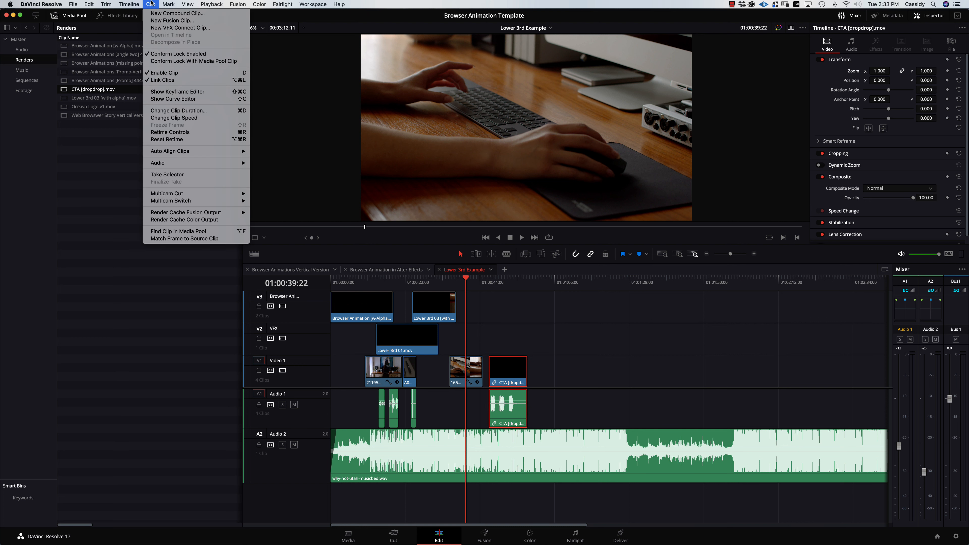
# Unlink the CTA clip, moving its audio to A3 and its video to V2.
pyautogui.click(164, 81)
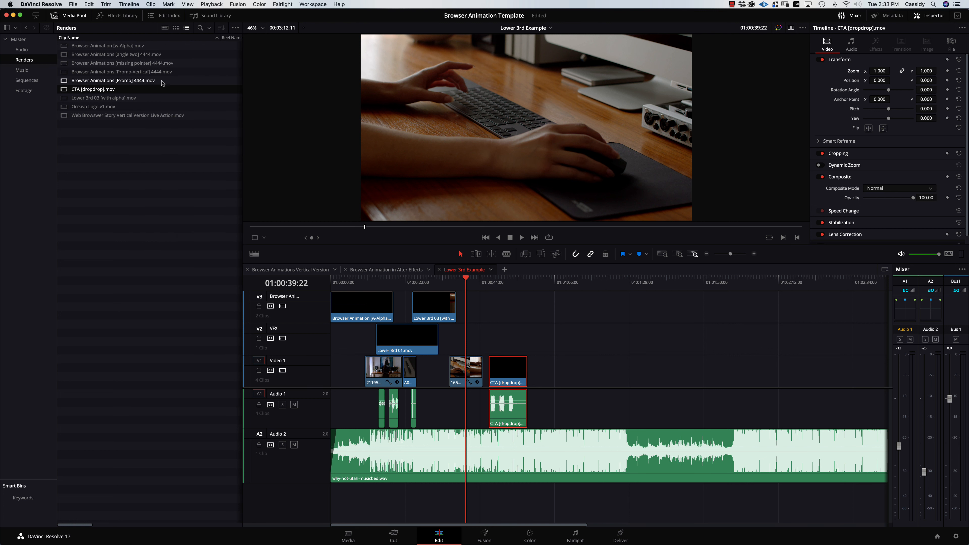
pyautogui.moveTo(508, 411); pyautogui.dragTo(509, 498)
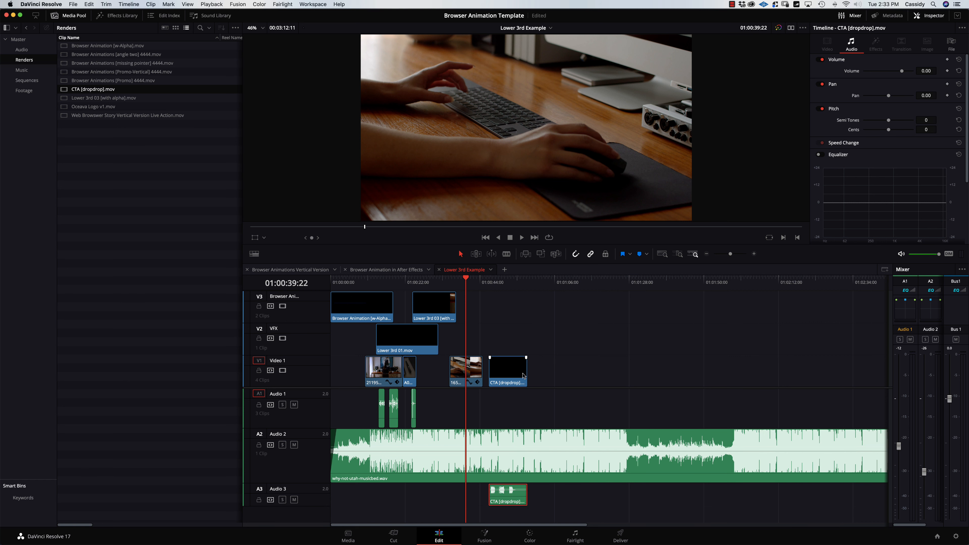
pyautogui.moveTo(510, 376); pyautogui.dragTo(484, 351)
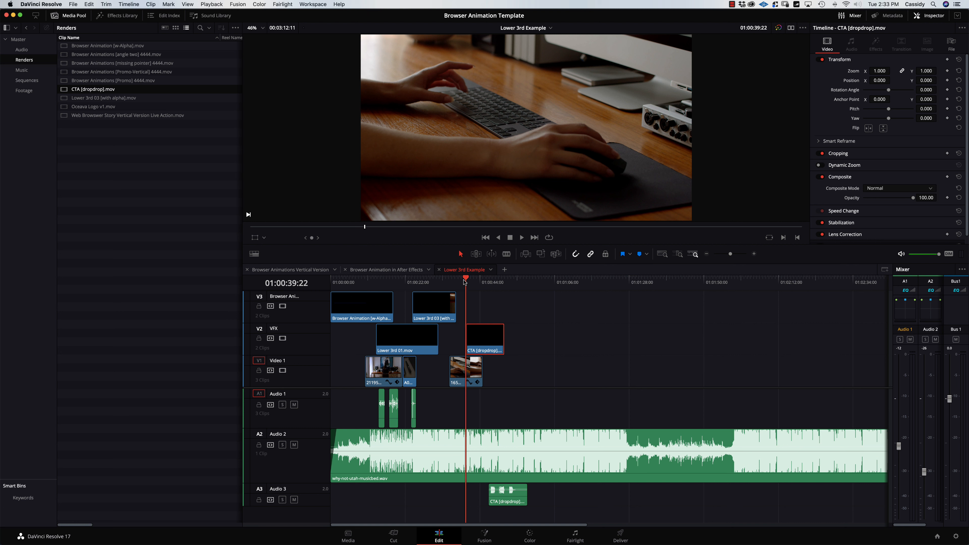
# Align the CTA audio start on A3 with its video and save the project.
pyautogui.press('space')
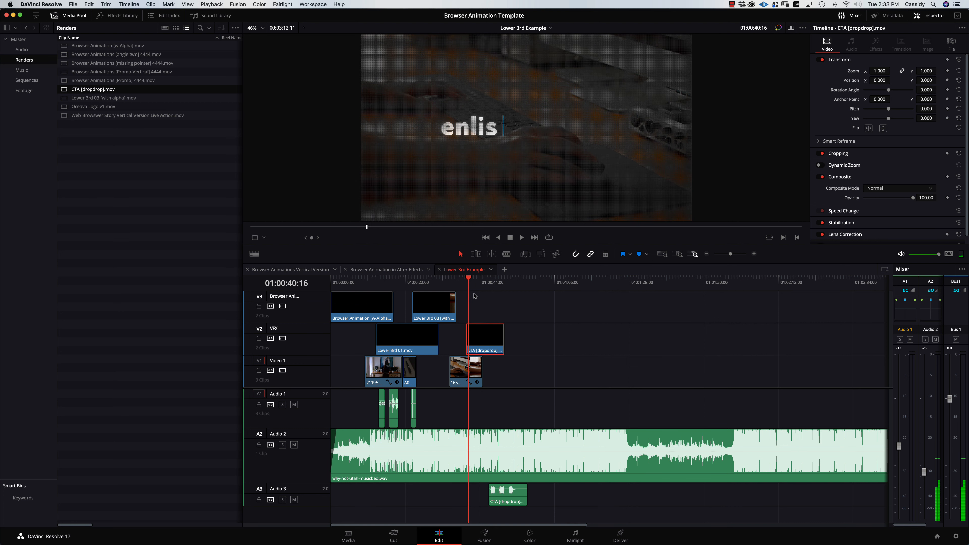
pyautogui.click(455, 282)
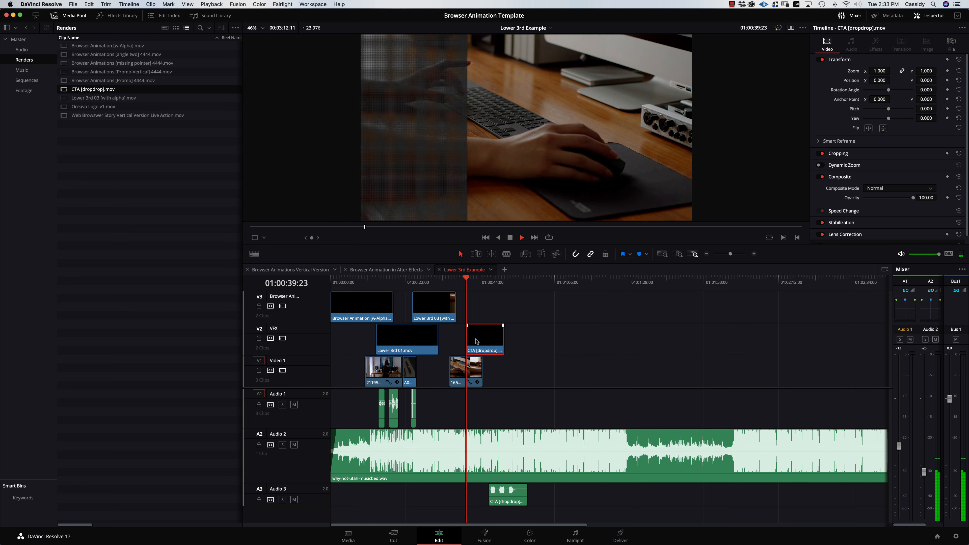
pyautogui.press('space')
pyautogui.moveTo(504, 497); pyautogui.dragTo(486, 498)
pyautogui.press('super+equal')
pyautogui.press('super+equal')
pyautogui.press('super+equal')
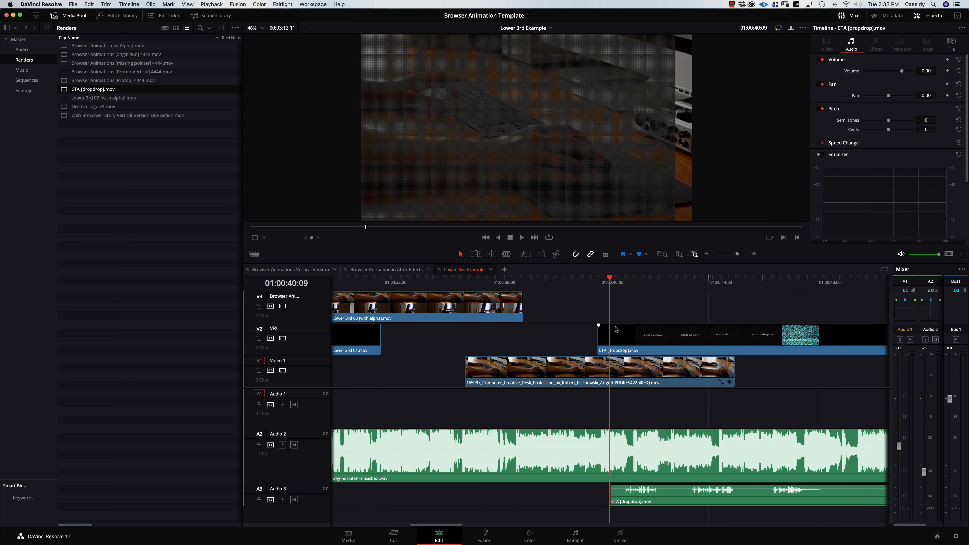
pyautogui.press('Up')
pyautogui.moveTo(630, 504); pyautogui.dragTo(623, 505)
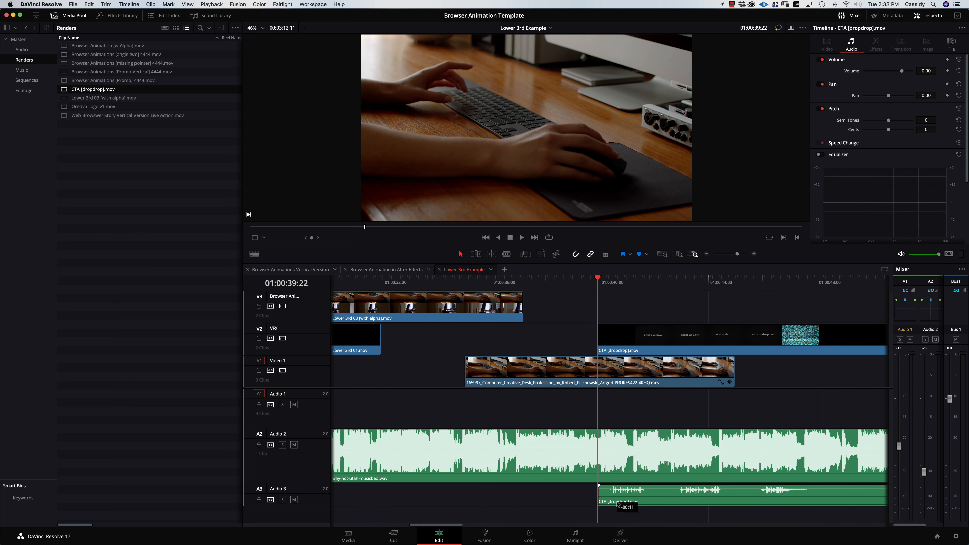
pyautogui.press('super+minus')
pyautogui.press('super+minus')
pyautogui.press('super+minus')
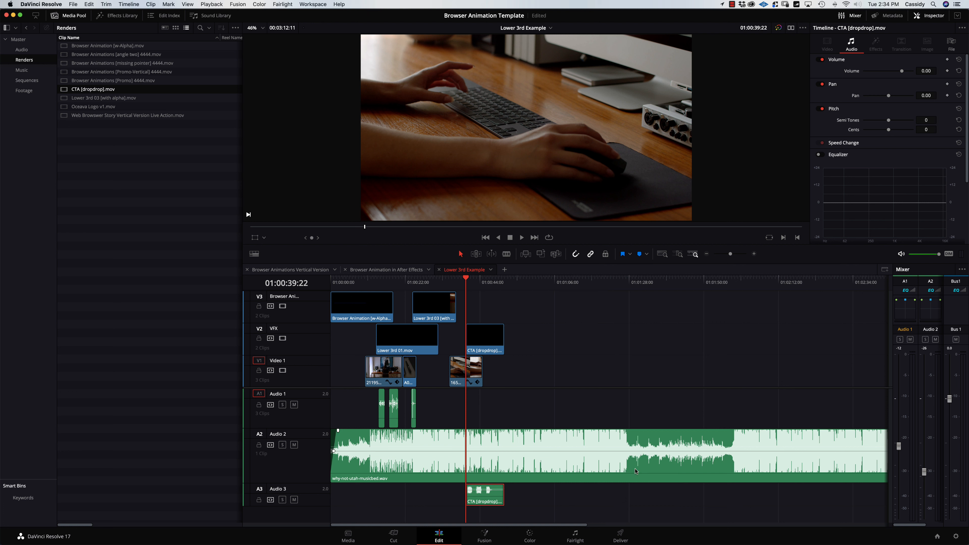
pyautogui.press('super+s')
# Shorten the end of the desk clip and review the CTA playback.
pyautogui.moveTo(475, 369)
pyautogui.mouseDown()
pyautogui.moveTo(494, 367)
pyautogui.moveTo(473, 362)
pyautogui.mouseUp()
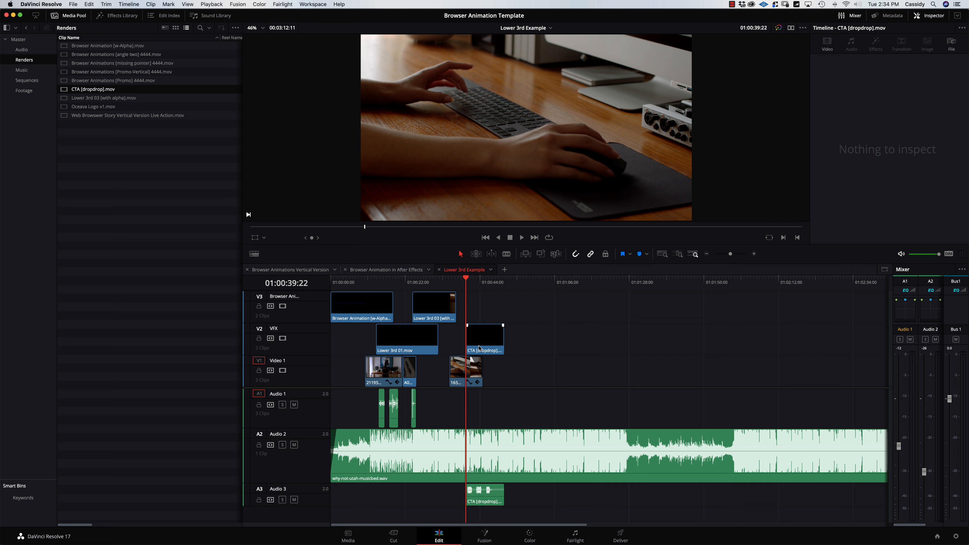
pyautogui.click(456, 283)
pyautogui.press('space')
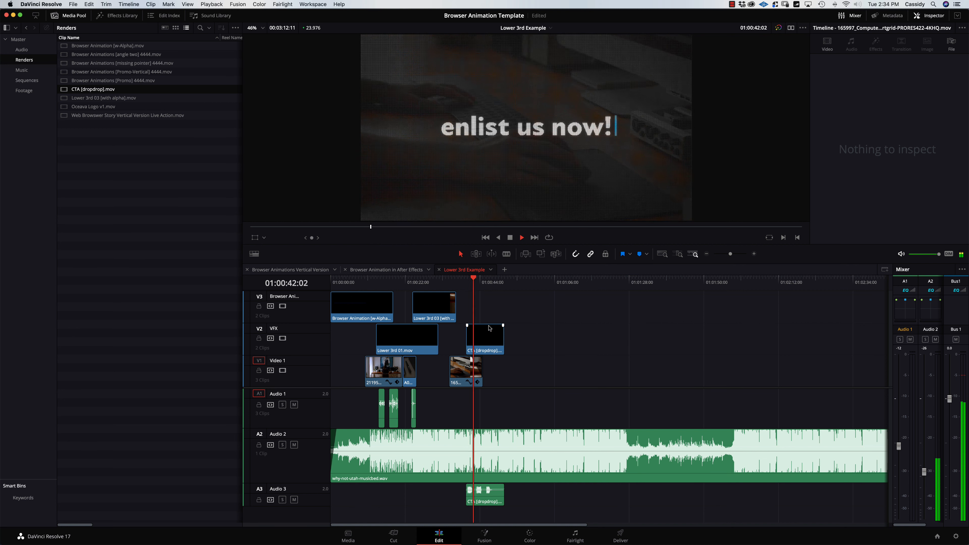
pyautogui.click(337, 504)
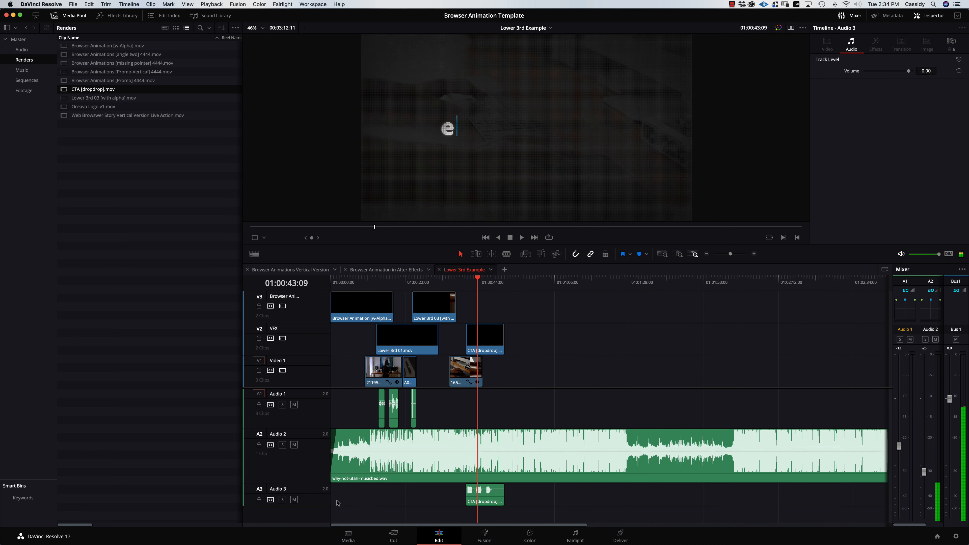
# Lower the CTA audio on A3 to about -13.64 dB, review it, and save.
pyautogui.moveTo(493, 490); pyautogui.dragTo(493, 492)
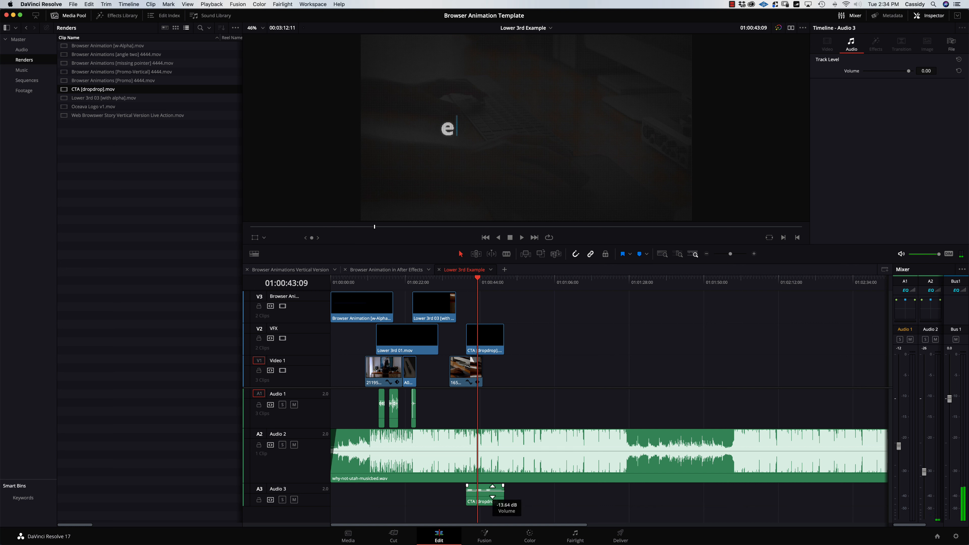
pyautogui.click(454, 282)
pyautogui.press('space')
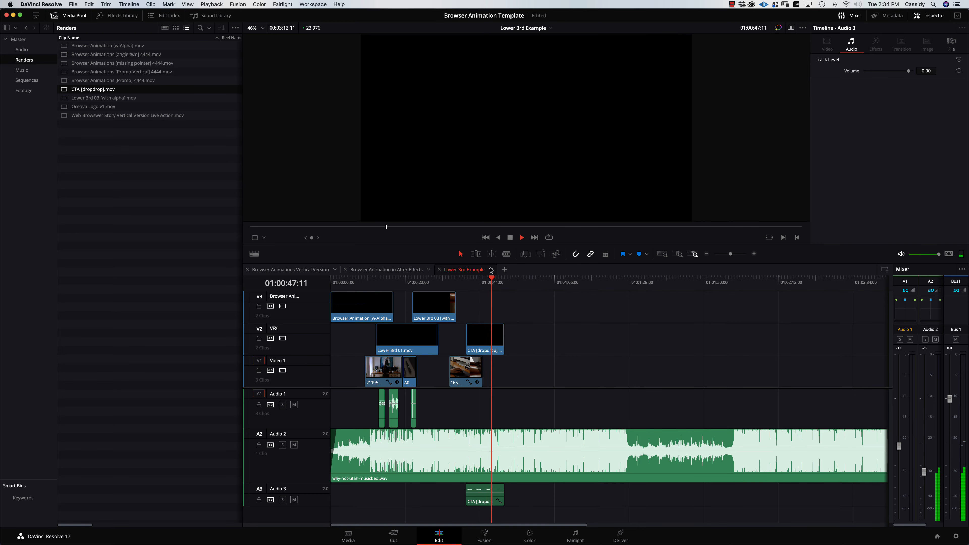
pyautogui.press('space')
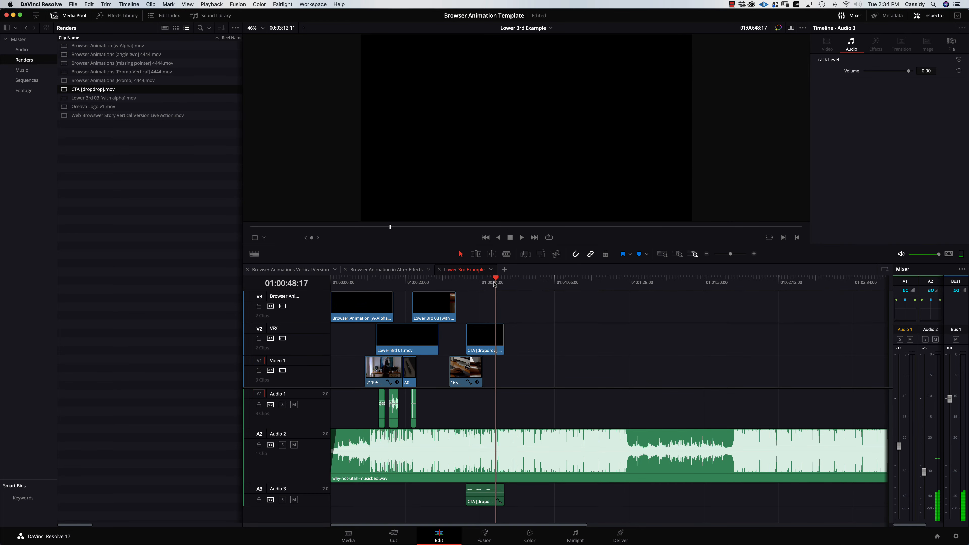
pyautogui.press('super+s')
# Play the Lower 3rd Example timeline back from the beginning.
pyautogui.press('Home')
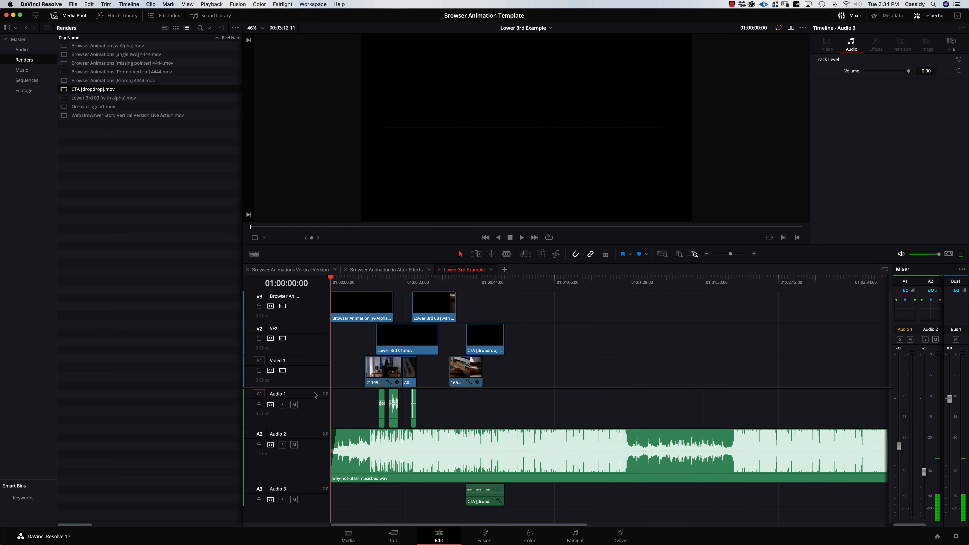
pyautogui.moveTo(317, 388); pyautogui.dragTo(318, 392)
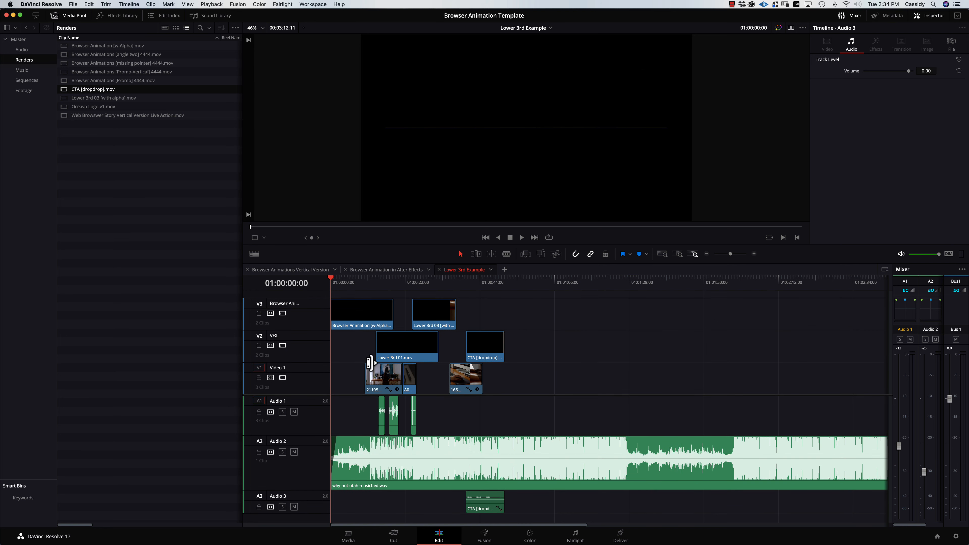
pyautogui.press('space')
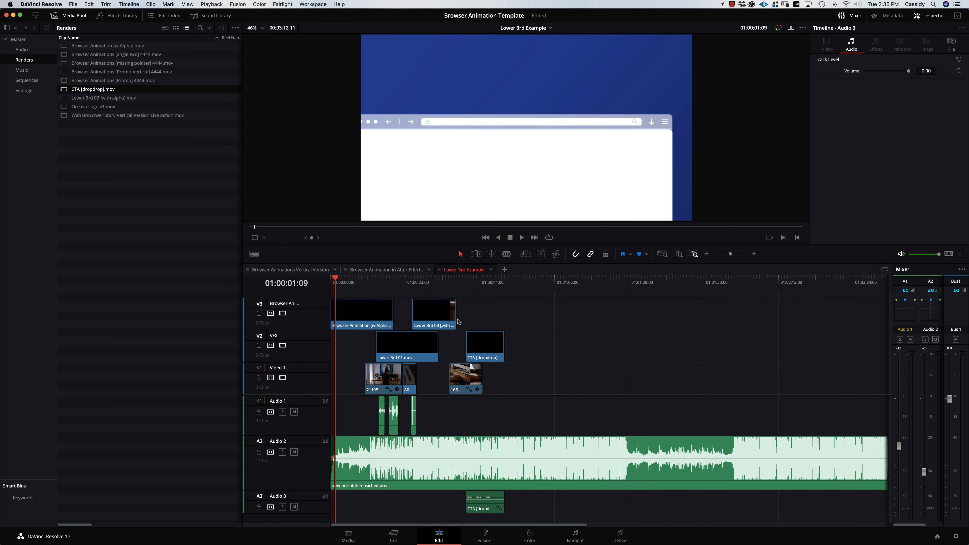